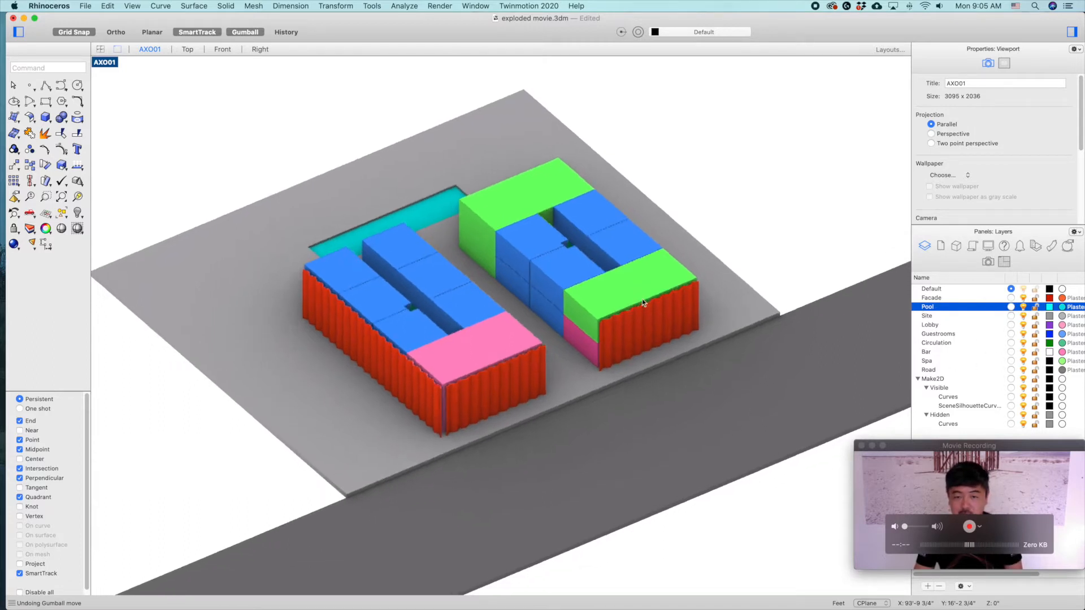
# Raise the grouped upper-floor blocks of both buildings well above the ground floor
pyautogui.moveTo(769, 232); pyautogui.dragTo(774, 255)
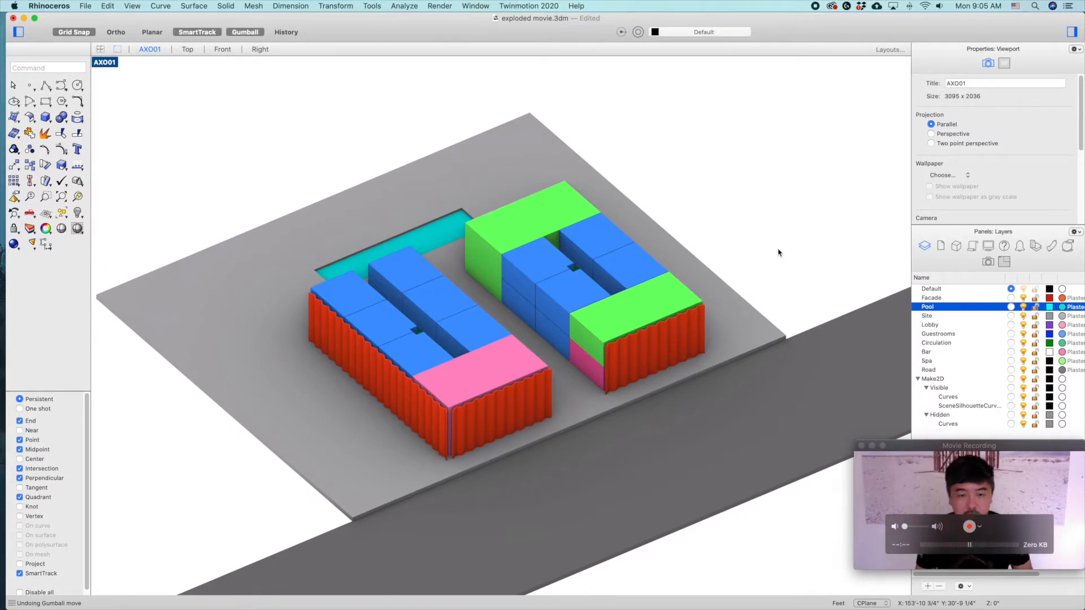
pyautogui.moveTo(719, 245); pyautogui.dragTo(718, 255)
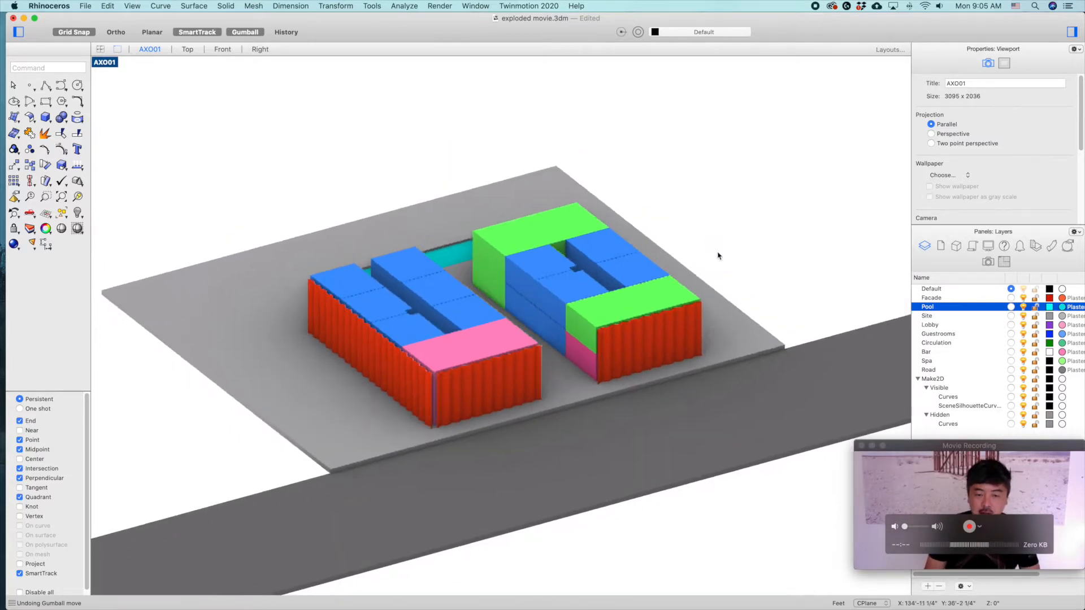
pyautogui.click(629, 263)
pyautogui.moveTo(702, 261); pyautogui.dragTo(707, 266)
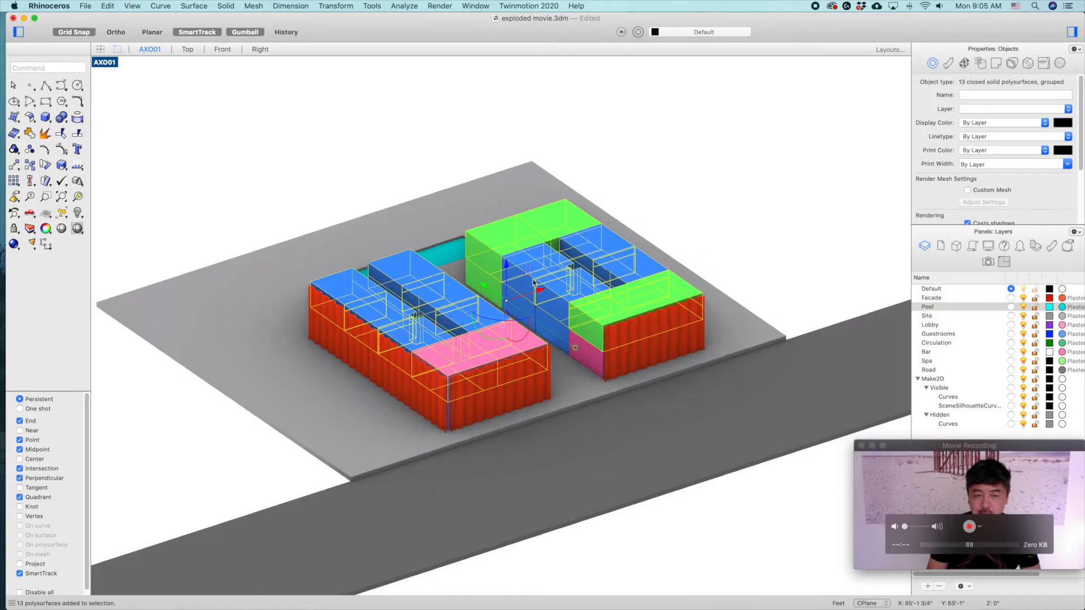
pyautogui.moveTo(502, 275); pyautogui.dragTo(586, 252)
# Move the two front facade panels out over the road and the long side facade outward, away from its building
pyautogui.click(560, 351)
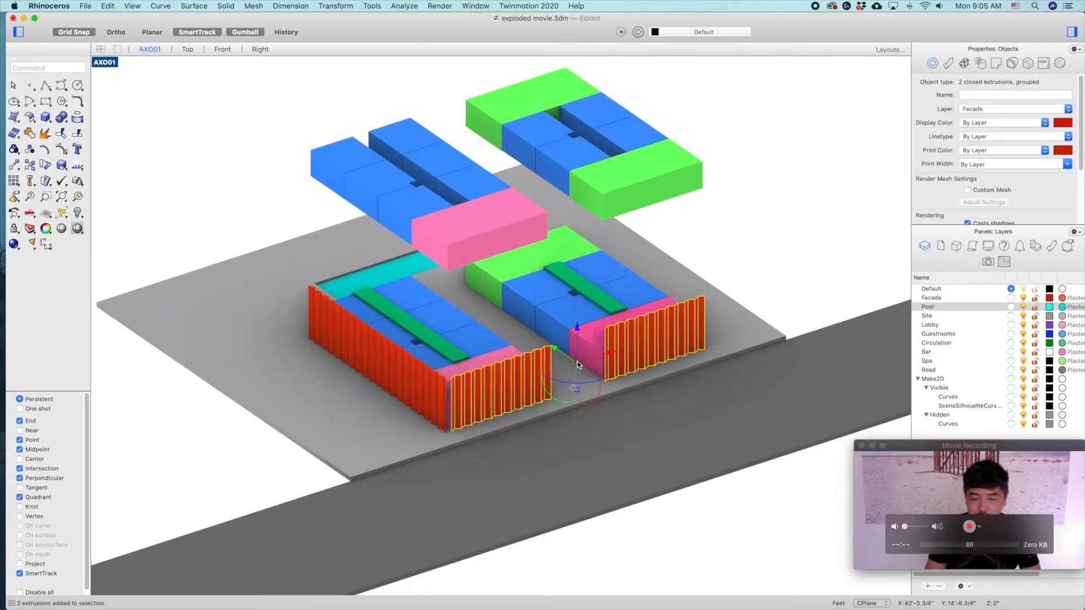
pyautogui.moveTo(560, 350); pyautogui.dragTo(667, 427)
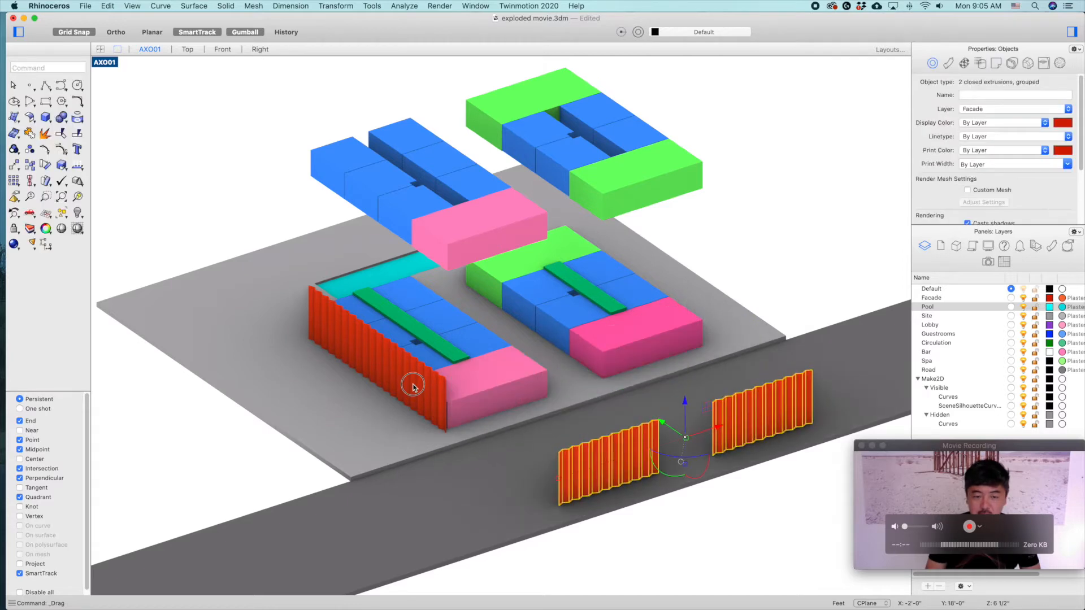
pyautogui.click(353, 359)
pyautogui.moveTo(353, 359); pyautogui.dragTo(238, 396)
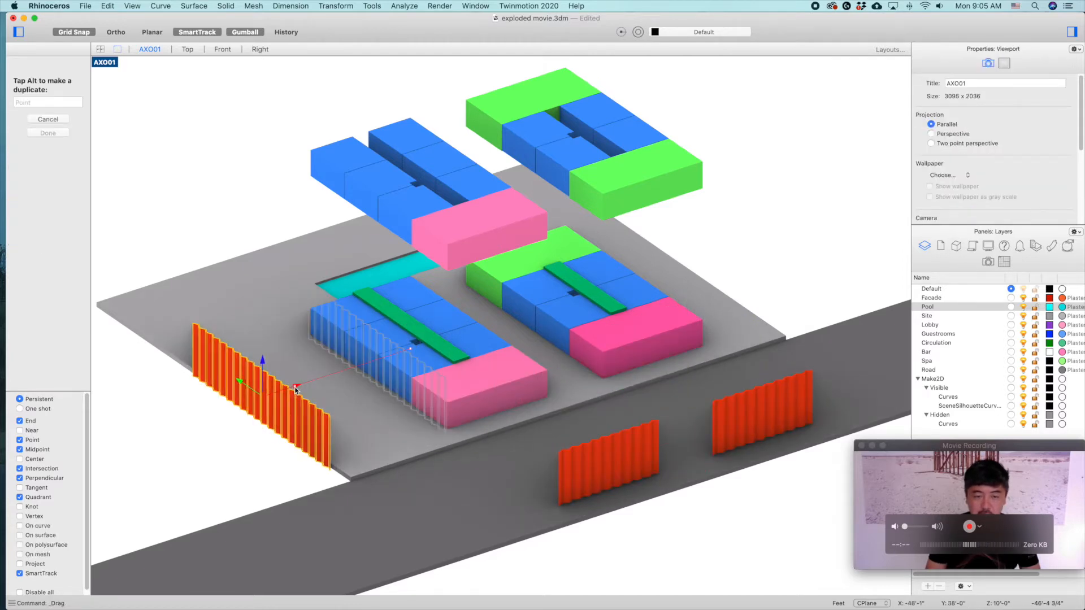
# Raise the upper pair of green circulation slabs above the lower pair
pyautogui.click(632, 348)
pyautogui.click(609, 307)
pyautogui.moveTo(489, 282)
pyautogui.mouseDown()
pyautogui.moveTo(495, 256)
pyautogui.moveTo(493, 269)
pyautogui.mouseUp()
# Select the site and pool group, the front facade panels and the side facade in turn to identify each separate part
pyautogui.click(554, 368)
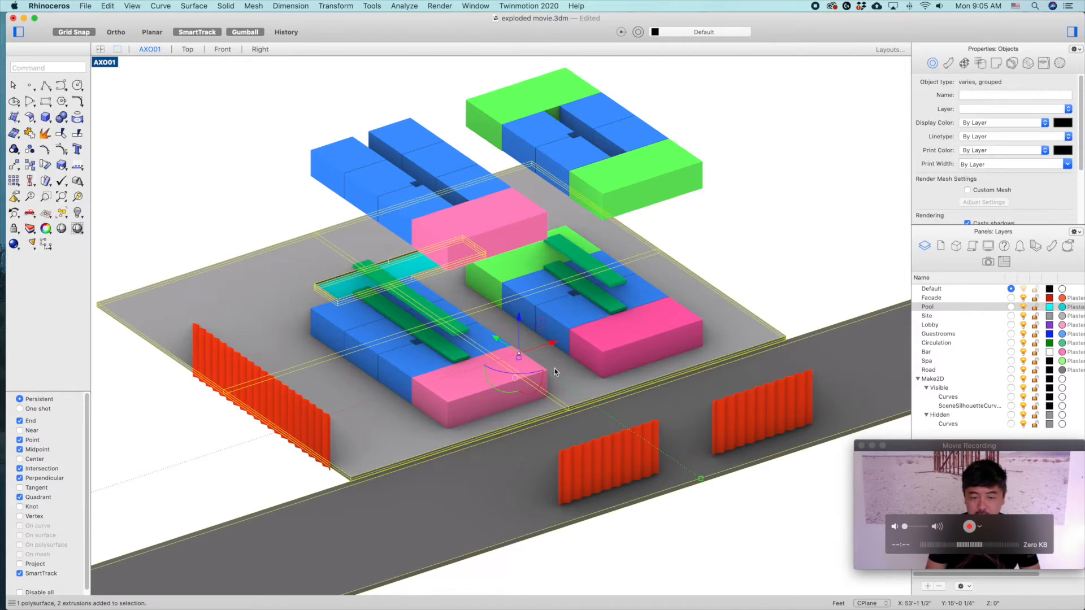
pyautogui.click(598, 470)
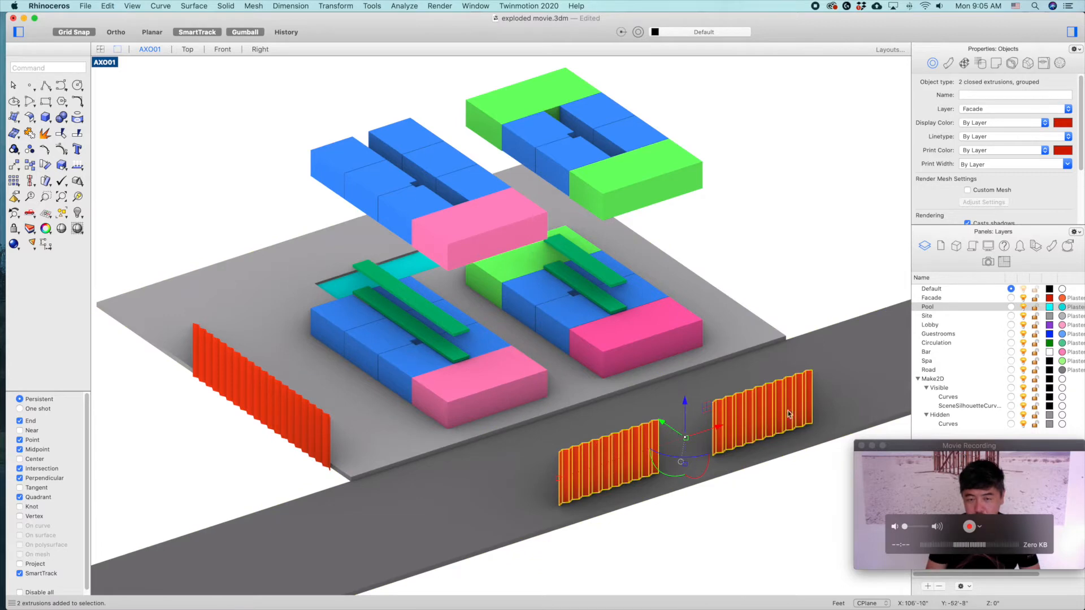
pyautogui.click(321, 401)
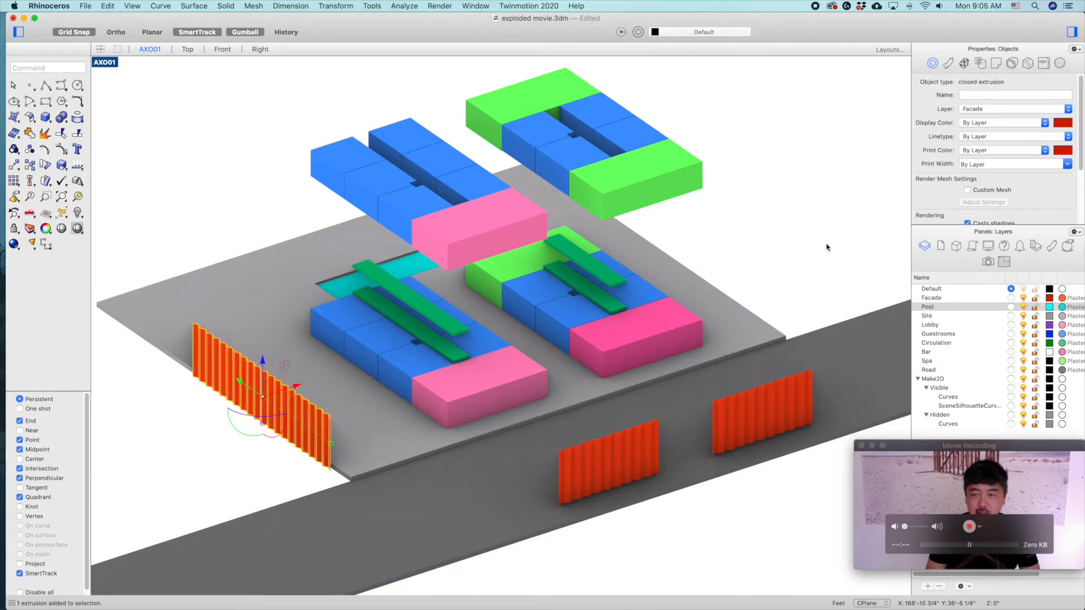
# Undo the moves of the circulation slabs, facades and upper floors, and clear the selection
pyautogui.click(791, 247)
pyautogui.press('super+z')
pyautogui.press('super+z')
pyautogui.press('super+z')
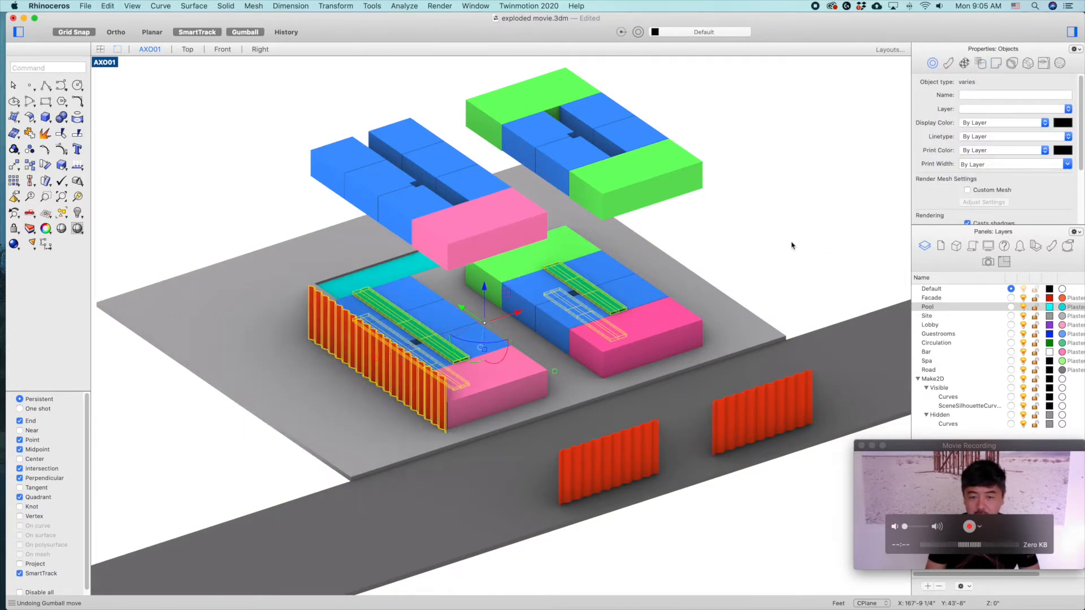
pyautogui.press('super+z')
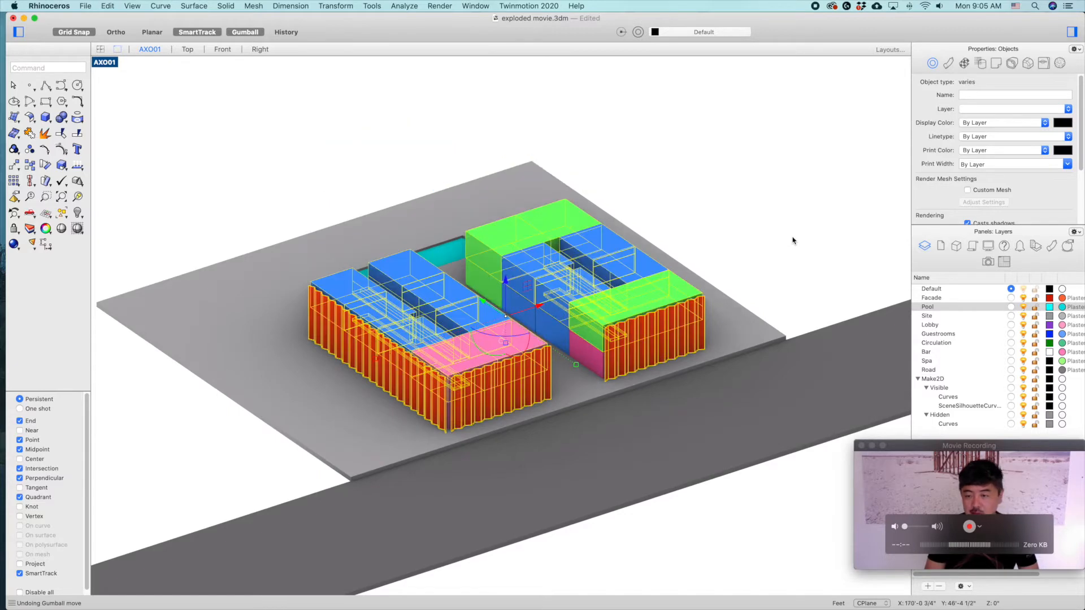
pyautogui.moveTo(796, 240); pyautogui.dragTo(747, 219)
pyautogui.moveTo(676, 232); pyautogui.dragTo(721, 247)
pyautogui.click(725, 248)
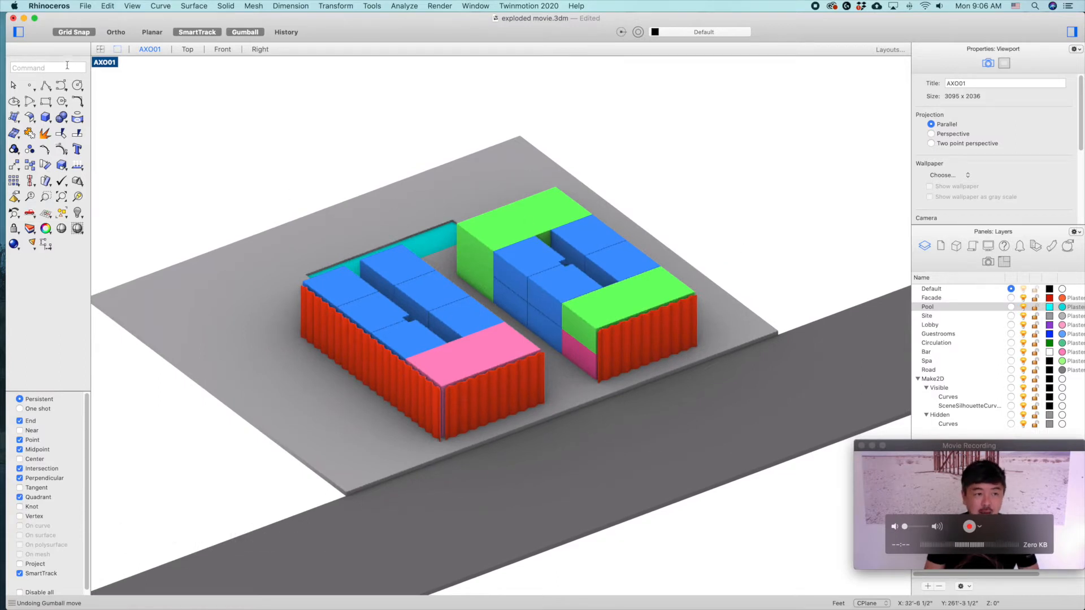
# Open the Named Views and save the current axonometric viewport as the named view AXO01
pyautogui.click(66, 68)
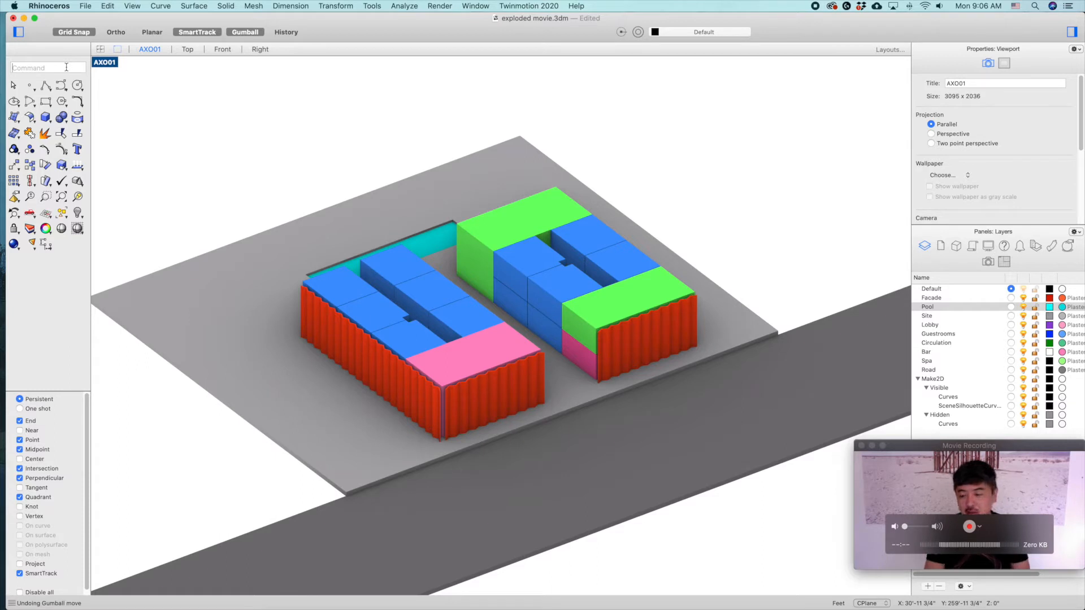
pyautogui.write('na')
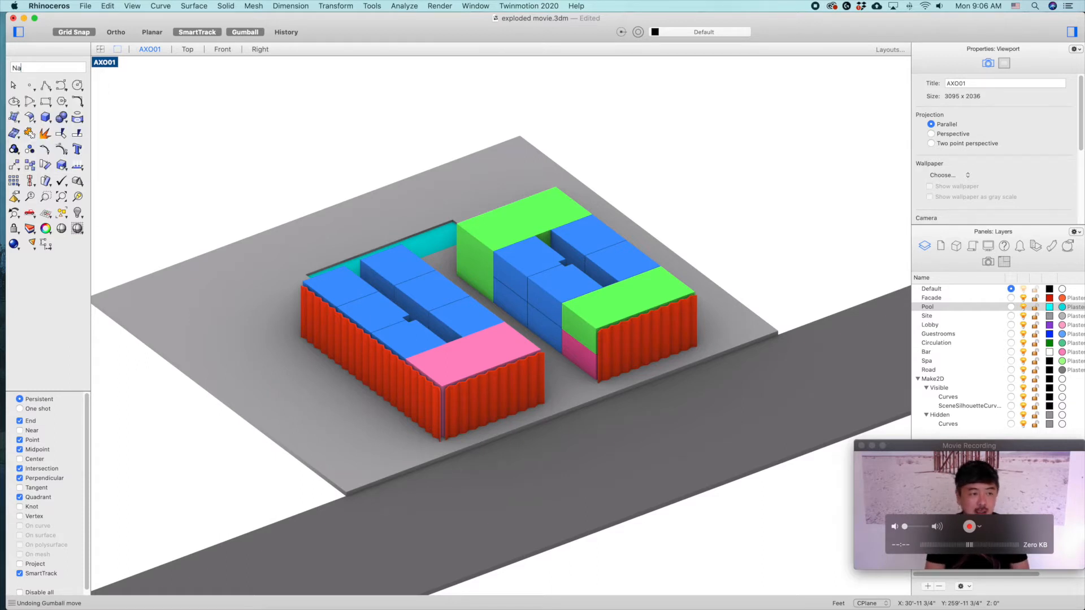
pyautogui.write('medView')
pyautogui.press('Return')
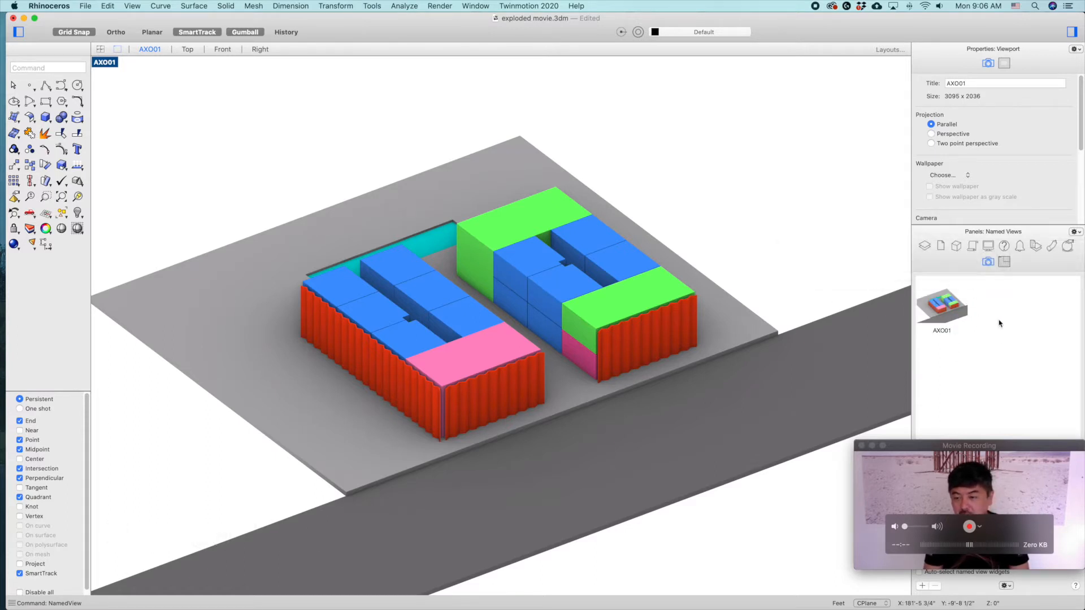
pyautogui.moveTo(938, 448); pyautogui.dragTo(938, 408)
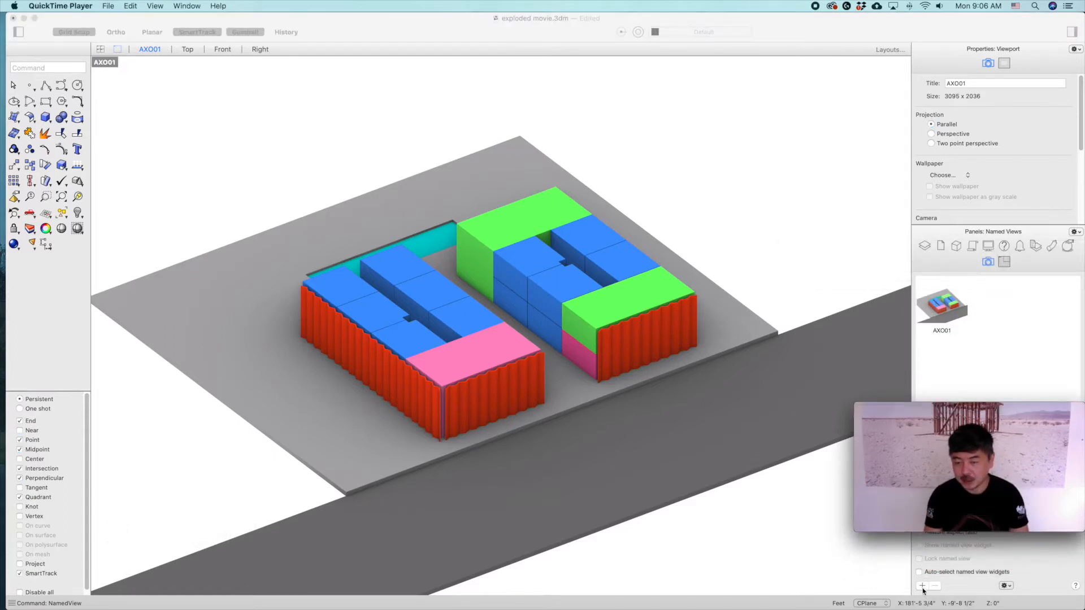
pyautogui.moveTo(598, 382); pyautogui.dragTo(626, 409)
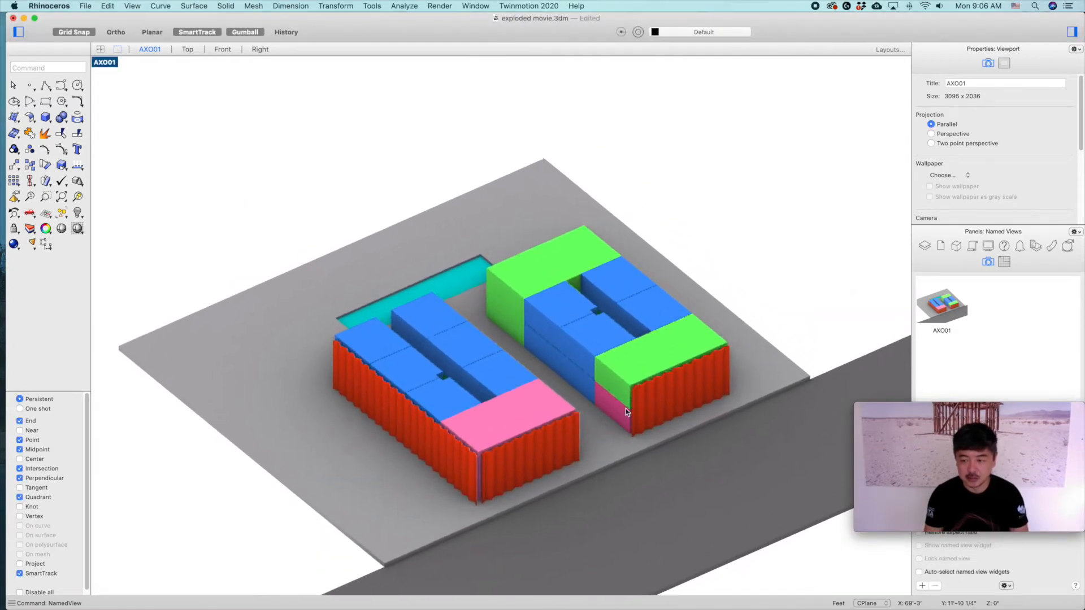
pyautogui.click(920, 586)
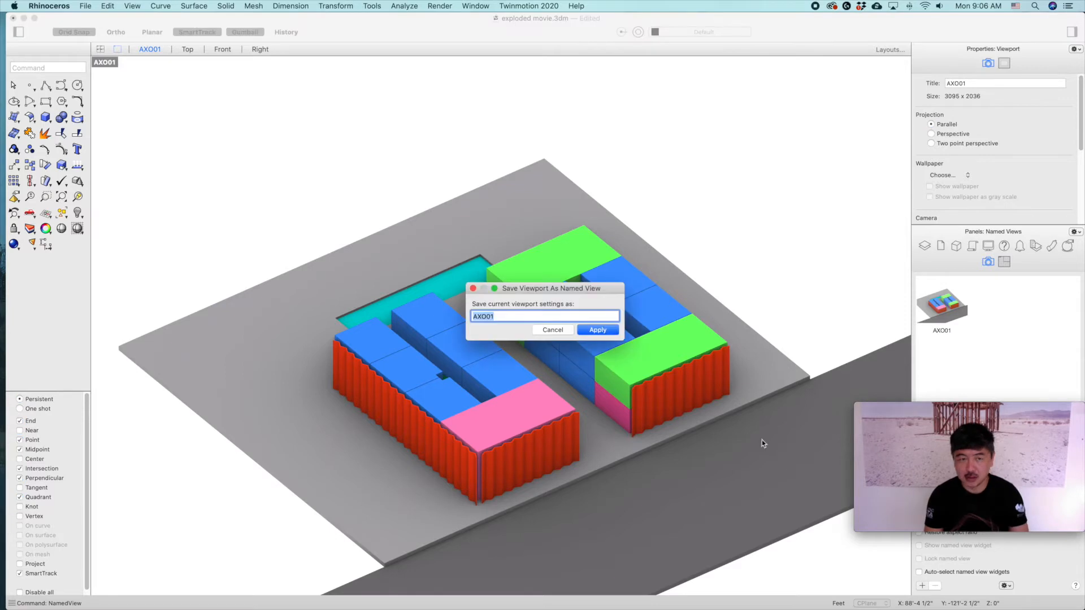
pyautogui.click(588, 333)
pyautogui.click(612, 206)
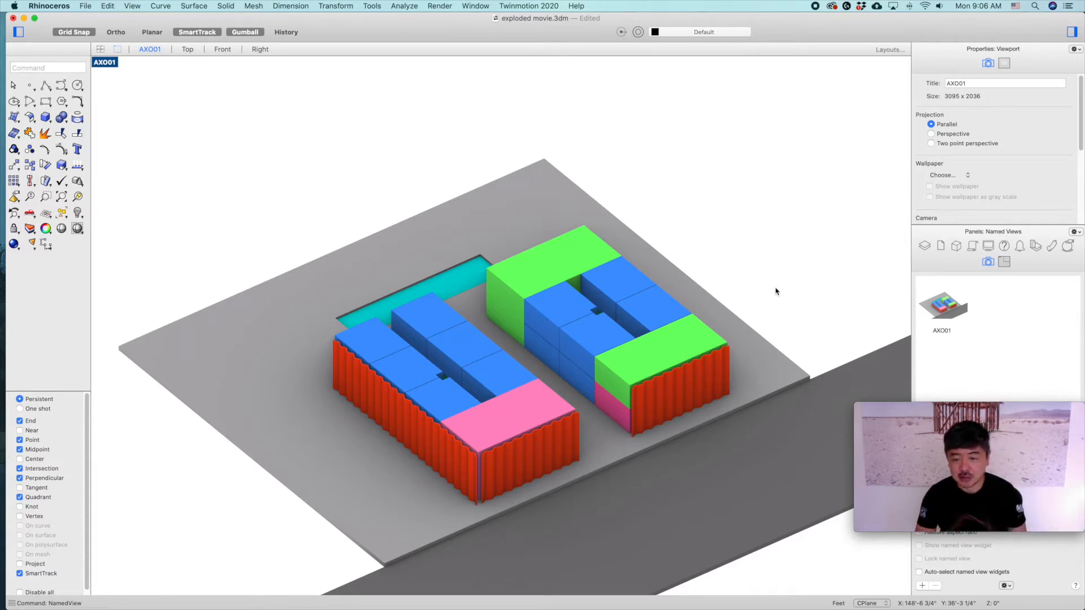
# Hide both floors of building blocks, all facade panels and the green circulation slabs, leaving only the site, pool and road
pyautogui.click(674, 348)
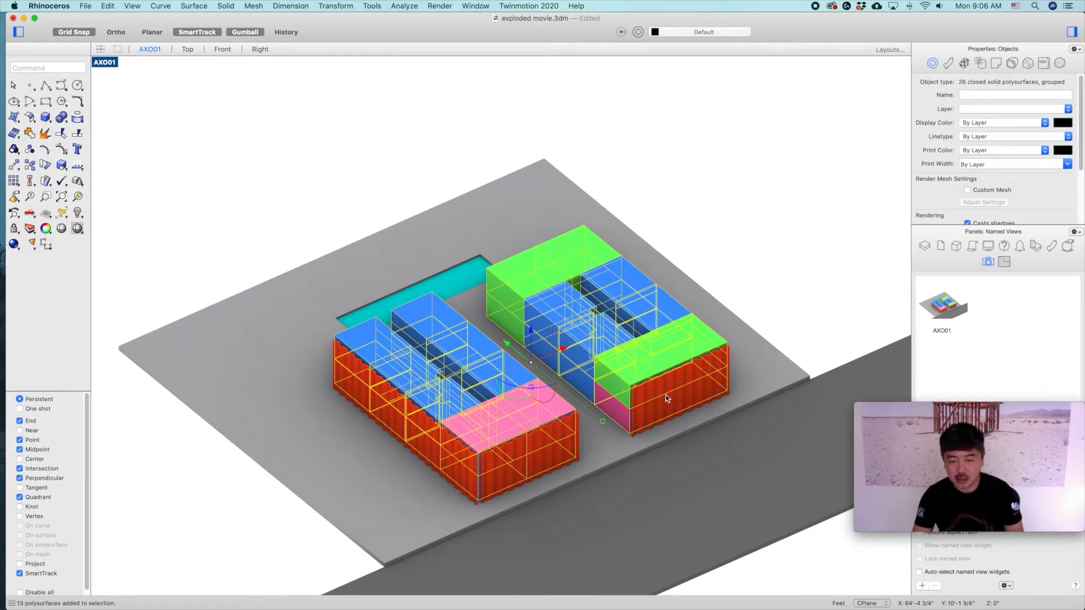
pyautogui.keyDown('shift'); pyautogui.click(479, 450); pyautogui.keyUp('shift')
pyautogui.keyDown('shift'); pyautogui.click(452, 450); pyautogui.keyUp('shift')
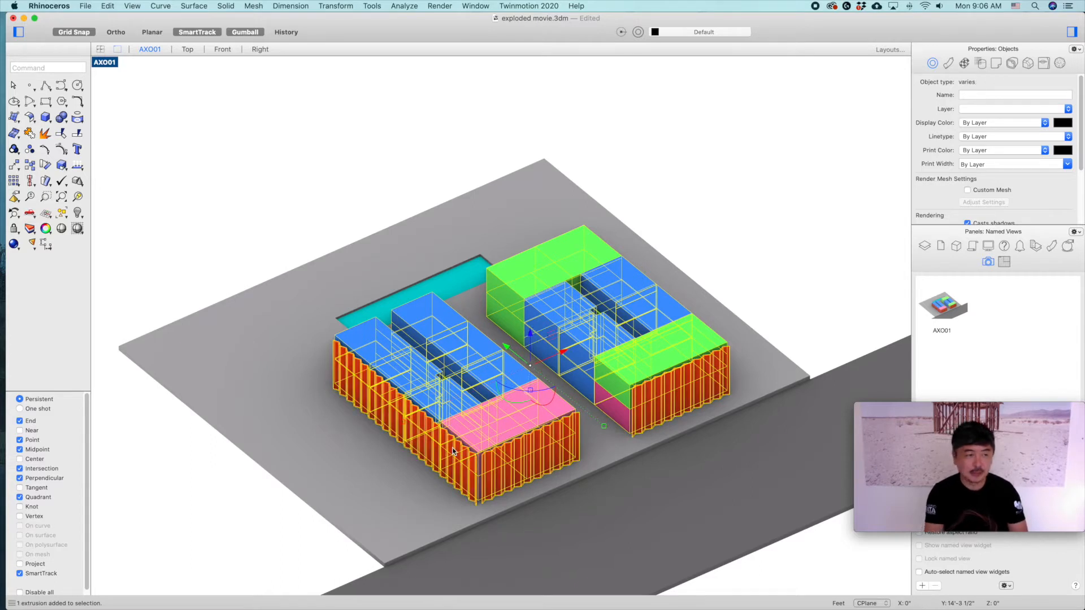
pyautogui.write('Hide')
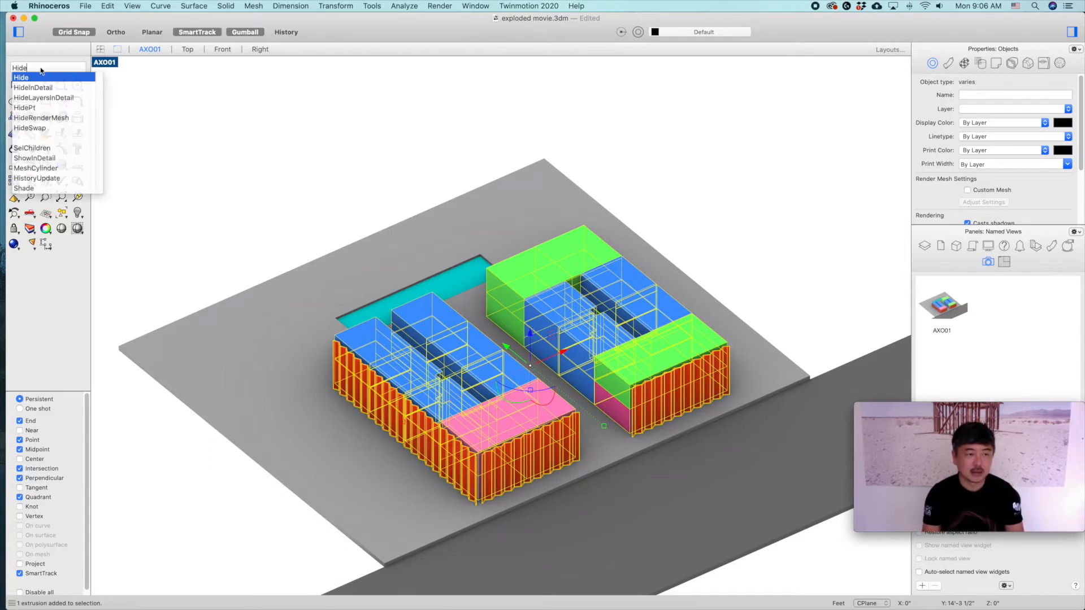
pyautogui.press('Return')
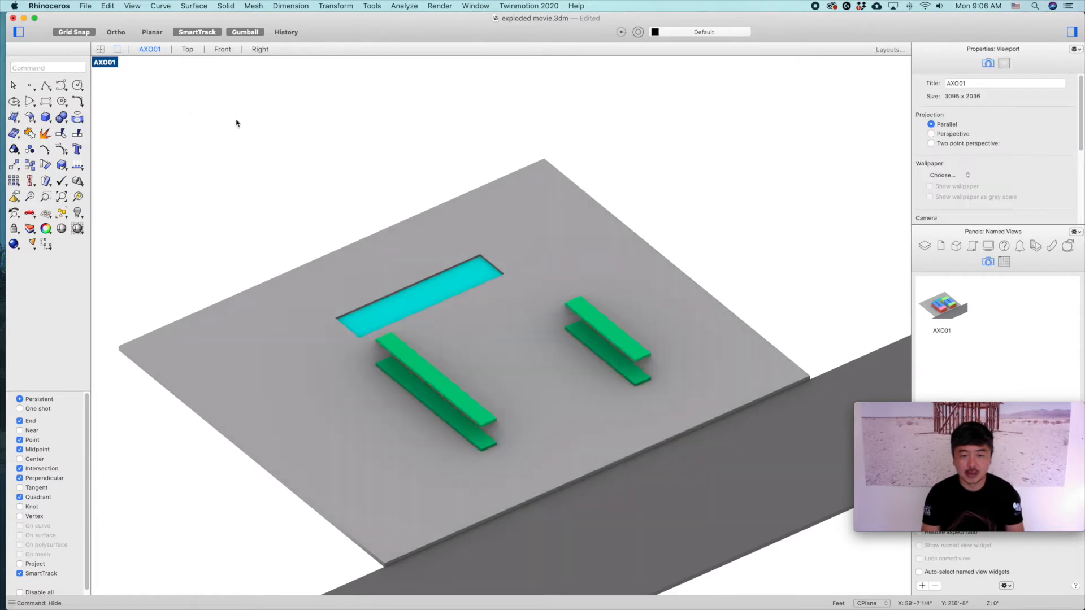
pyautogui.click(411, 369)
pyautogui.press('Return')
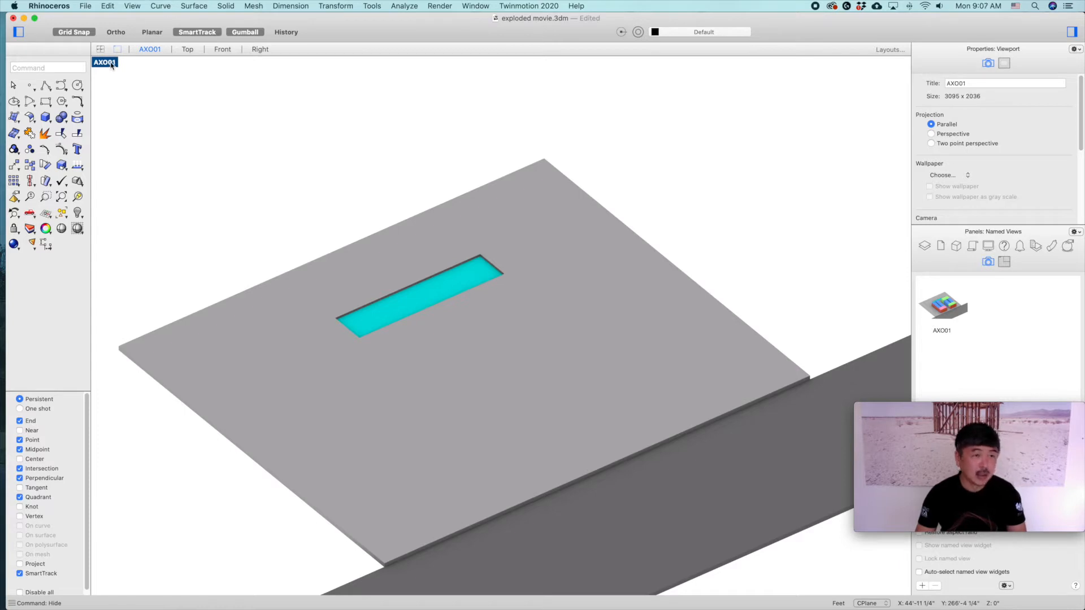
# Run ViewCaptureToFile on the AXO01 view at 1920 x 1080 pixels with a transparent background
pyautogui.write('Capt')
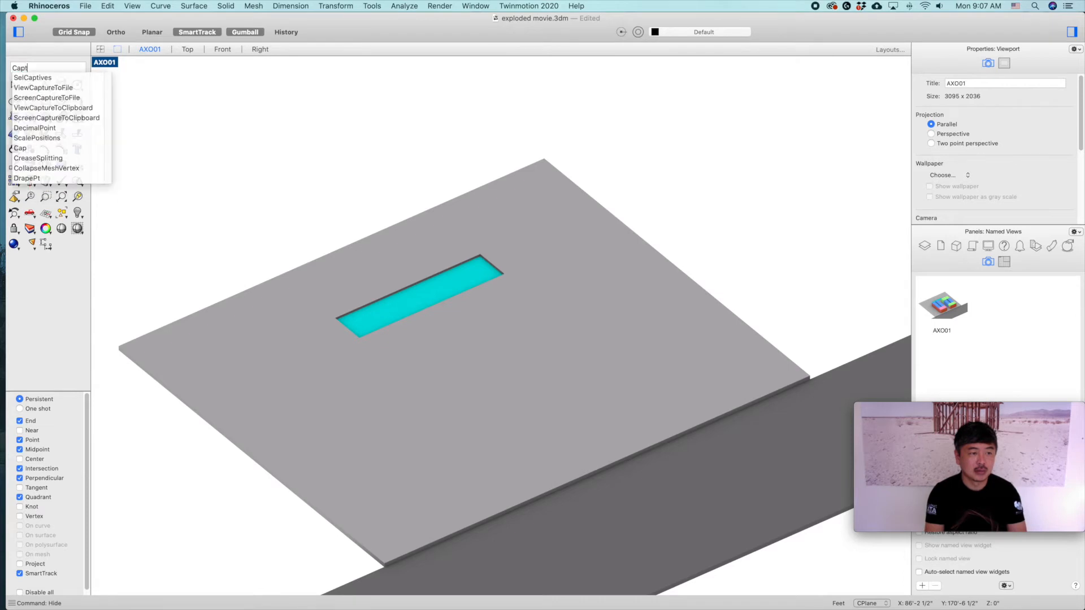
pyautogui.press('Return')
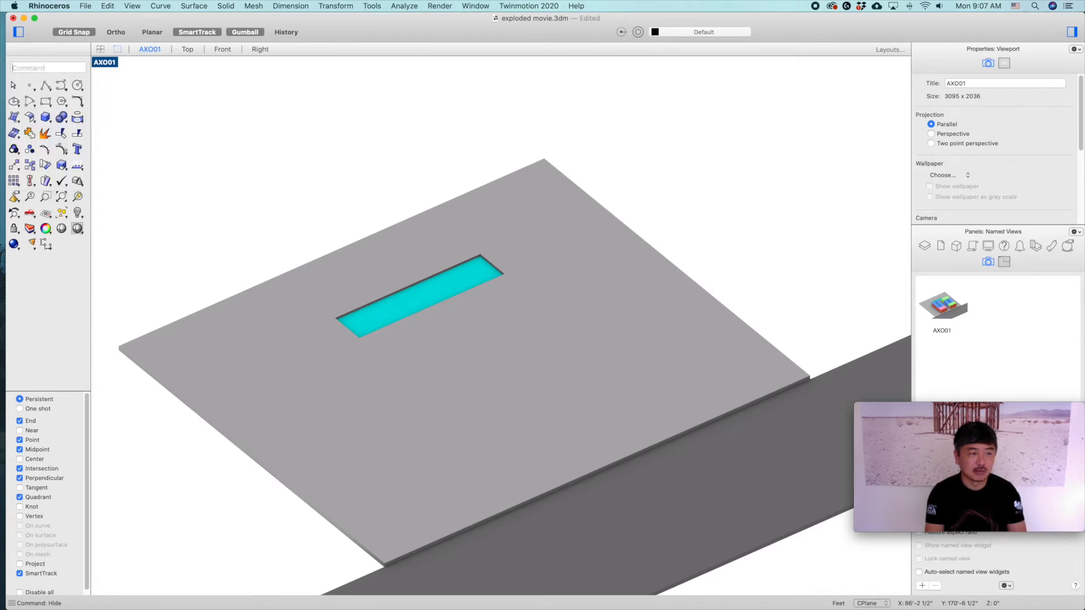
pyautogui.press('super')
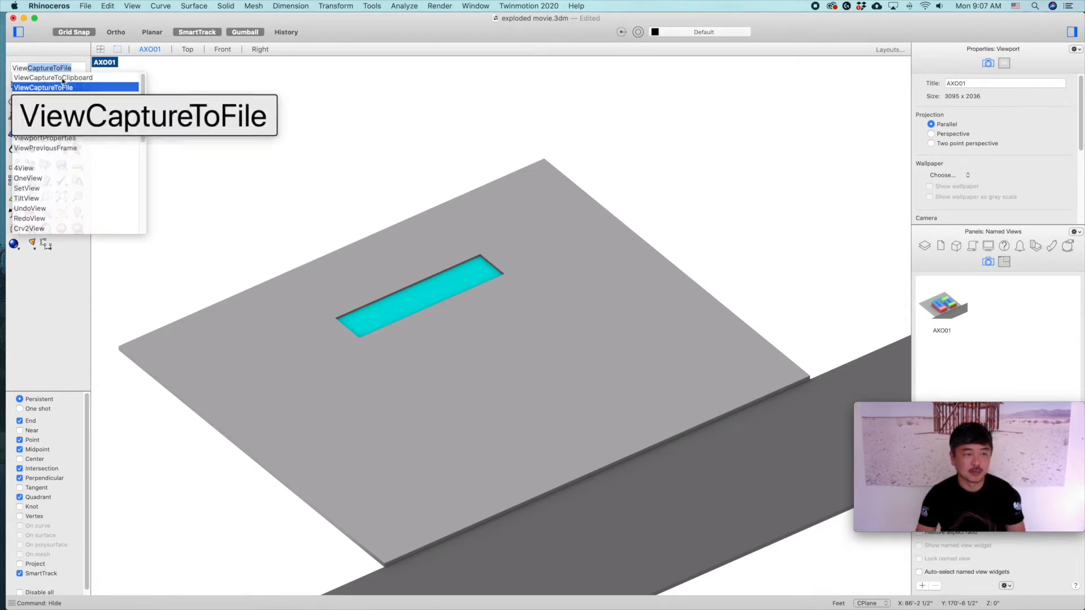
pyautogui.click(41, 69)
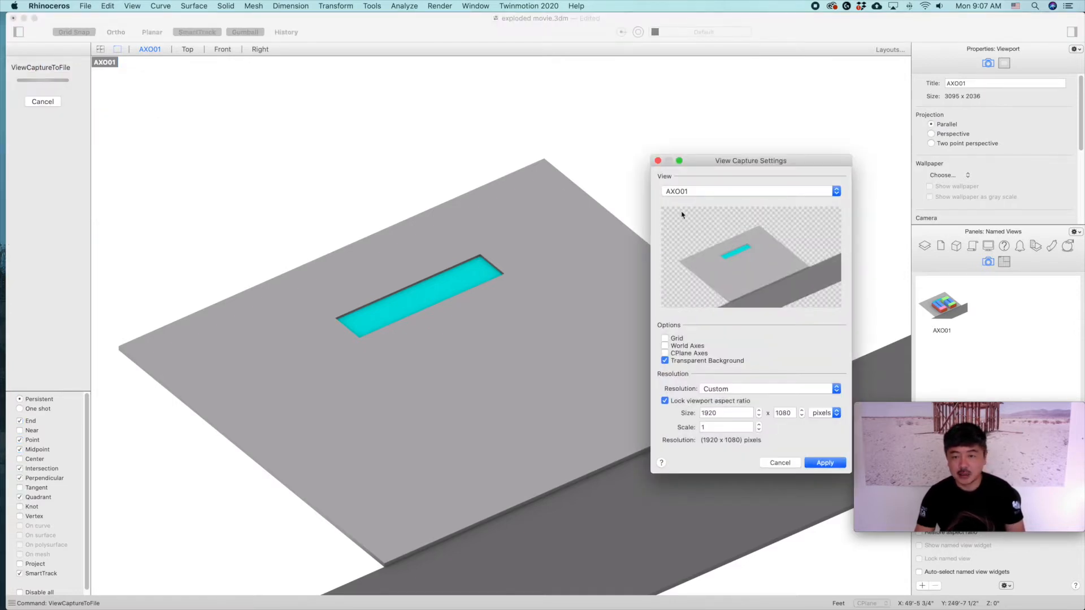
pyautogui.moveTo(718, 167); pyautogui.dragTo(678, 128)
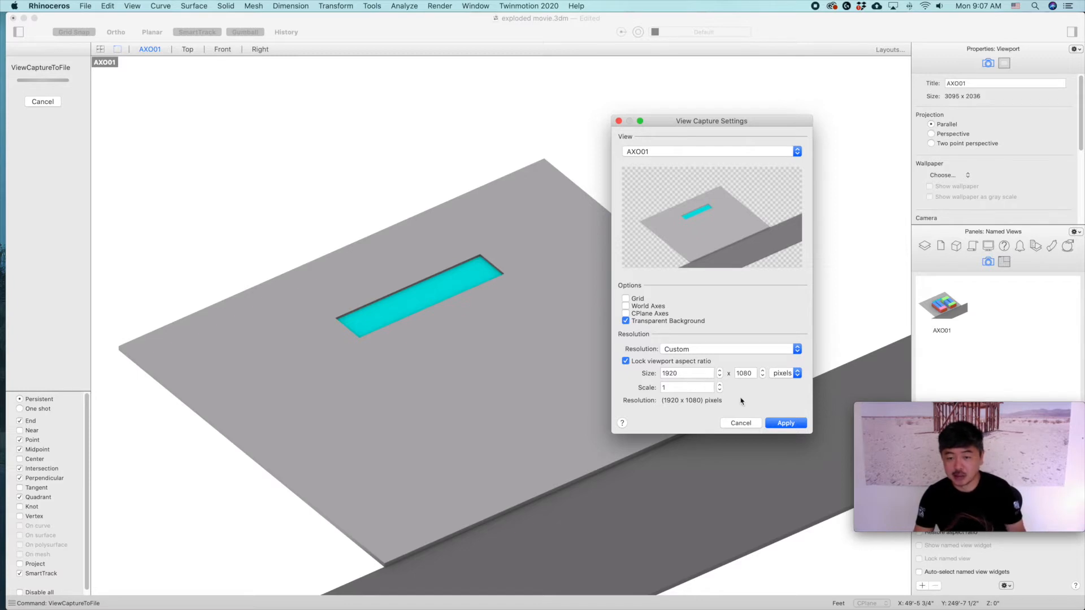
pyautogui.click(786, 424)
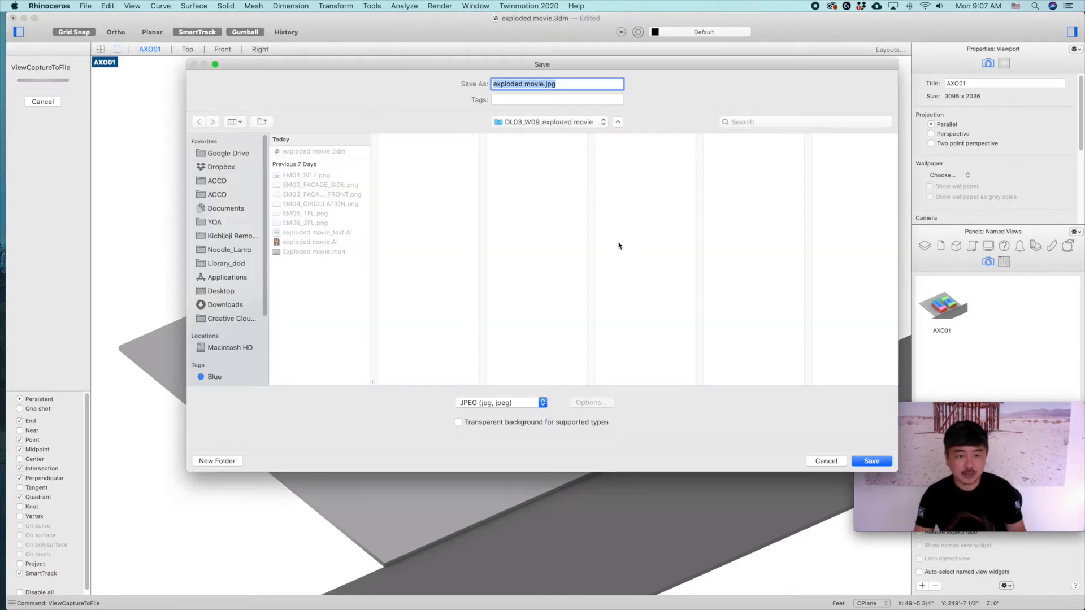
# Create a folder named "axo elements" inside the exploded movie folder for the captured image
pyautogui.click(229, 461)
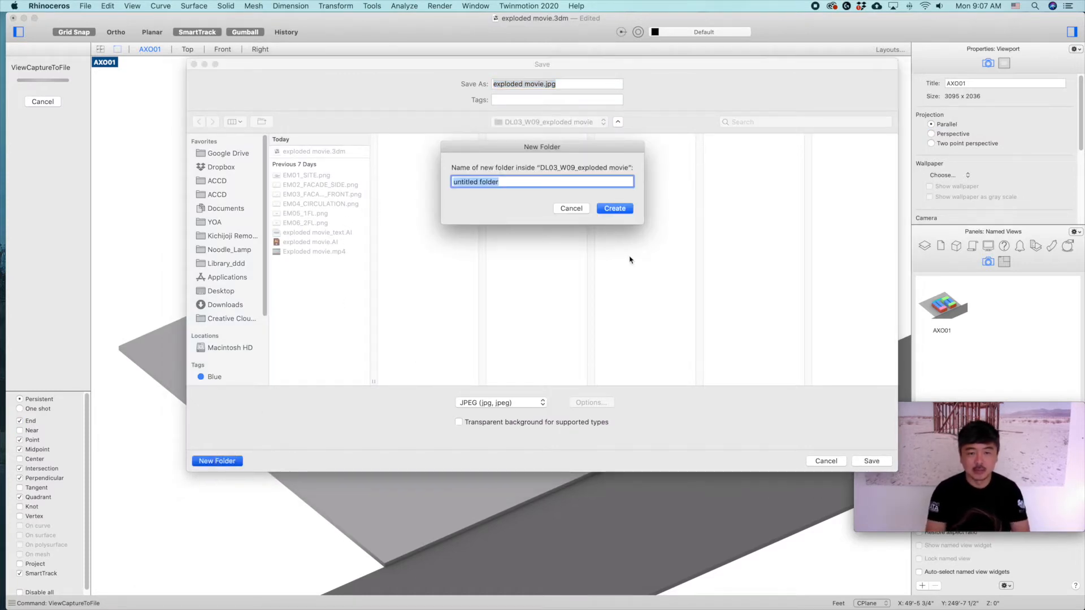
pyautogui.write('axo')
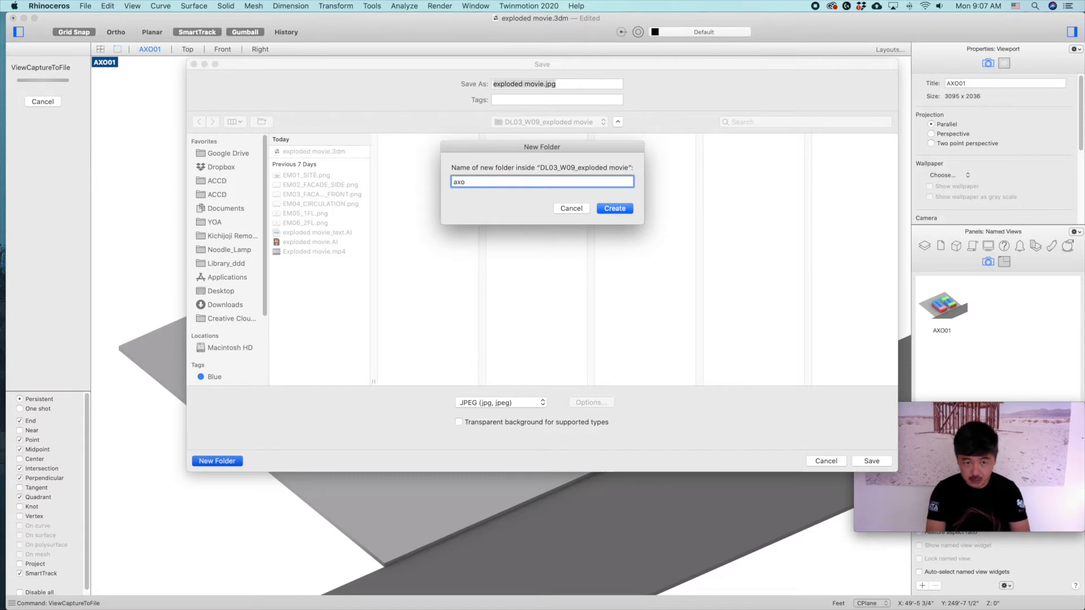
pyautogui.press('Return')
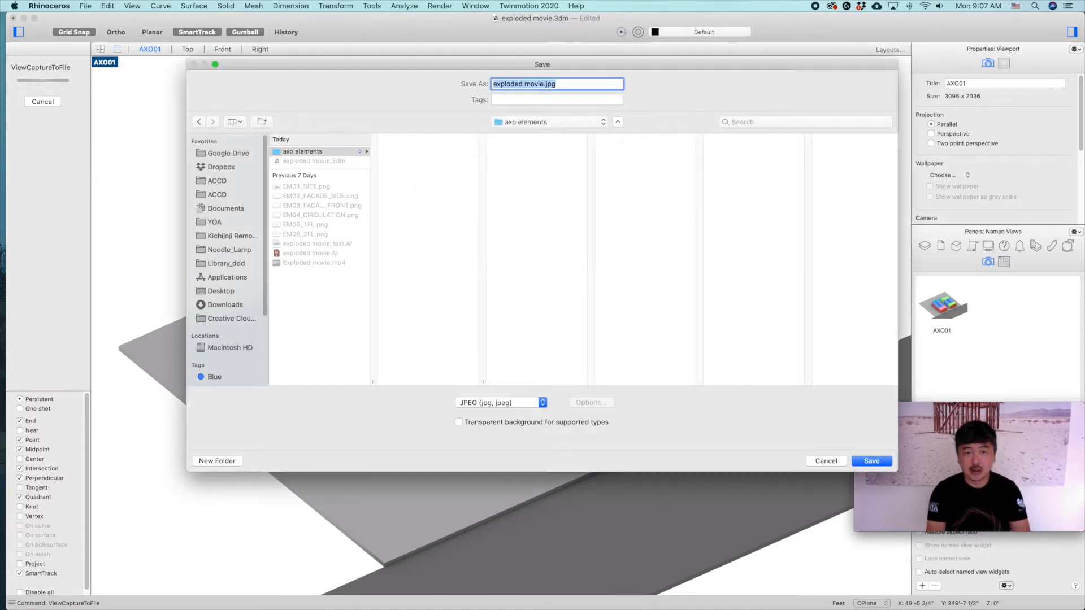
# Save the site capture as axo01_site.png in PNG format with a transparent background, in the axo elements folder
pyautogui.click(499, 404)
pyautogui.click(497, 413)
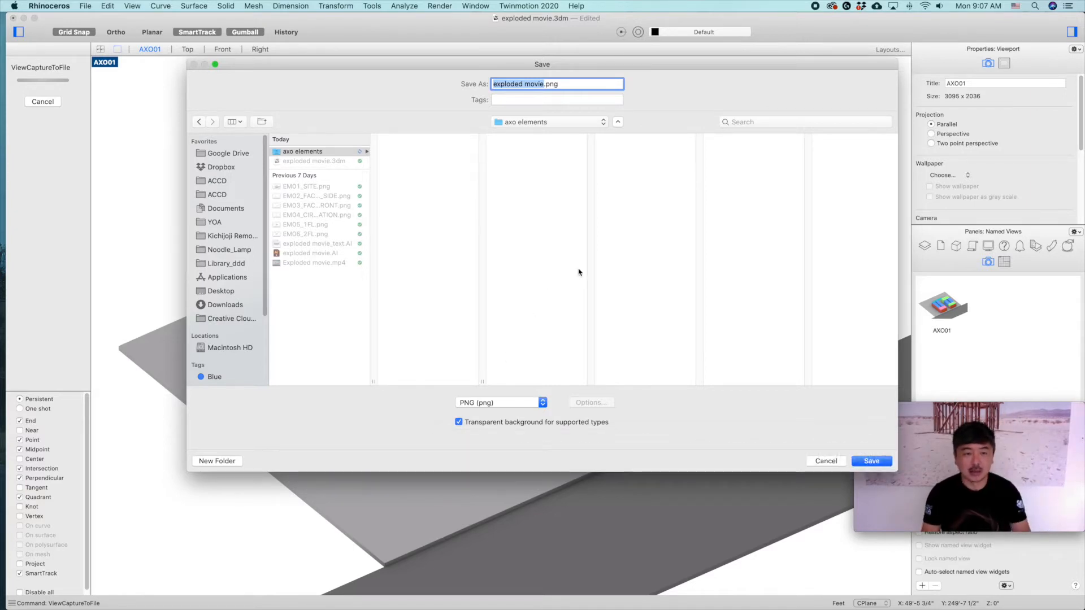
pyautogui.write('axo01')
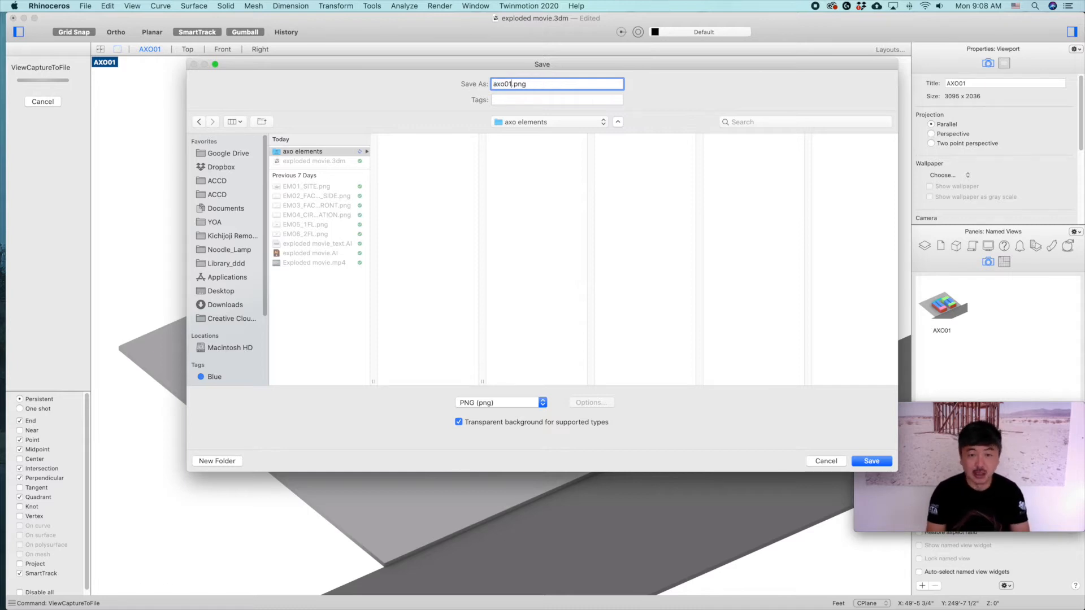
pyautogui.write('_site')
pyautogui.press('Return')
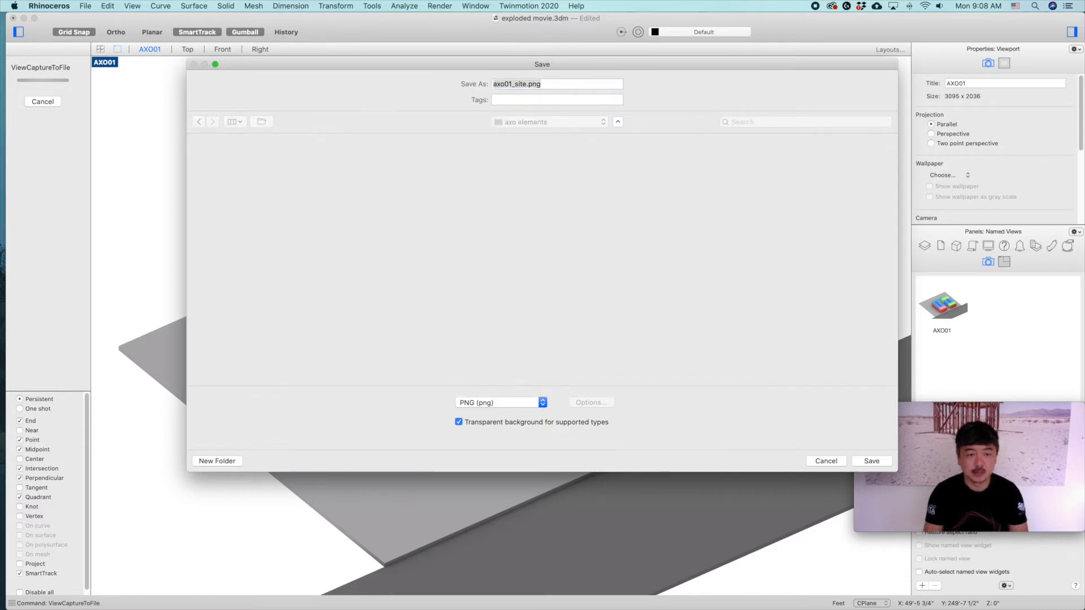
# Hide the site, pool and road, and use ShowSelected to bring back only the two red front facade panels
pyautogui.click(656, 333)
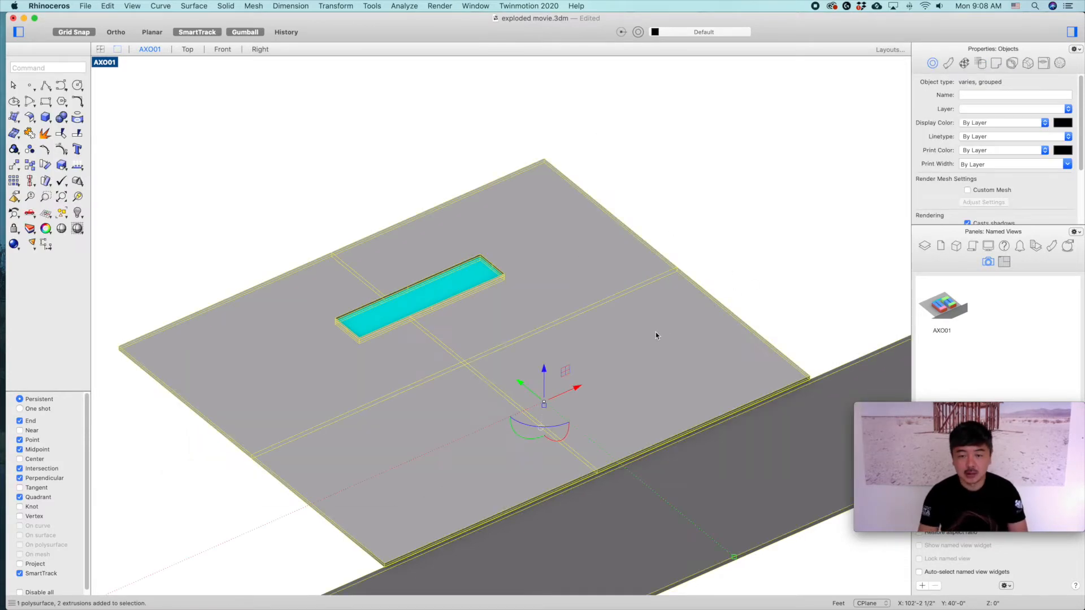
pyautogui.write('Hide')
pyautogui.press('Return')
pyautogui.write('Shows')
pyautogui.press('Return')
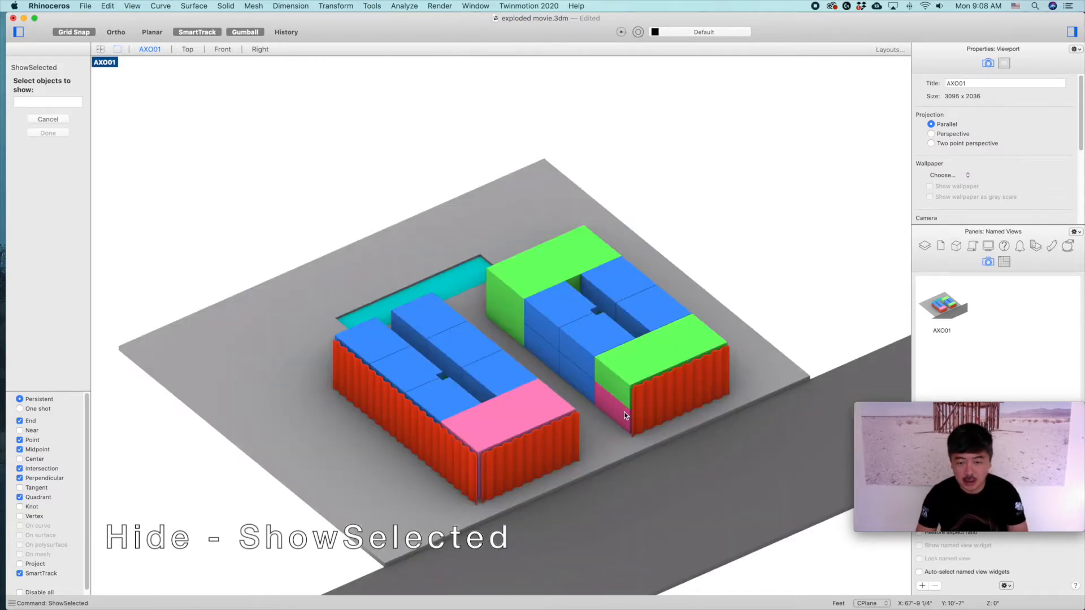
pyautogui.click(568, 440)
pyautogui.press('Return')
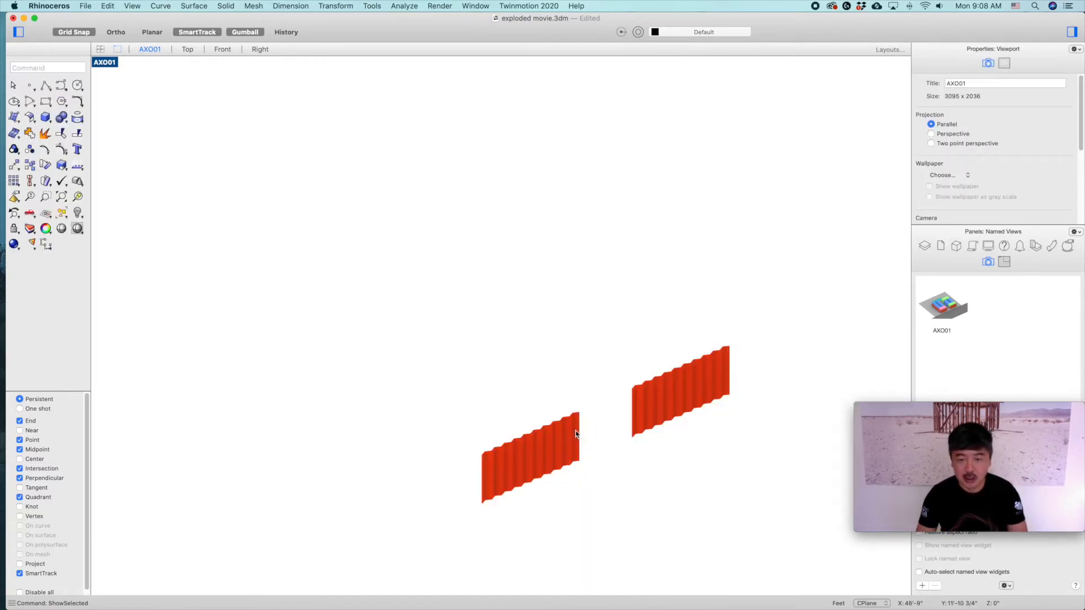
# Capture the AXO01 view of the front facade panels with ViewCaptureToFile and save it as "axo02_facade front.png"
pyautogui.write('ViewCaptureToFile')
pyautogui.press('Return')
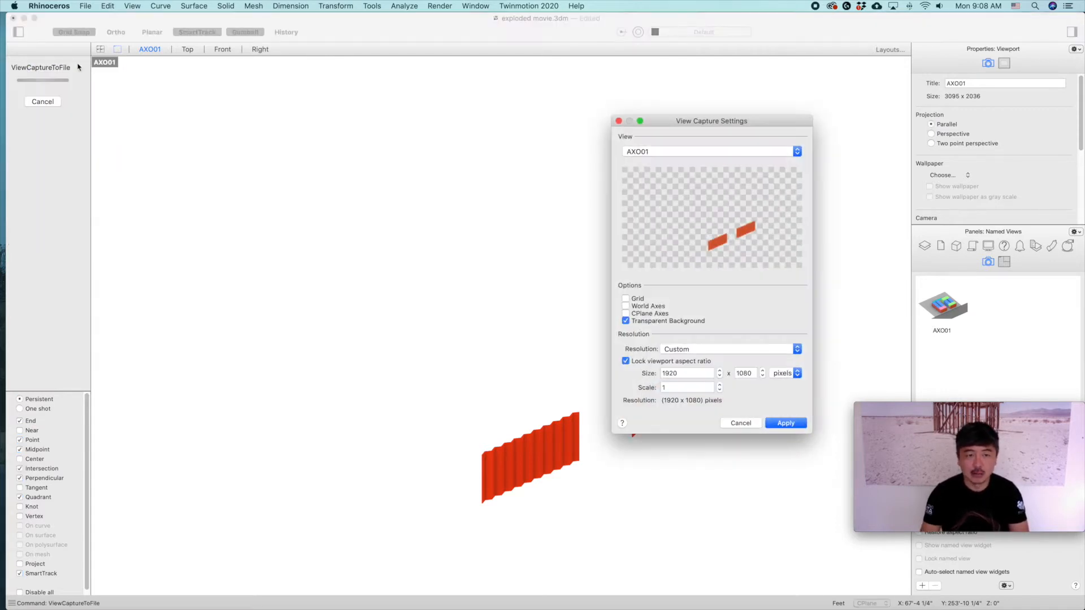
pyautogui.click(780, 423)
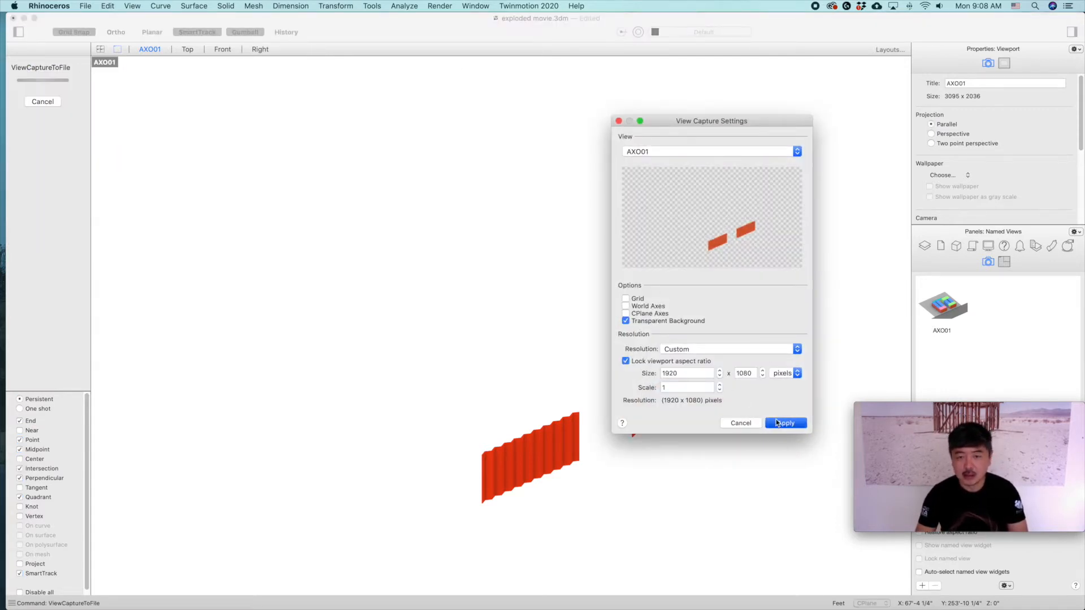
pyautogui.click(310, 152)
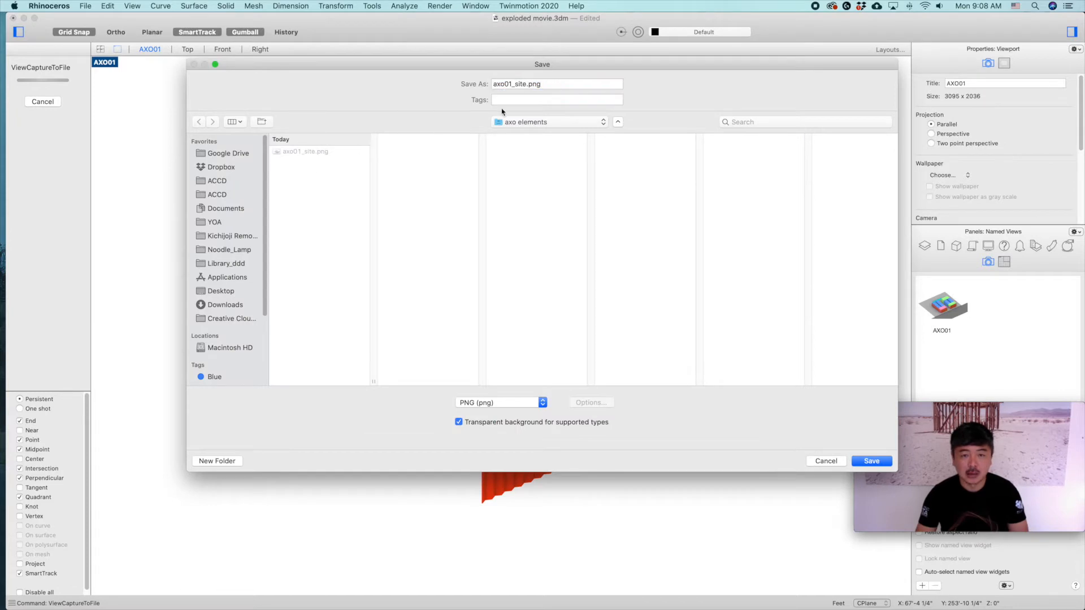
pyautogui.click(510, 84)
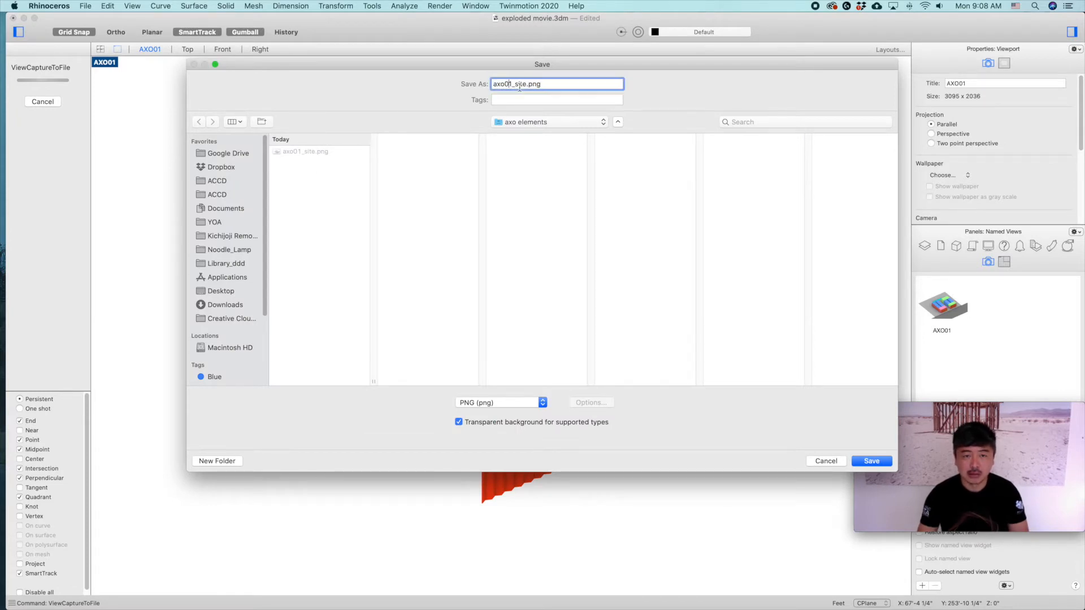
pyautogui.press('Return')
pyautogui.press('Escape')
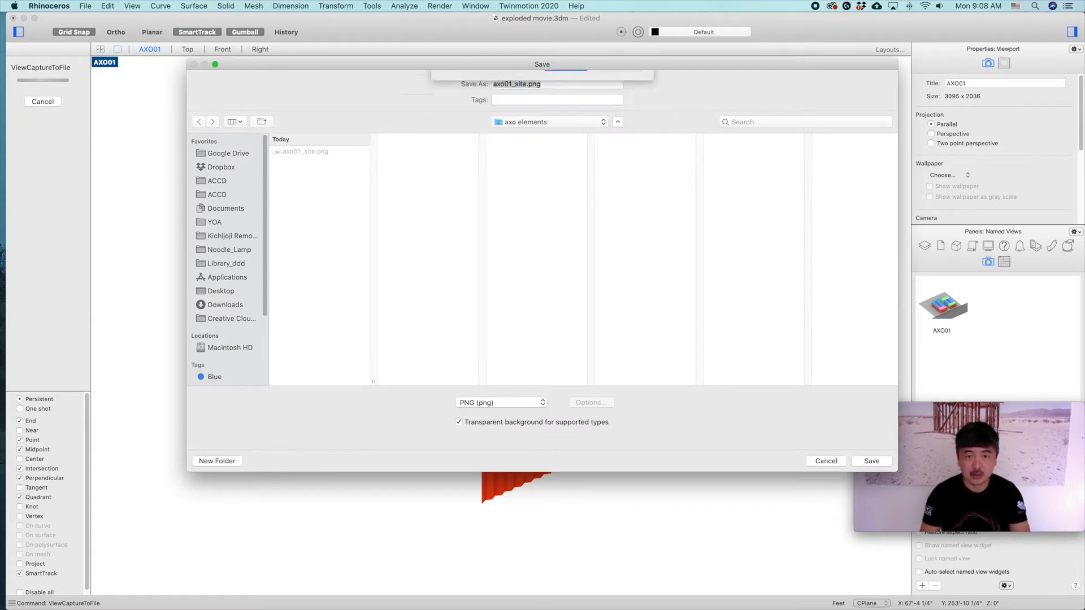
pyautogui.click(511, 84)
pyautogui.press('BackSpace')
pyautogui.write('2_')
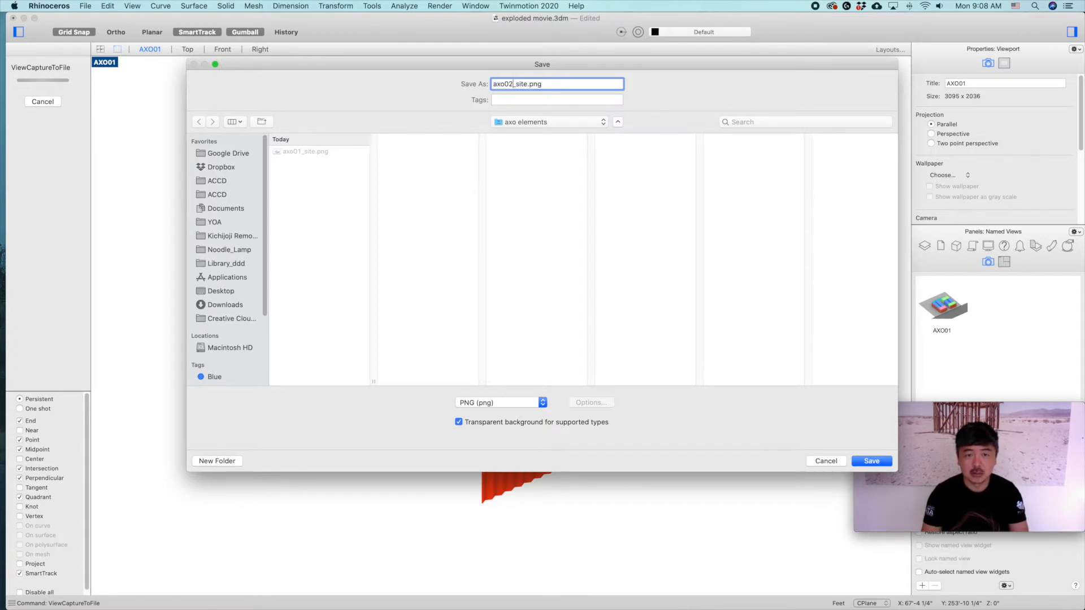
pyautogui.write('facade front')
pyautogui.press('Return')
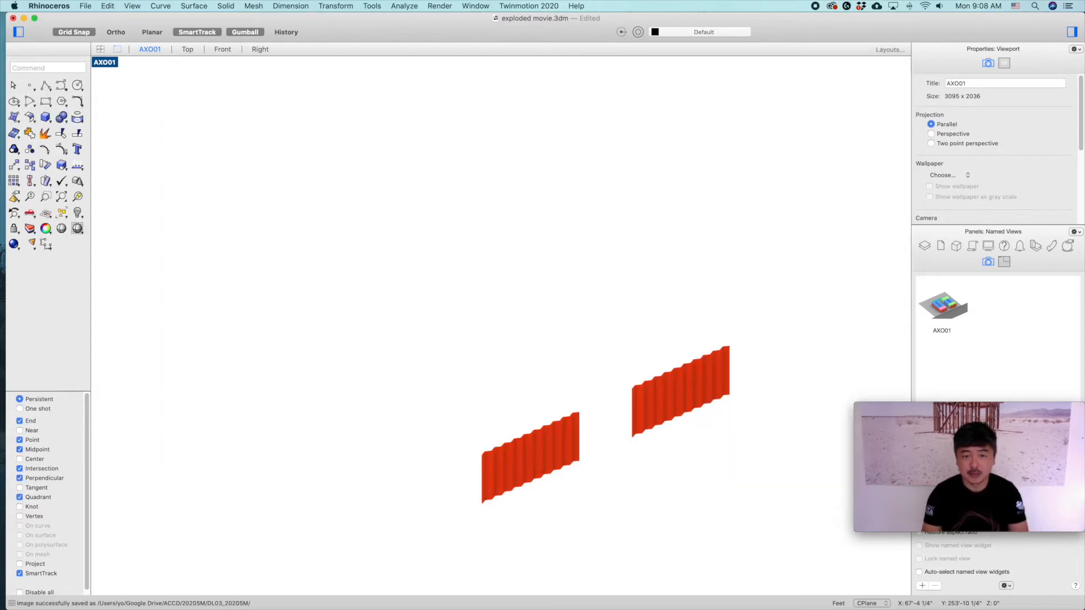
# Hide the front facade panels and use ShowSelected to bring back only the long red side facade panel
pyautogui.click(662, 418)
pyautogui.write('hid')
pyautogui.press('Return')
pyautogui.write('sh')
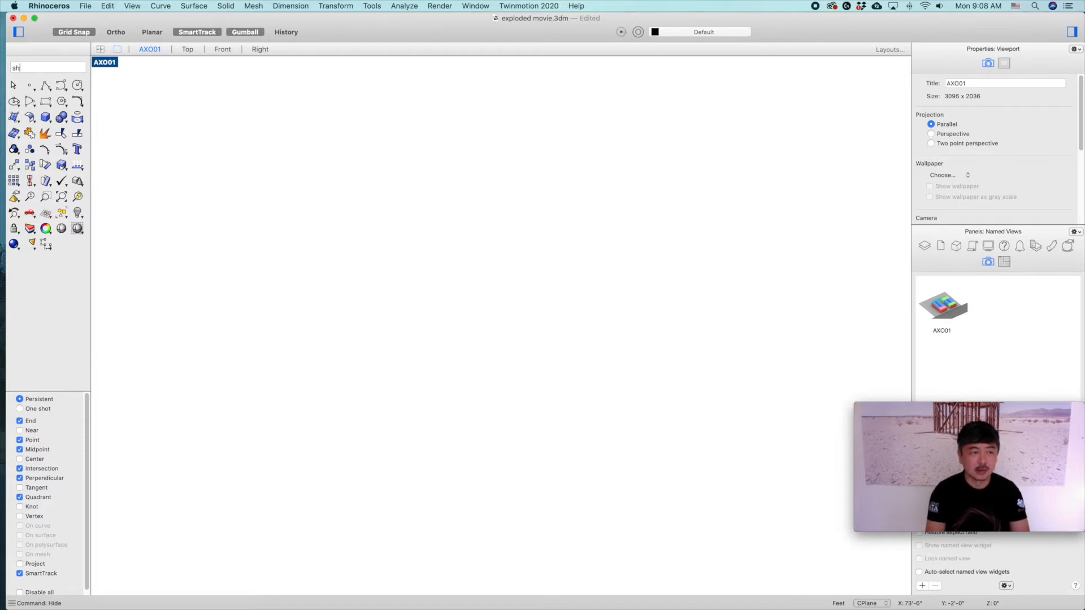
pyautogui.press('Return')
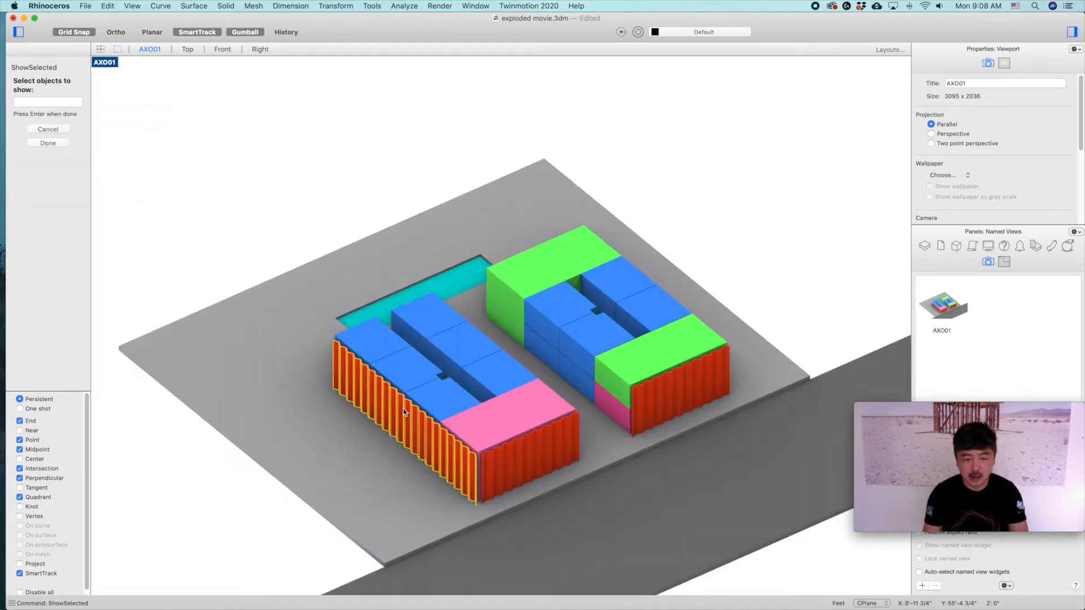
pyautogui.click(403, 409)
pyautogui.press('Return')
# Capture the AXO01 view of the side facade panel with ViewCaptureToFile and save it as "axo03_facade side.png"
pyautogui.write('view')
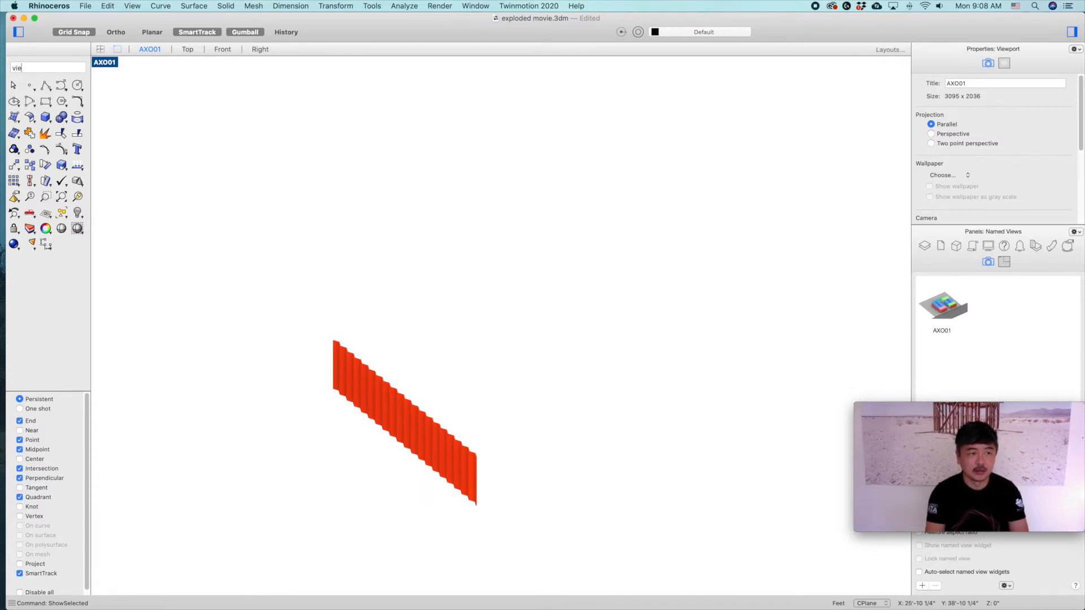
pyautogui.press('Return')
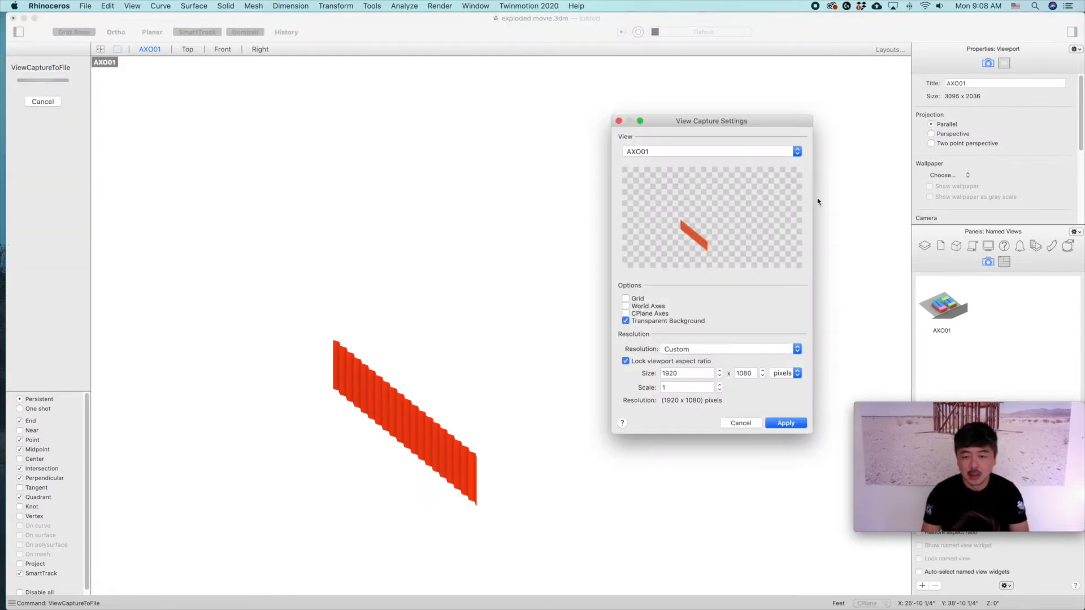
pyautogui.click(786, 423)
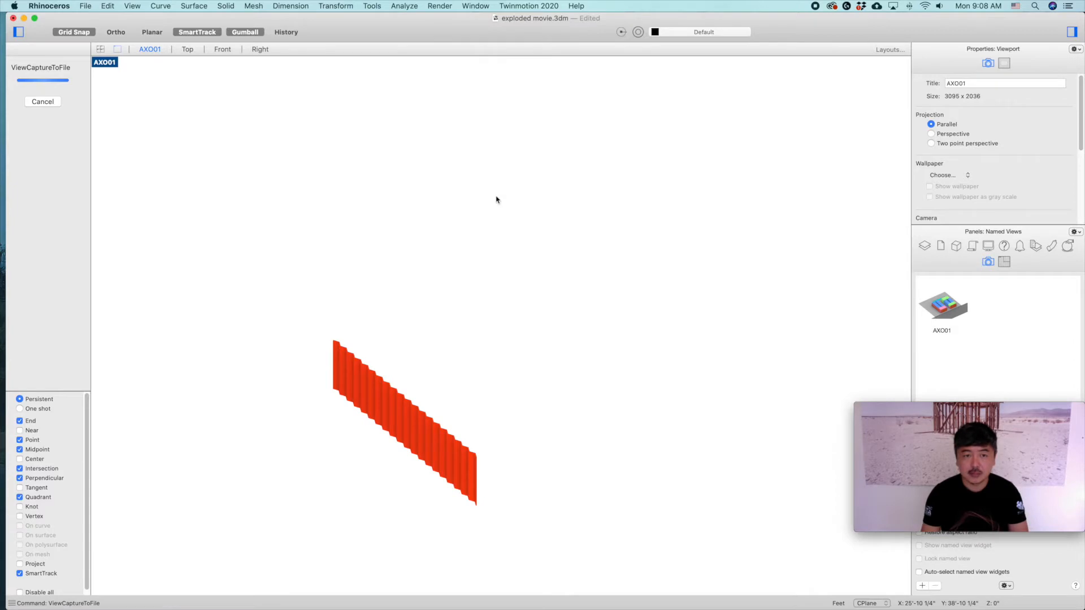
pyautogui.click(324, 163)
pyautogui.click(513, 83)
pyautogui.press('BackSpace')
pyautogui.write('3_facade front.png')
pyautogui.doubleClick(549, 85)
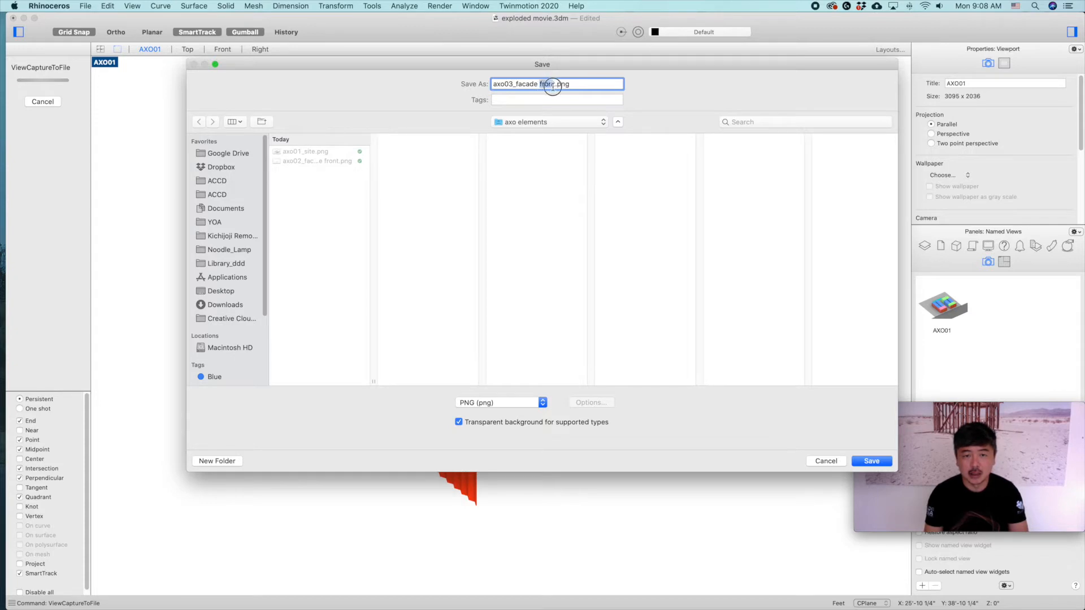
pyautogui.write('side')
pyautogui.press('Return')
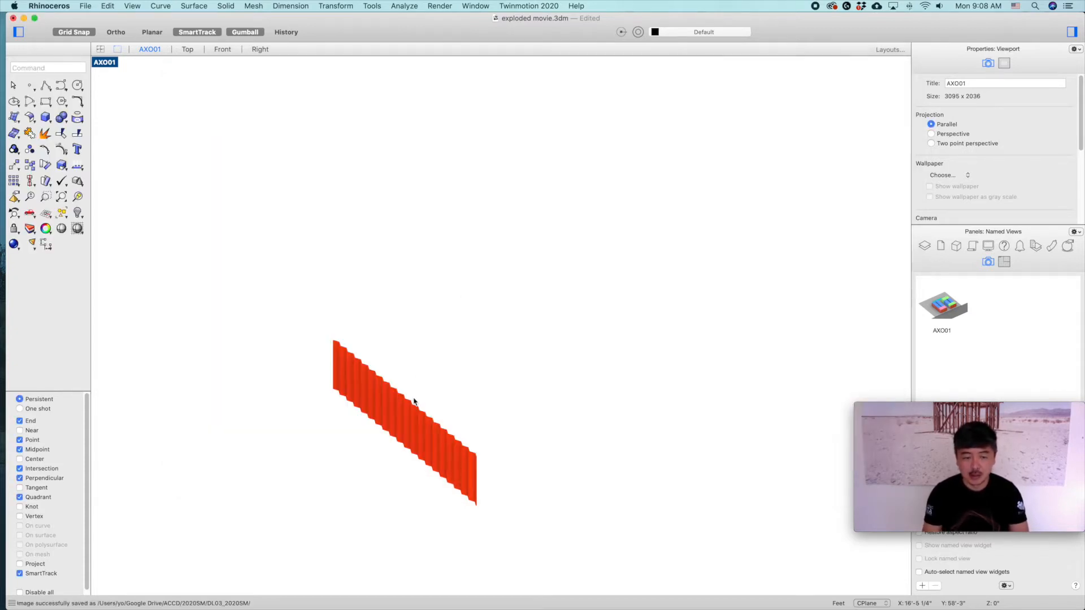
# Hide the side facade panel and use ShowSelected to bring back only the lower floor of building blocks
pyautogui.click(405, 412)
pyautogui.write('hide')
pyautogui.press('Return')
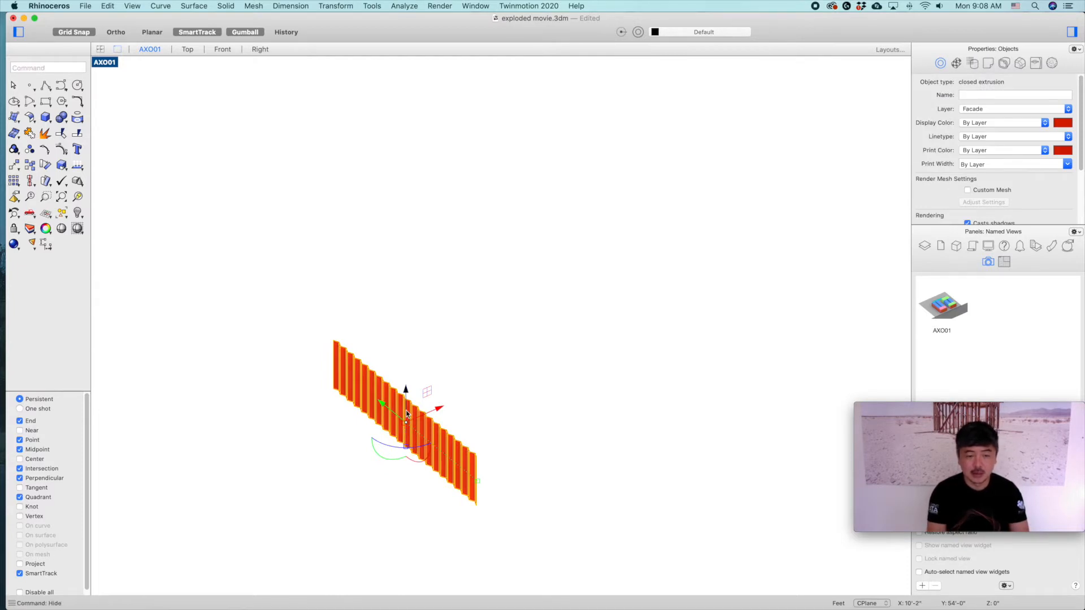
pyautogui.write('showselected')
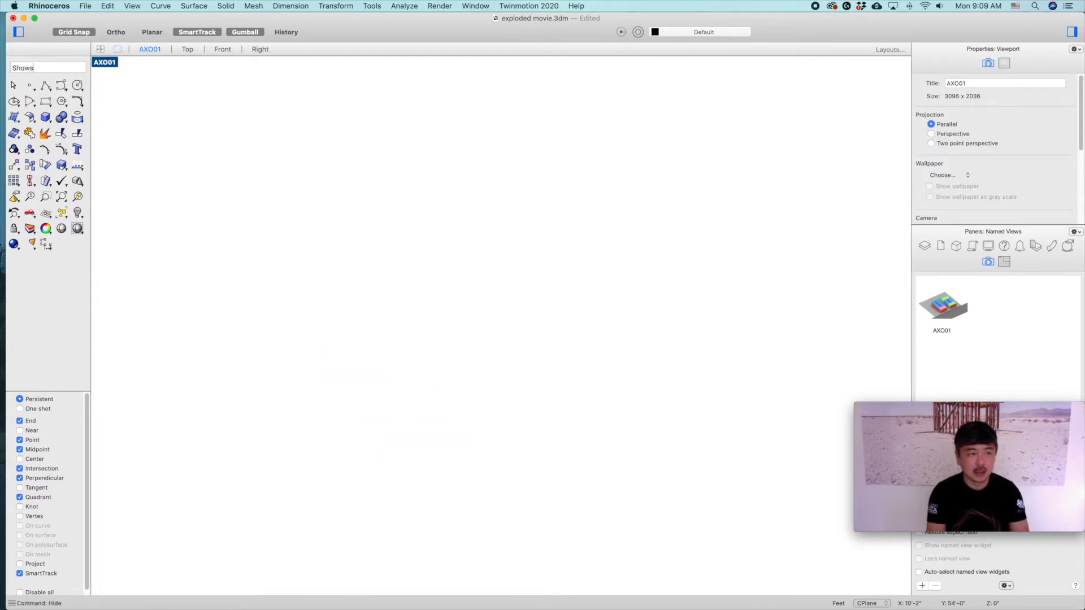
pyautogui.press('Return')
pyautogui.click(590, 390)
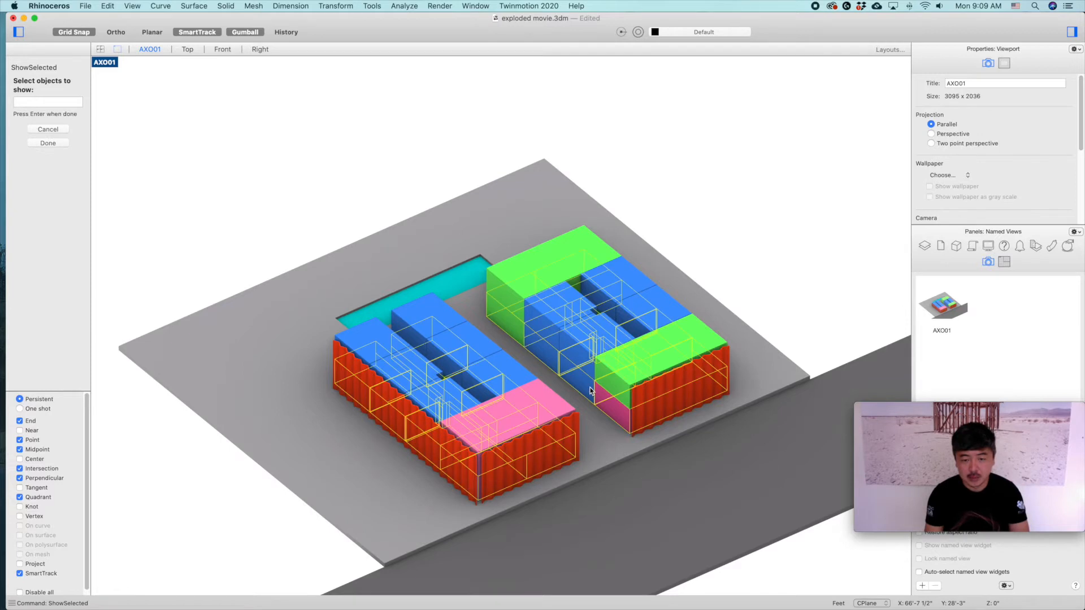
pyautogui.press('Return')
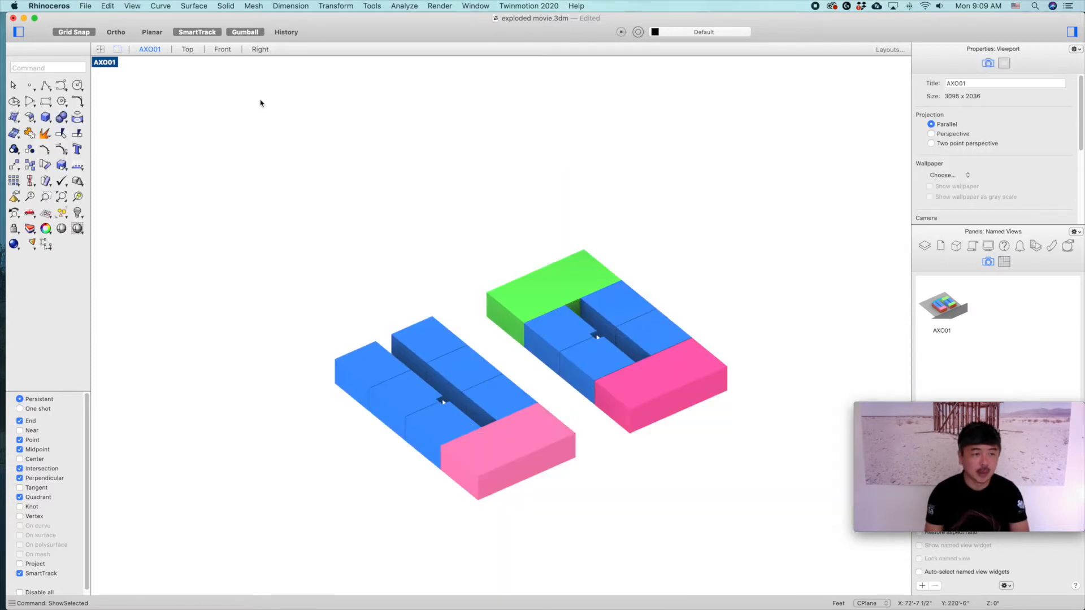
# Capture the AXO01 view of the lower floor blocks with ViewCaptureToFile and save it as "axo04_facade side.png"
pyautogui.write('ViewCaptureToFile')
pyautogui.press('Return')
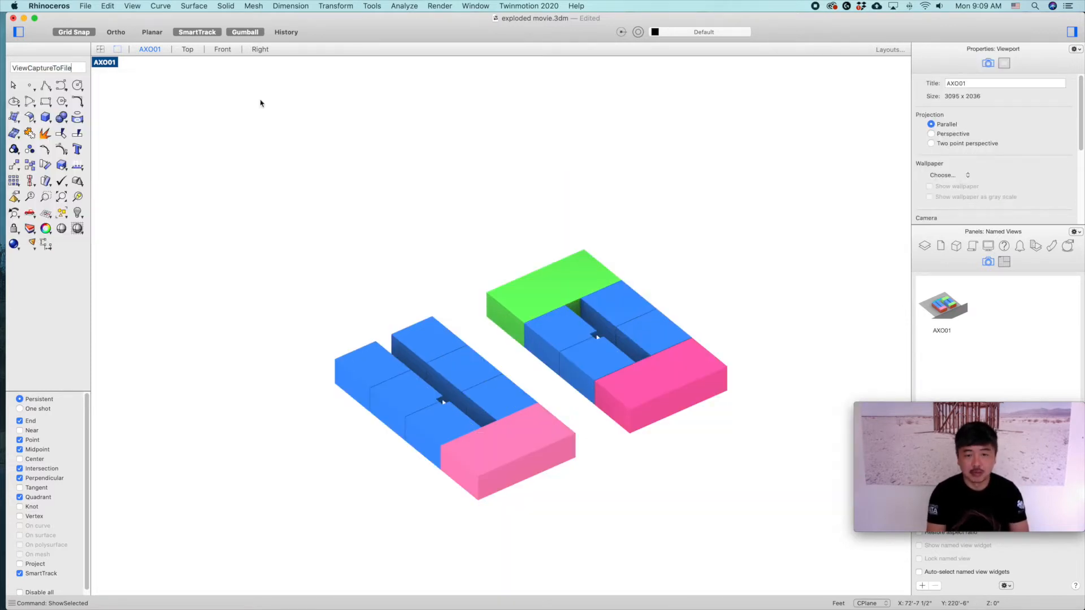
pyautogui.click(785, 422)
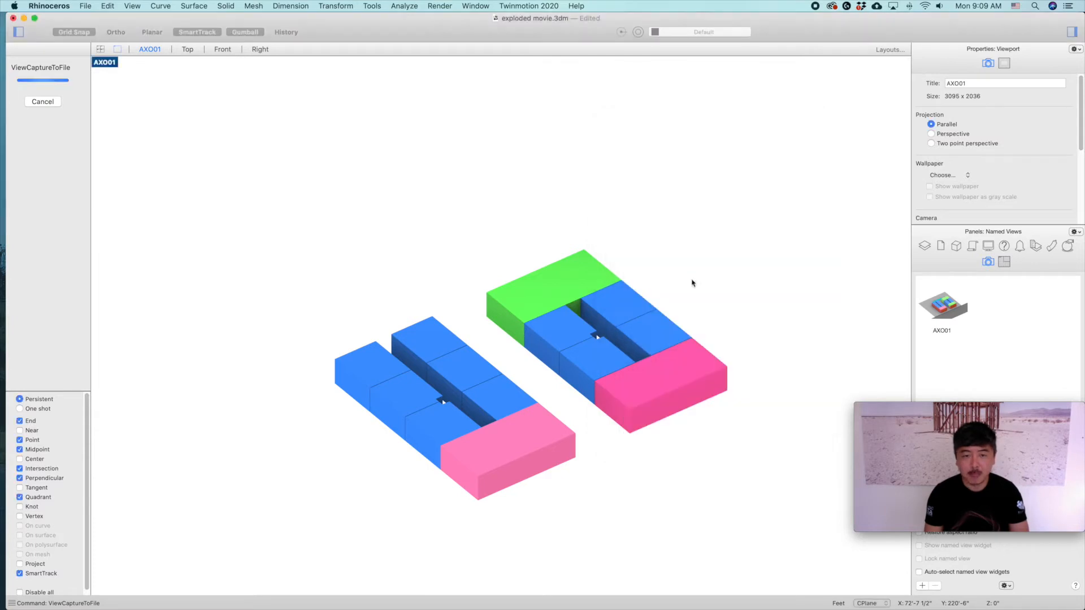
pyautogui.click(340, 170)
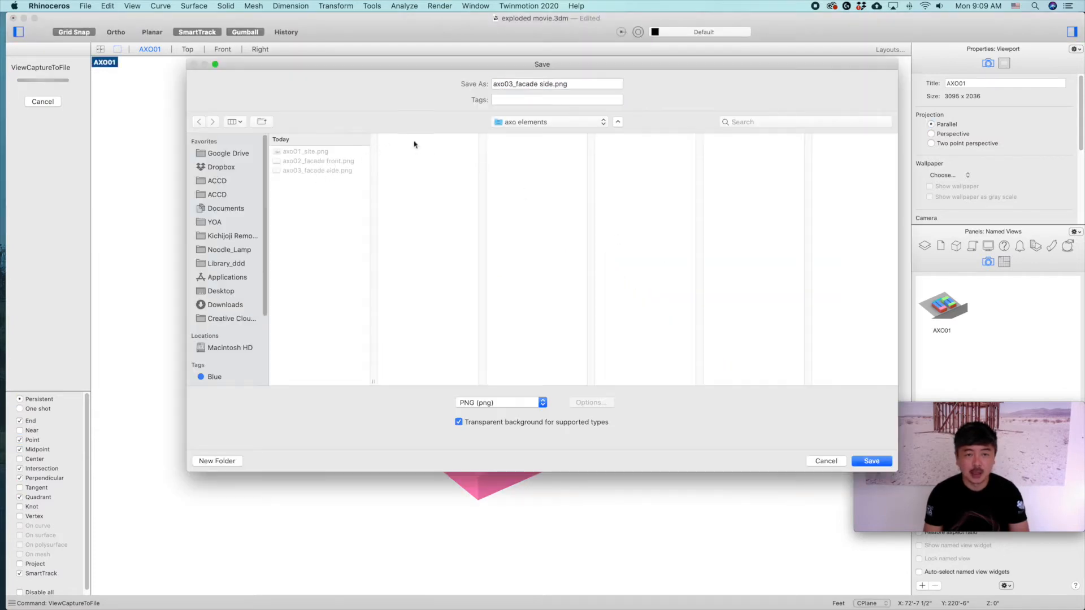
pyautogui.click(513, 84)
pyautogui.press('BackSpace')
pyautogui.write('4')
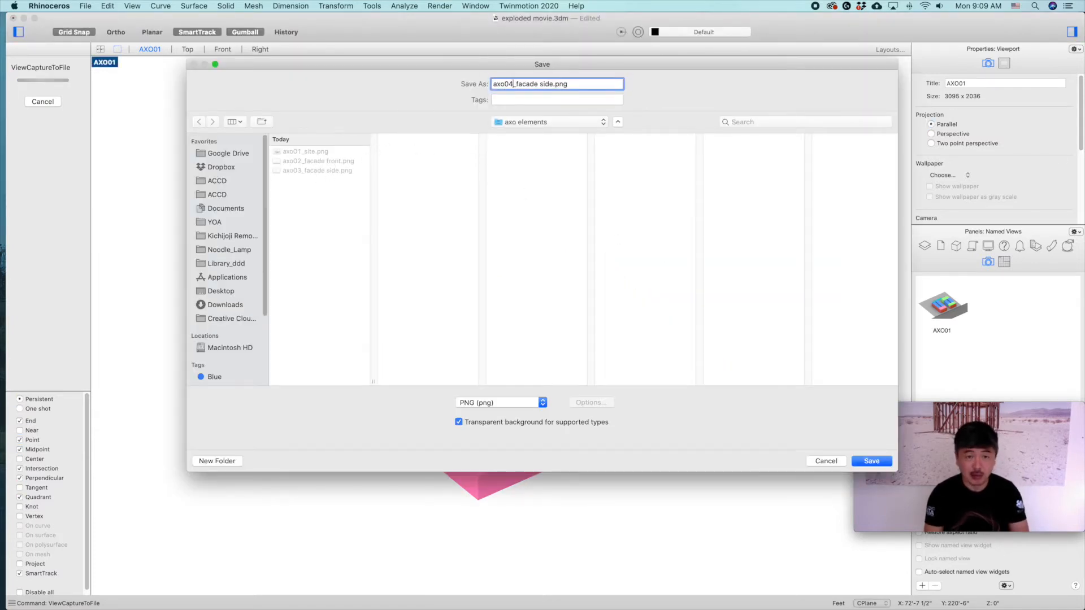
pyautogui.press('Return')
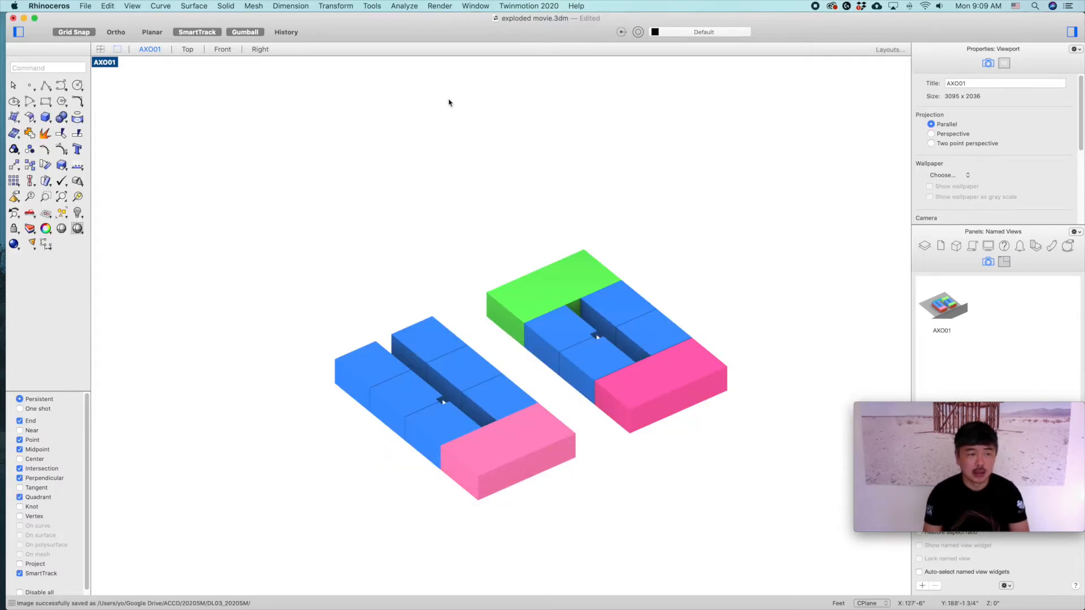
# Switch to Finder and open the axo elements folder in the exploded movie folder, under Google Drive, ACCD, 2020SM, DL03_2020SM
pyautogui.click(48, 590)
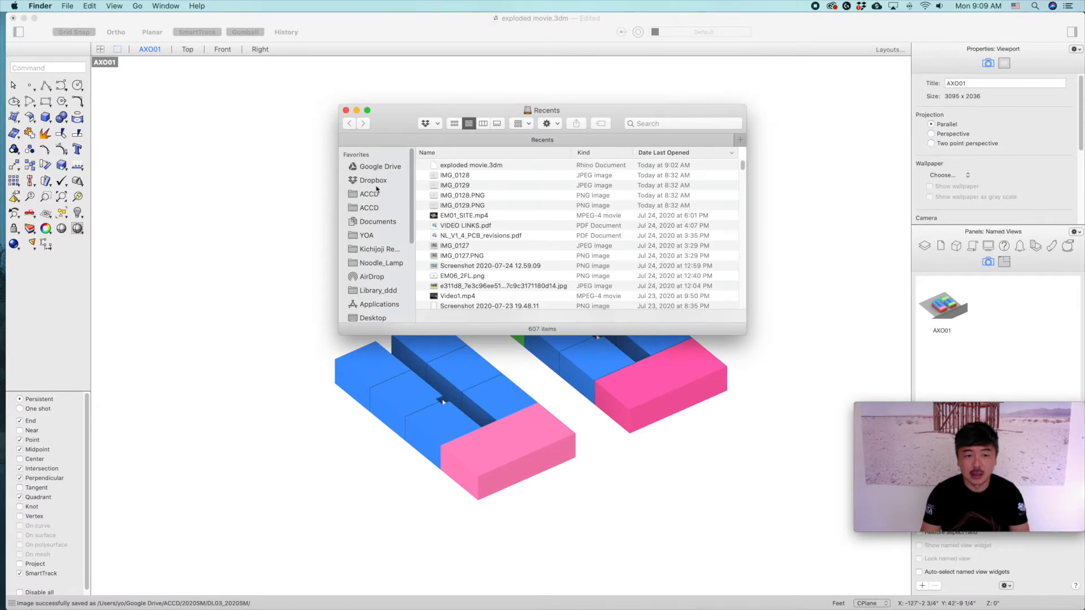
pyautogui.click(376, 167)
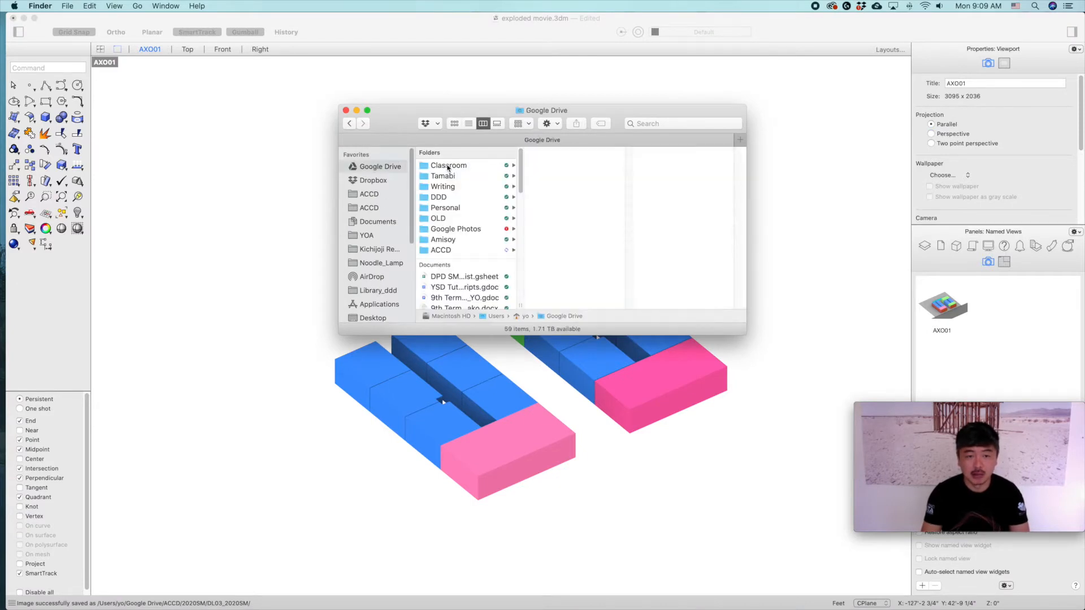
pyautogui.click(462, 251)
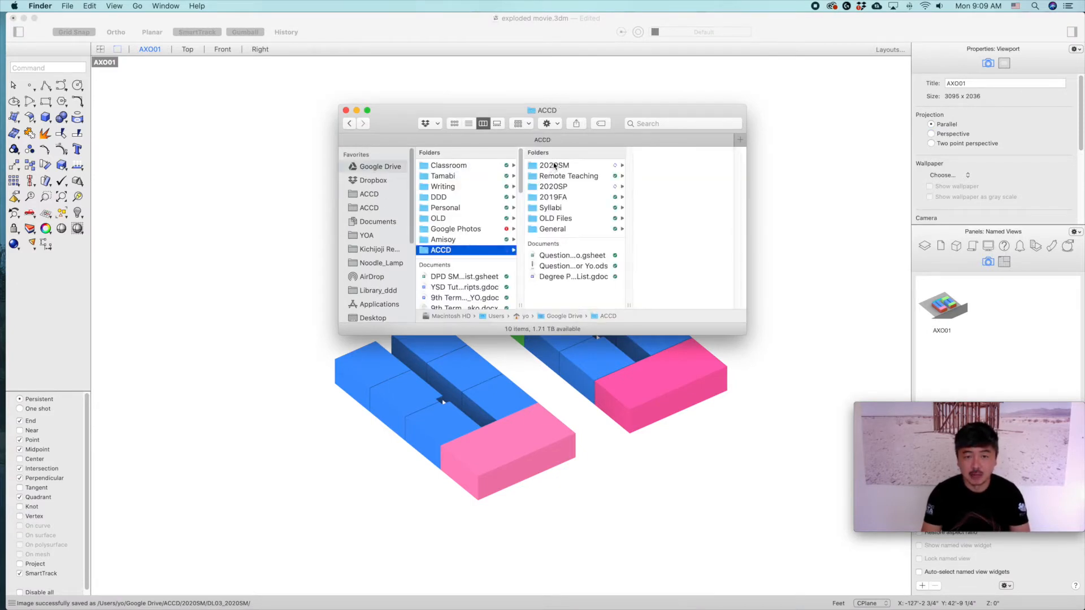
pyautogui.click(620, 164)
pyautogui.click(682, 197)
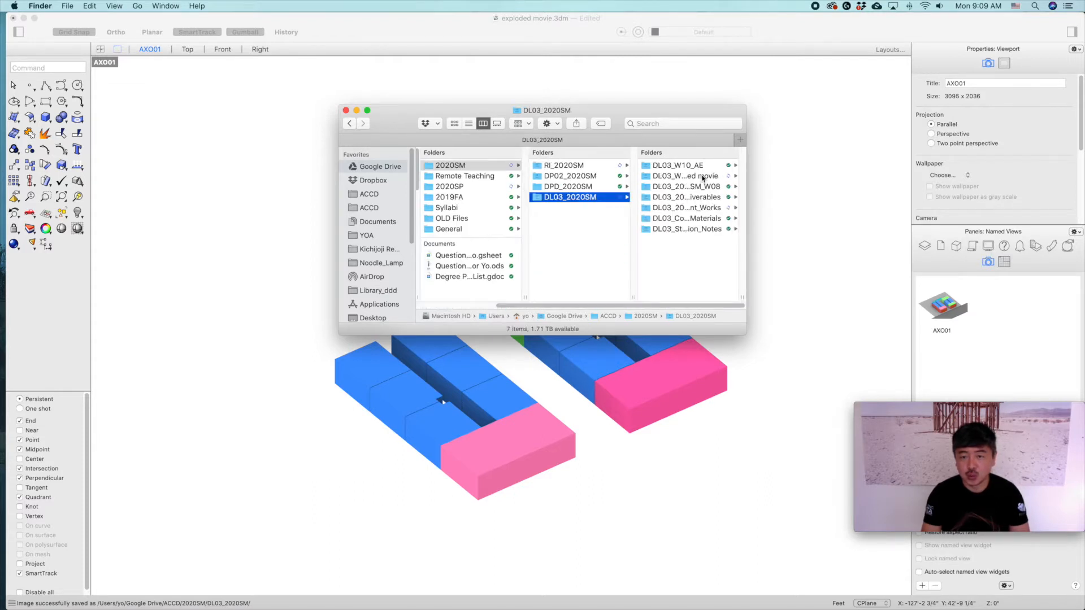
pyautogui.click(702, 177)
pyautogui.click(670, 165)
pyautogui.click(684, 168)
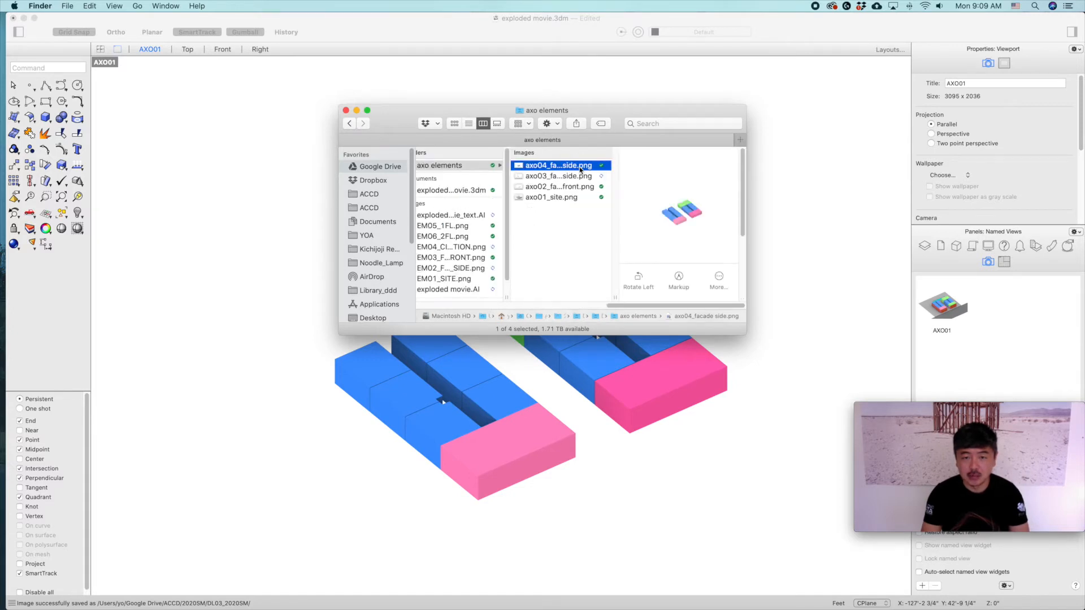
# Rename axo04_facade side.png as "axo04_1fl.png", close the Finder window and return to Rhino
pyautogui.click(580, 169)
pyautogui.click(537, 175)
pyautogui.press('BackSpace')
pyautogui.press('BackSpace')
pyautogui.press('BackSpace')
pyautogui.press('BackSpace')
pyautogui.press('BackSpace')
pyautogui.press('BackSpace')
pyautogui.press('BackSpace')
pyautogui.press('BackSpace')
pyautogui.press('BackSpace')
pyautogui.press('BackSpace')
pyautogui.press('BackSpace')
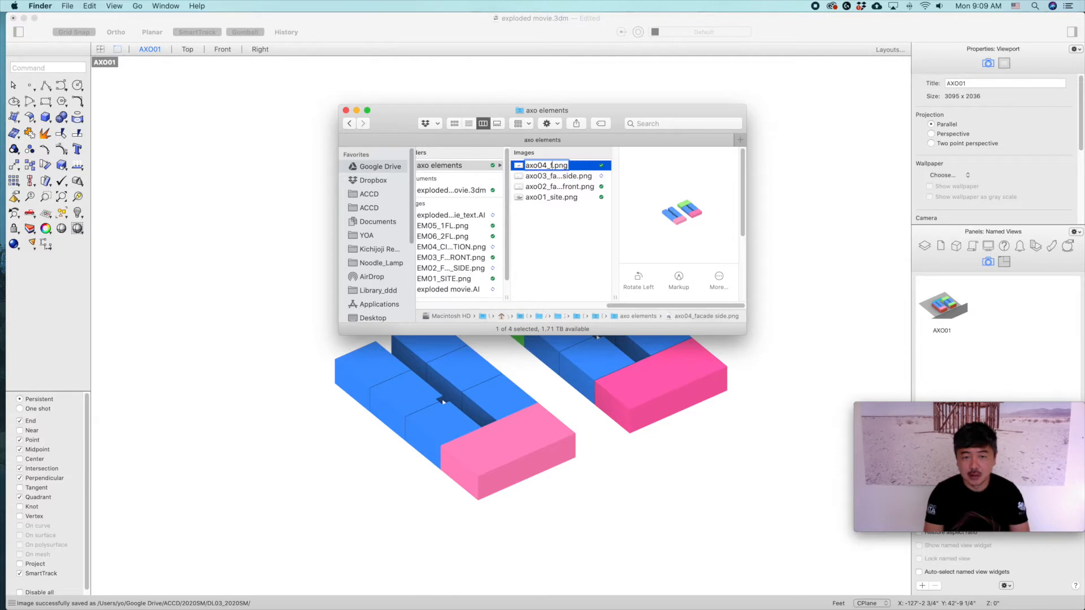
pyautogui.write('1fl')
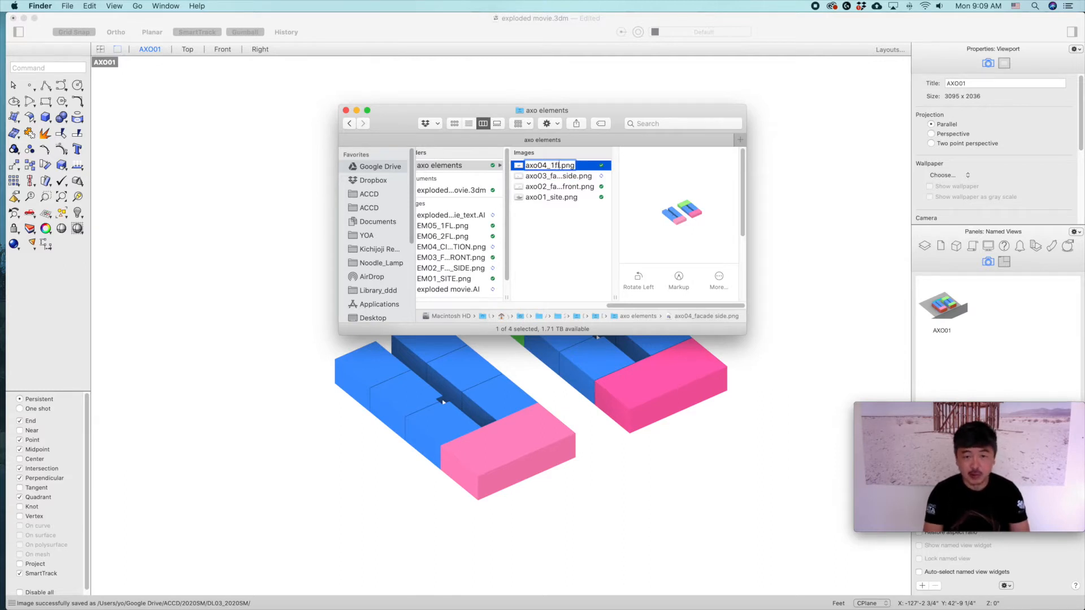
pyautogui.press('Return')
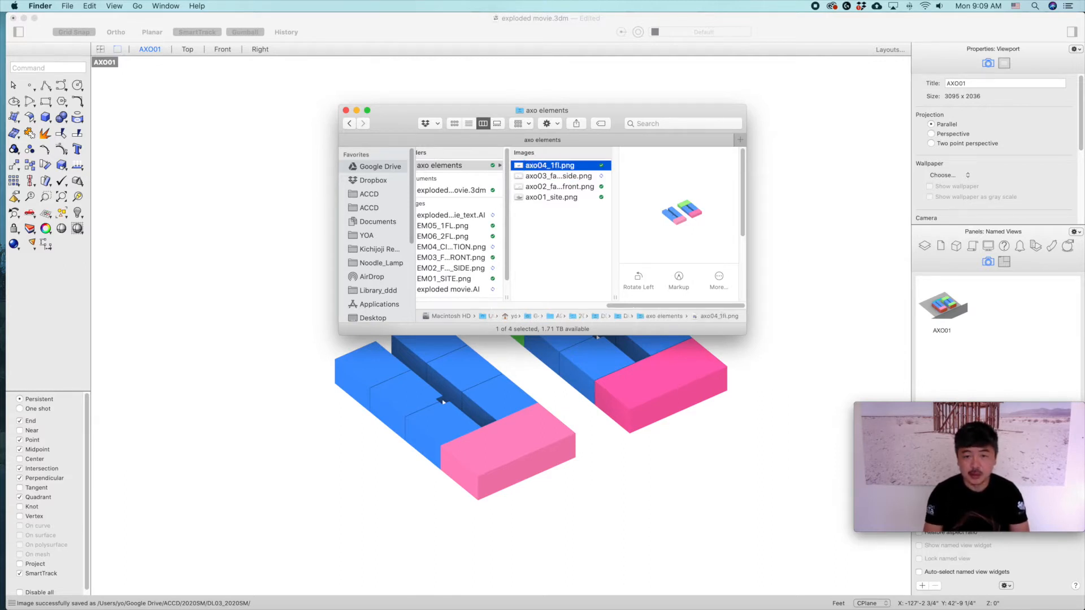
pyautogui.click(346, 110)
pyautogui.click(438, 192)
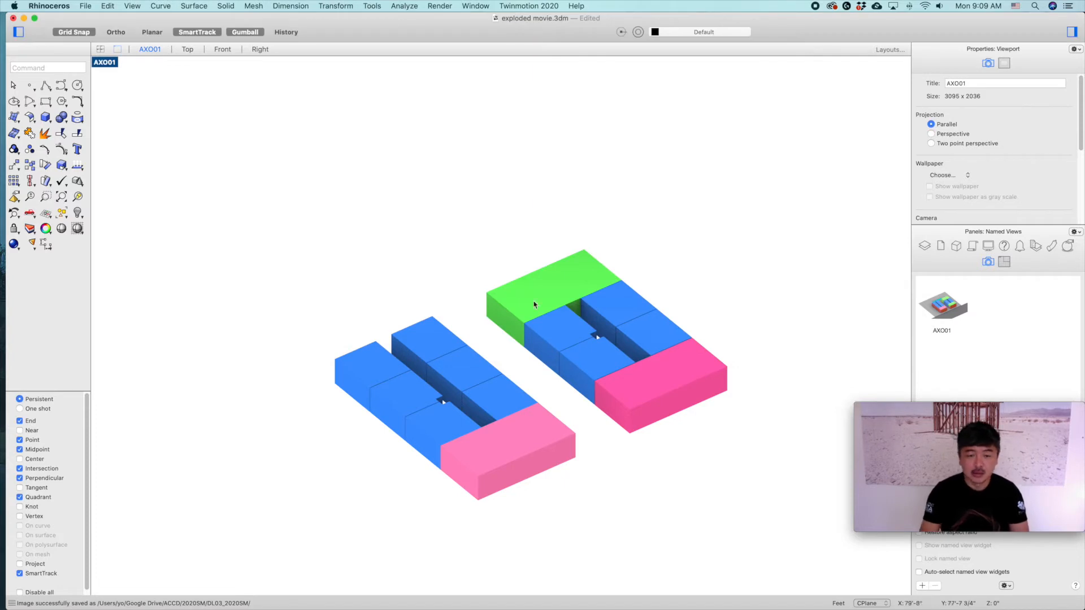
# Hide the lower floor blocks and use ShowSelected to bring back only the upper floor of building blocks
pyautogui.click(534, 320)
pyautogui.write('hide')
pyautogui.press('Return')
pyautogui.write('shows')
pyautogui.press('Return')
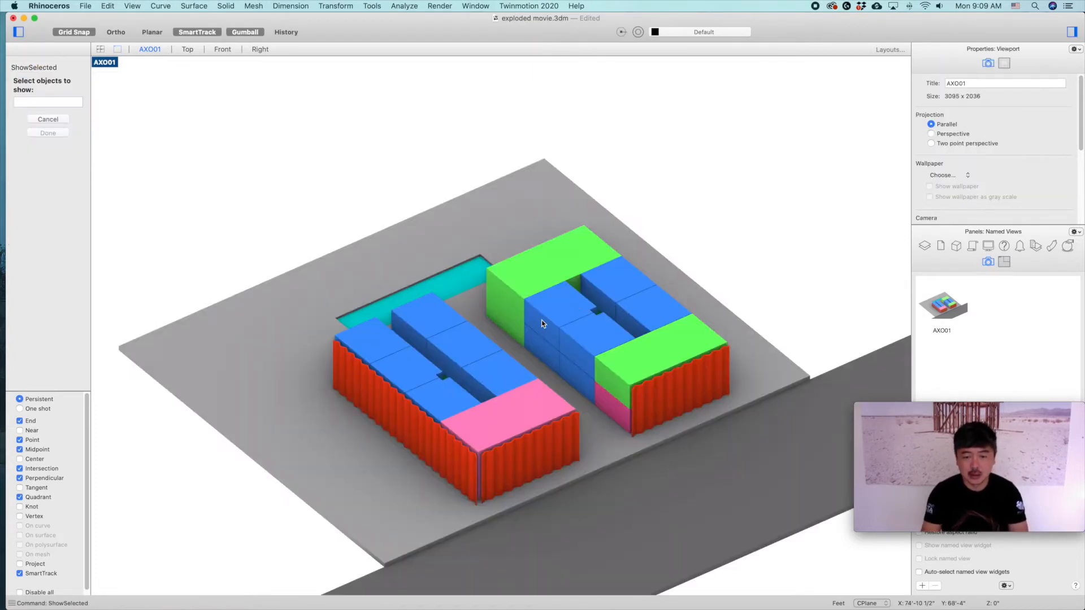
pyautogui.click(567, 298)
pyautogui.press('Return')
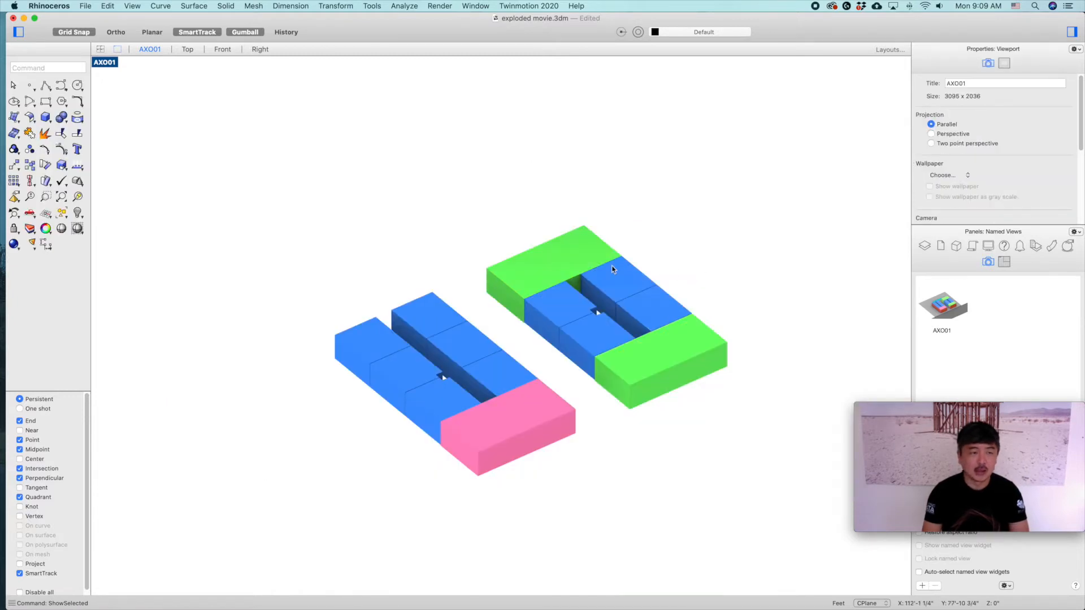
# Capture the AXO01 view of the upper floor blocks with ViewCaptureToFile and save it as "axo05_2fl.png" in axo elements
pyautogui.write('view')
pyautogui.press('Return')
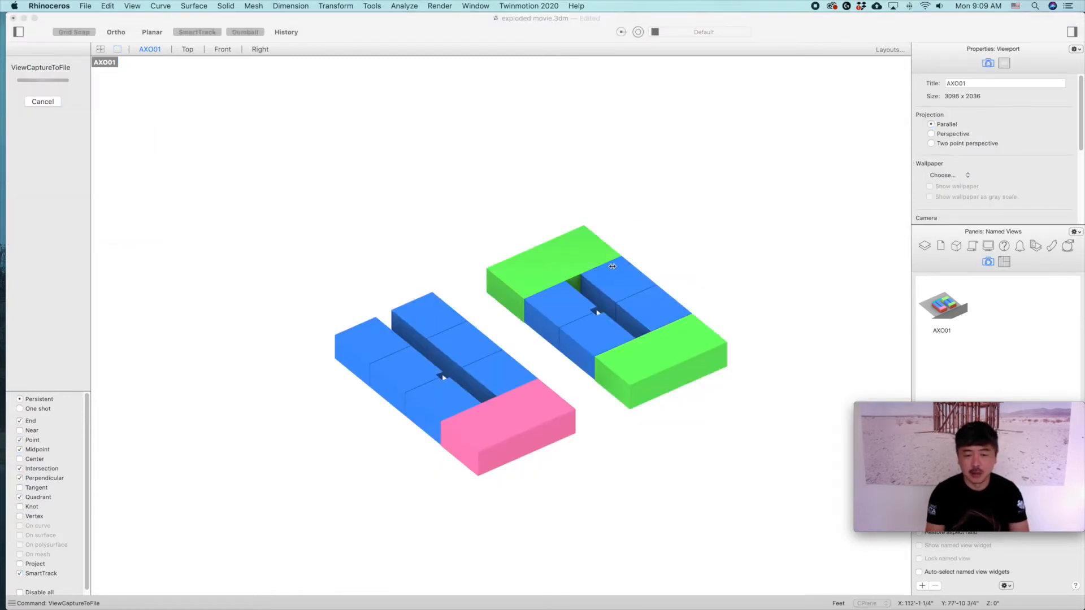
pyautogui.click(785, 423)
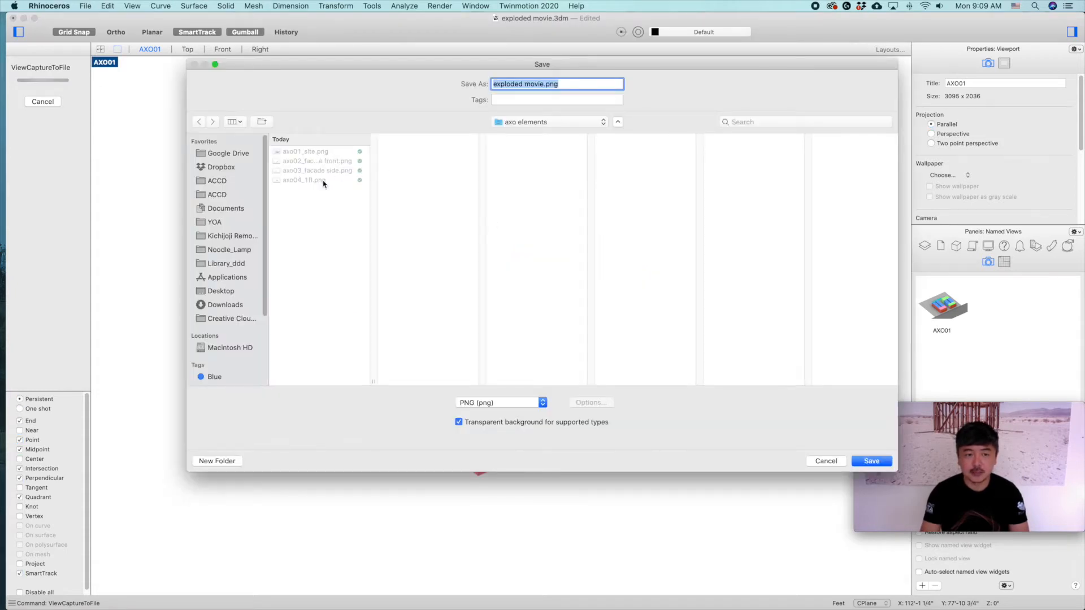
pyautogui.click(324, 181)
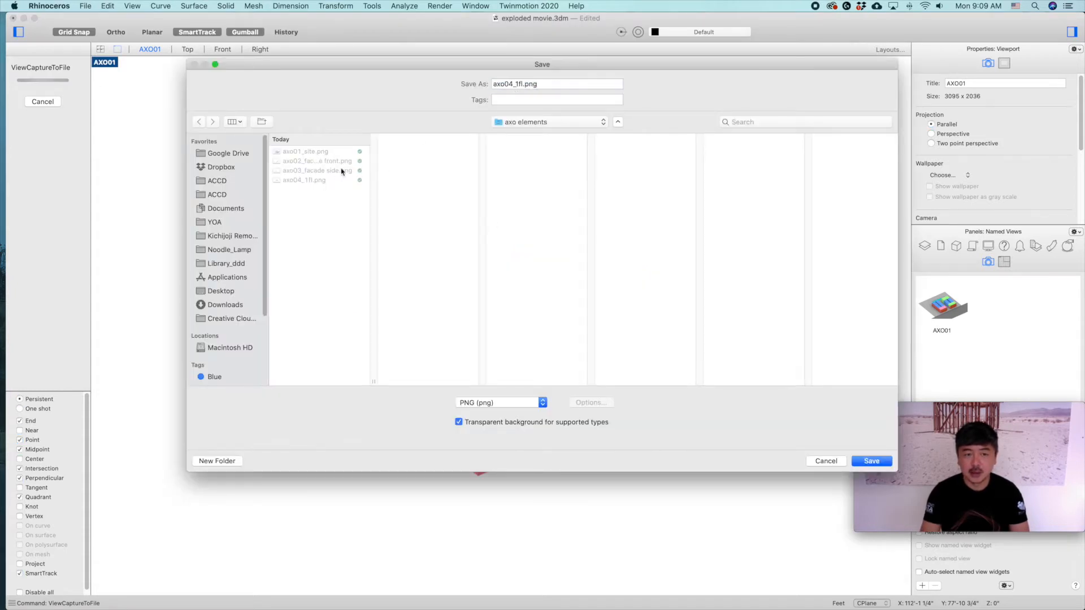
pyautogui.click(514, 83)
pyautogui.press('BackSpace')
pyautogui.write('5')
pyautogui.press('BackSpace')
pyautogui.write('2')
pyautogui.press('Return')
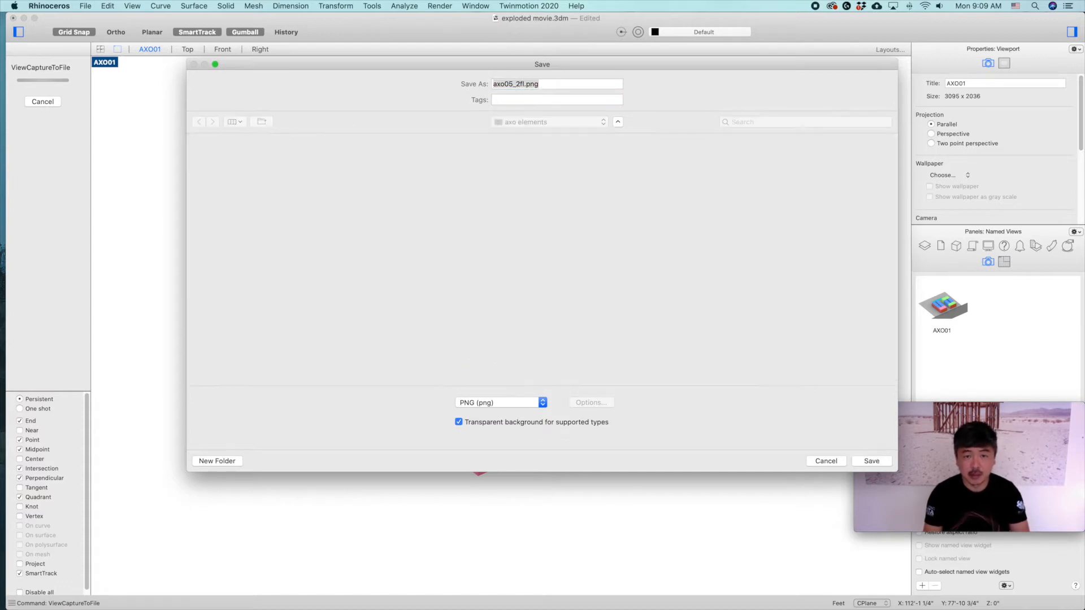
# Hide the upper floor blocks and use ShowSelected to bring back only the circulation slabs inside both buildings
pyautogui.click(545, 316)
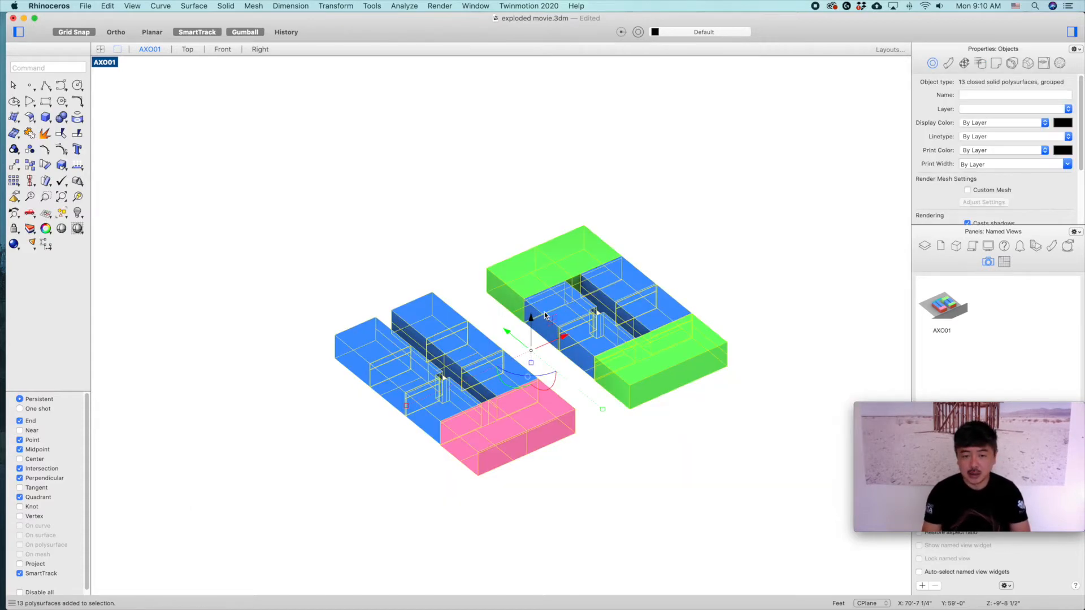
pyautogui.write('hide')
pyautogui.press('Return')
pyautogui.write('showselected')
pyautogui.press('Return')
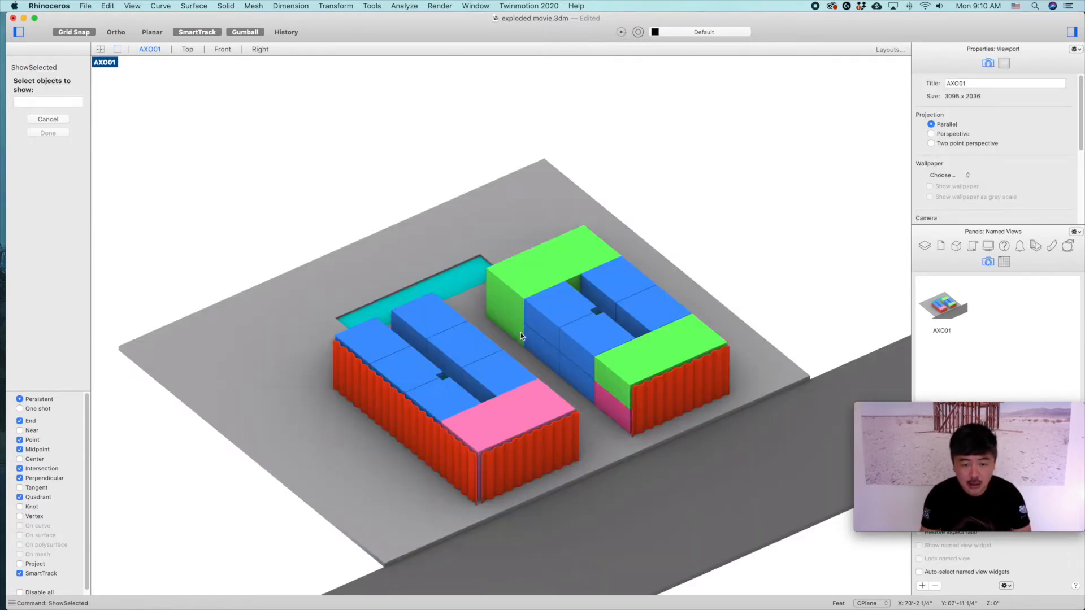
pyautogui.click(445, 378)
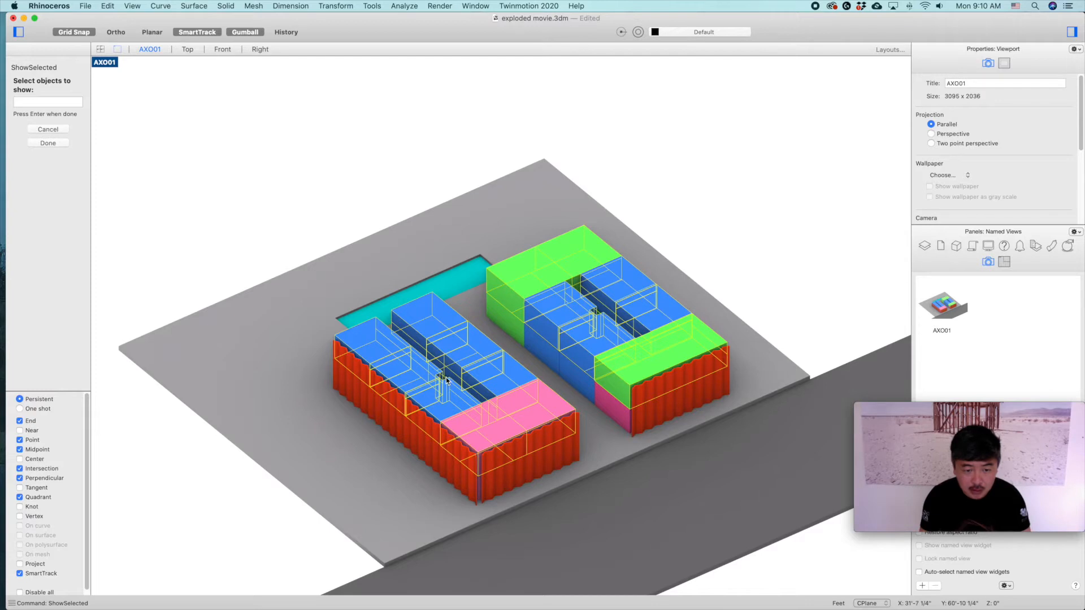
pyautogui.click(443, 378)
pyautogui.keyDown('super'); pyautogui.click(488, 368); pyautogui.keyUp('super')
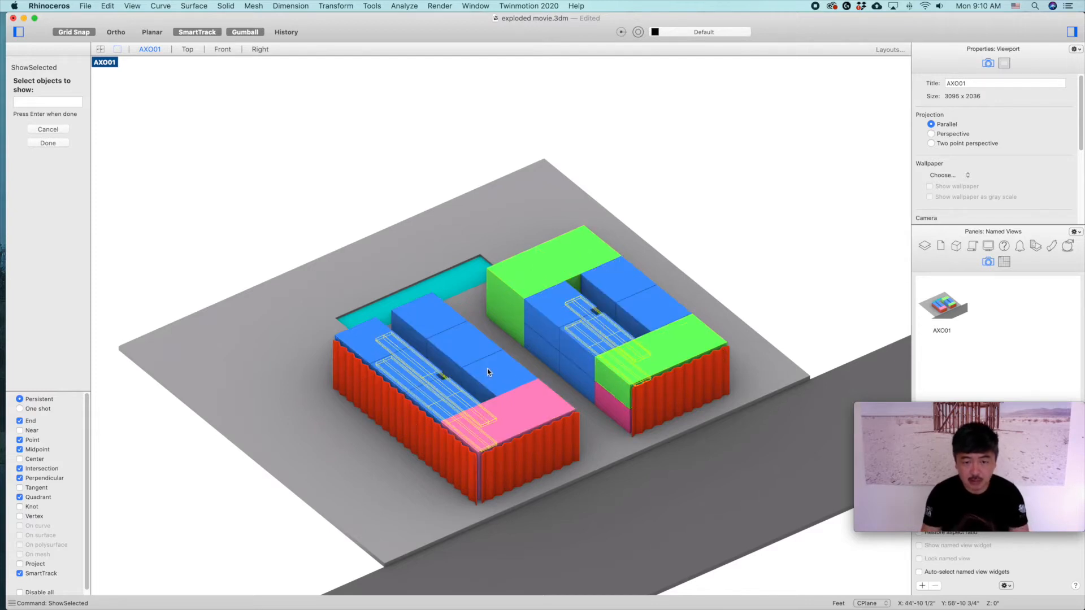
pyautogui.press('Return')
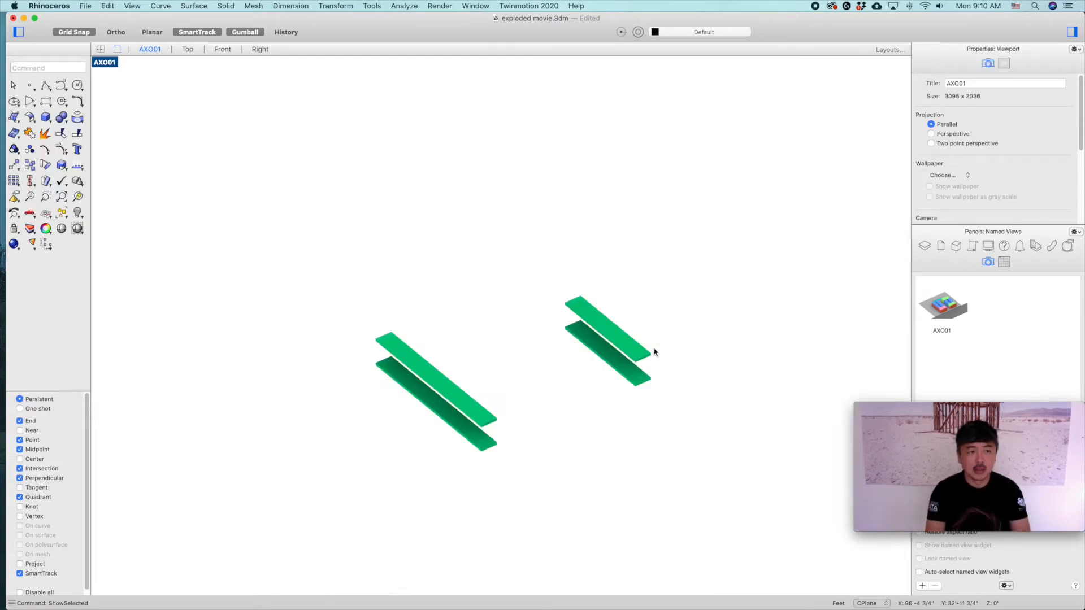
# Capture the AXO01 view of the circulation slabs with ViewCaptureToFile and save it as "axo06_circulation.png" in axo elements
pyautogui.write('ViewCaptureToFile')
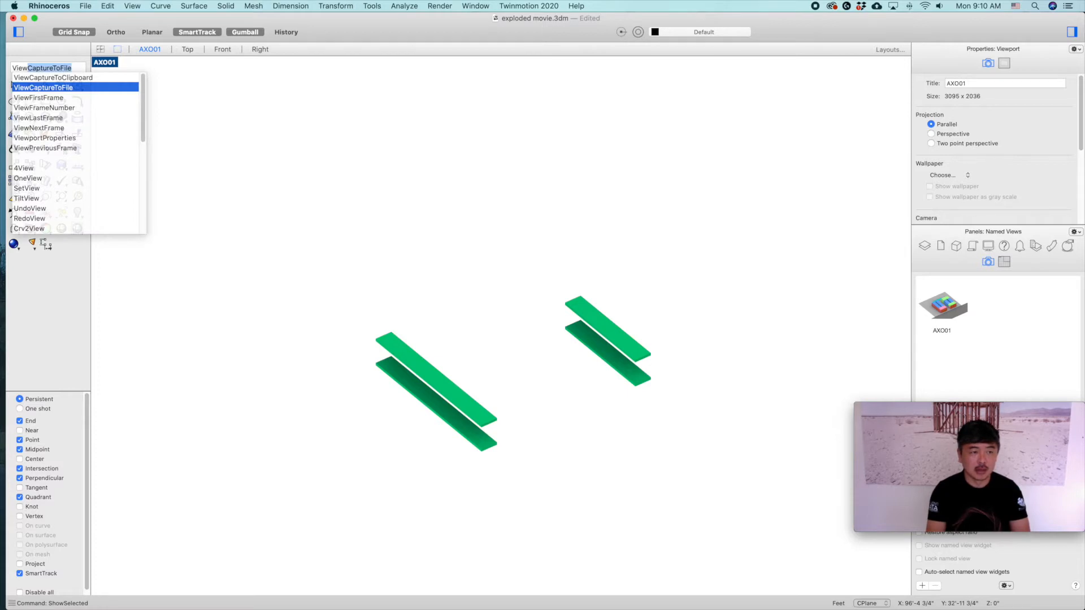
pyautogui.press('Return')
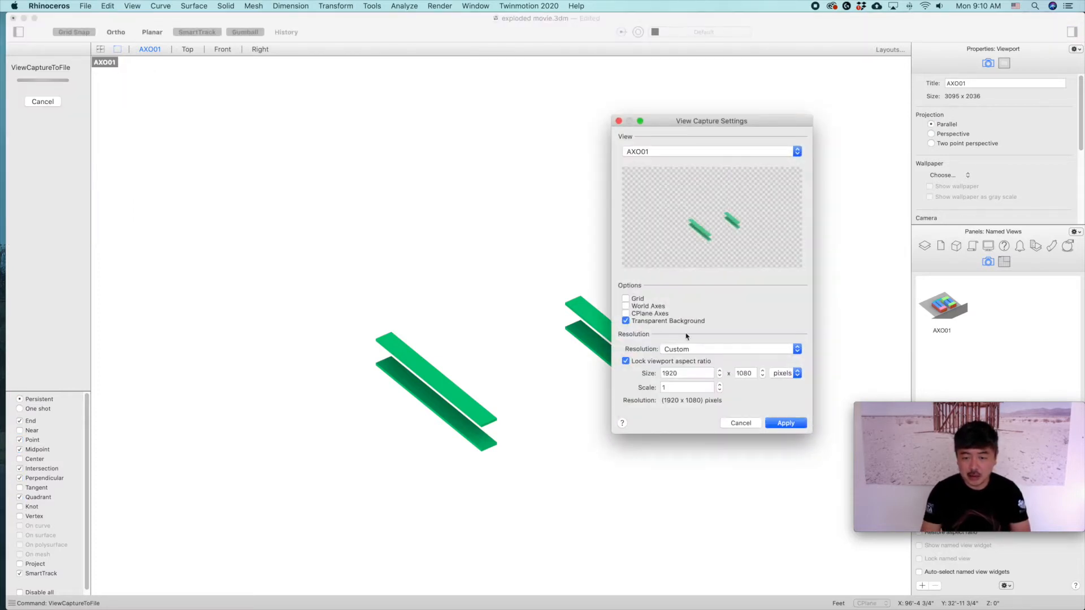
pyautogui.click(785, 424)
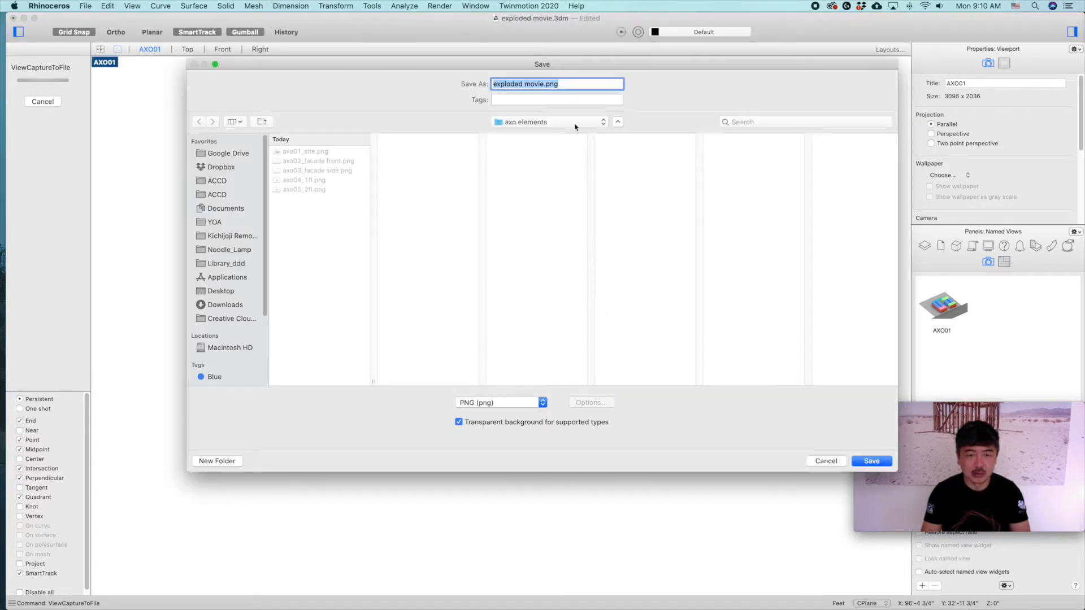
pyautogui.click(310, 190)
pyautogui.click(511, 84)
pyautogui.press('BackSpace')
pyautogui.write('6_2fl')
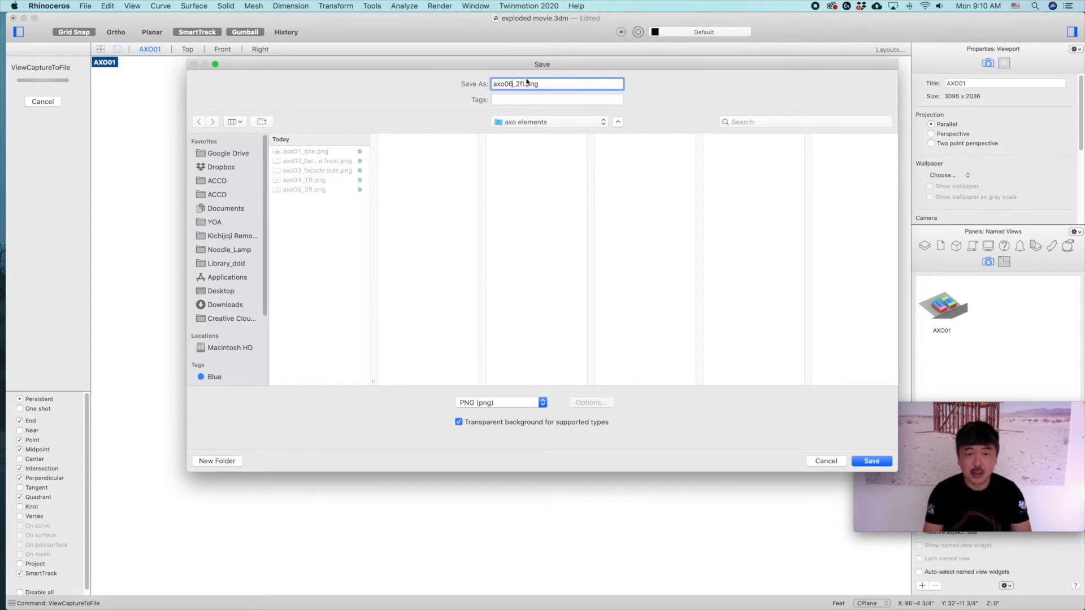
pyautogui.click(525, 84)
pyautogui.press('BackSpace')
pyautogui.press('BackSpace')
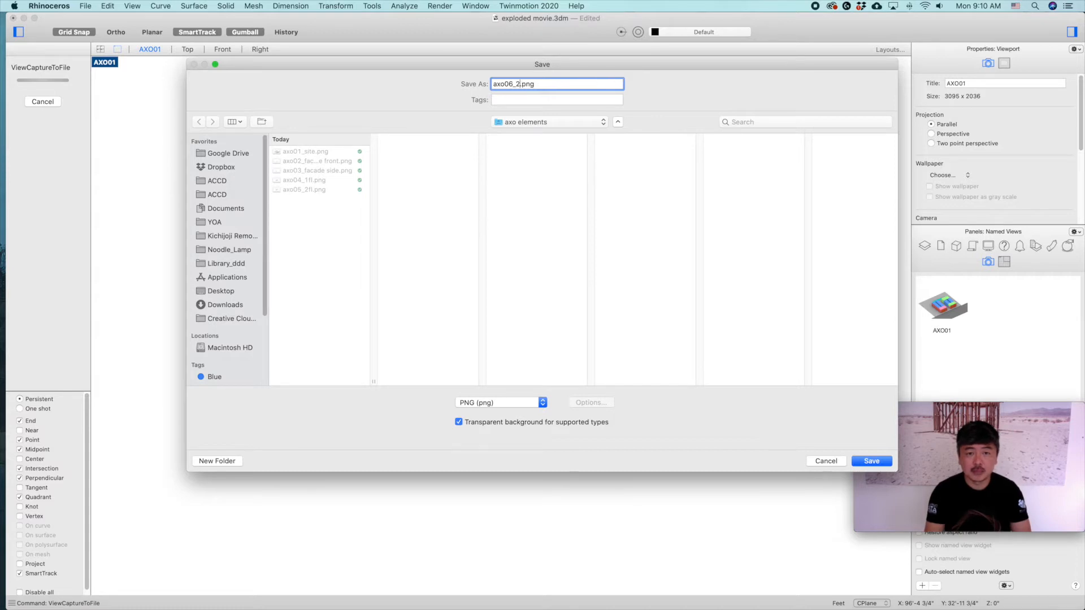
pyautogui.write('circulation')
pyautogui.press('Return')
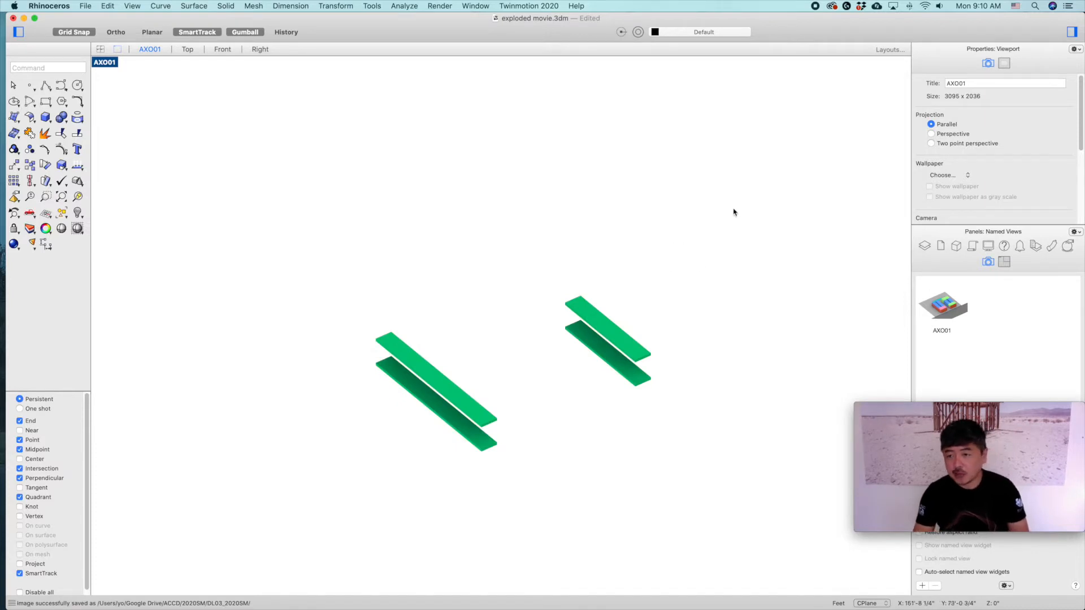
# Switch the AXO01 viewport projection to Perspective and back to Parallel
pyautogui.moveTo(1080, 133); pyautogui.dragTo(1080, 146)
pyautogui.click(931, 109)
pyautogui.click(932, 99)
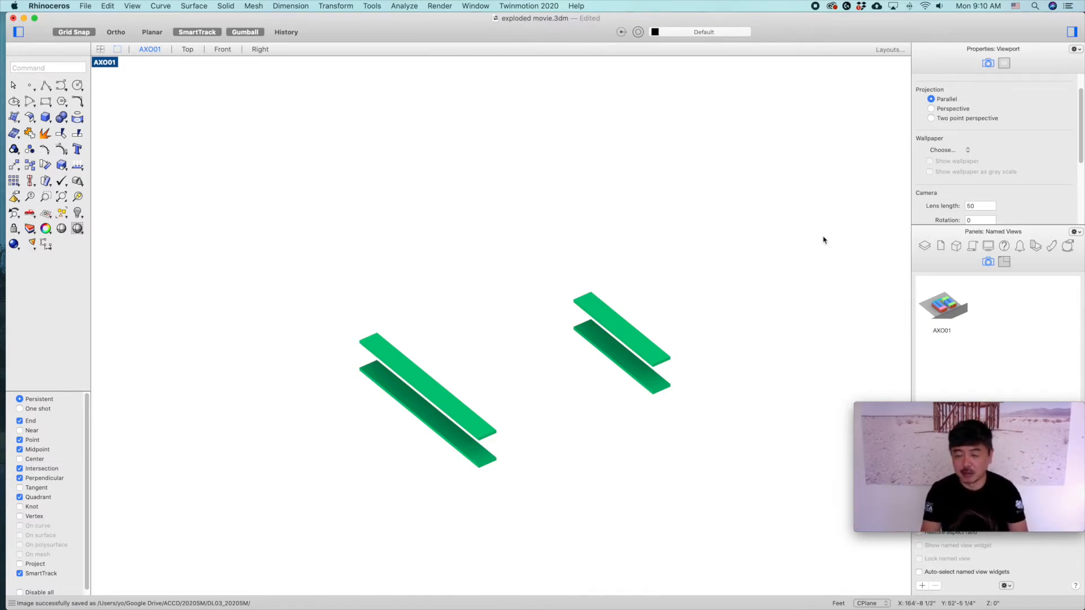
# Show all hidden objects so the complete building model and site are displayed again
pyautogui.write('show')
pyautogui.press('Return')
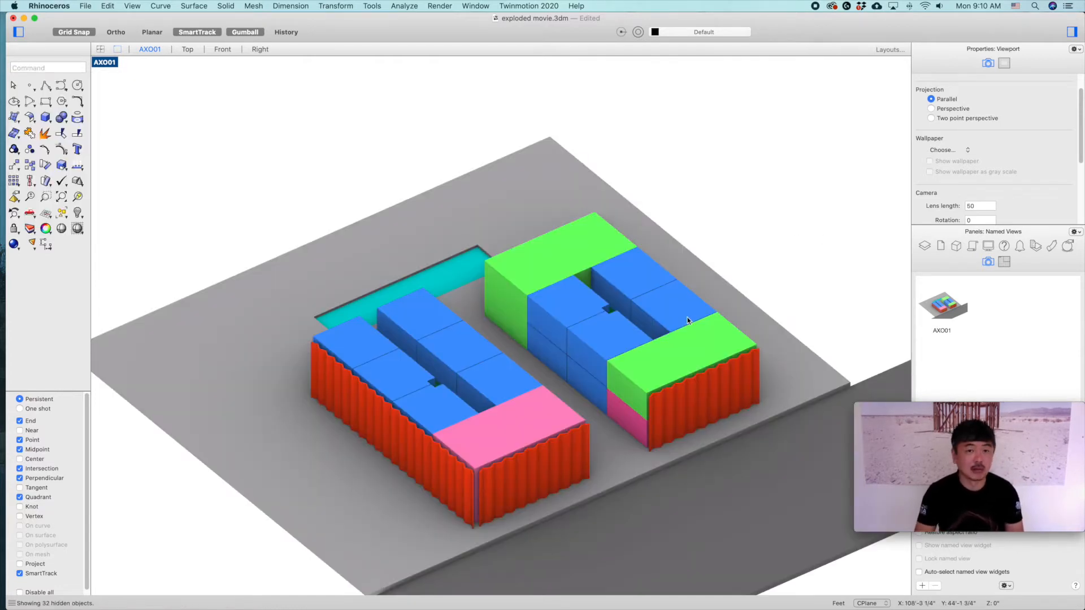
pyautogui.moveTo(893, 478)
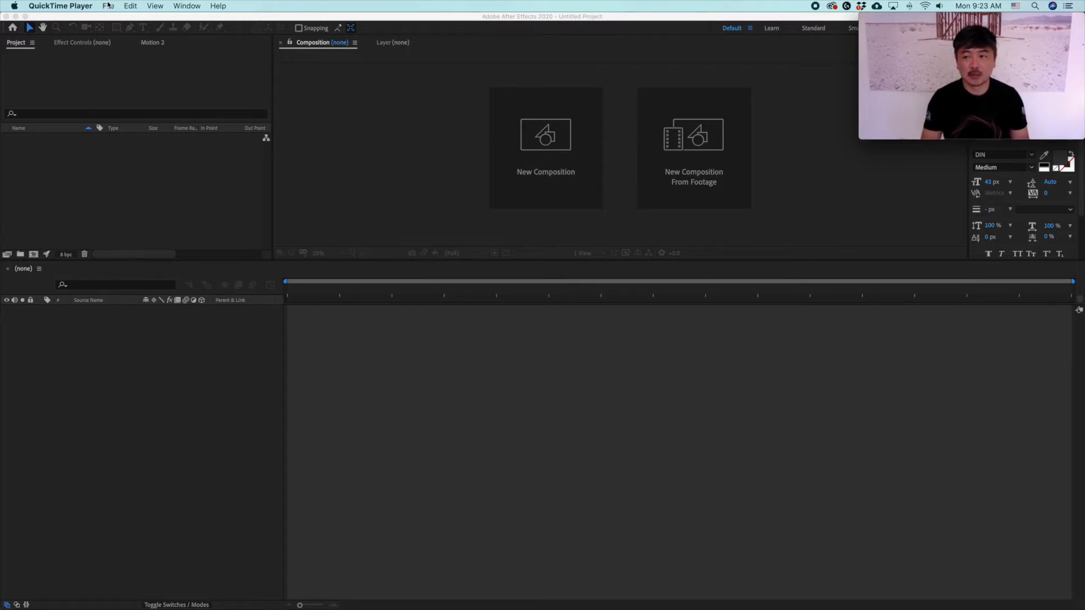
# Switch to Finder and open the axo elements folder in the exploded movie folder, under Google Drive, ACCD, 2020SM, DL03_2020SM
pyautogui.click(41, 590)
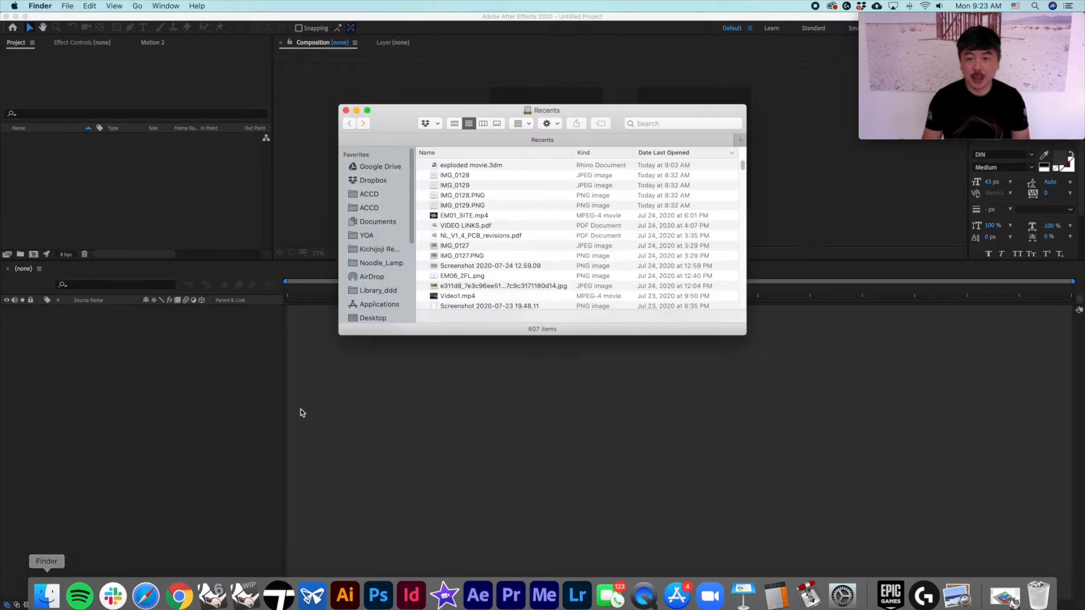
pyautogui.click(370, 181)
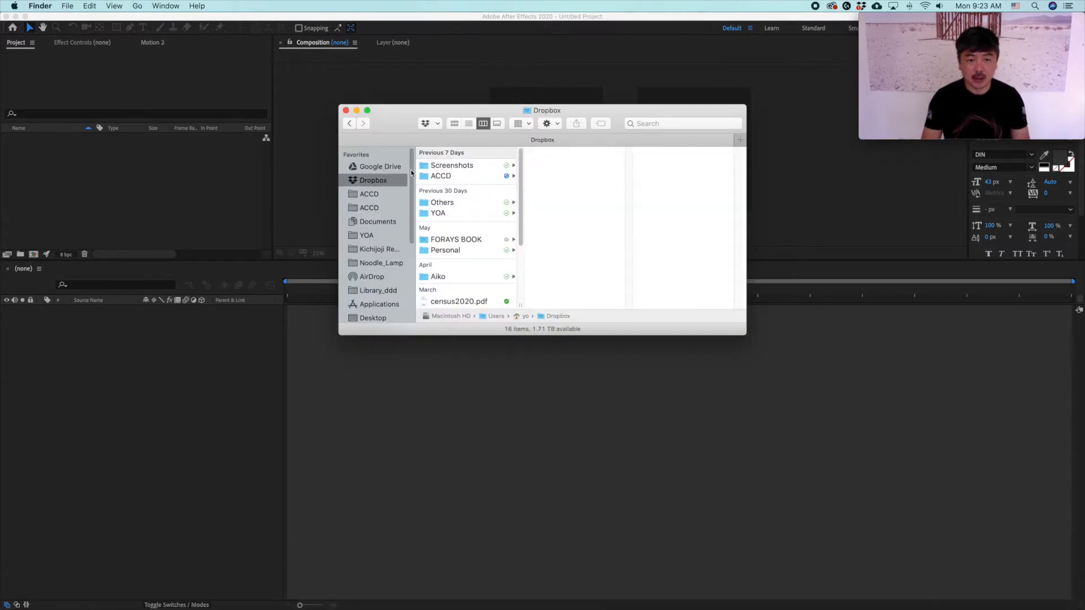
pyautogui.click(378, 167)
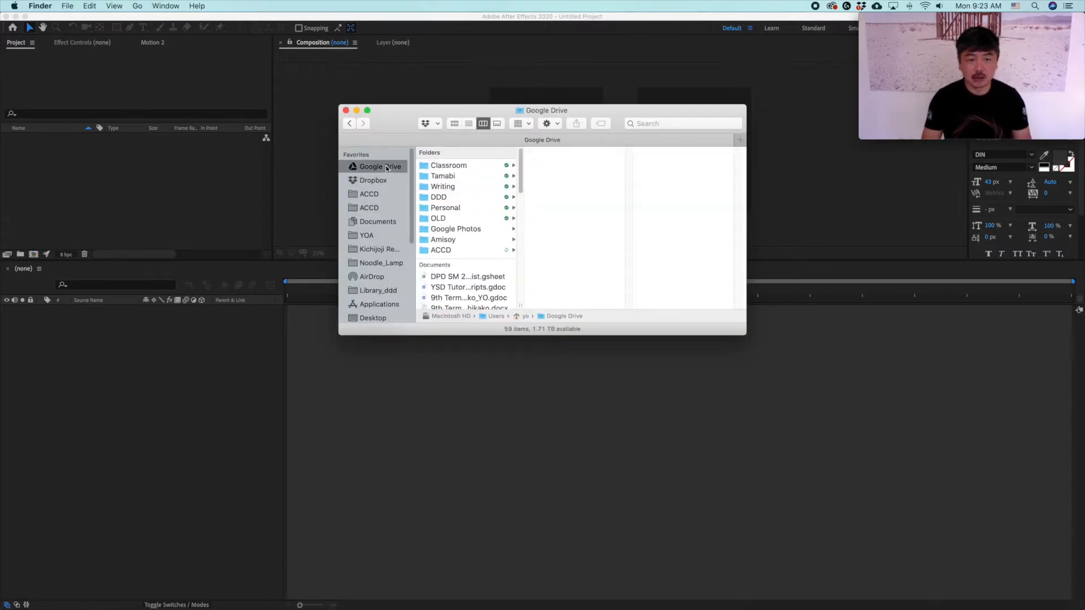
pyautogui.click(442, 250)
pyautogui.click(555, 165)
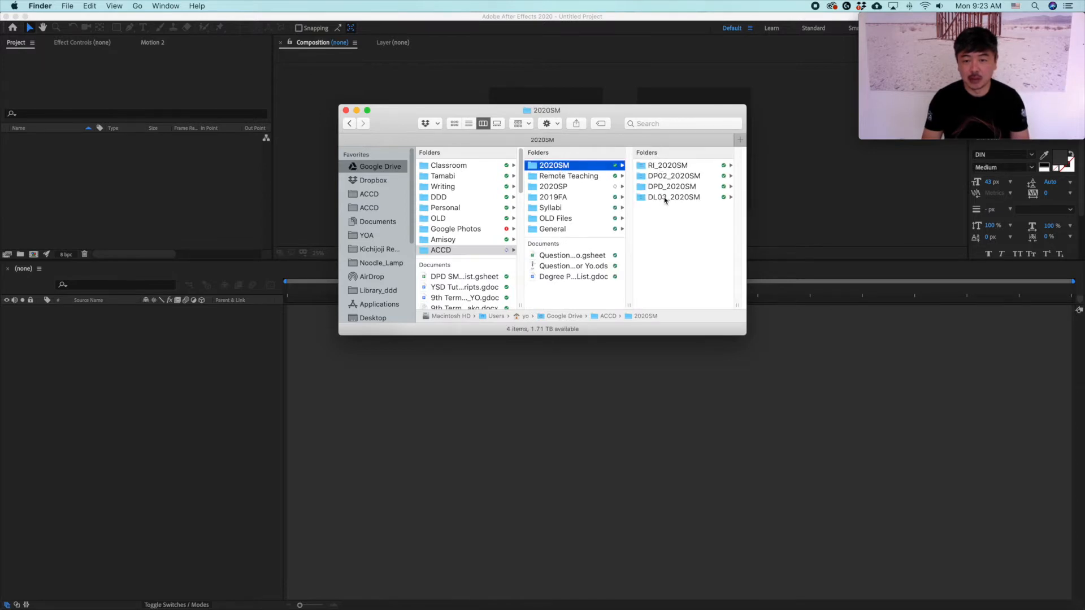
pyautogui.click(667, 198)
pyautogui.click(688, 175)
pyautogui.click(678, 165)
pyautogui.click(652, 167)
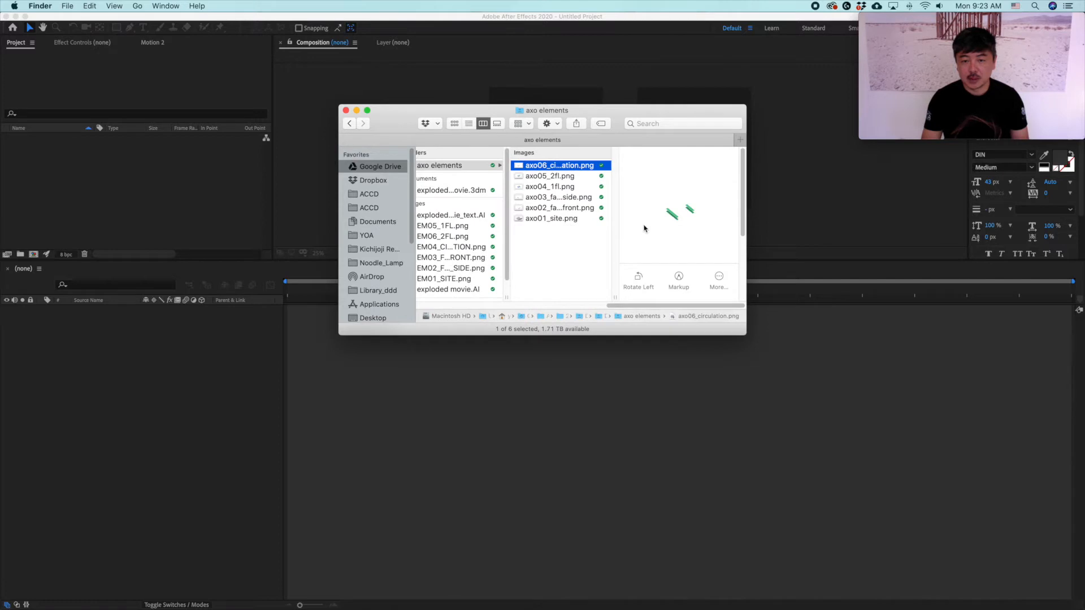
# Import all six PNGs, axo01_site through axo06_circulation, into the After Effects project and close the Home screen
pyautogui.keyDown('shift'); pyautogui.click(547, 217); pyautogui.keyUp('shift')
pyautogui.moveTo(541, 176); pyautogui.dragTo(109, 190)
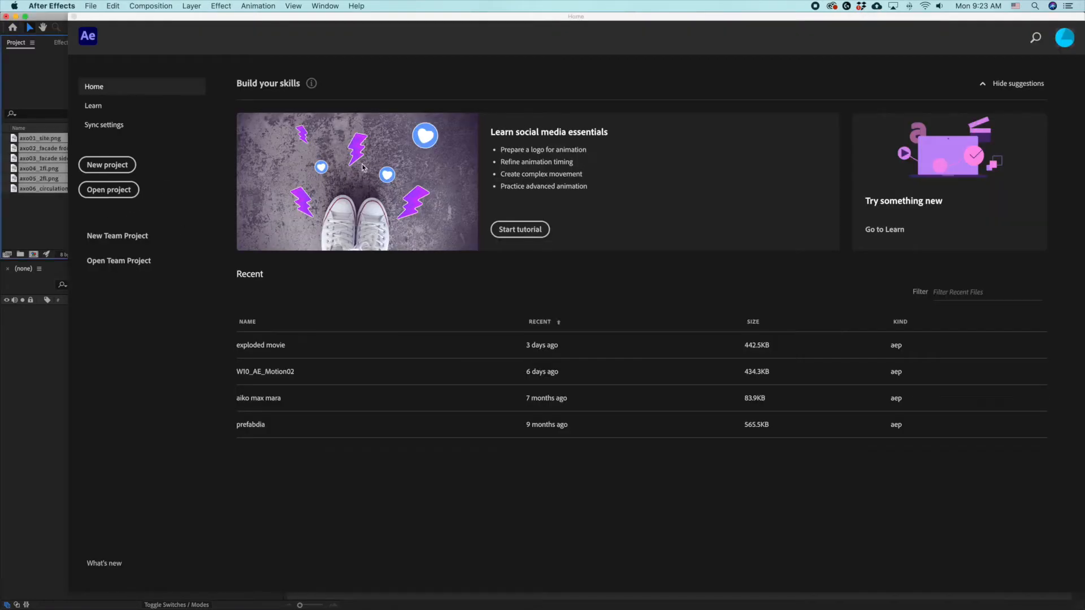
pyautogui.click(73, 17)
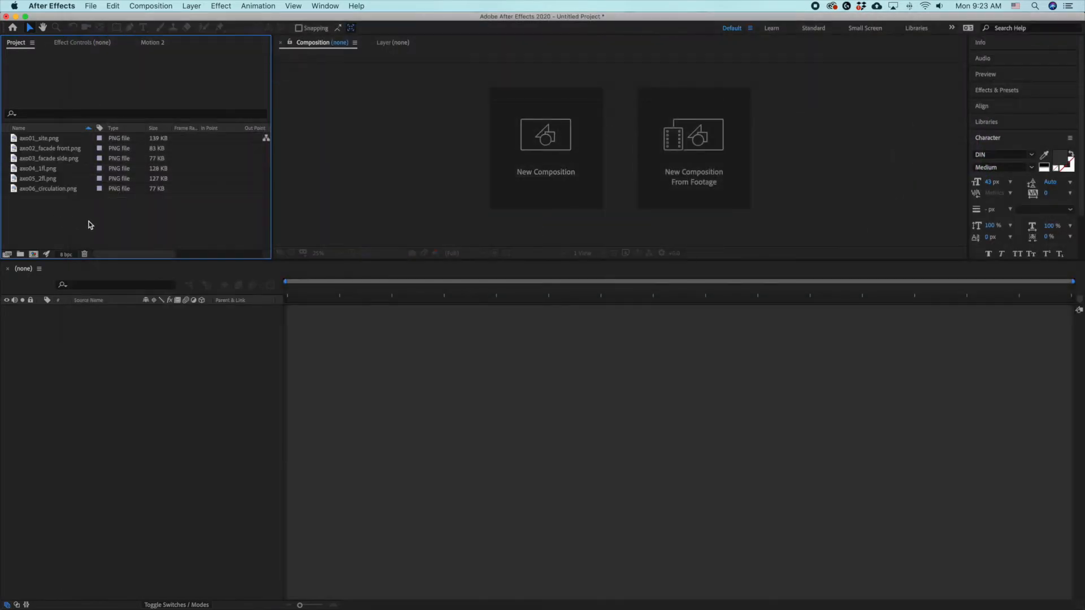
# Check the preview of each imported axo image in the project, from axo01_site.png to axo06_circulation.png
pyautogui.click(45, 141)
pyautogui.click(43, 149)
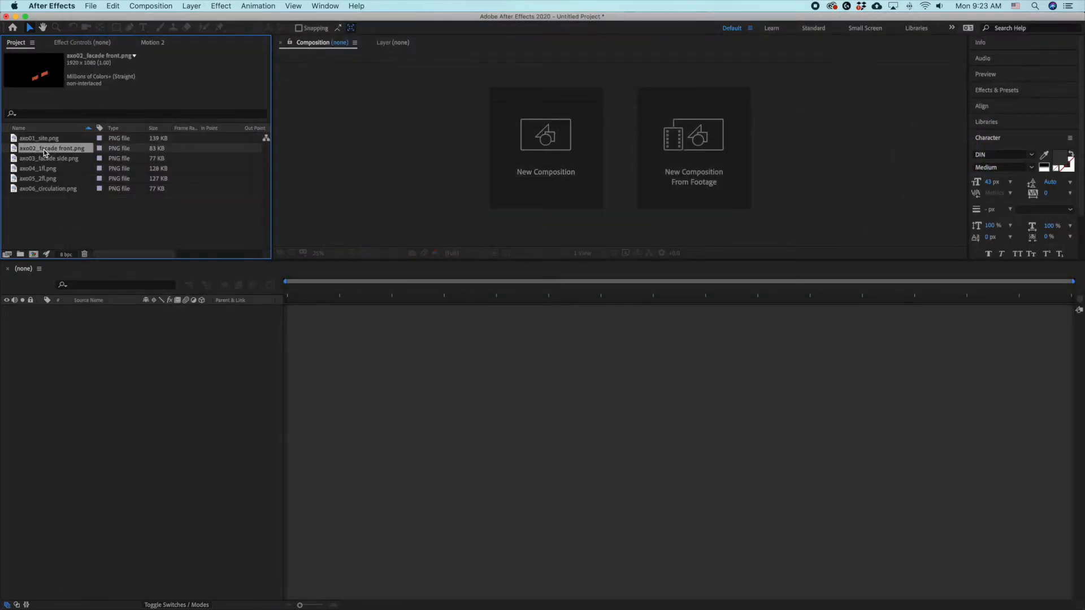
pyautogui.press('Down')
pyautogui.press('Down')
pyautogui.press('Down')
pyautogui.press('Down')
pyautogui.press('Up')
pyautogui.press('Up')
pyautogui.press('Up')
pyautogui.press('Up')
pyautogui.press('Up')
pyautogui.press('Down')
pyautogui.press('Down')
pyautogui.press('Down')
pyautogui.press('Down')
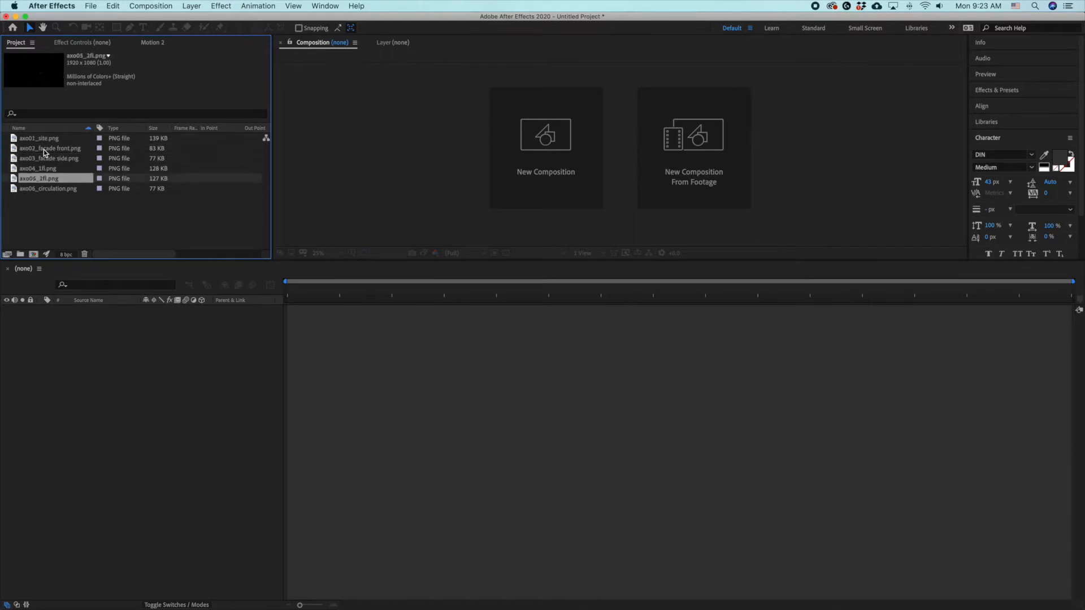
pyautogui.press('Down')
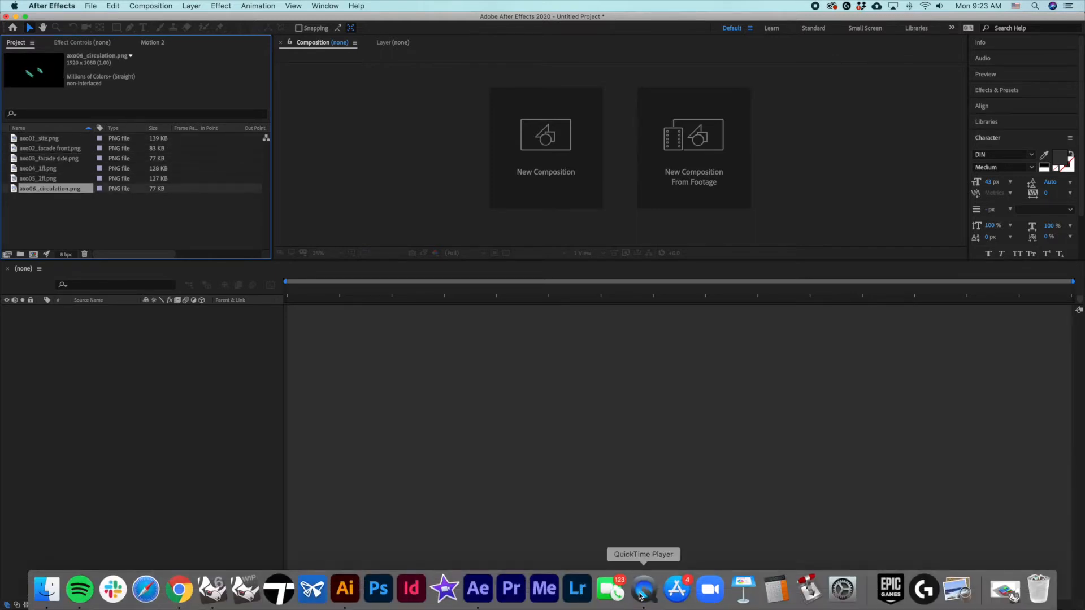
pyautogui.click(639, 593)
pyautogui.click(186, 6)
pyautogui.moveTo(155, 6)
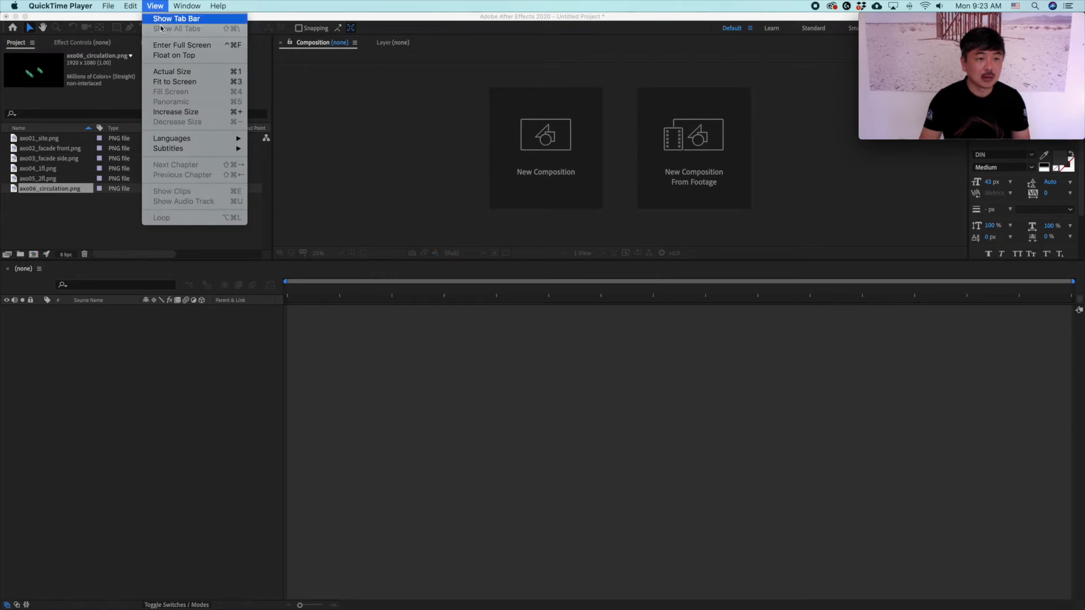
# Switch back to After Effects and create a new HDTV 1080 29.97 composition, 1920 x 1080 px, with a duration of 30 seconds
pyautogui.click(165, 54)
pyautogui.click(173, 173)
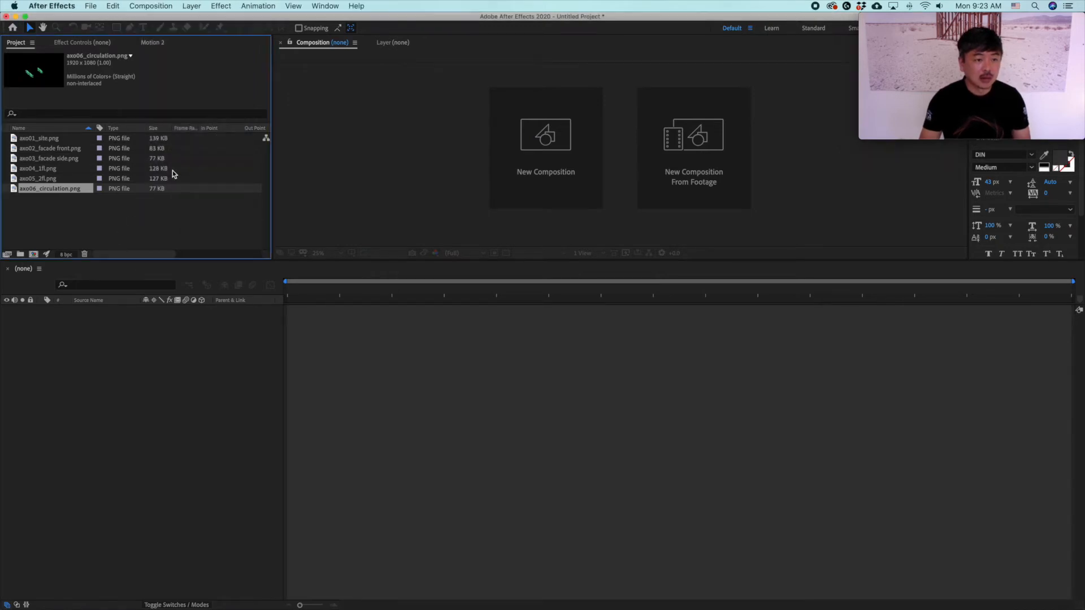
pyautogui.click(93, 234)
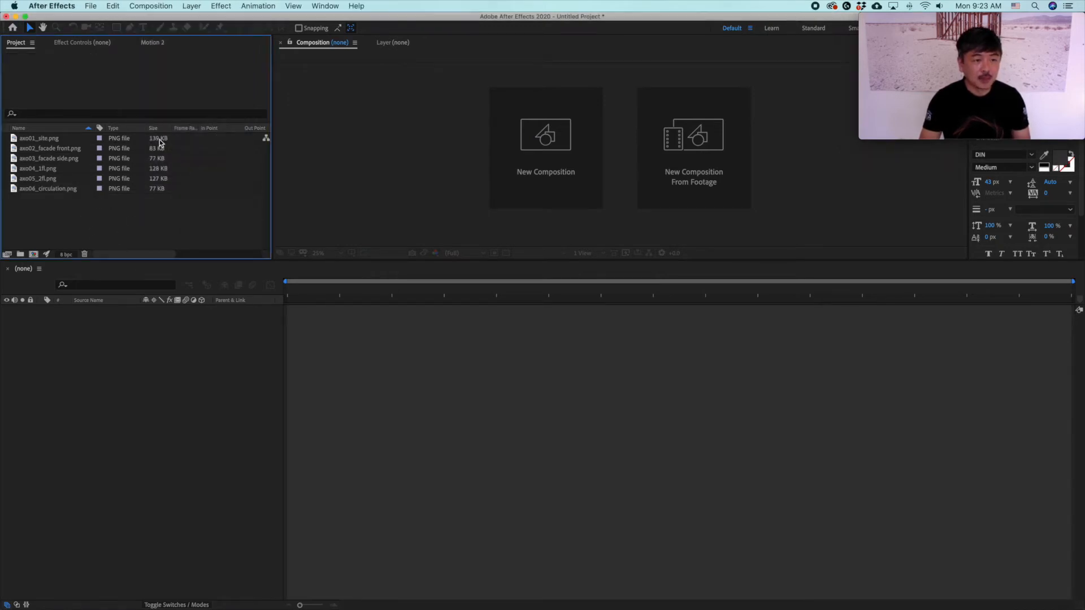
pyautogui.click(148, 6)
pyautogui.click(152, 21)
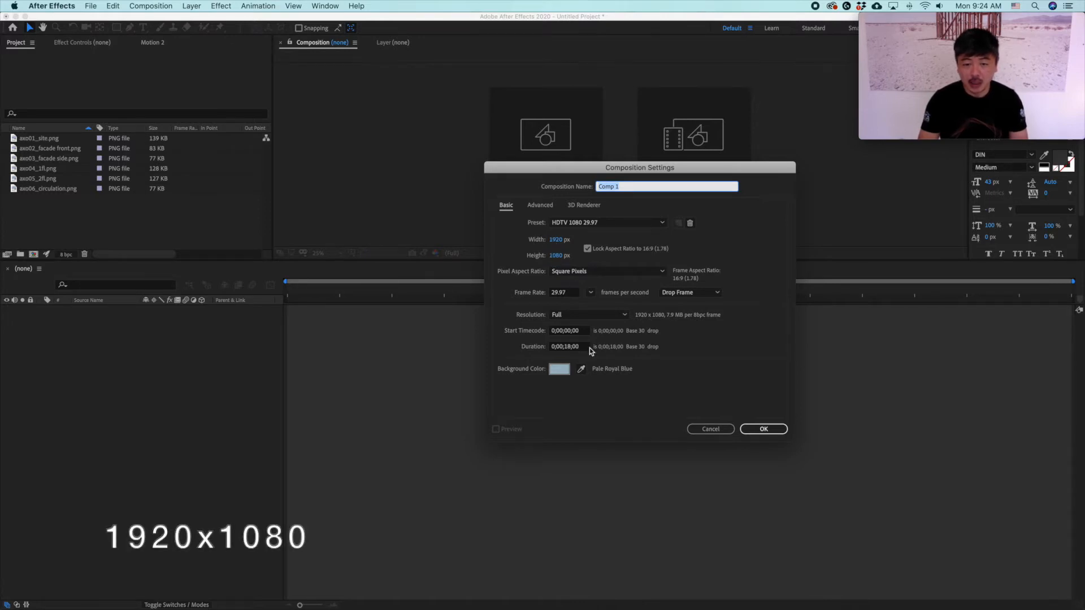
pyautogui.click(571, 347)
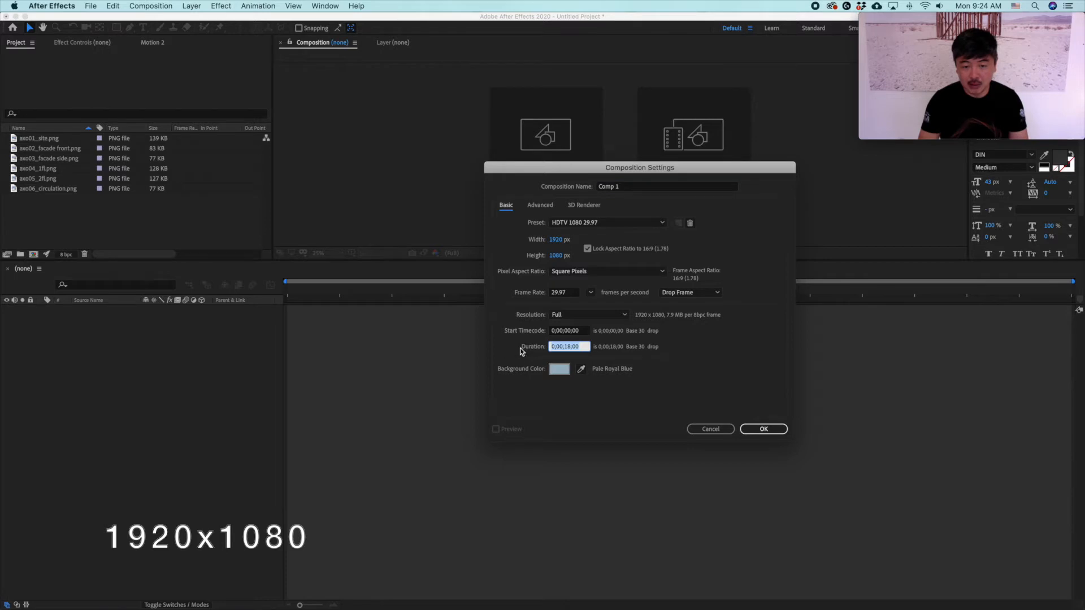
pyautogui.write('30')
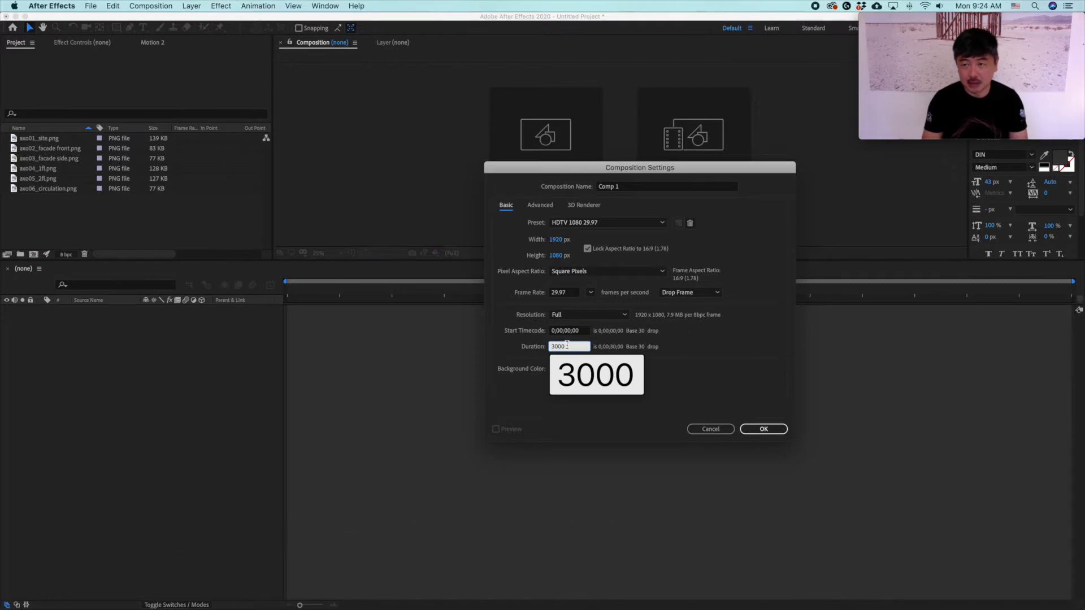
pyautogui.click(760, 429)
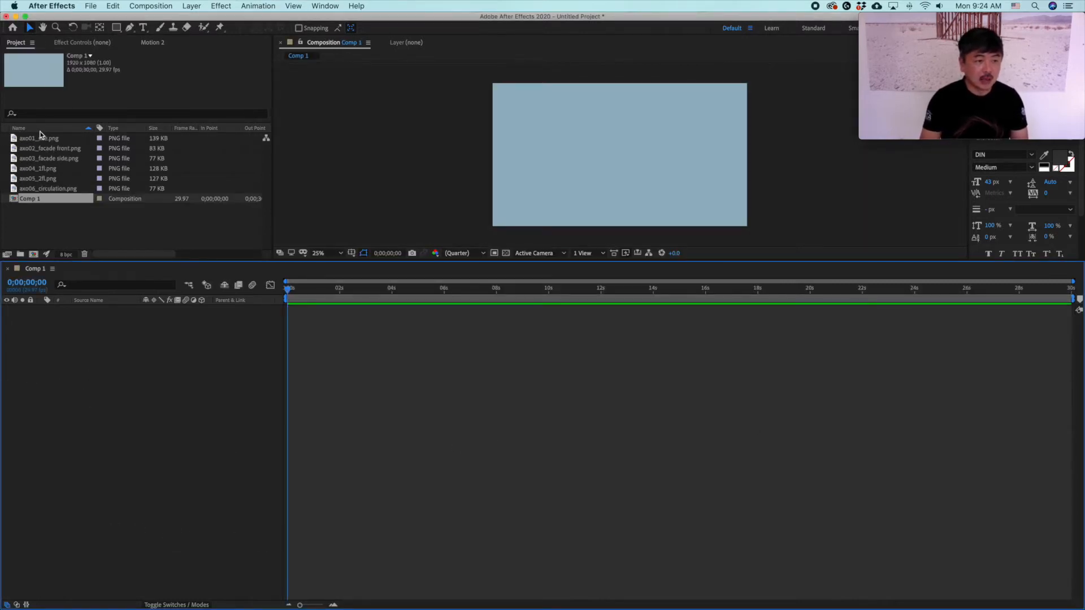
# Add all six images, axo01_site.png through axo06_circulation.png, to the Comp 1 timeline as layers
pyautogui.click(40, 136)
pyautogui.keyDown('shift'); pyautogui.click(36, 190); pyautogui.keyUp('shift')
pyautogui.moveTo(49, 148); pyautogui.dragTo(129, 367)
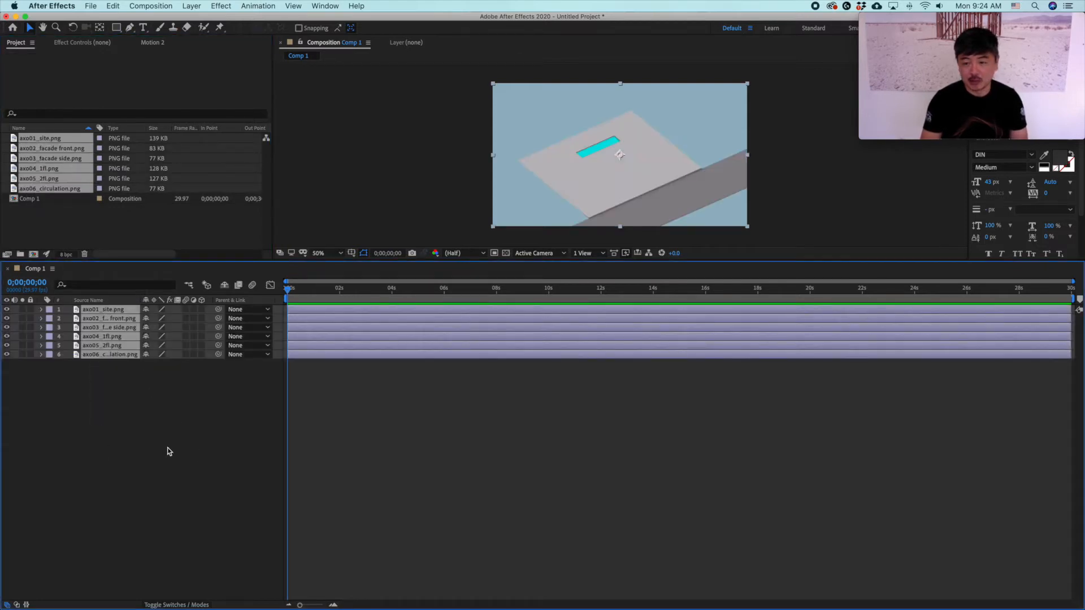
pyautogui.click(159, 403)
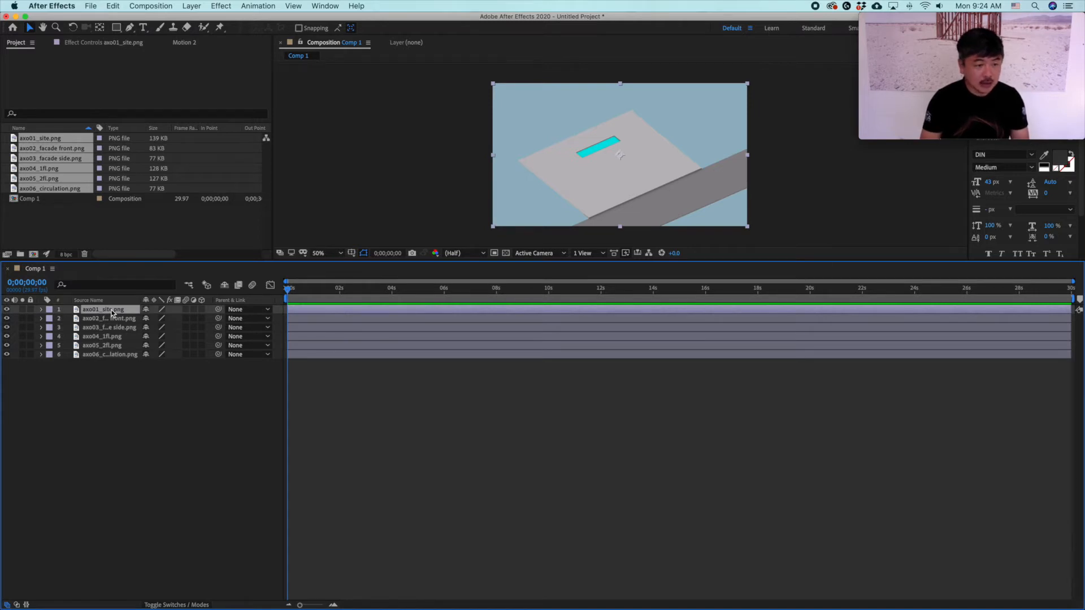
# Move the axo01_site.png layer to the bottom of the layer stack and widen the Source Name column to show the full file names
pyautogui.moveTo(111, 312); pyautogui.dragTo(103, 375)
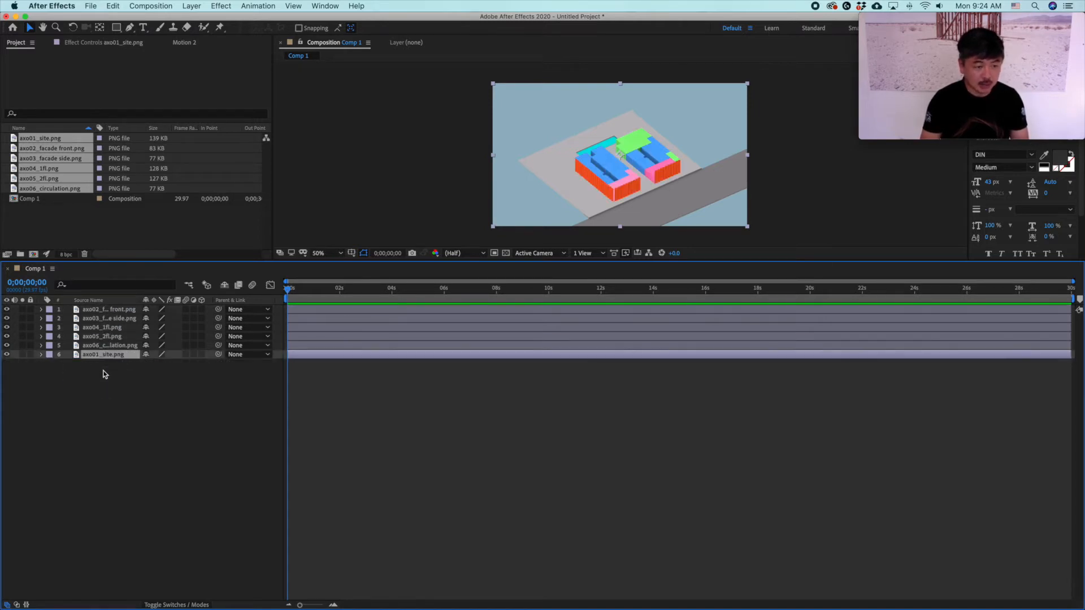
pyautogui.click(109, 345)
pyautogui.moveTo(141, 300); pyautogui.dragTo(192, 300)
pyautogui.click(138, 418)
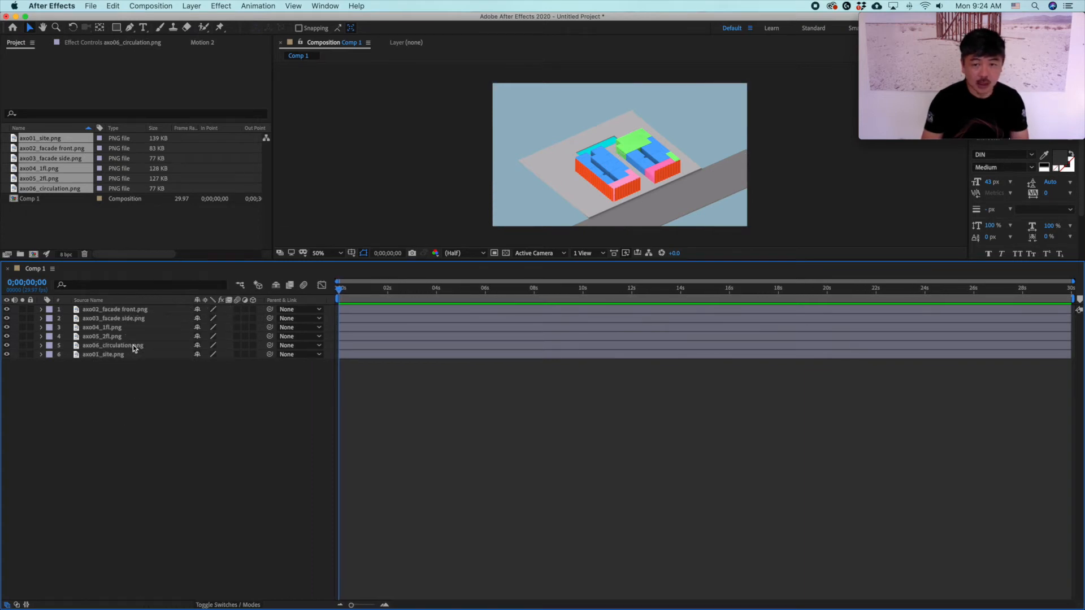
# Enlarge the composition viewer by reducing the height of the timeline area
pyautogui.scroll(1, 596, 153)
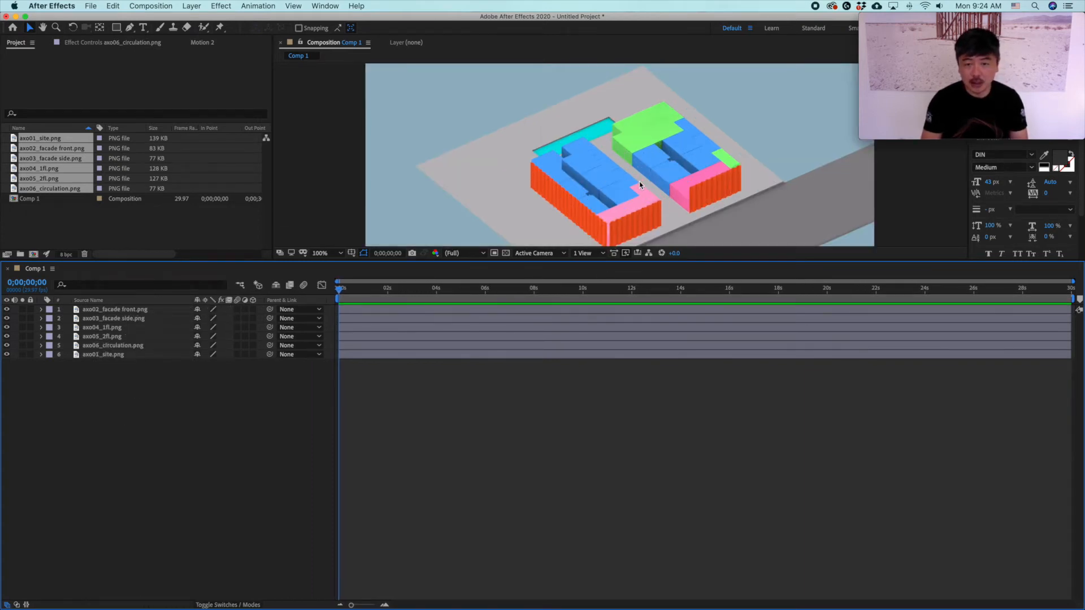
pyautogui.click(582, 262)
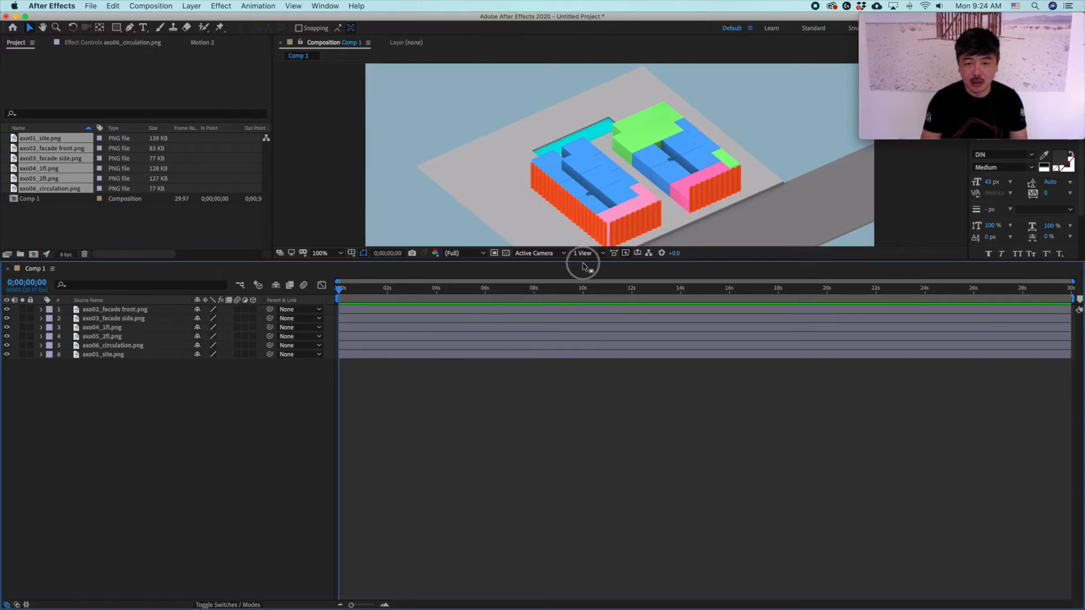
pyautogui.moveTo(582, 261); pyautogui.dragTo(577, 325)
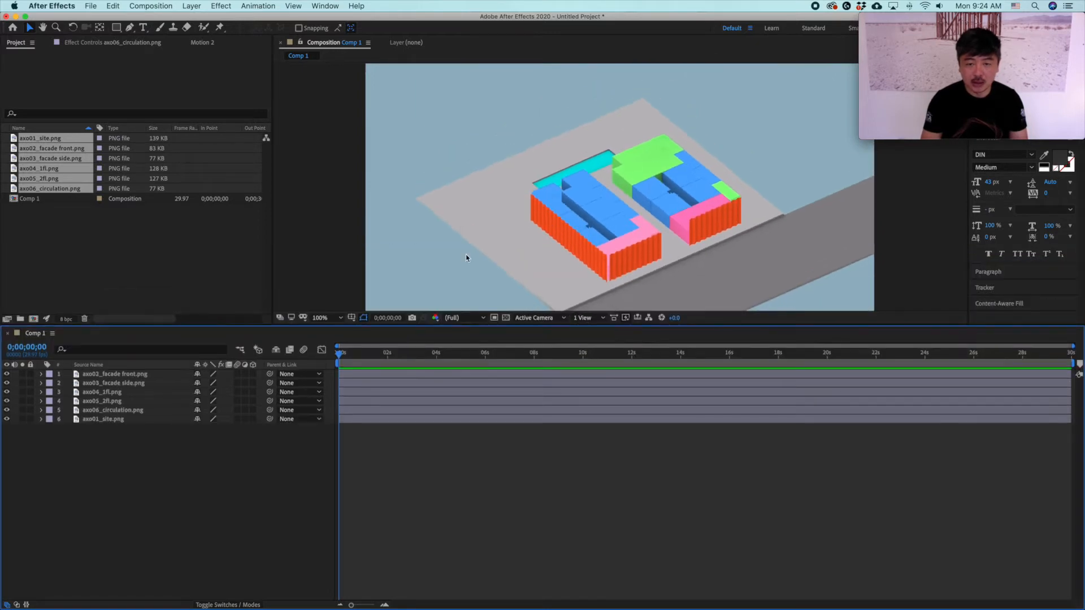
pyautogui.scroll(-1, 497, 257)
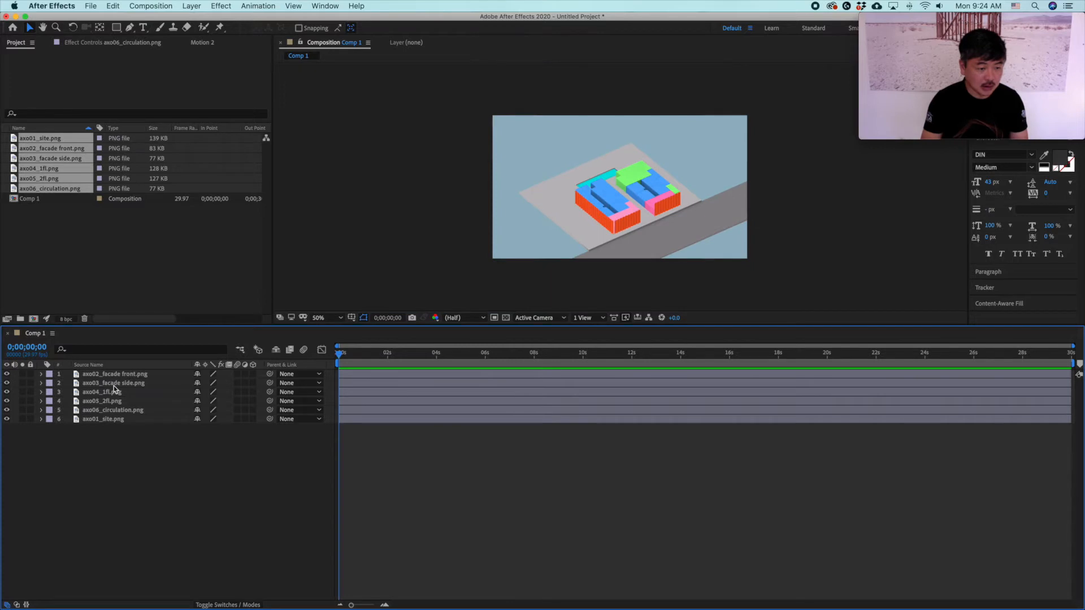
# Move the axo05_2fl.png layer directly above axo04_1fl.png so the second floor overlaps the first floor
pyautogui.click(123, 412)
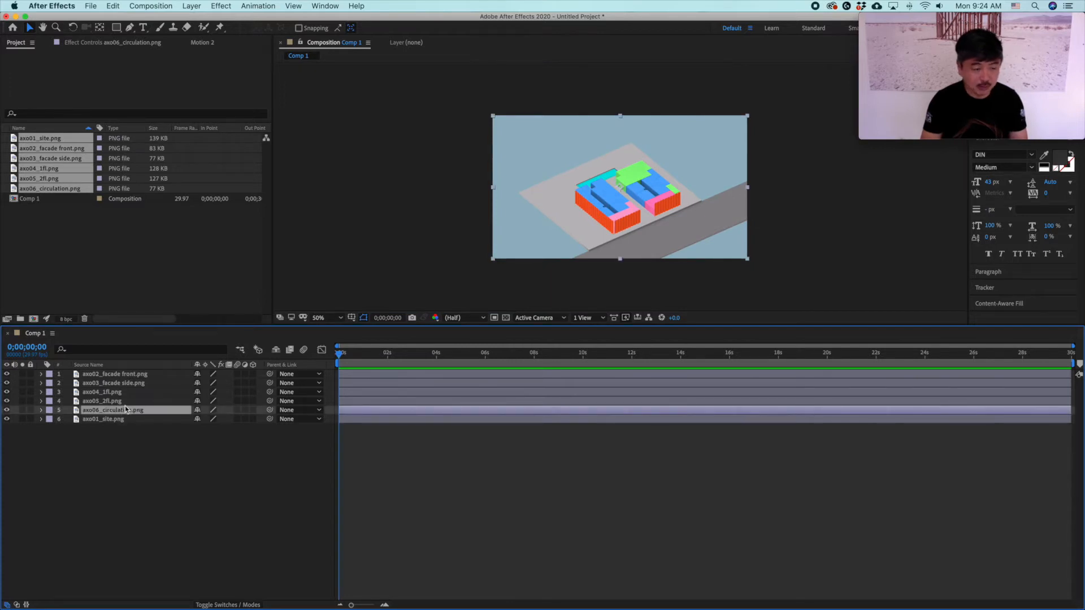
pyautogui.click(119, 402)
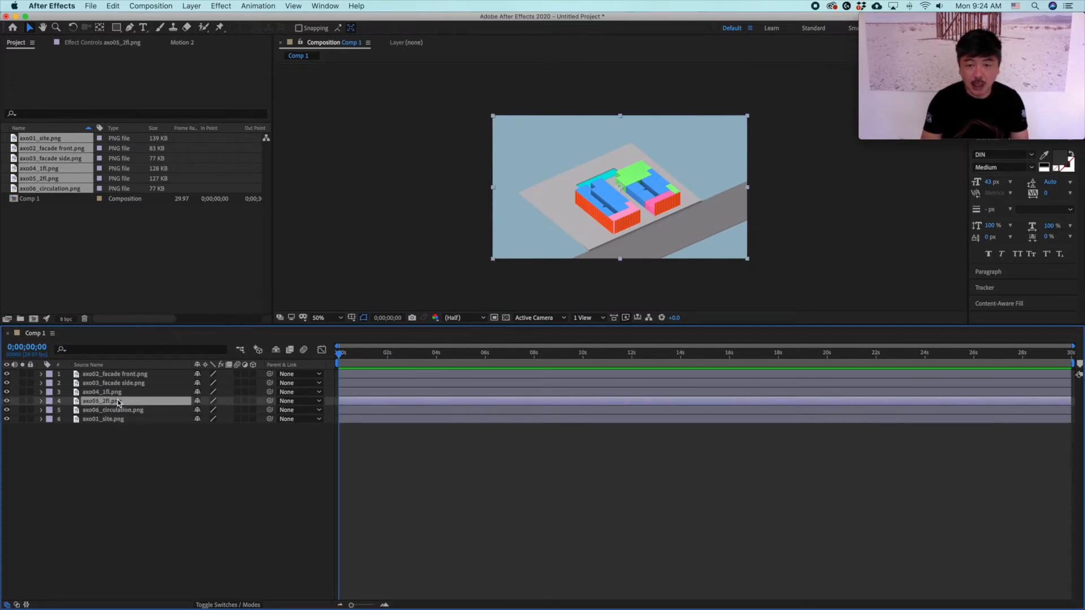
pyautogui.moveTo(119, 403); pyautogui.dragTo(116, 390)
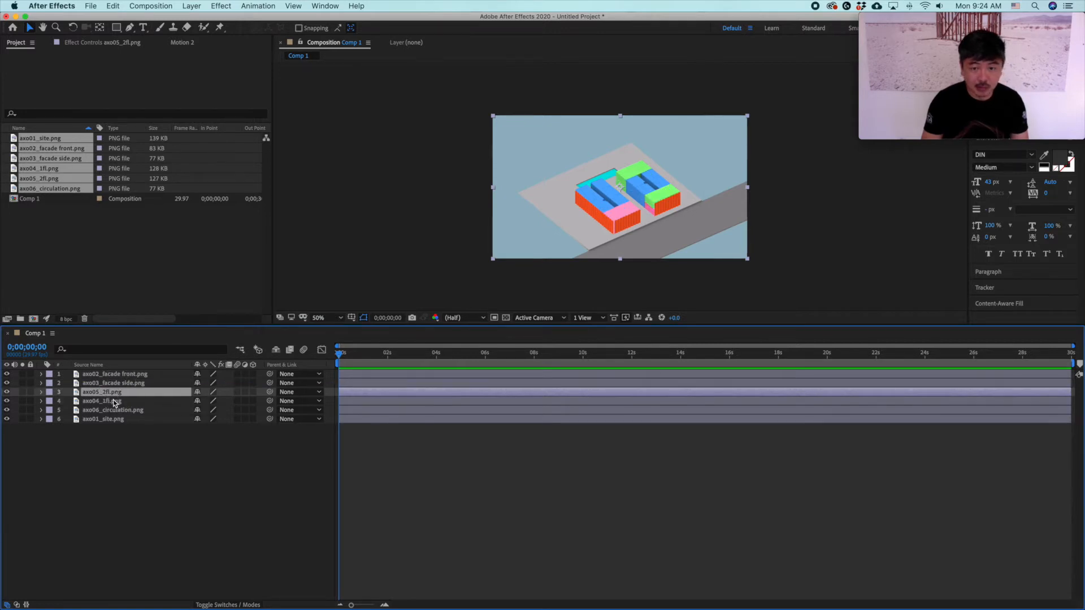
pyautogui.click(126, 384)
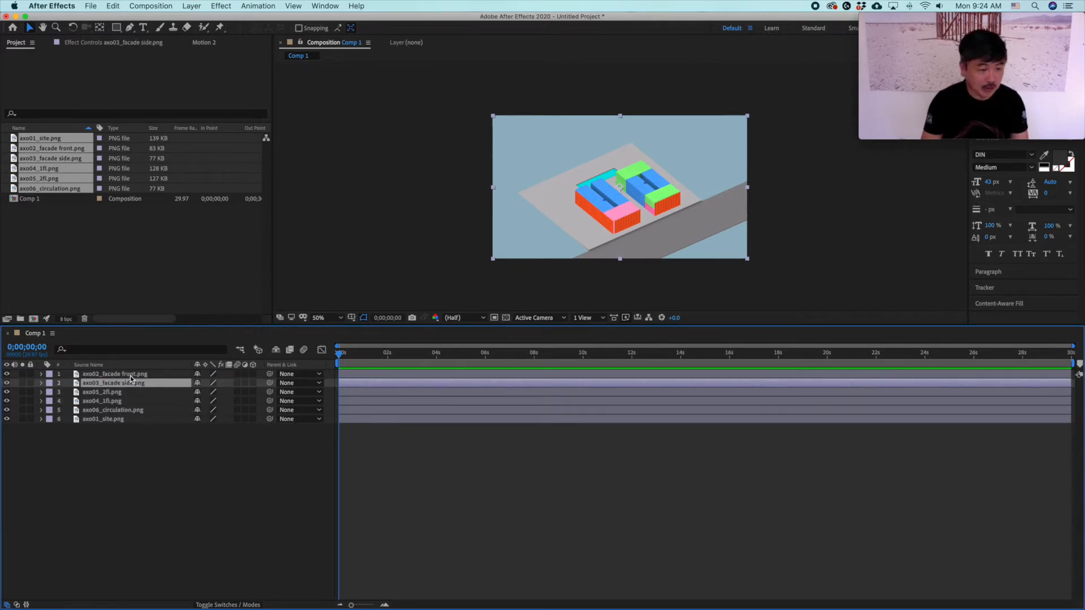
pyautogui.scroll(2, 675, 212)
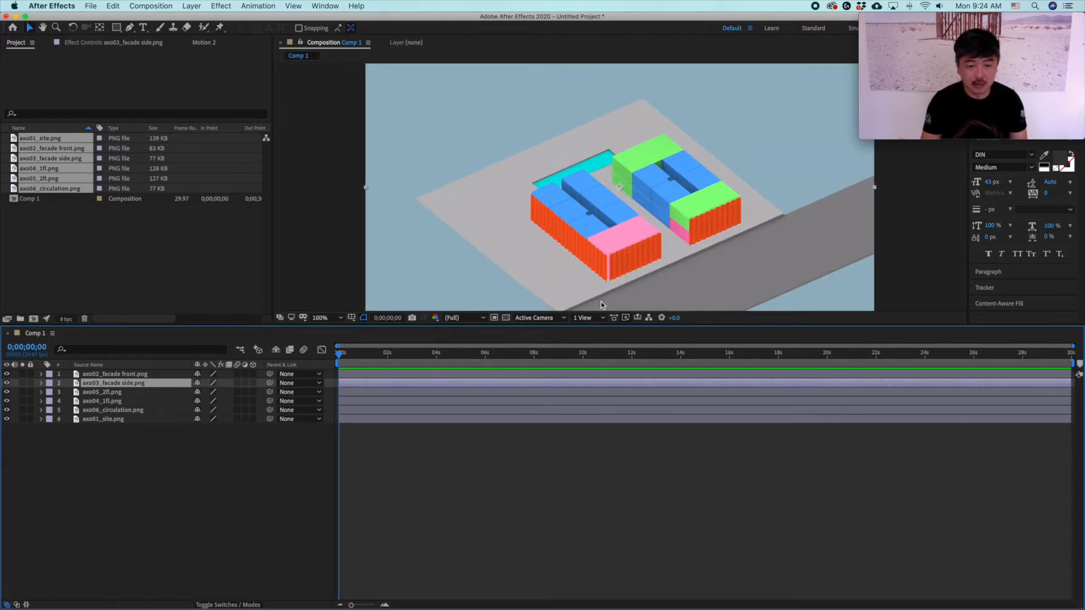
pyautogui.moveTo(513, 254)
pyautogui.mouseDown()
pyautogui.moveTo(461, 276)
pyautogui.moveTo(521, 254)
pyautogui.mouseUp()
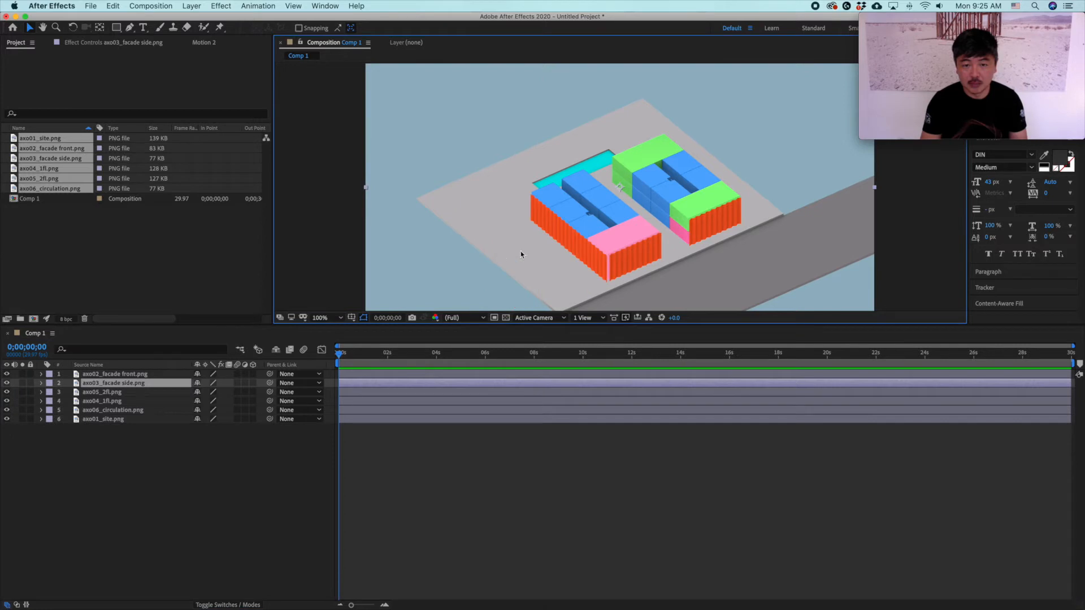
pyautogui.press('space')
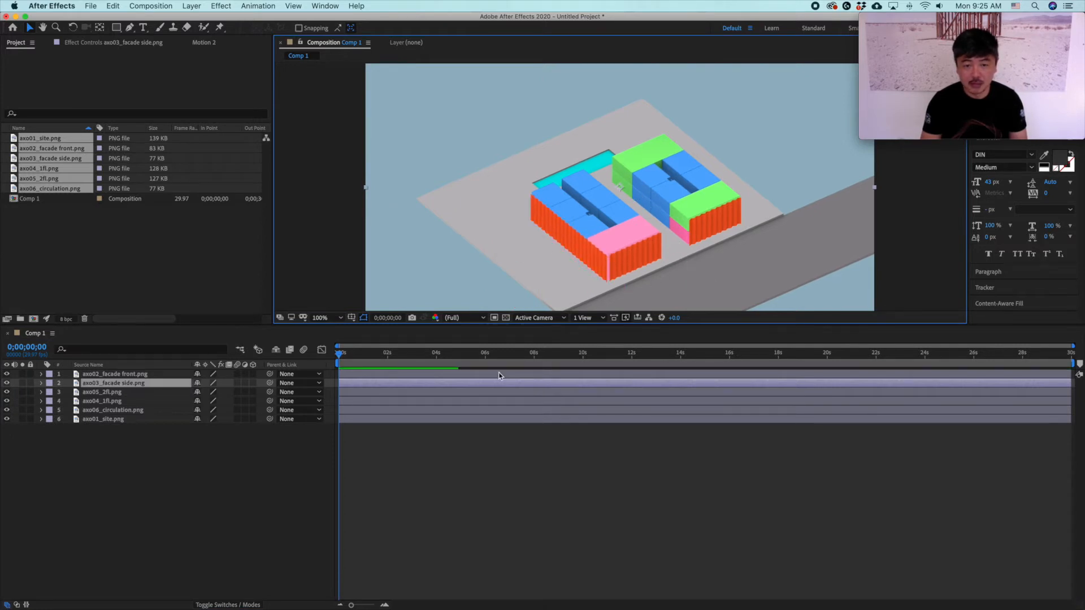
pyautogui.click(498, 445)
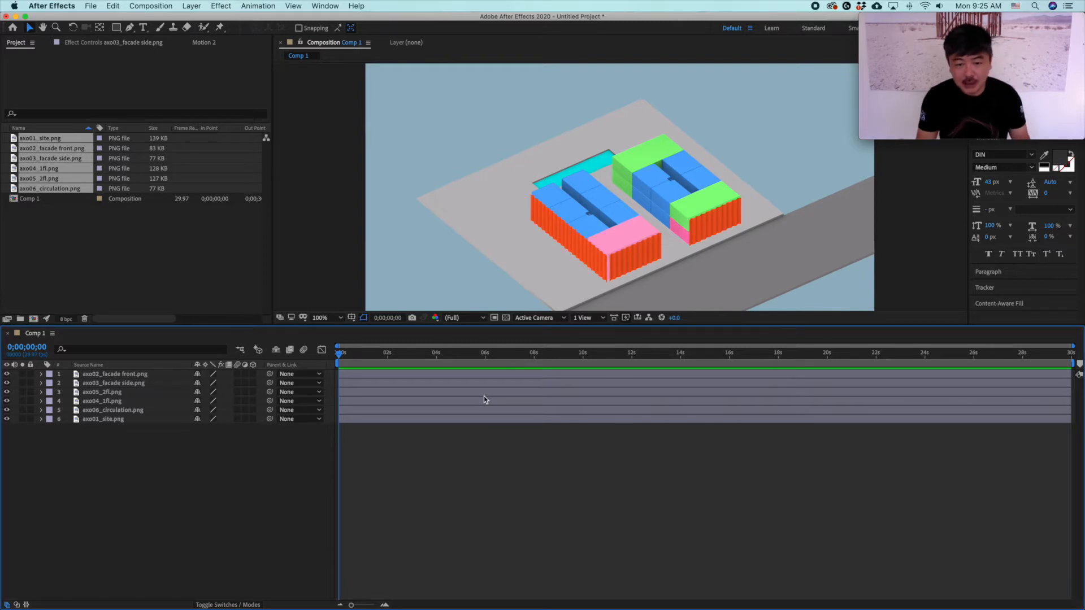
# Set the duration of Comp 1 to 45 seconds and fit the whole time range in the timeline
pyautogui.click(148, 6)
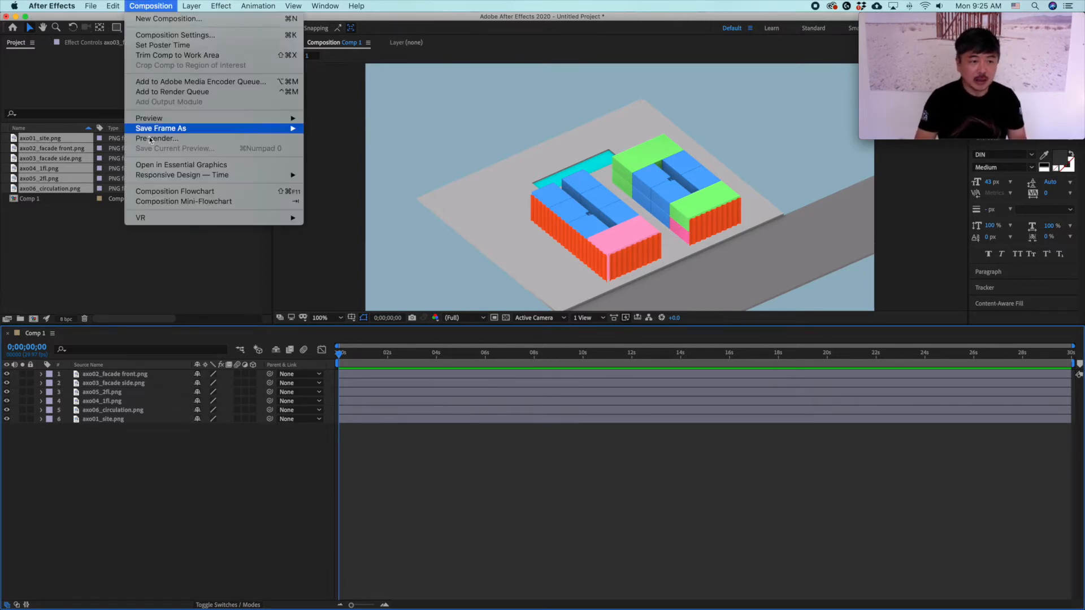
pyautogui.click(188, 36)
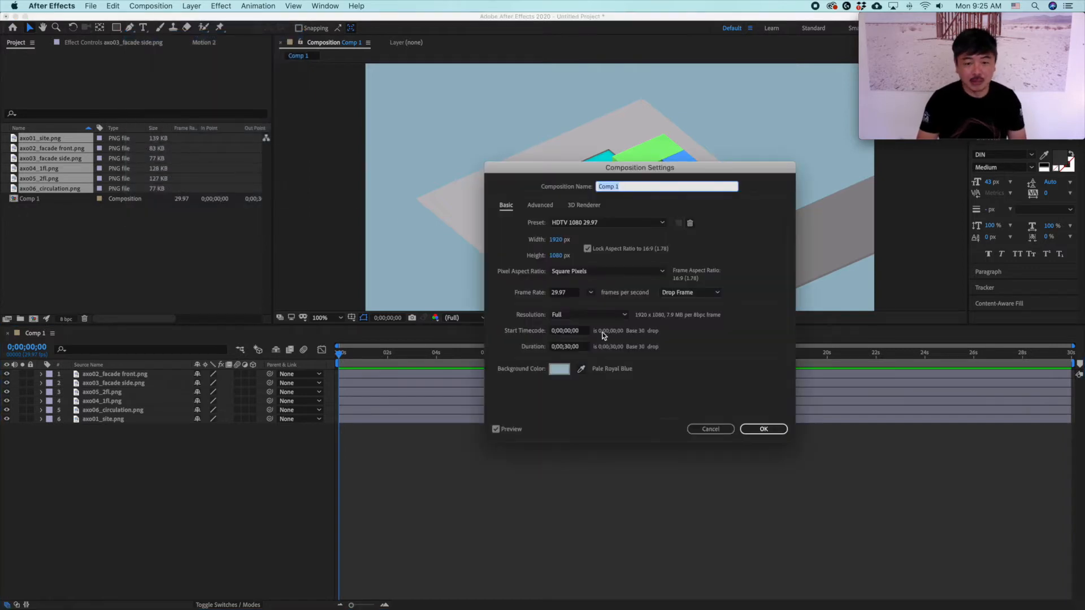
pyautogui.click(580, 346)
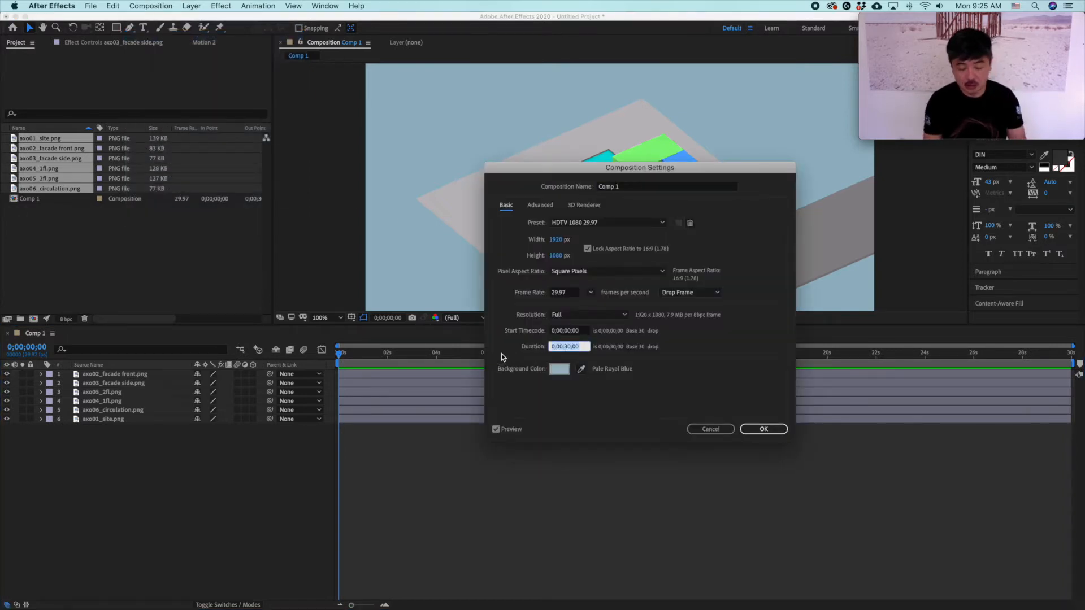
pyautogui.write('45')
pyautogui.write('00')
pyautogui.press('Return')
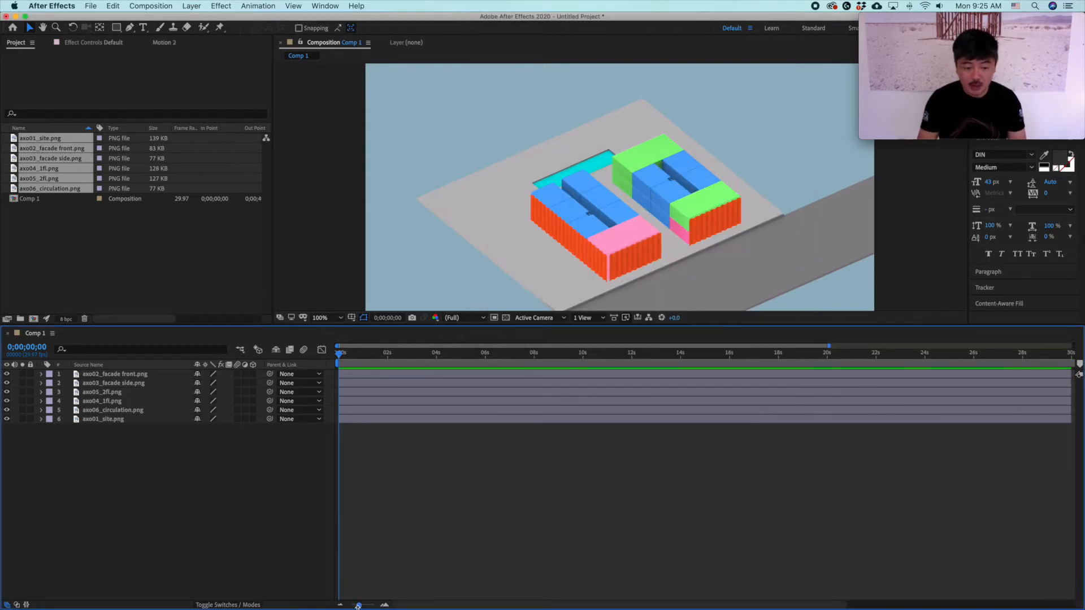
pyautogui.moveTo(358, 606); pyautogui.dragTo(351, 606)
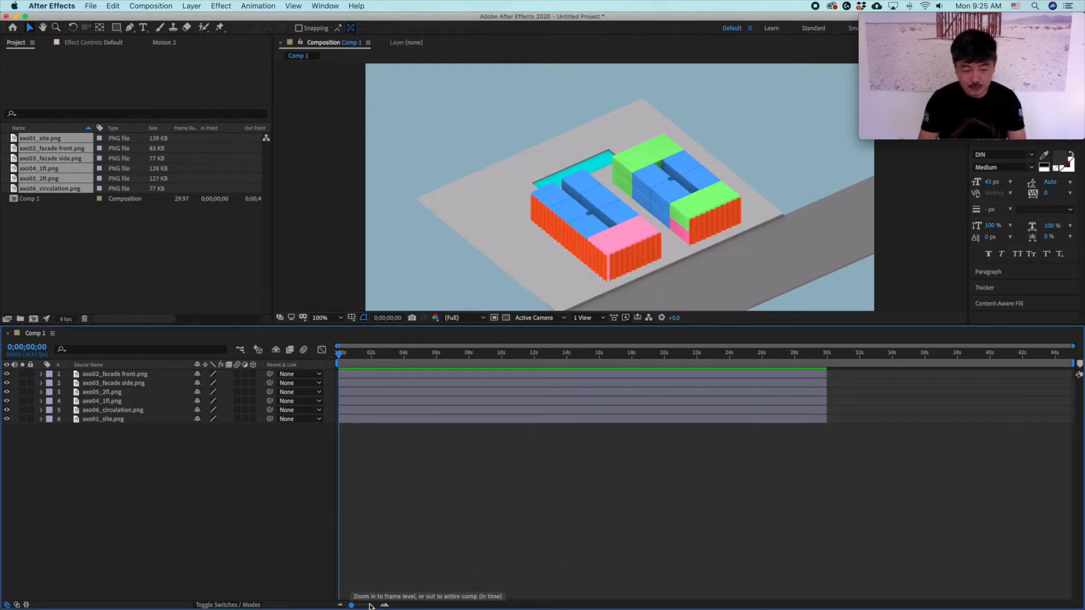
# Extend the out points of all six layers to the end of the composition at 0;00;44;29
pyautogui.moveTo(819, 352); pyautogui.dragTo(808, 387)
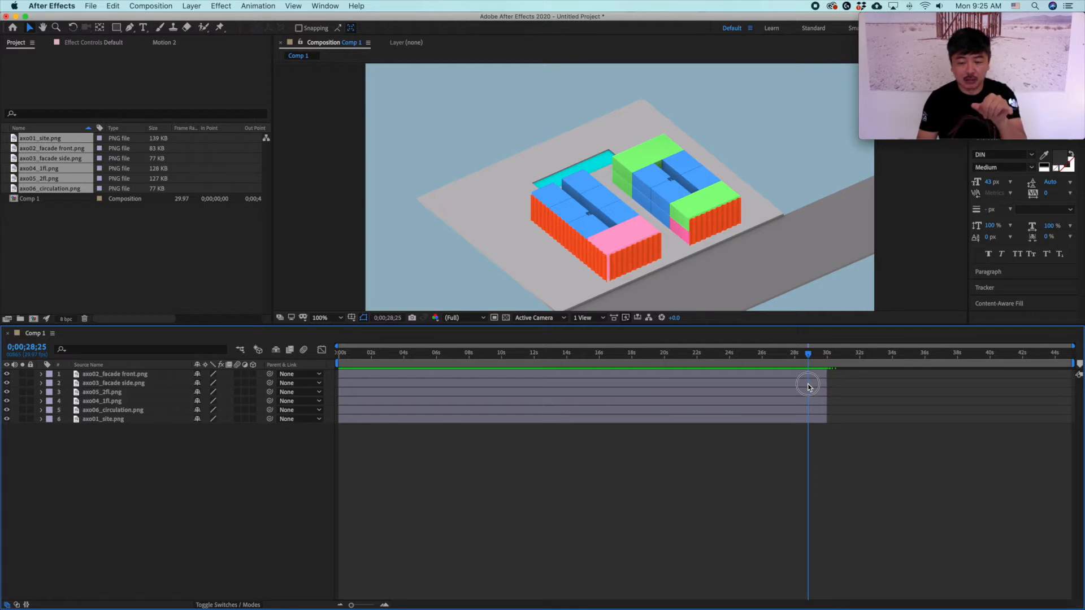
pyautogui.moveTo(808, 386); pyautogui.dragTo(1076, 408)
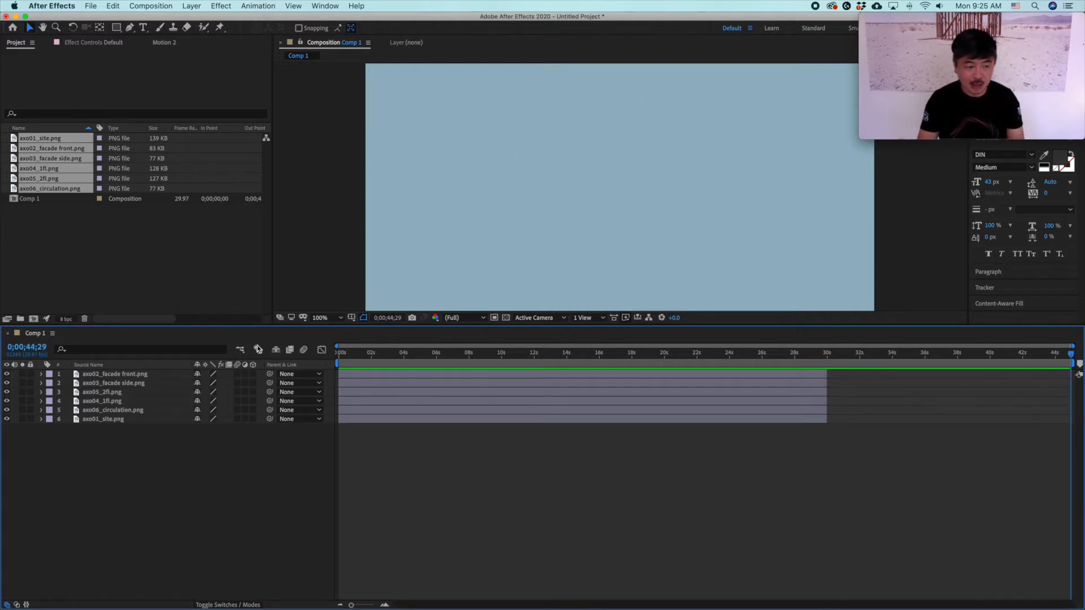
pyautogui.click(151, 374)
pyautogui.keyDown('shift'); pyautogui.click(141, 419); pyautogui.keyUp('shift')
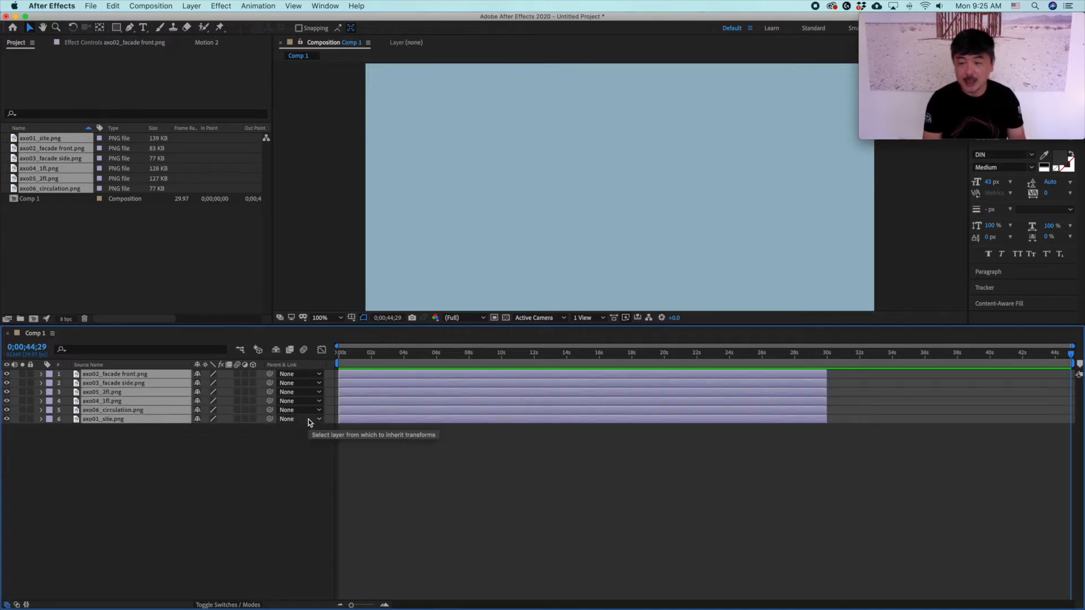
pyautogui.hotkey('alt', ']')
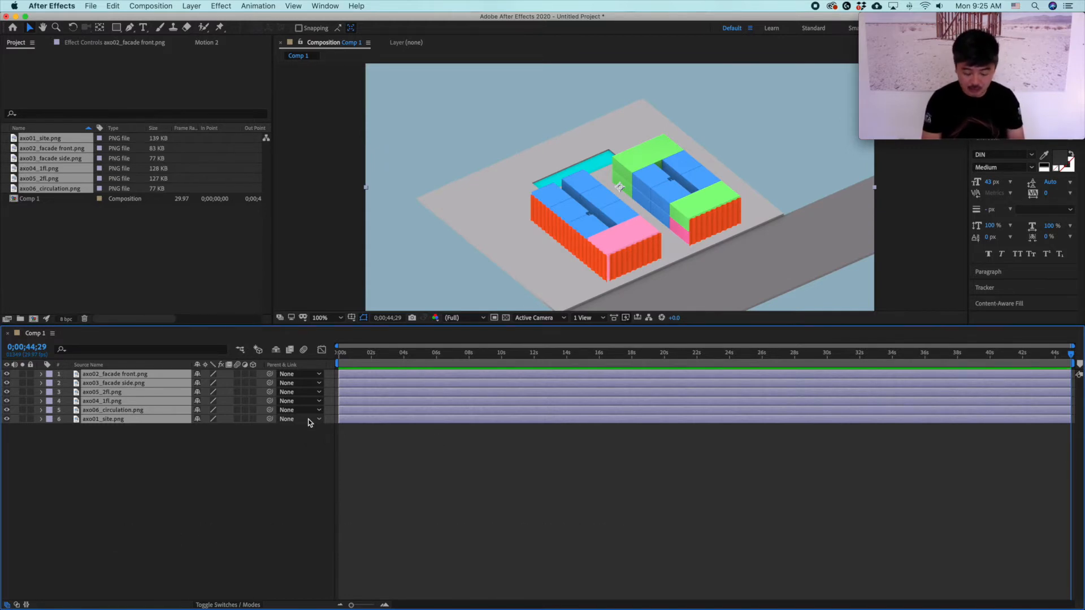
# Trim the out points of all six layers to 0;00;30;00
pyautogui.moveTo(850, 354); pyautogui.dragTo(827, 353)
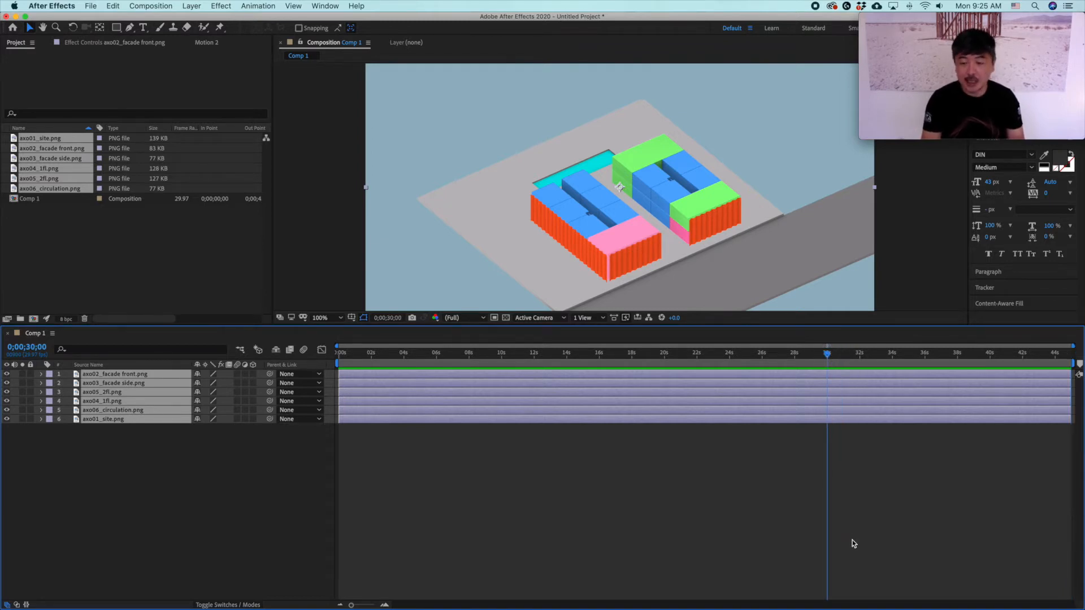
pyautogui.hotkey('alt', '[')
pyautogui.press('super+z')
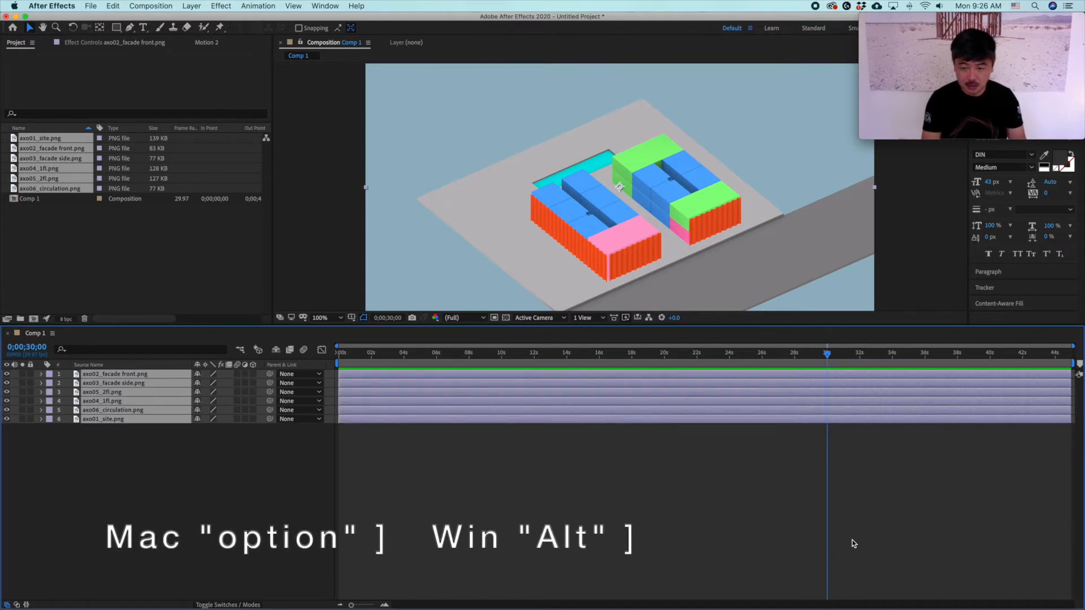
pyautogui.hotkey('alt', ']')
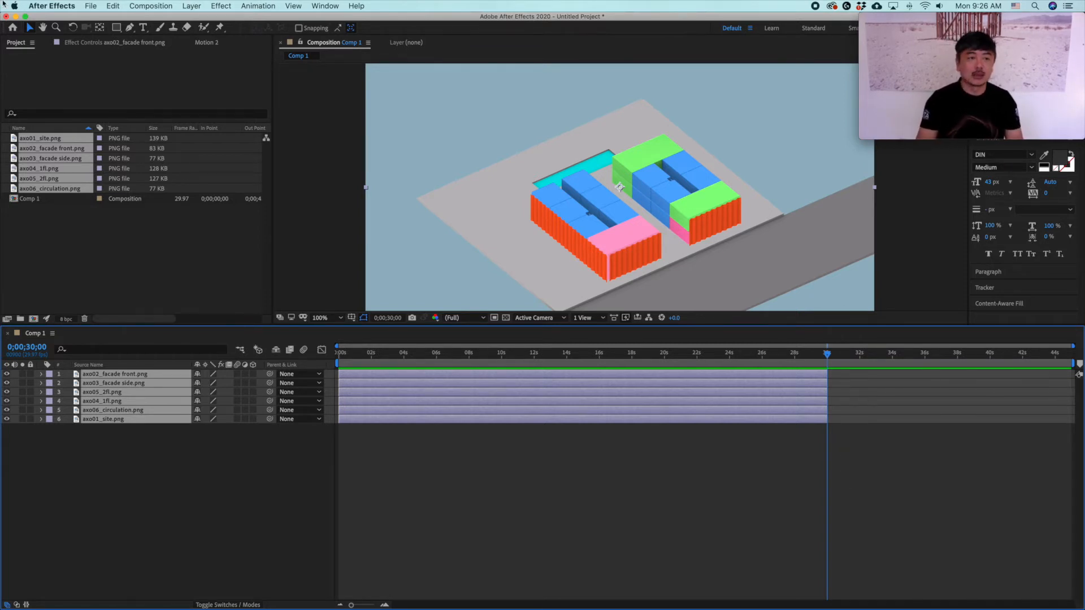
# Set the duration of Comp 1 to 30 seconds and fit the whole range in the timeline
pyautogui.click(147, 6)
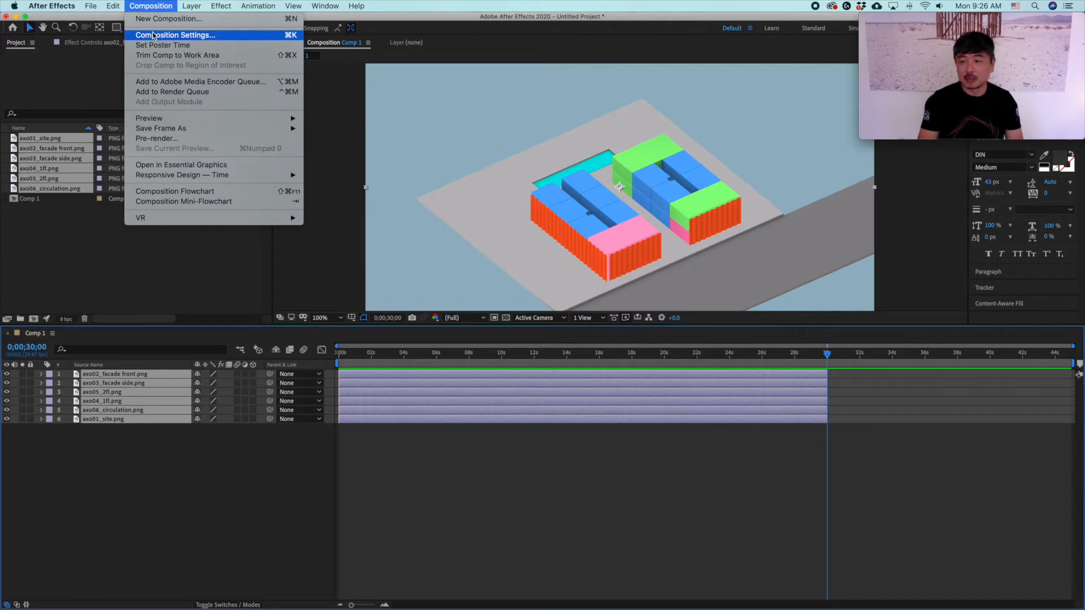
pyautogui.click(152, 35)
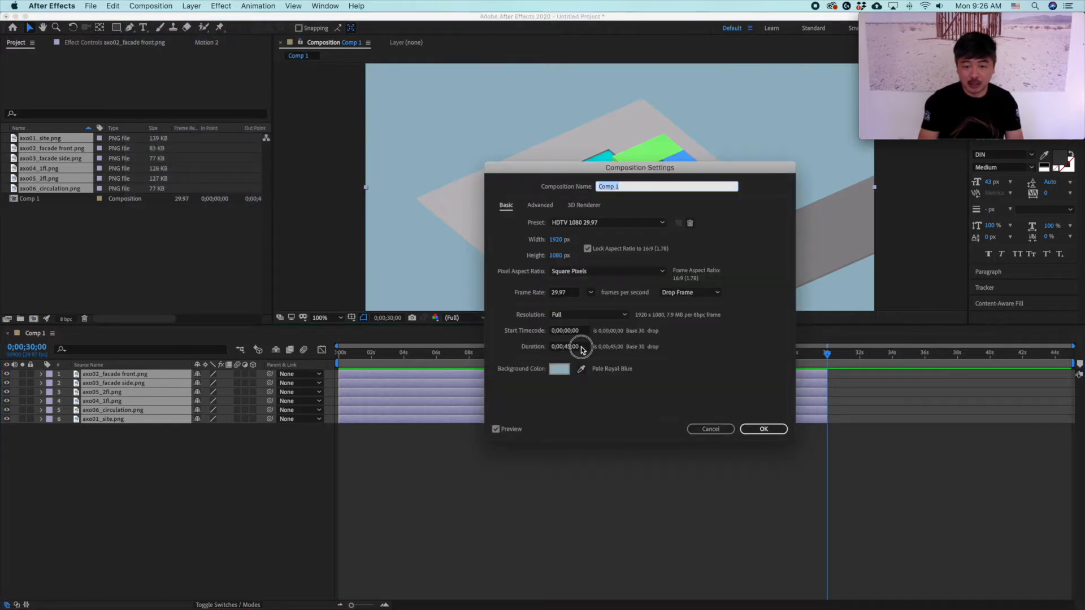
pyautogui.click(581, 348)
pyautogui.write('30')
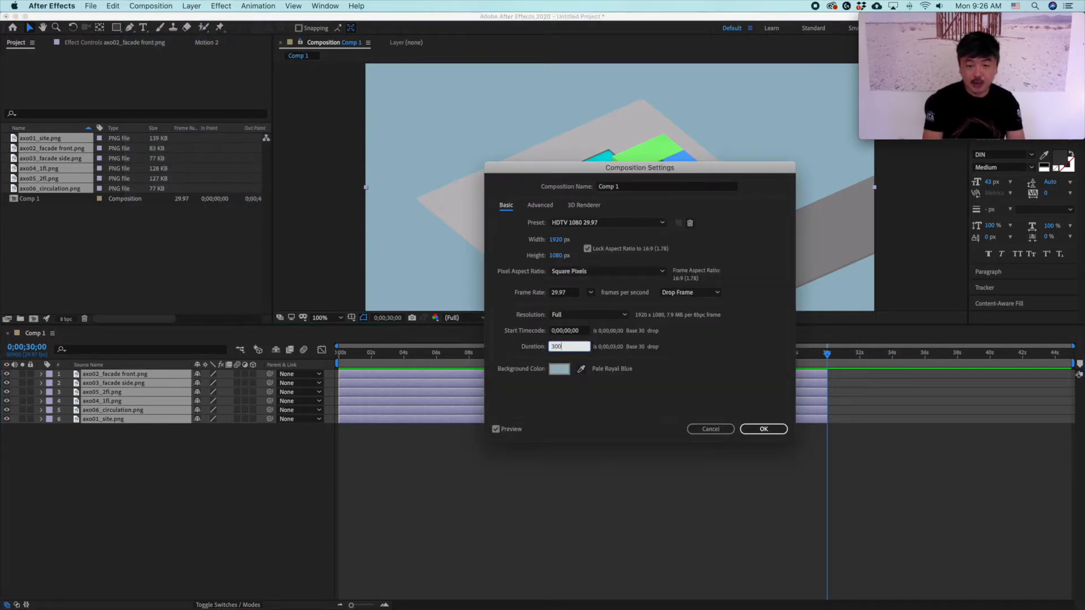
pyautogui.press('Return')
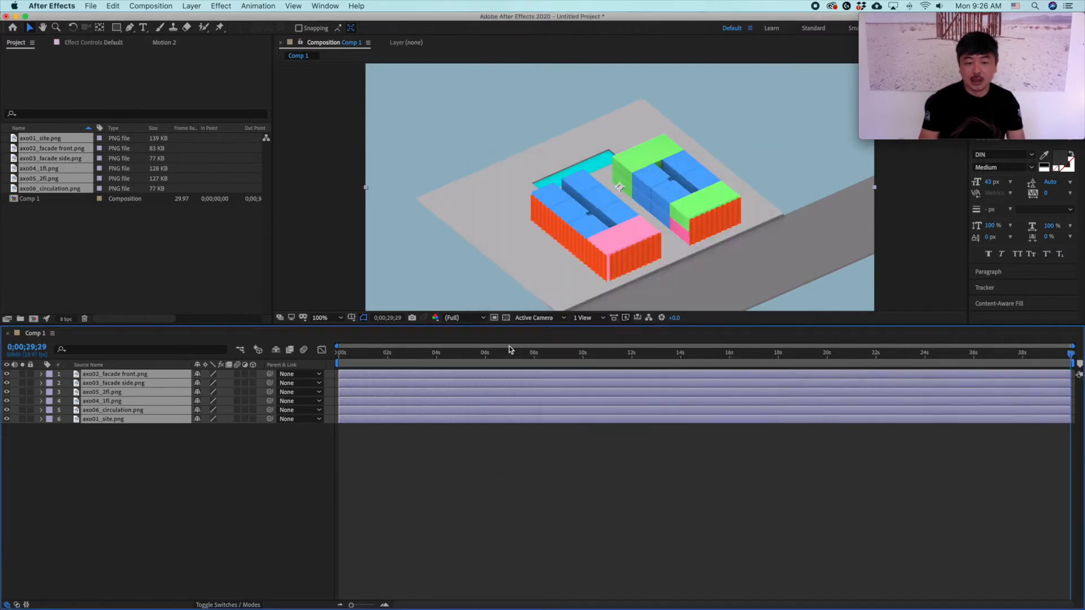
pyautogui.moveTo(349, 605); pyautogui.dragTo(341, 606)
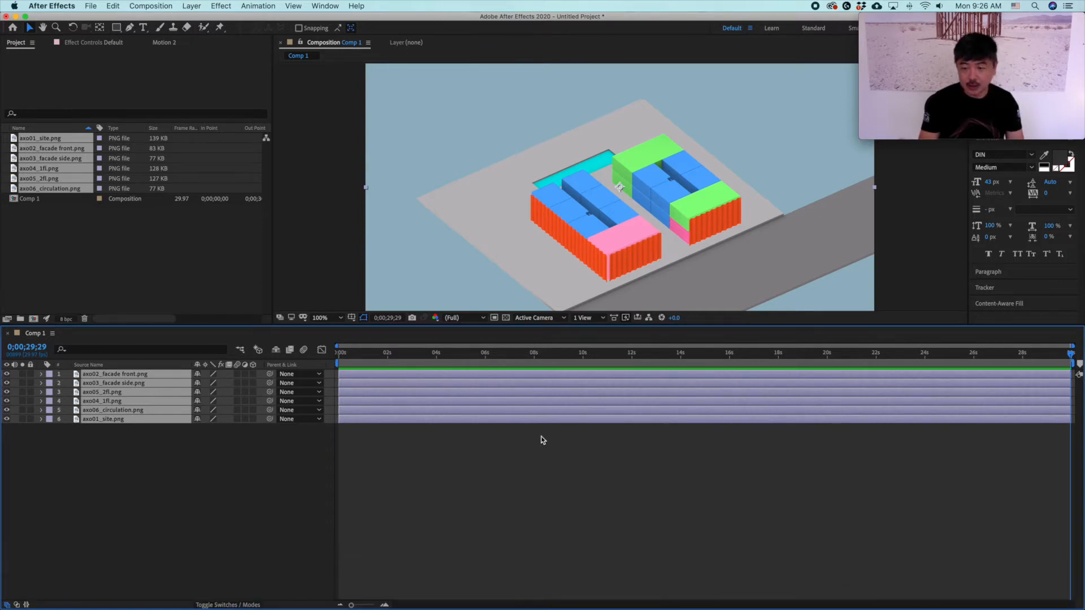
# Reveal the Position property of all six layers and add Position keyframes to them at 0;00;01;00
pyautogui.moveTo(343, 357); pyautogui.dragTo(364, 362)
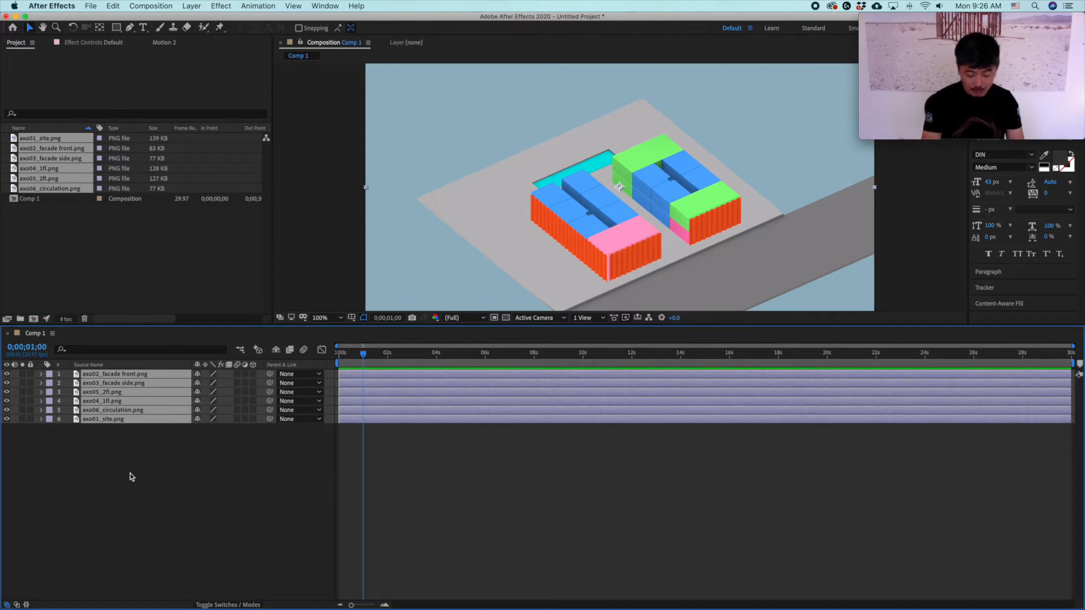
pyautogui.press('p')
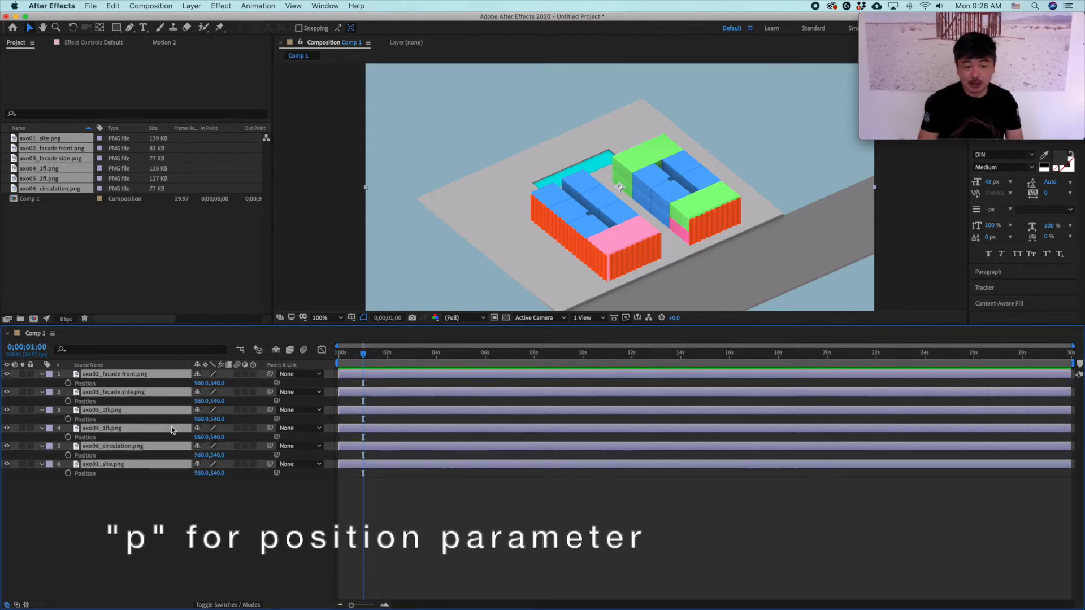
pyautogui.moveTo(363, 355); pyautogui.dragTo(362, 366)
pyautogui.moveTo(360, 606); pyautogui.dragTo(361, 605)
pyautogui.moveTo(377, 356); pyautogui.dragTo(381, 354)
pyautogui.moveTo(362, 606); pyautogui.dragTo(365, 605)
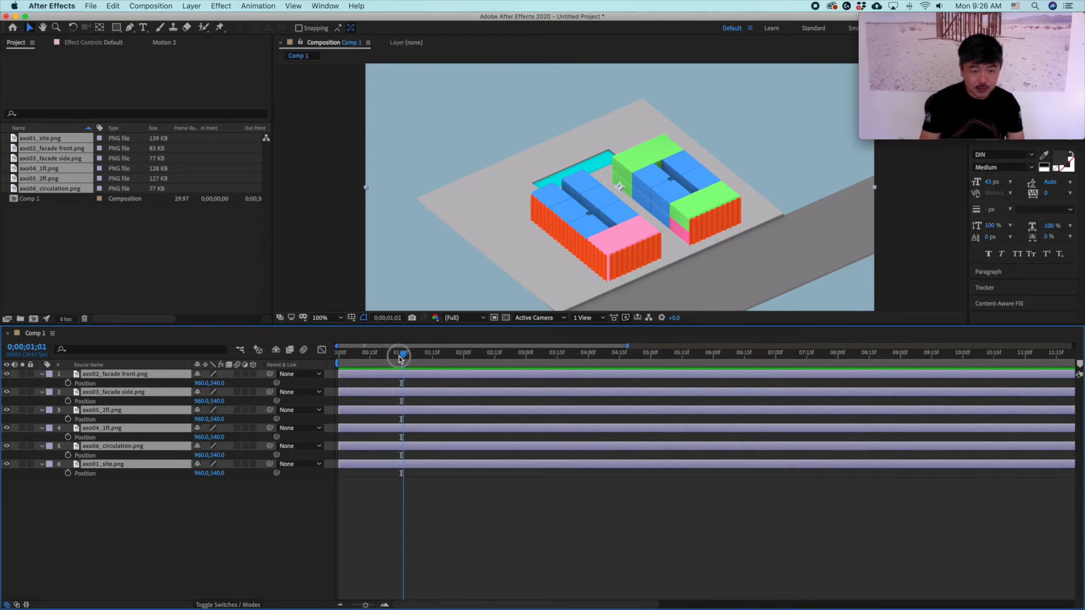
pyautogui.click(68, 383)
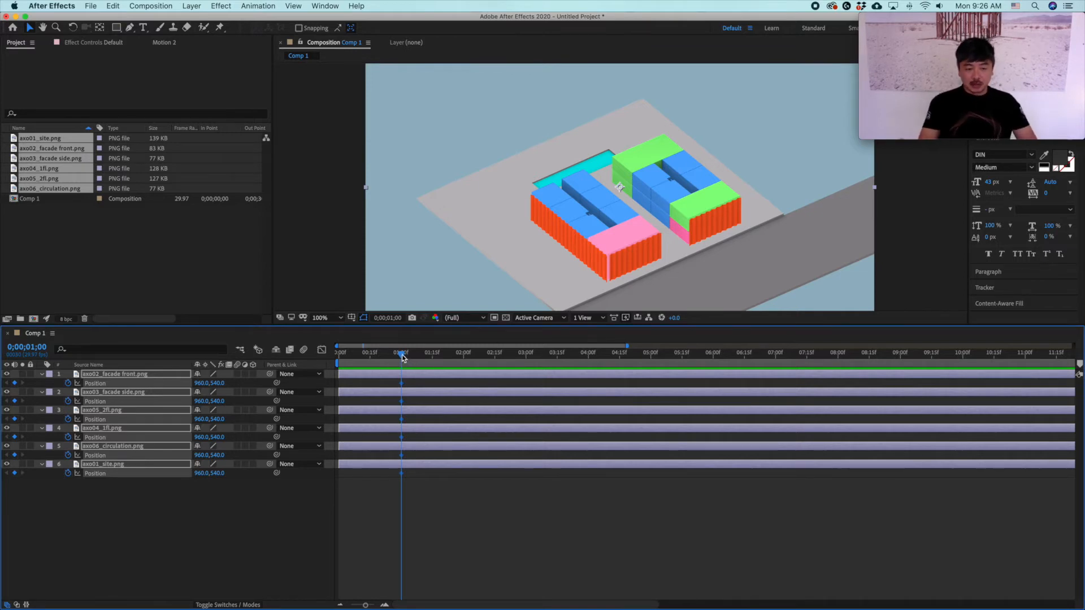
# At 0;00;00;00, move the axo06_circulation.png layer straight up to about 960, -198
pyautogui.moveTo(402, 357); pyautogui.dragTo(334, 362)
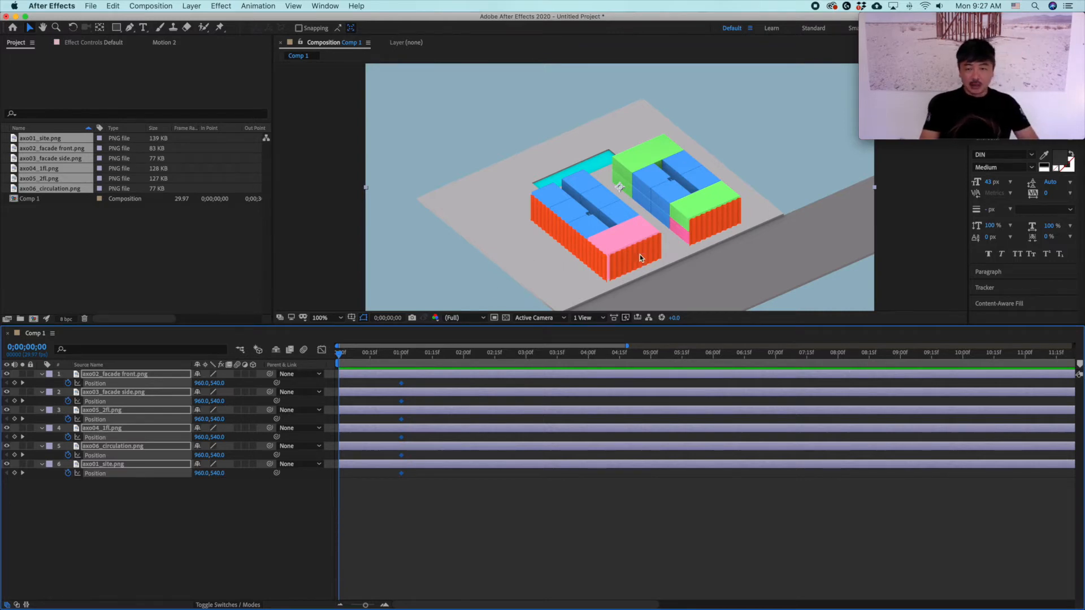
pyautogui.moveTo(741, 257); pyautogui.dragTo(751, 175)
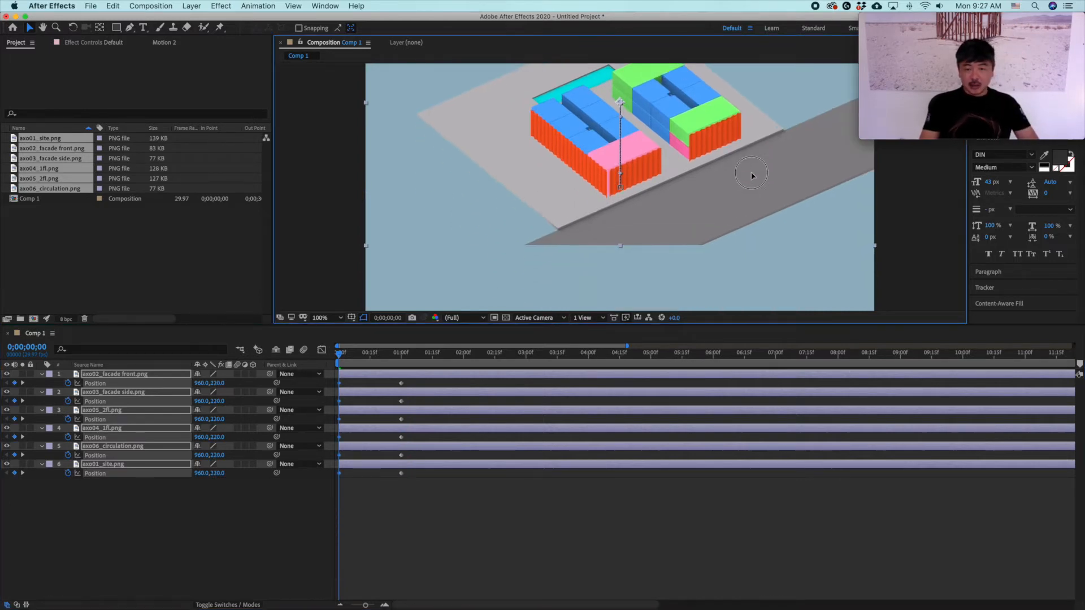
pyautogui.press('super+z')
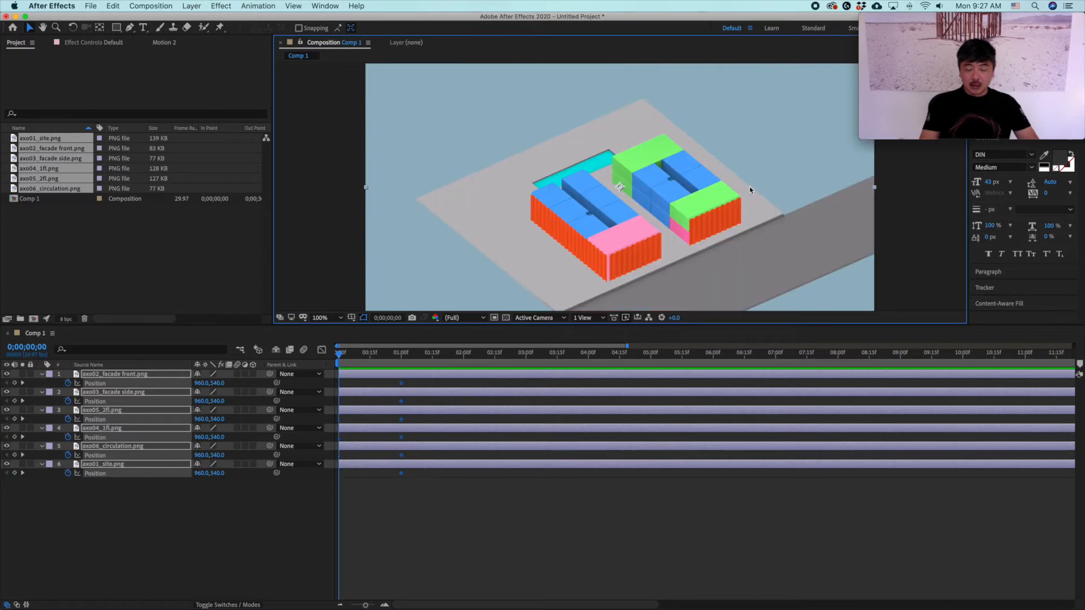
pyautogui.click(171, 546)
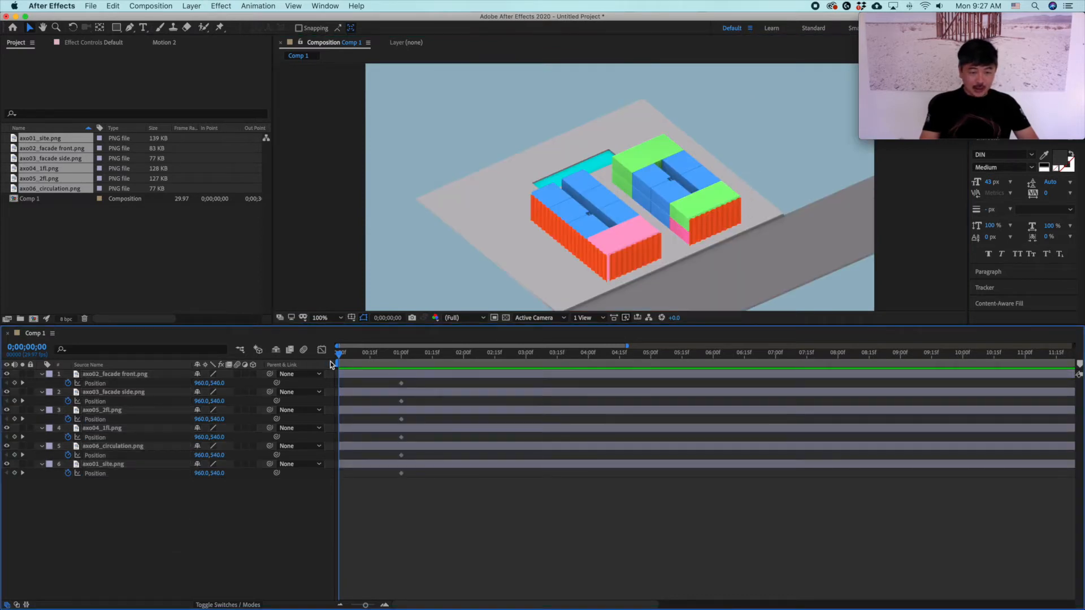
pyautogui.click(136, 449)
pyautogui.moveTo(726, 221); pyautogui.dragTo(745, 82)
pyautogui.moveTo(770, 160); pyautogui.dragTo(773, 90)
# At 0;00;00;00, move the axo04_1fl.png layer straight up out of the frame to about 960, -360
pyautogui.click(129, 428)
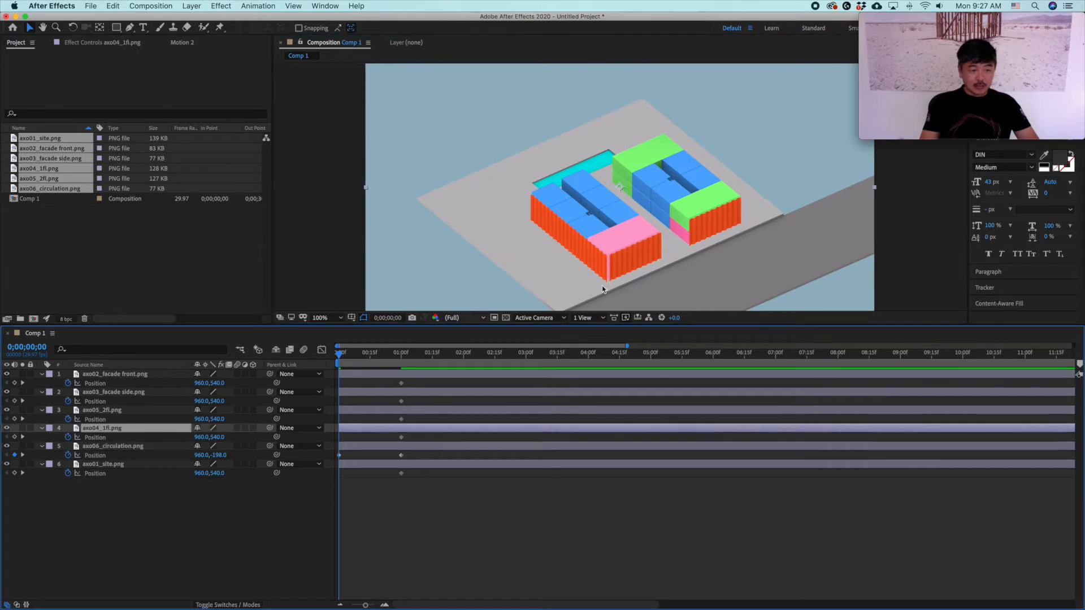
pyautogui.moveTo(776, 254); pyautogui.dragTo(780, 134)
pyautogui.moveTo(796, 229); pyautogui.dragTo(793, 153)
pyautogui.press('super+z')
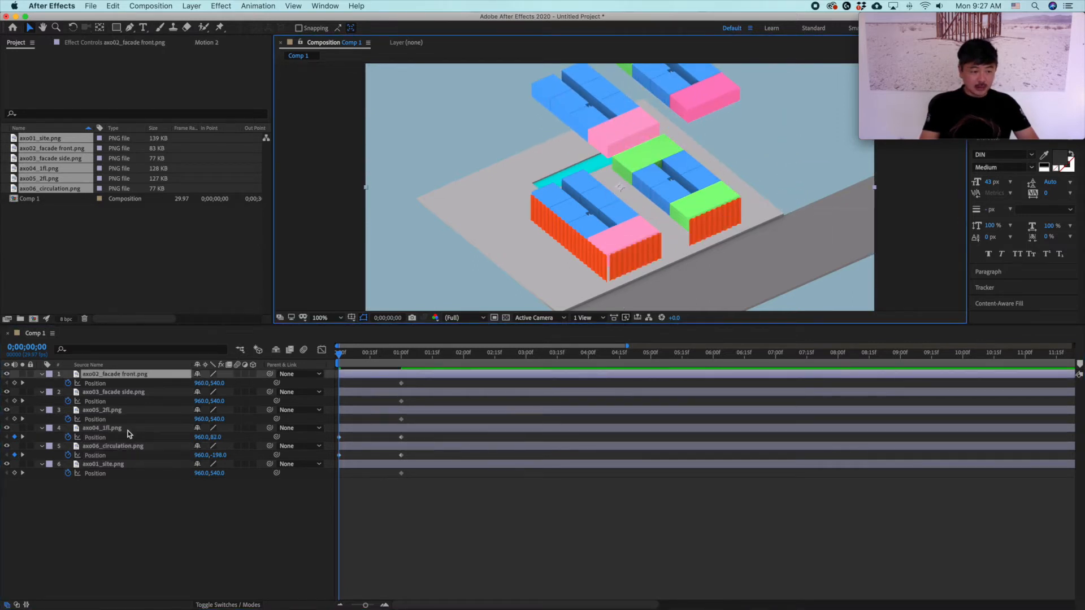
pyautogui.click(131, 429)
pyautogui.moveTo(748, 106); pyautogui.dragTo(749, 9)
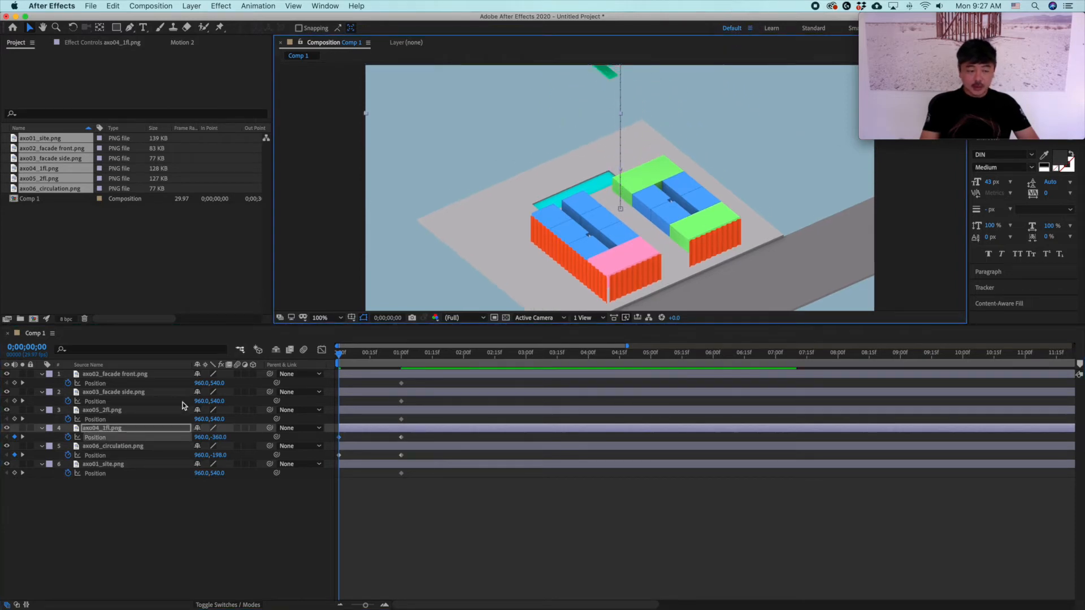
# At 0;00;00;00, raise axo06_circulation.png to about 960, -334 and axo05_2fl.png to about 960, -344, both out of the frame
pyautogui.press(',')
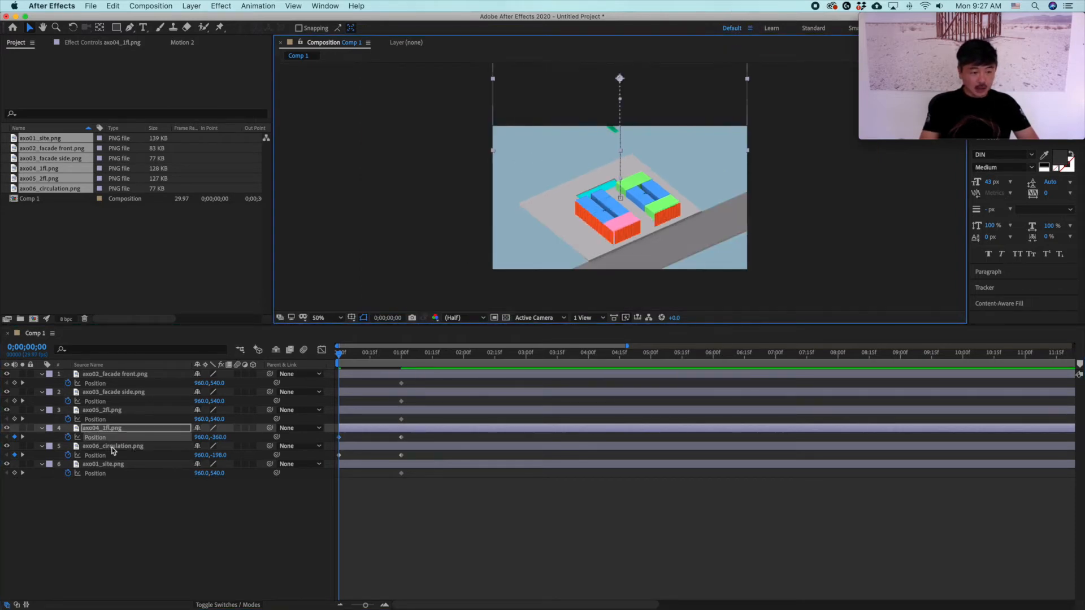
pyautogui.click(110, 446)
pyautogui.moveTo(705, 144); pyautogui.dragTo(703, 102)
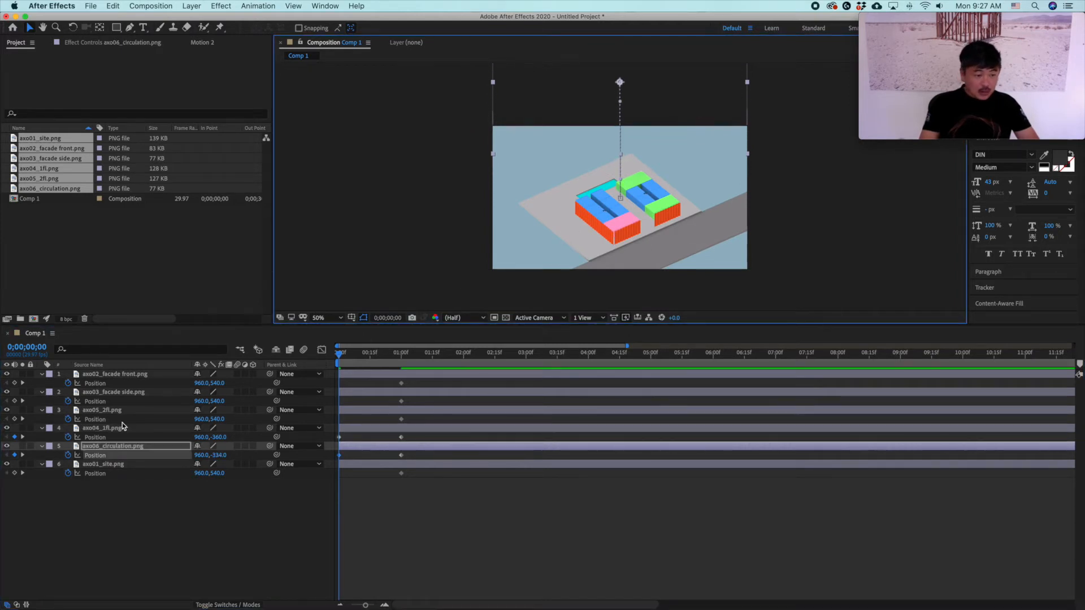
pyautogui.click(129, 410)
pyautogui.moveTo(722, 213); pyautogui.dragTo(724, 108)
# At 0;00;00;00, slide axo03_facade side.png diagonally out to about 112, 936 and axo02_facade front.png to about 1568, 1028
pyautogui.click(126, 395)
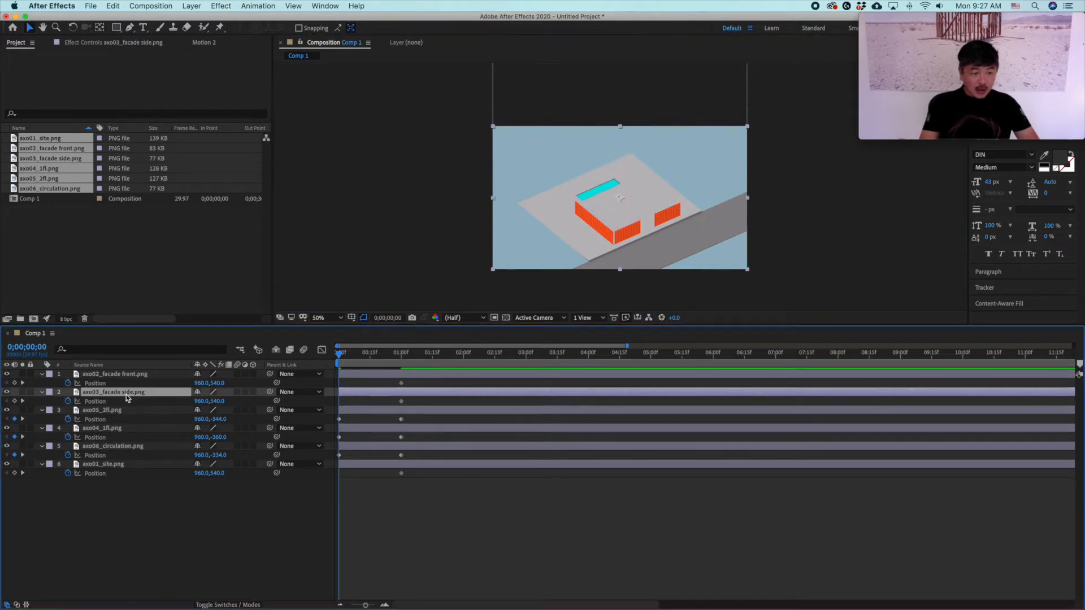
pyautogui.moveTo(656, 223); pyautogui.dragTo(534, 277)
pyautogui.press('super+z')
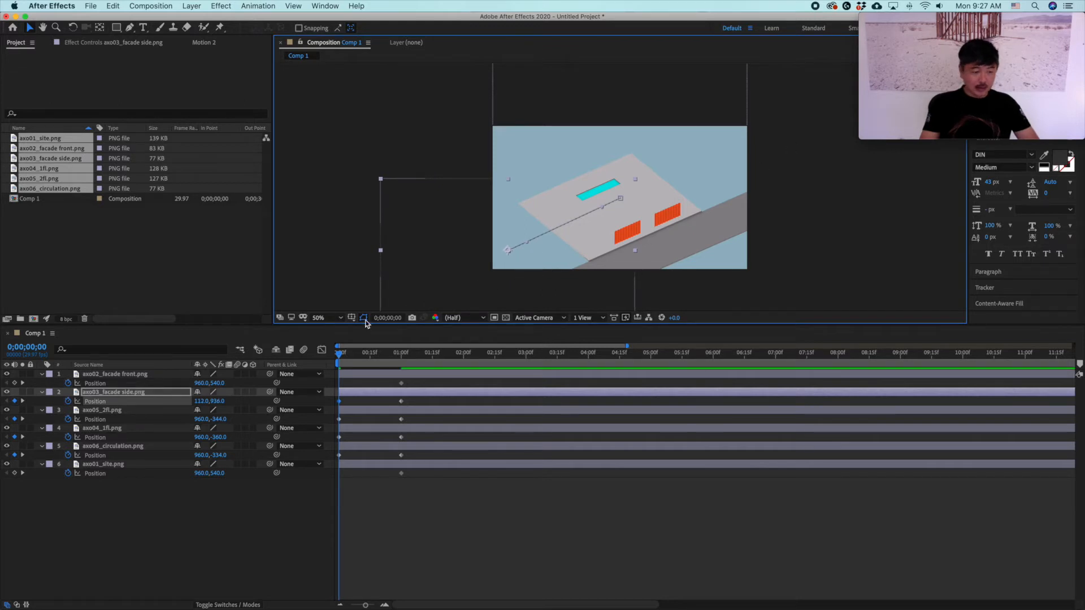
pyautogui.click(116, 374)
pyautogui.moveTo(685, 207); pyautogui.dragTo(758, 264)
pyautogui.moveTo(765, 268); pyautogui.dragTo(774, 277)
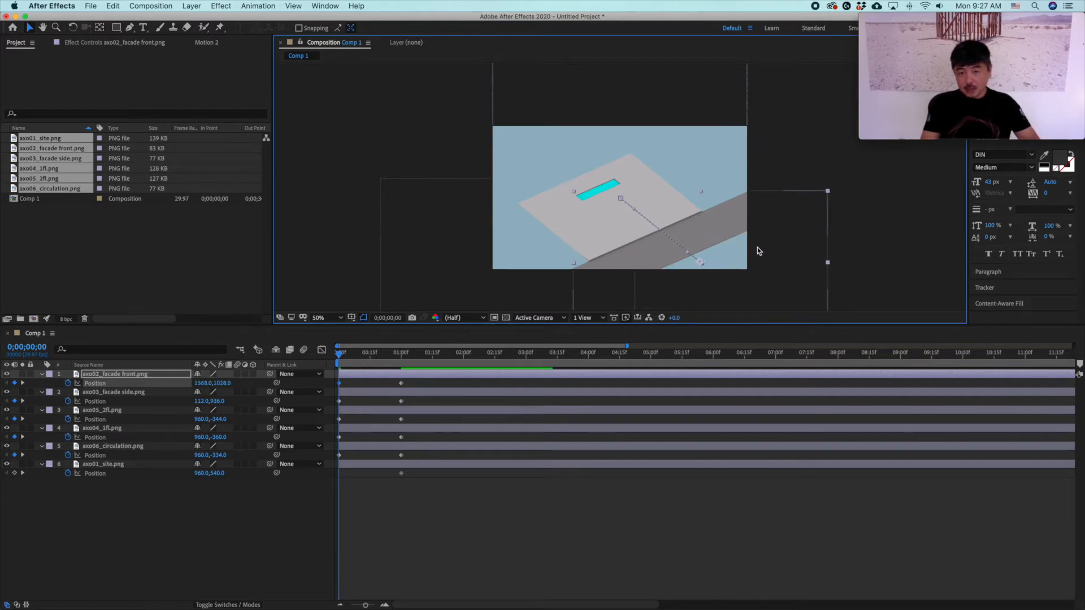
# Play back the building assembly animation from the first frame
pyautogui.click(341, 355)
pyautogui.press('space')
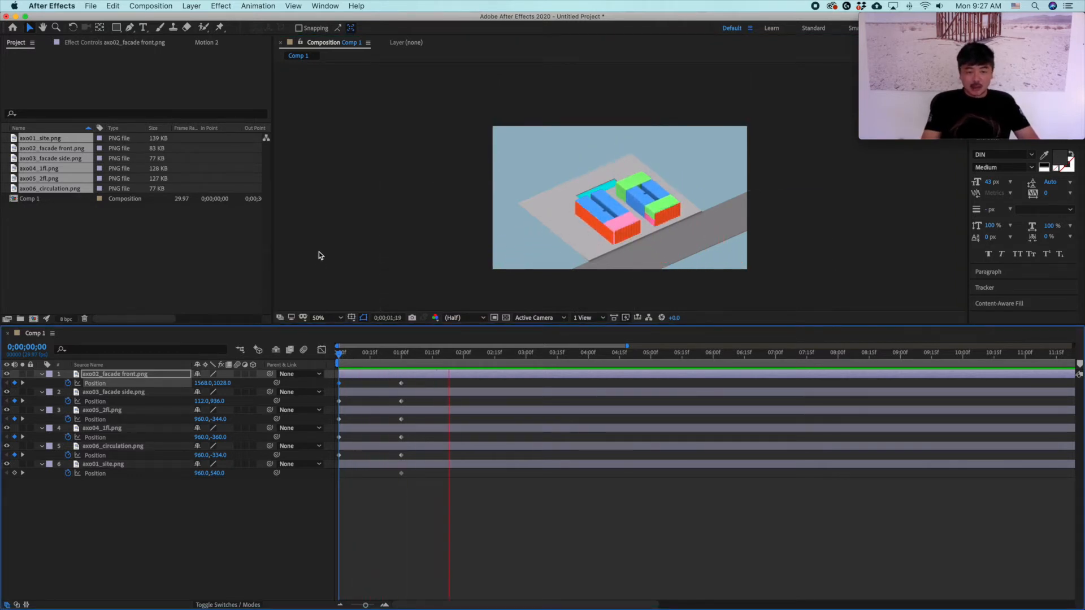
pyautogui.press('space')
# Ease the Position keyframes of the five building layers with Motion 2, setting the in-and-out ease to 50
pyautogui.moveTo(425, 369); pyautogui.dragTo(339, 460)
pyautogui.click(206, 42)
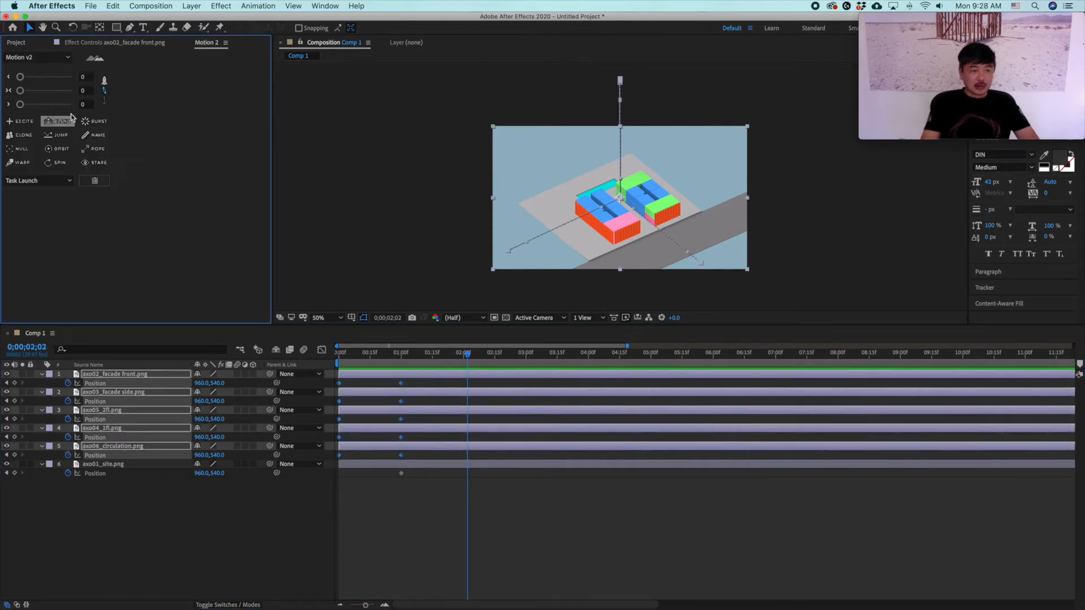
pyautogui.moveTo(23, 95); pyautogui.dragTo(48, 95)
# Preview the eased assembly animation from 0;00;00;00
pyautogui.click(314, 344)
pyautogui.press('Home')
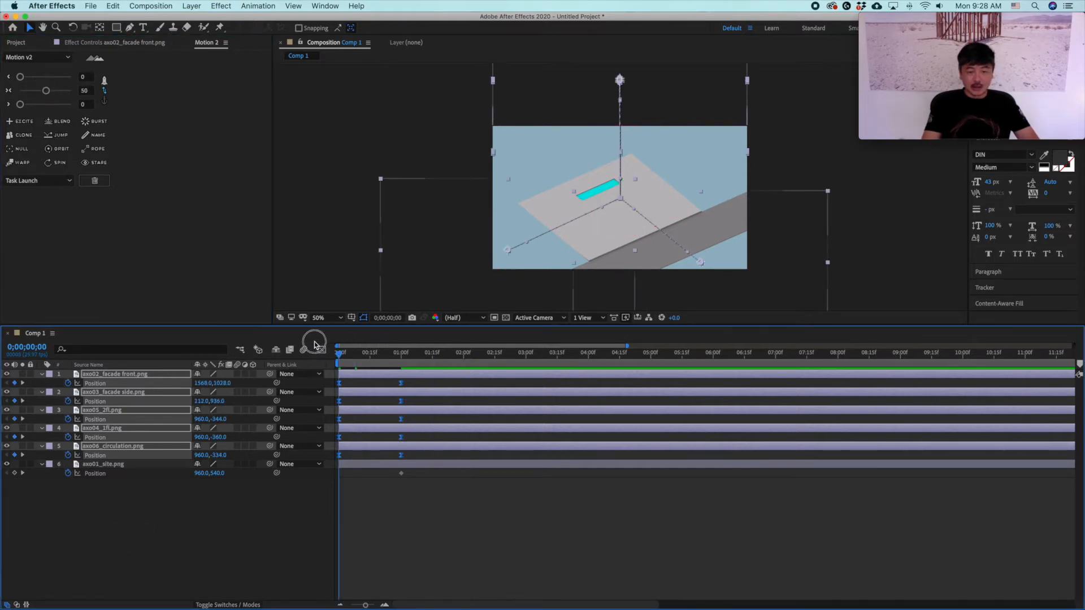
pyautogui.click(315, 251)
pyautogui.press('space')
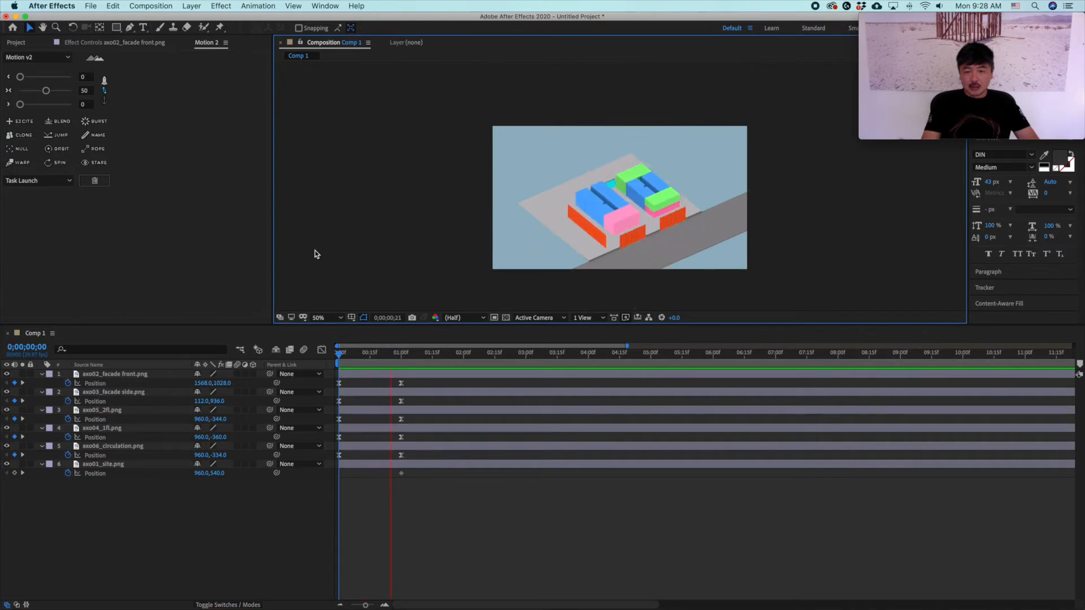
pyautogui.click(326, 351)
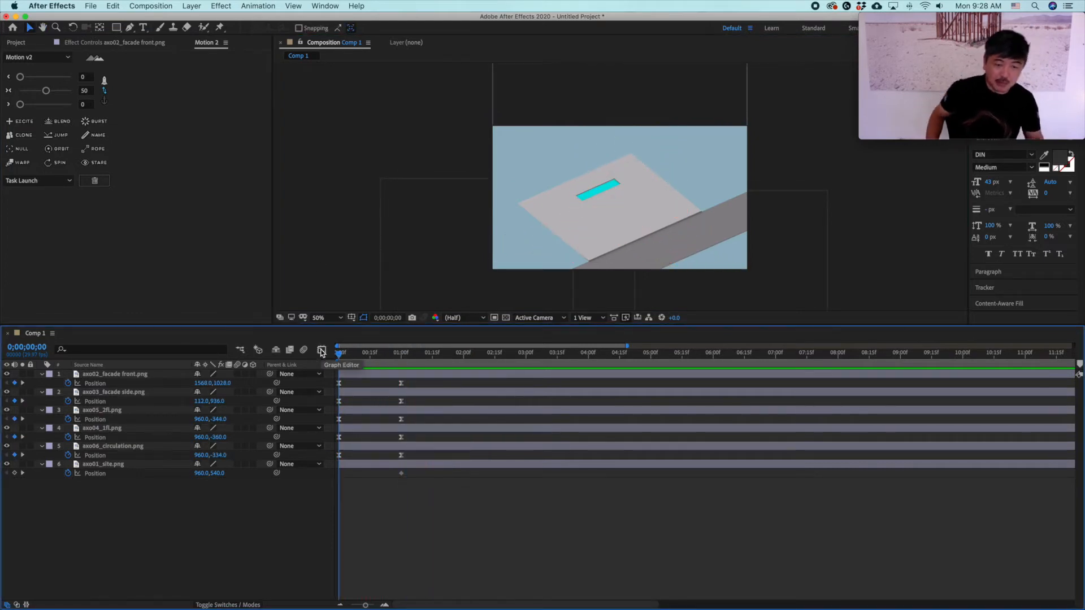
# Shift the five building layers' Position keyframes to start at 0;00;01;00, and those of the four layers above axo06_circulation.png to 0;00;01;15
pyautogui.moveTo(426, 383); pyautogui.dragTo(335, 440)
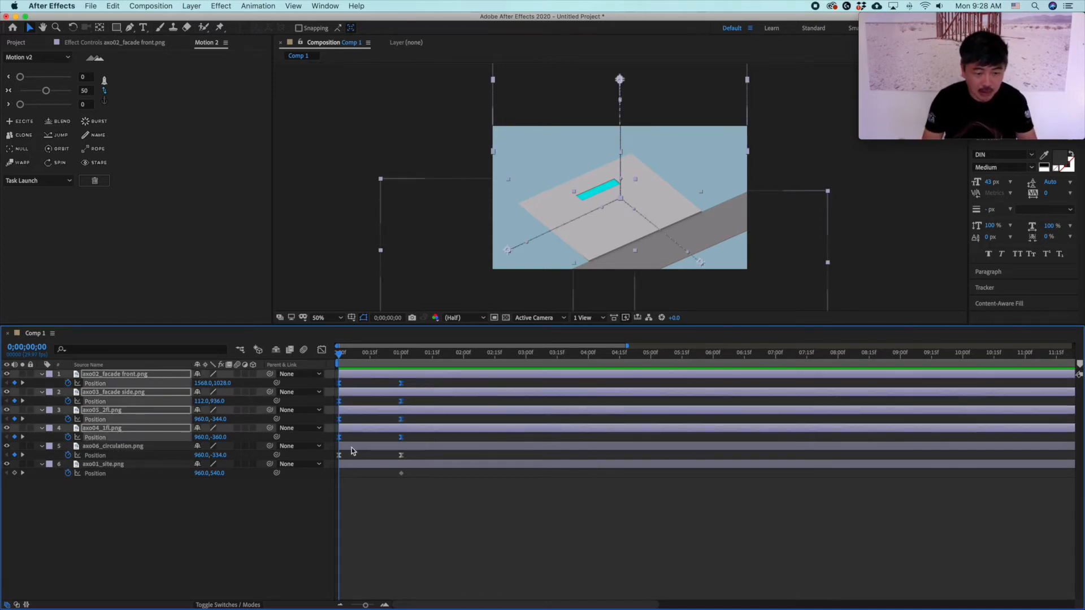
pyautogui.moveTo(420, 379); pyautogui.dragTo(398, 455)
pyautogui.moveTo(479, 382); pyautogui.dragTo(395, 443)
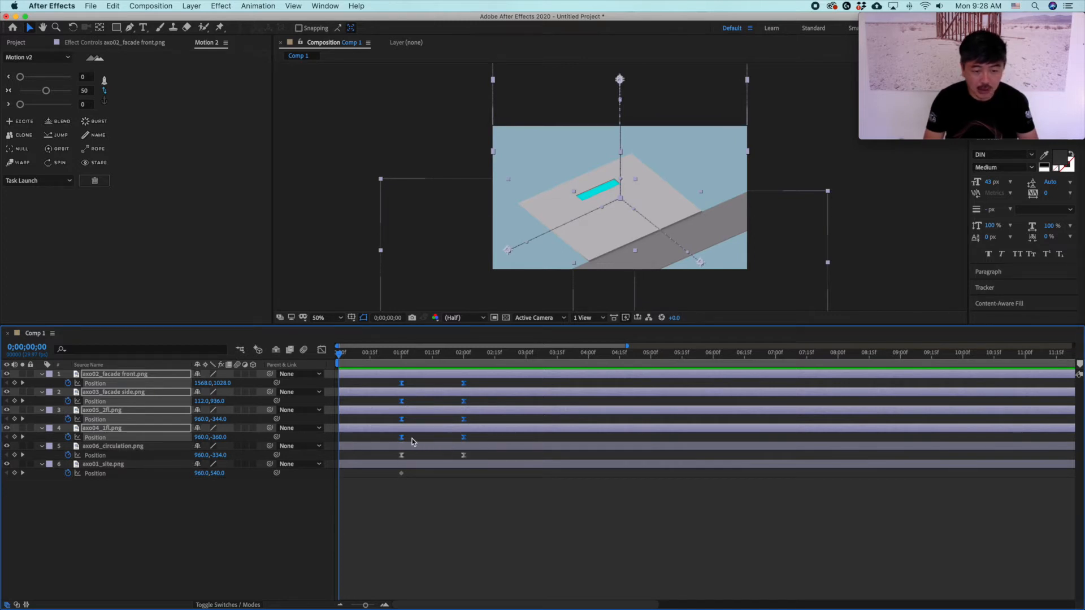
pyautogui.moveTo(403, 441); pyautogui.dragTo(434, 441)
# Stagger the keyframes of axo05_2fl.png, axo03_facade side.png and axo02_facade front.png to start at 0;00;02;00, 0;00;02;15 and 0;00;03;00, and preview the sequence
pyautogui.moveTo(518, 380); pyautogui.dragTo(464, 419)
pyautogui.moveTo(542, 381); pyautogui.dragTo(460, 386)
pyautogui.moveTo(536, 403); pyautogui.dragTo(496, 401)
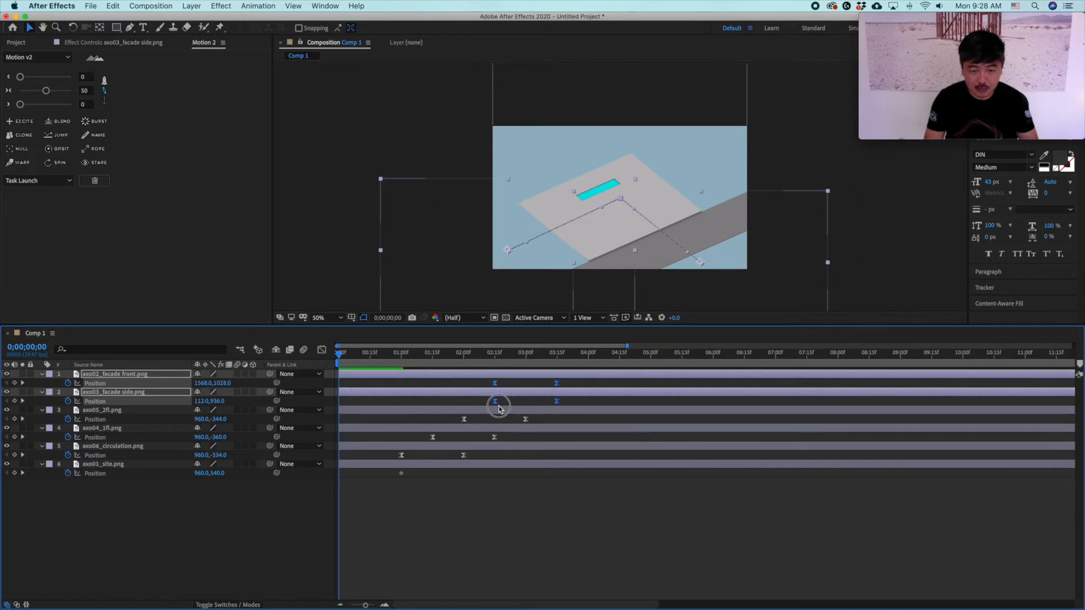
pyautogui.moveTo(582, 379); pyautogui.dragTo(526, 387)
pyautogui.press('space')
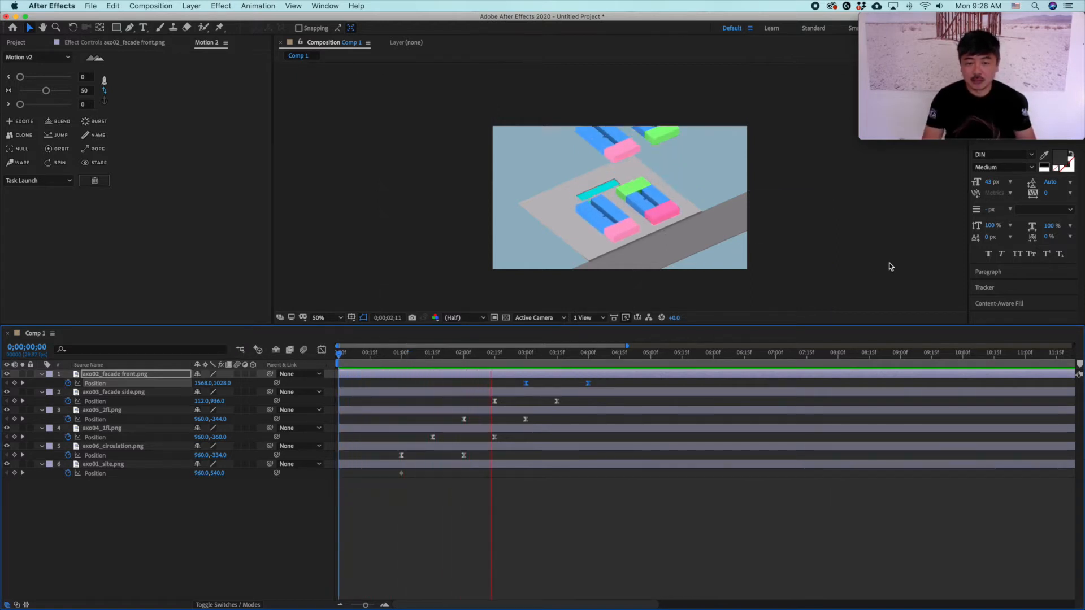
pyautogui.press('space')
# Add Position keyframes at 0;00;04;15 to all six layers to hold the assembled building
pyautogui.moveTo(631, 358)
pyautogui.mouseDown()
pyautogui.moveTo(587, 356)
pyautogui.moveTo(631, 359)
pyautogui.moveTo(600, 367)
pyautogui.moveTo(598, 358)
pyautogui.moveTo(648, 359)
pyautogui.moveTo(612, 360)
pyautogui.moveTo(623, 368)
pyautogui.mouseUp()
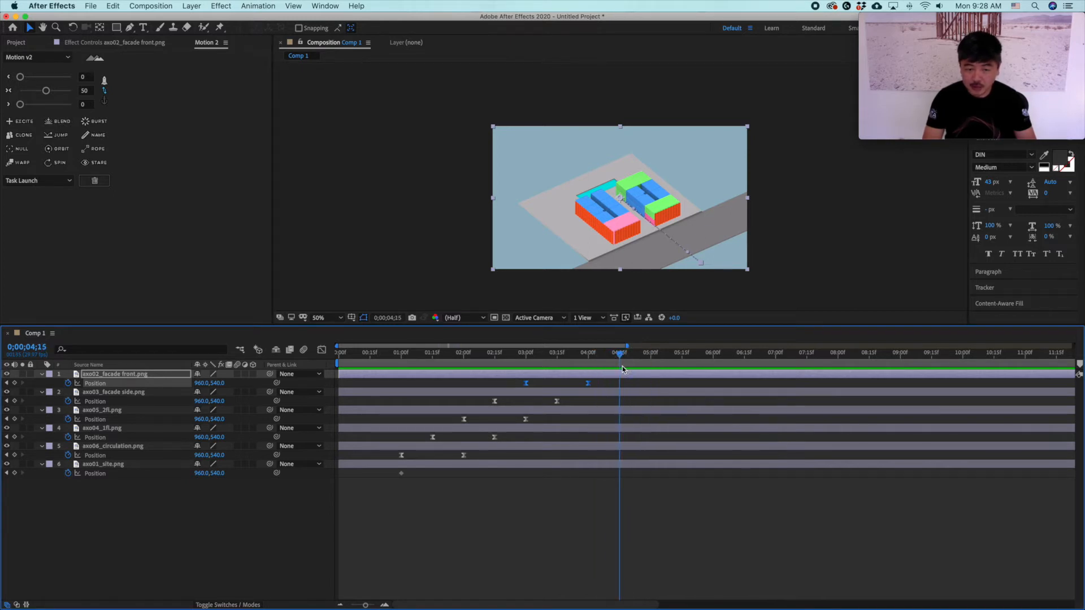
pyautogui.click(133, 376)
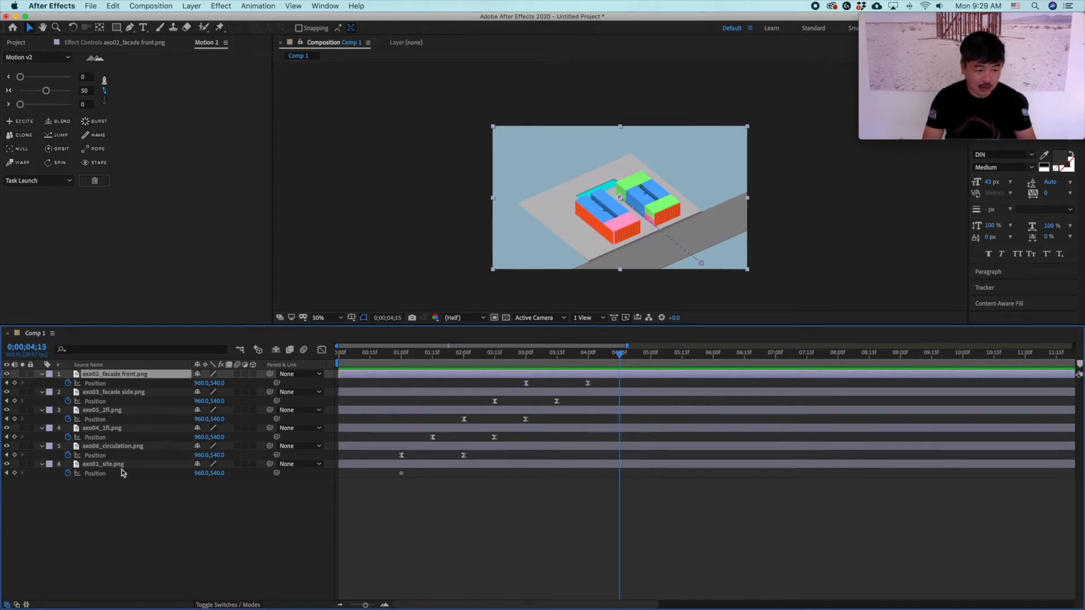
pyautogui.keyDown('shift'); pyautogui.click(123, 466); pyautogui.keyUp('shift')
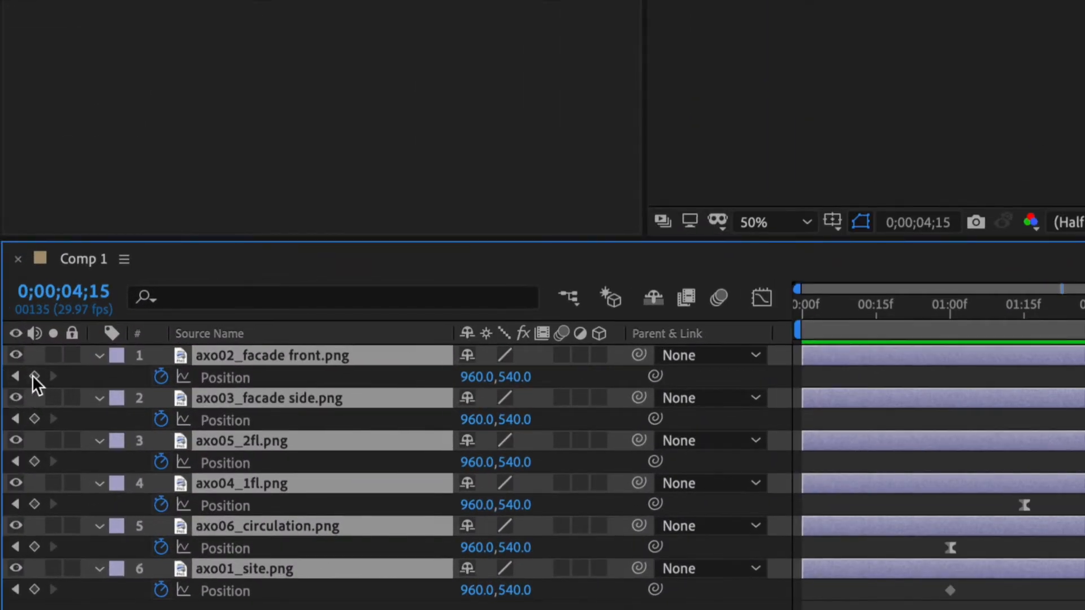
pyautogui.click(35, 376)
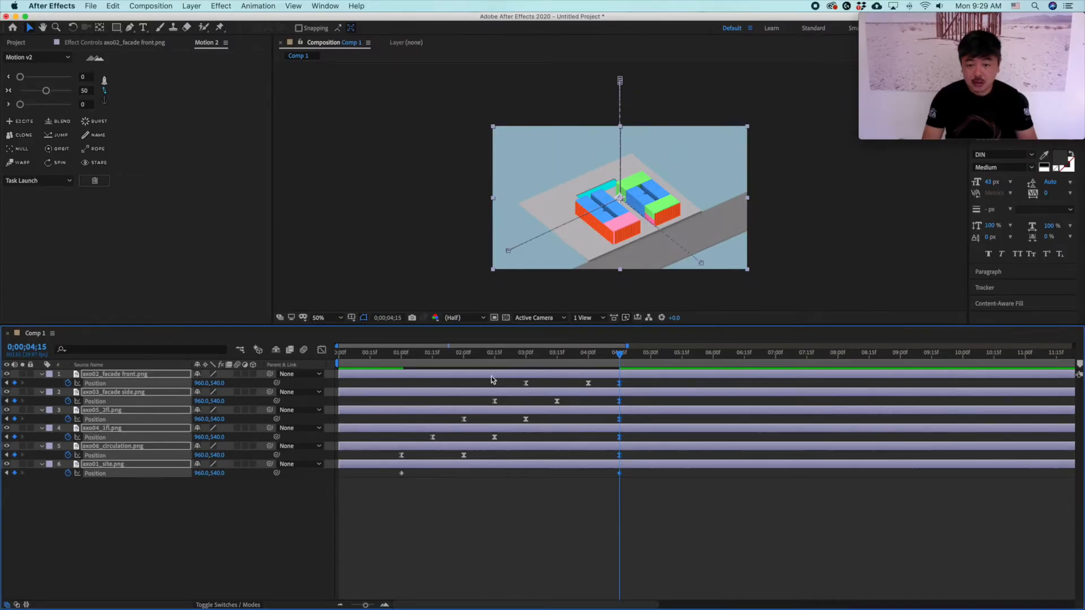
# At 0;00;05;15, slide axo02_facade front.png outward along its path to about 1148, 700
pyautogui.moveTo(628, 359); pyautogui.dragTo(682, 362)
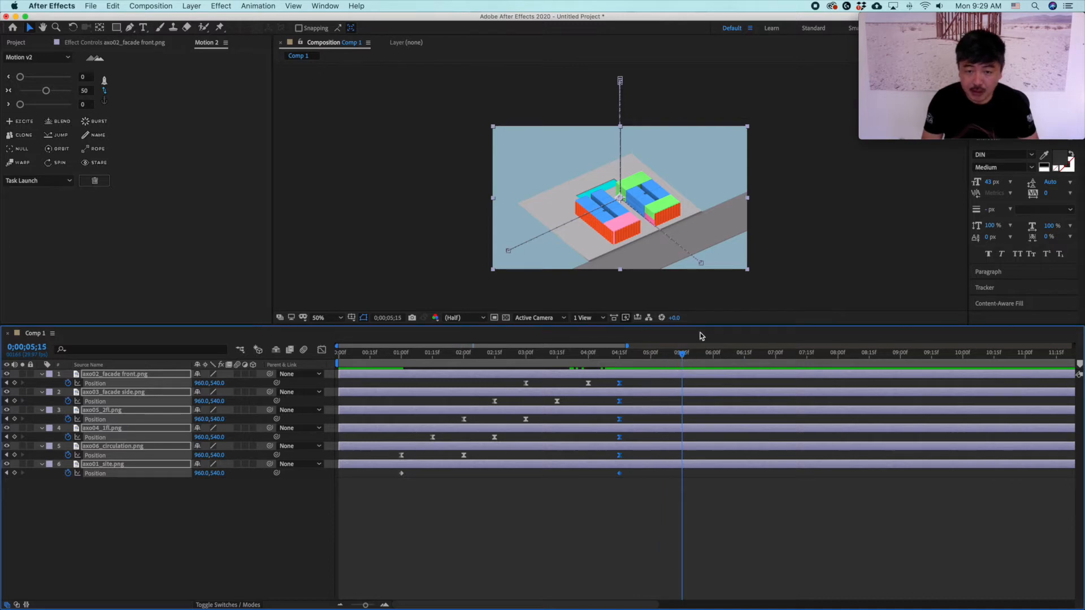
pyautogui.click(809, 244)
pyautogui.scroll(1, 677, 206)
pyautogui.scroll(-1, 677, 206)
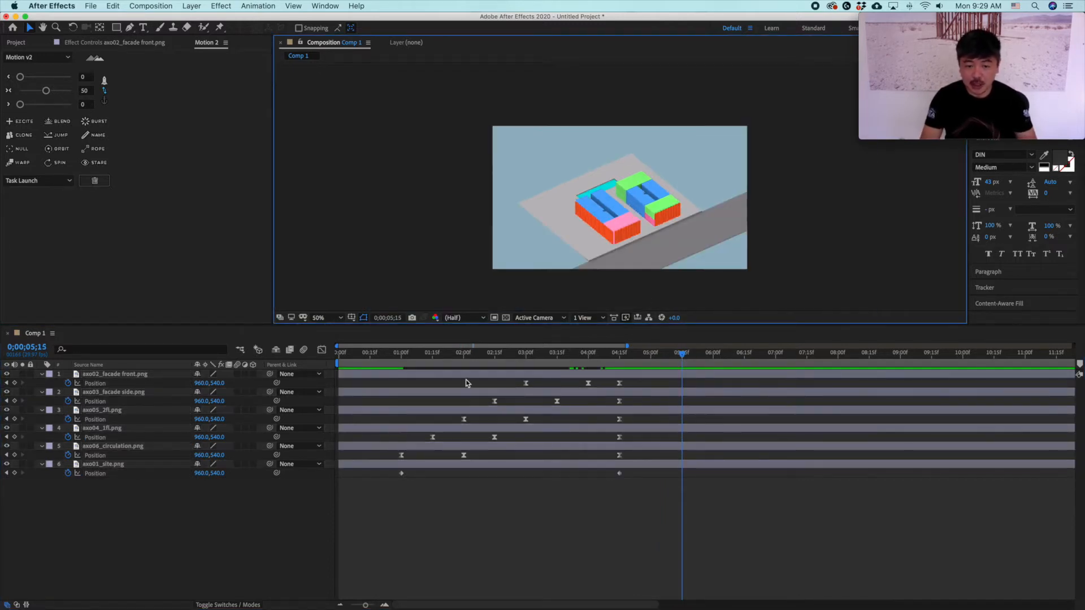
pyautogui.click(153, 377)
pyautogui.moveTo(674, 200); pyautogui.dragTo(717, 241)
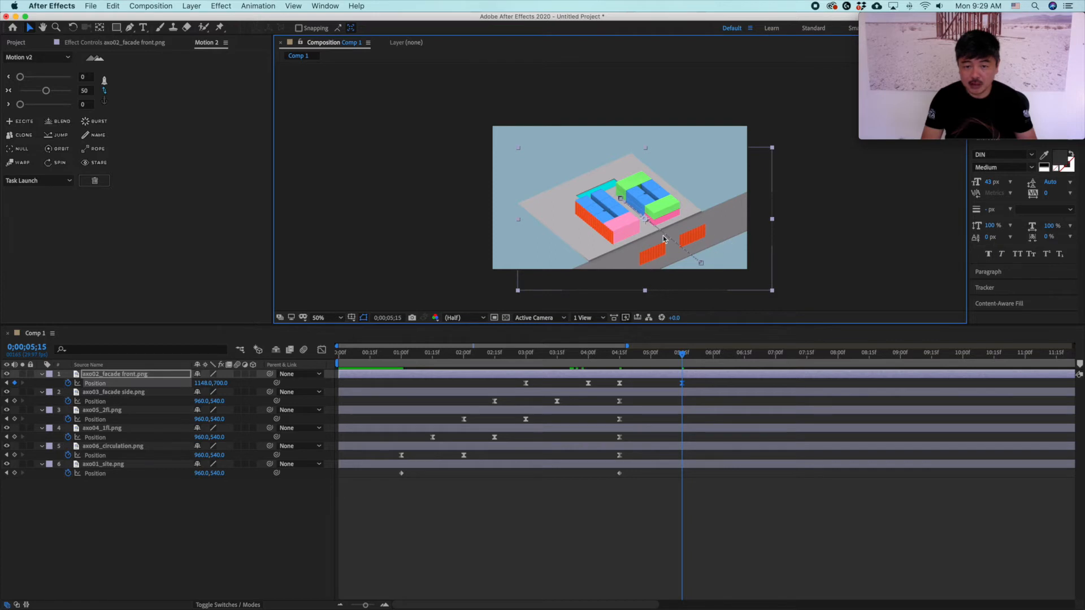
# Move axo03_facade side.png out to about 796, 620 and raise axo05_2fl.png to about 960, 228 at the same time
pyautogui.click(121, 395)
pyautogui.moveTo(605, 228); pyautogui.dragTo(581, 239)
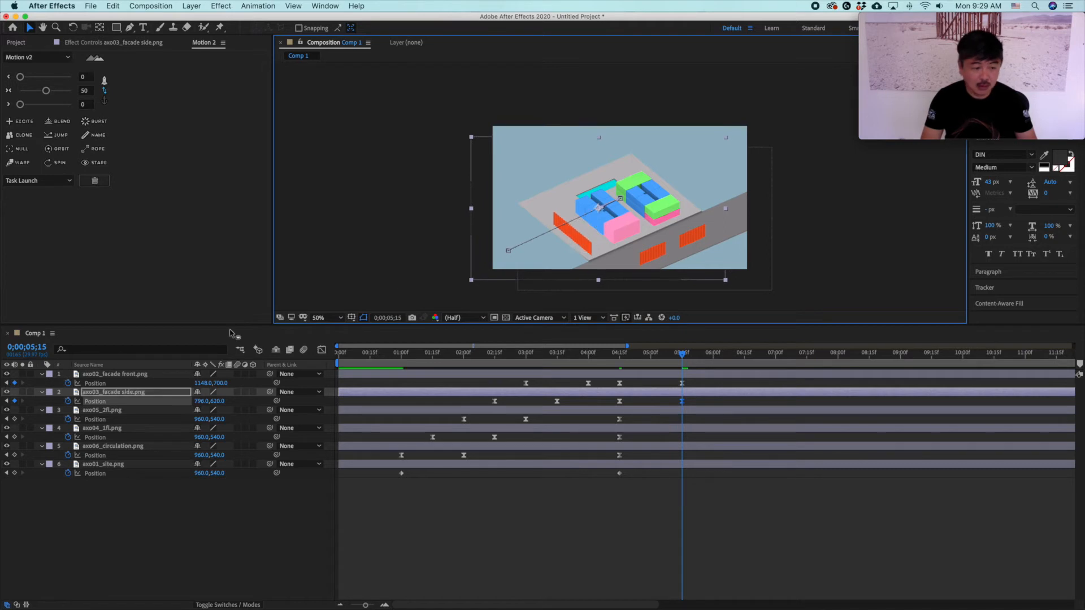
pyautogui.click(113, 410)
pyautogui.moveTo(693, 188); pyautogui.dragTo(691, 147)
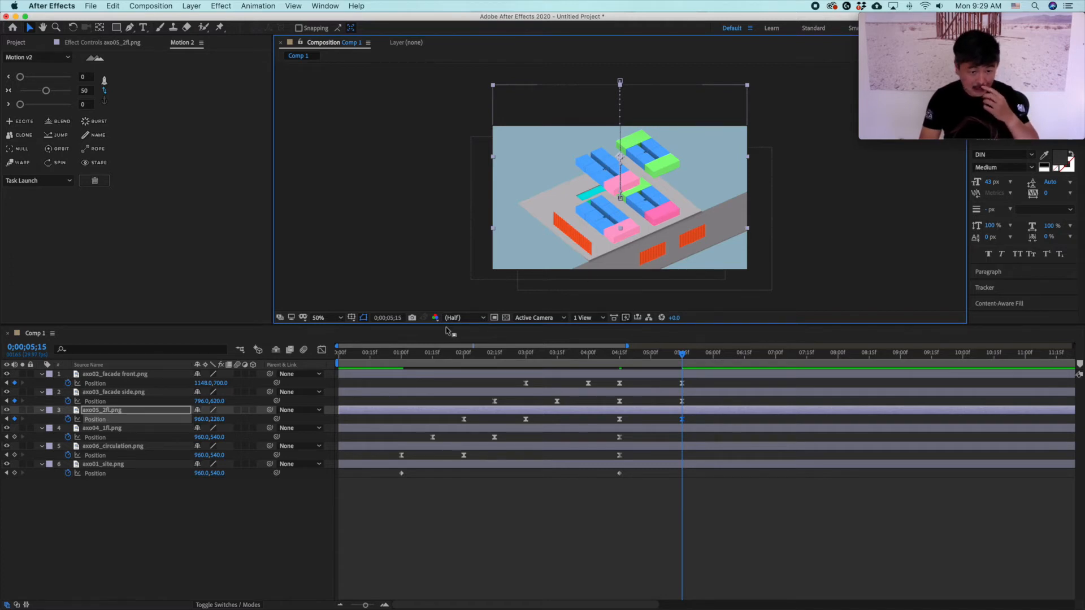
# Preview the assembly and partial explosion animation from near the start of the composition
pyautogui.moveTo(682, 356); pyautogui.dragTo(374, 357)
pyautogui.press('space')
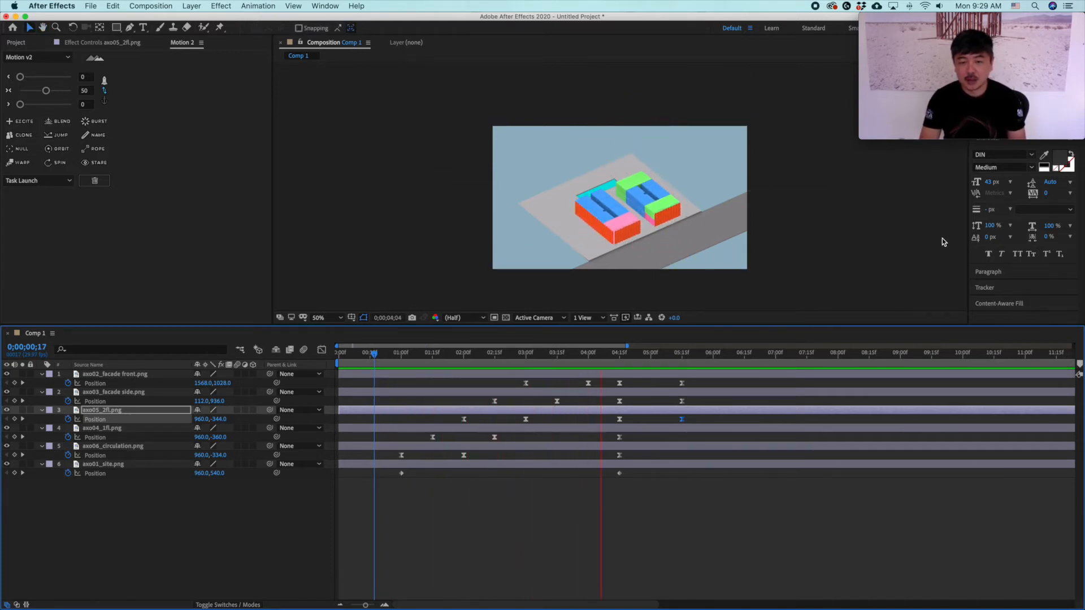
pyautogui.press('space')
# Show the exploded frame at 0;00;05;15 at 100% and full resolution, and capture a screenshot of the composition image
pyautogui.moveTo(715, 362); pyautogui.dragTo(681, 368)
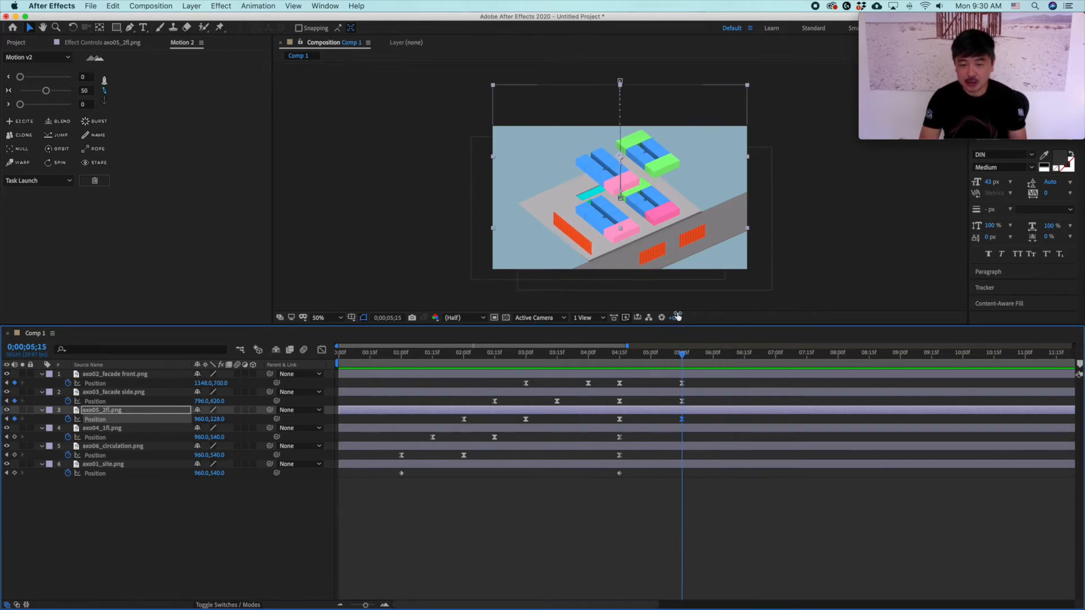
pyautogui.moveTo(702, 325); pyautogui.dragTo(702, 453)
pyautogui.press('/')
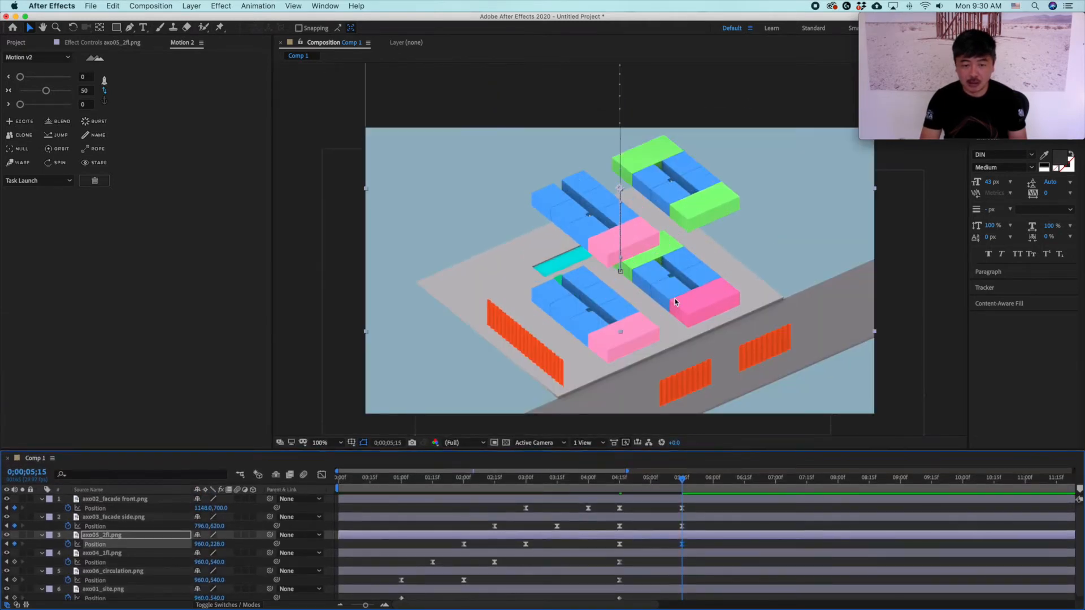
pyautogui.moveTo(716, 207)
pyautogui.mouseDown()
pyautogui.moveTo(696, 191)
pyautogui.moveTo(701, 201)
pyautogui.mouseUp()
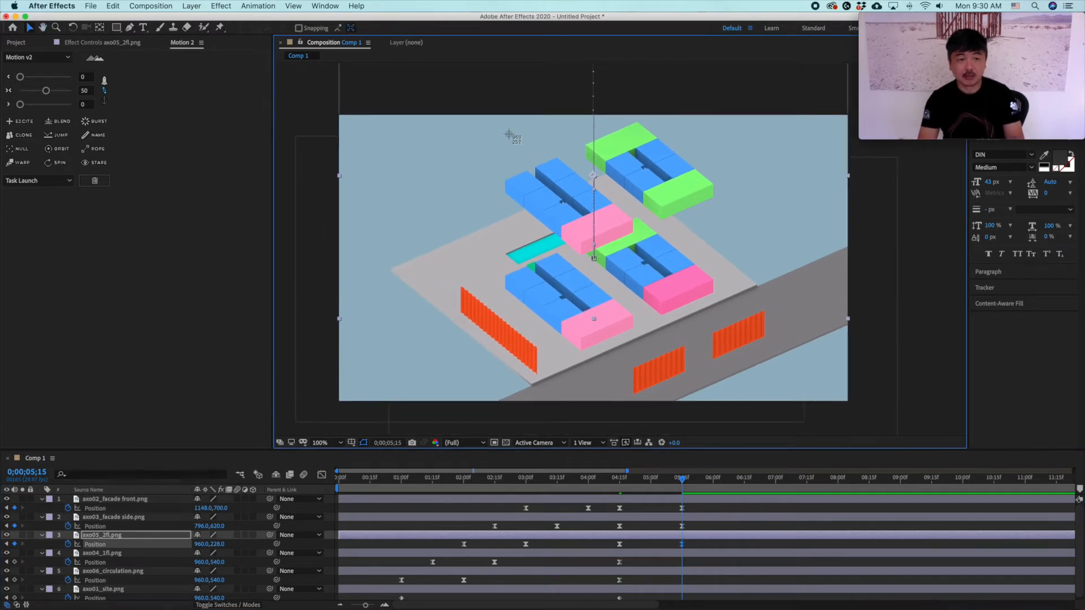
pyautogui.moveTo(339, 116); pyautogui.dragTo(839, 400)
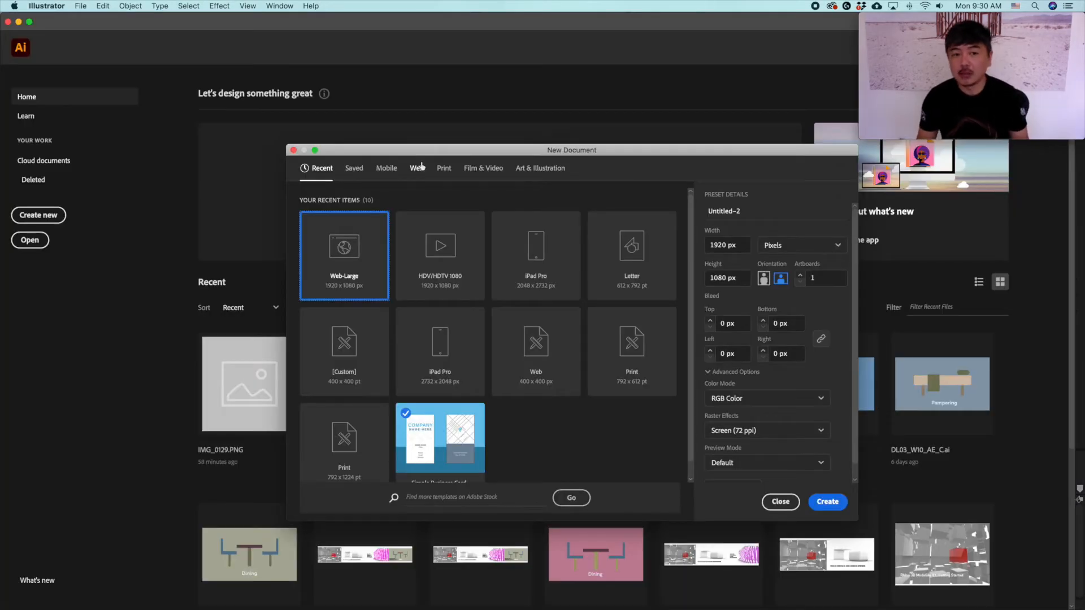
# Create a 1920 × 1080 px RGB document in Illustrator and place the newest capture from Dropbox's Screenshots folder at the artboard's upper-left corner
pyautogui.moveTo(457, 149); pyautogui.dragTo(425, 133)
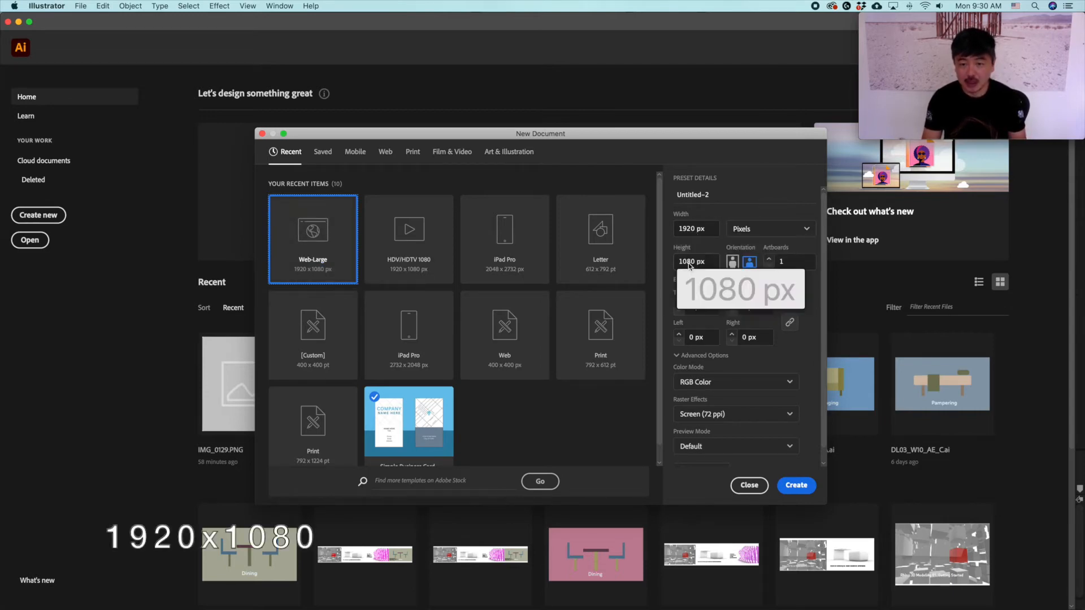
pyautogui.click(804, 484)
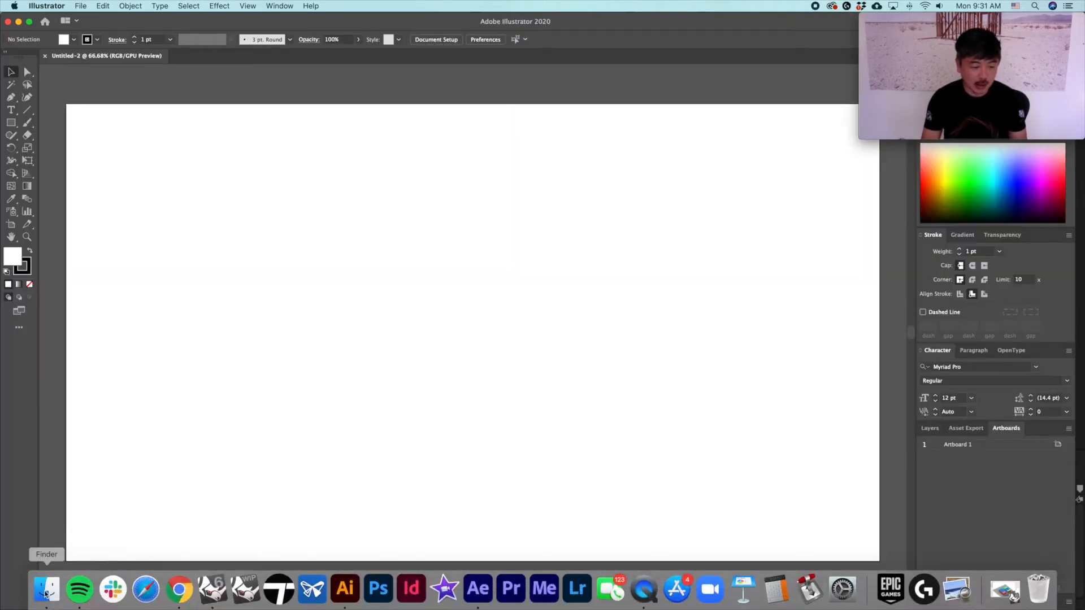
pyautogui.click(47, 589)
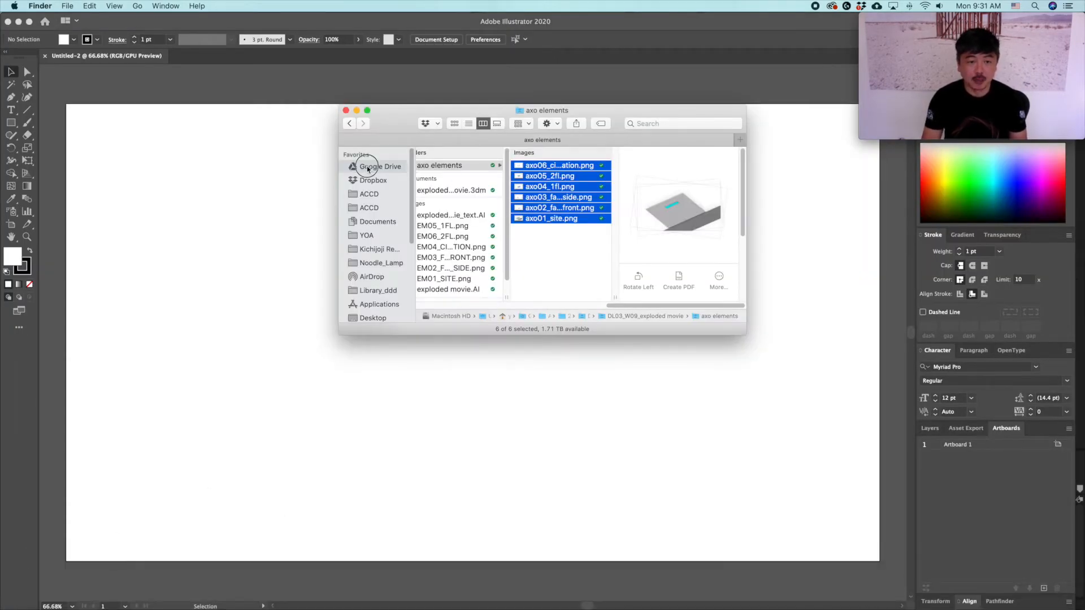
pyautogui.click(369, 181)
pyautogui.click(456, 167)
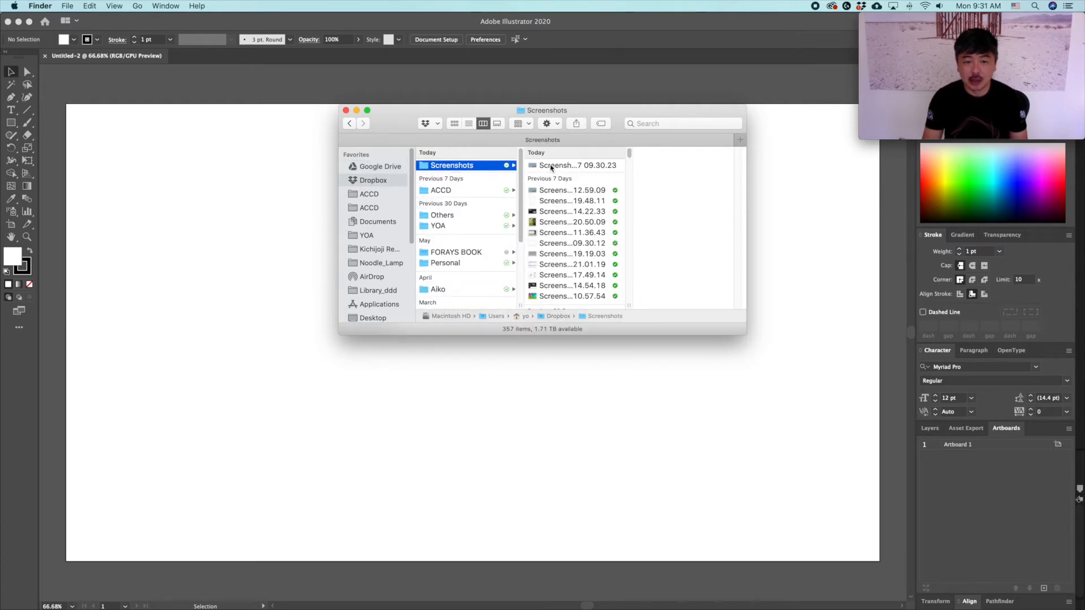
pyautogui.moveTo(223, 224); pyautogui.dragTo(277, 193)
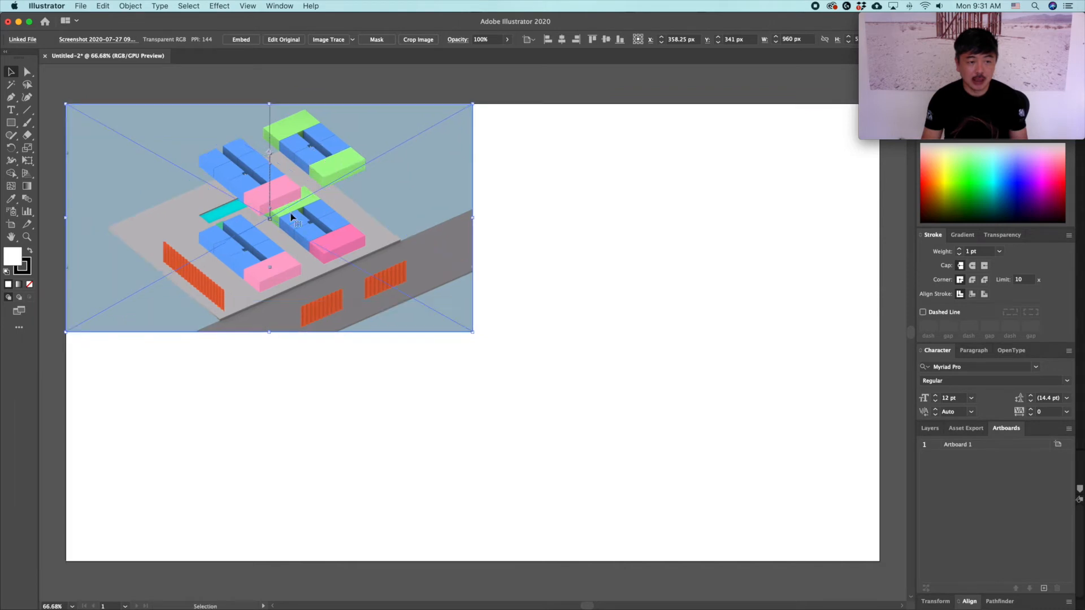
# Scale the placed screenshot proportionally to fill the artboard and deselect it
pyautogui.press('super+minus')
pyautogui.moveTo(452, 319); pyautogui.dragTo(754, 510)
pyautogui.click(821, 382)
pyautogui.press('super+equal')
pyautogui.press('super+minus')
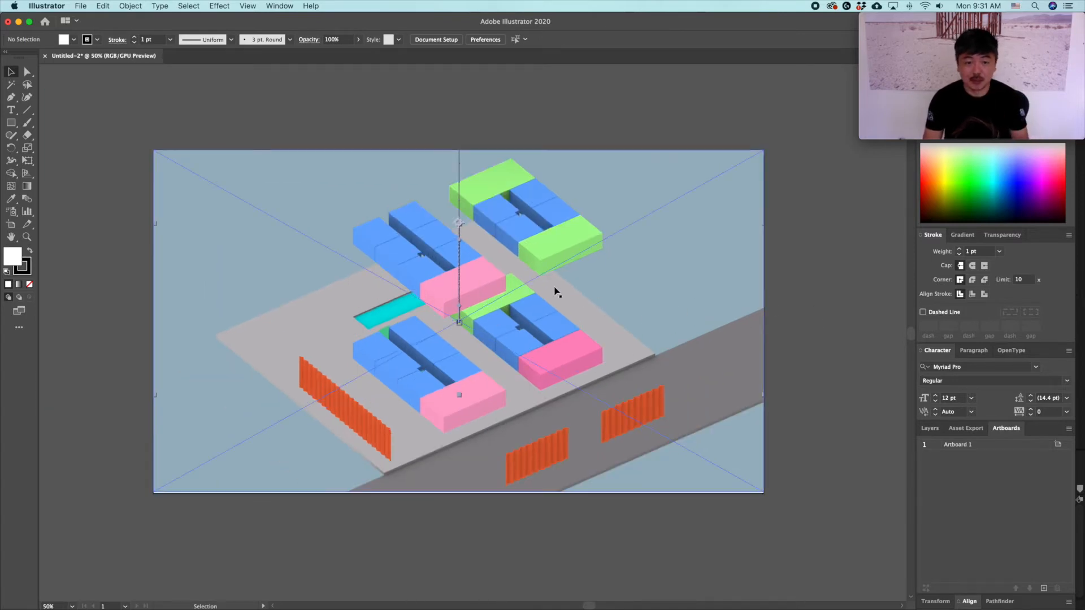
# Draw an unfilled two-segment leader line with the Pen tool, running diagonally from the lower pink block and ending in a short horizontal segment
pyautogui.scroll(1, 559, 291)
pyautogui.scroll(-1, 868, 342)
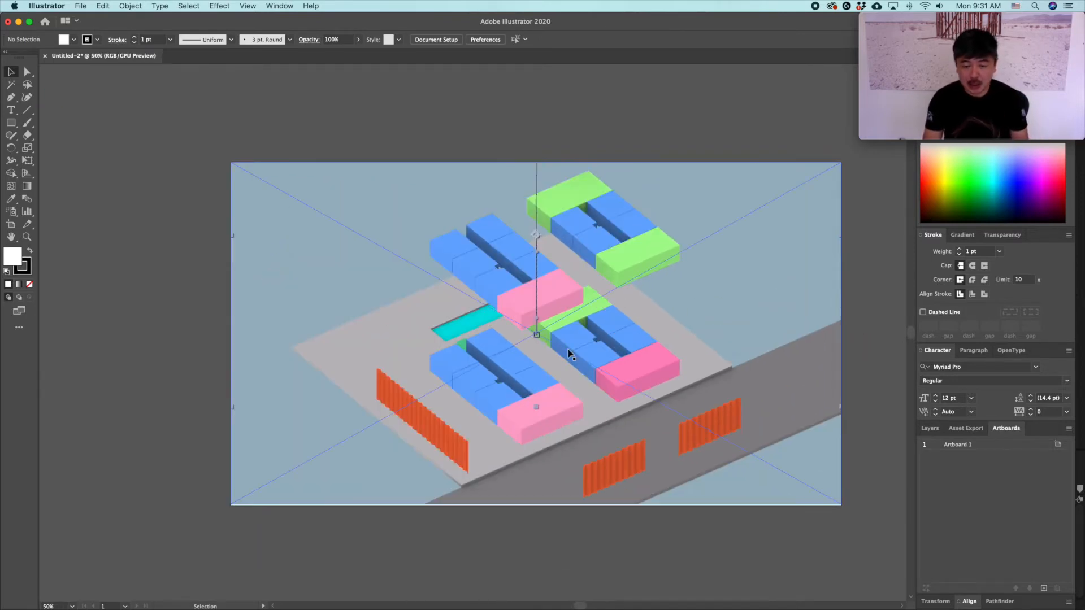
pyautogui.hscroll(3, 569, 347)
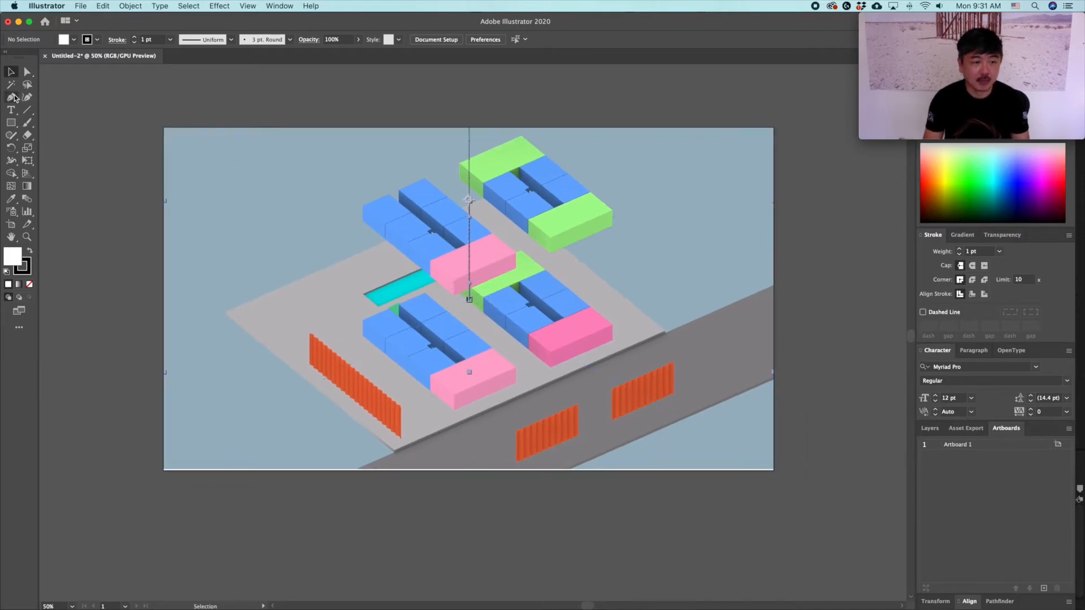
pyautogui.click(593, 331)
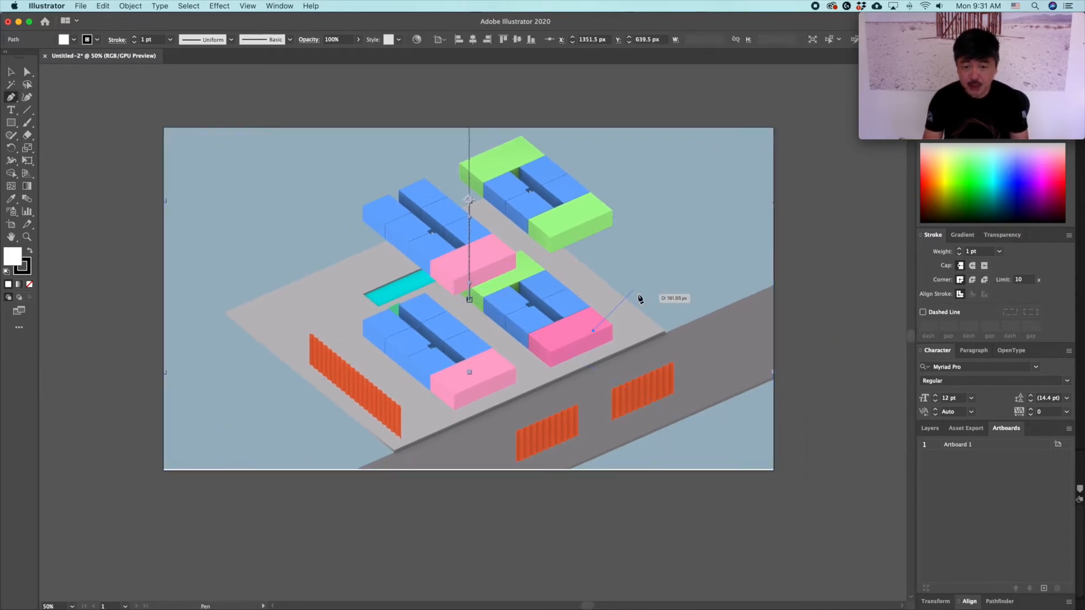
pyautogui.click(635, 288)
pyautogui.click(677, 289)
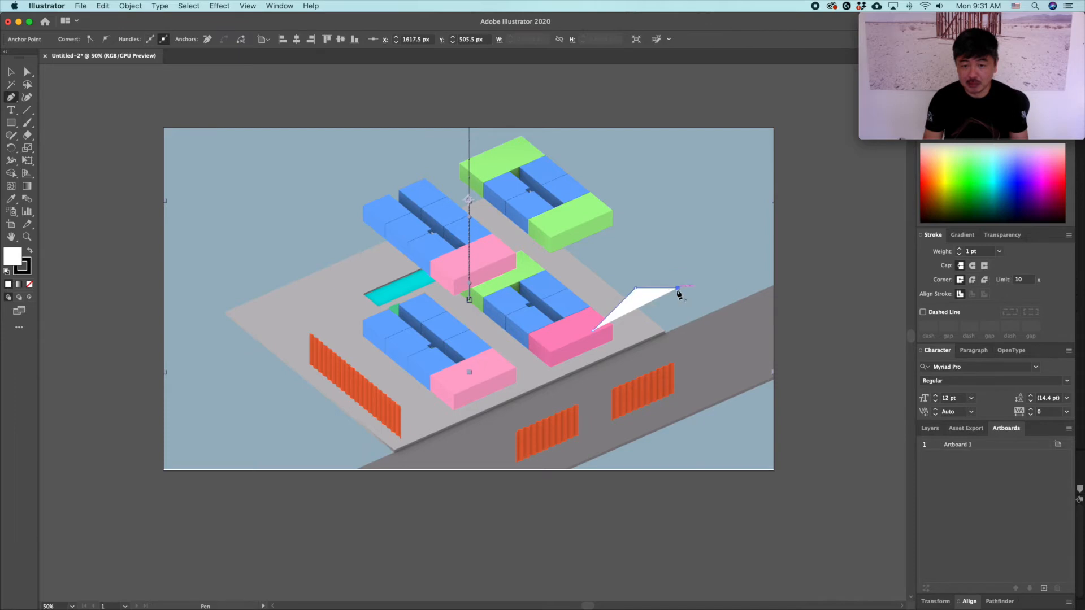
pyautogui.press('v')
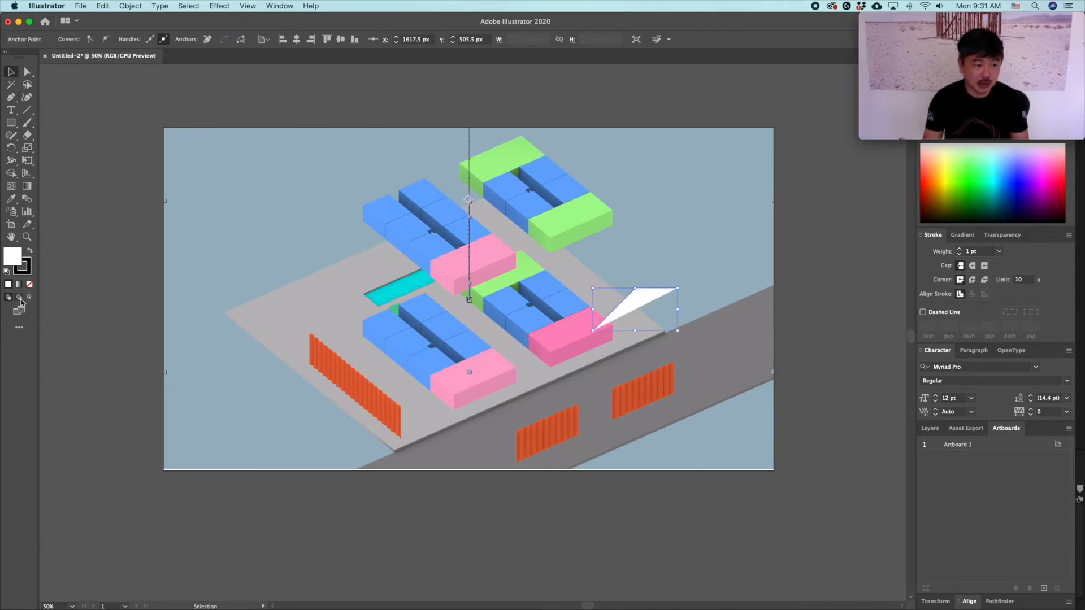
pyautogui.click(29, 285)
# Set the leader line's stroke to dark grey 424242 with a weight of 3 pt
pyautogui.moveTo(963, 26)
pyautogui.moveTo(963, 27); pyautogui.dragTo(780, 26)
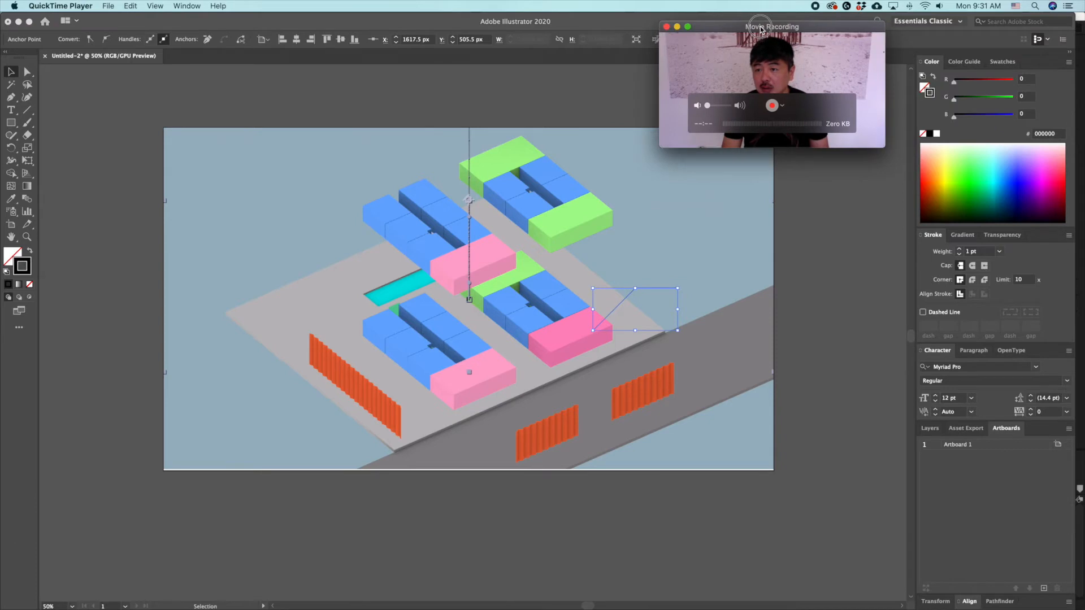
pyautogui.click(932, 137)
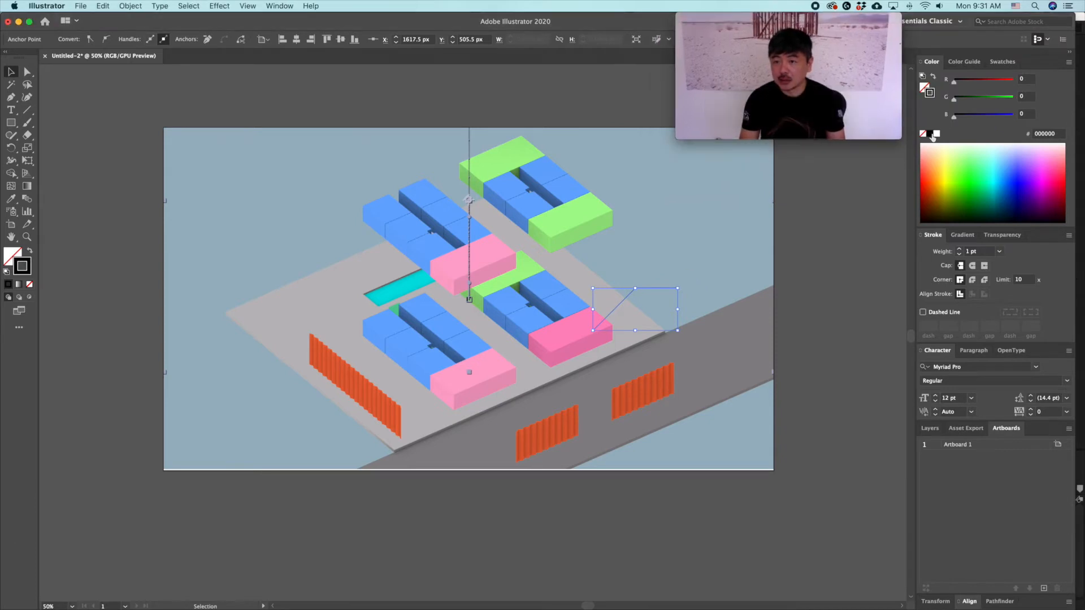
pyautogui.doubleClick(929, 93)
pyautogui.moveTo(261, 275)
pyautogui.mouseDown()
pyautogui.moveTo(258, 286)
pyautogui.moveTo(281, 278)
pyautogui.mouseUp()
pyautogui.click(507, 189)
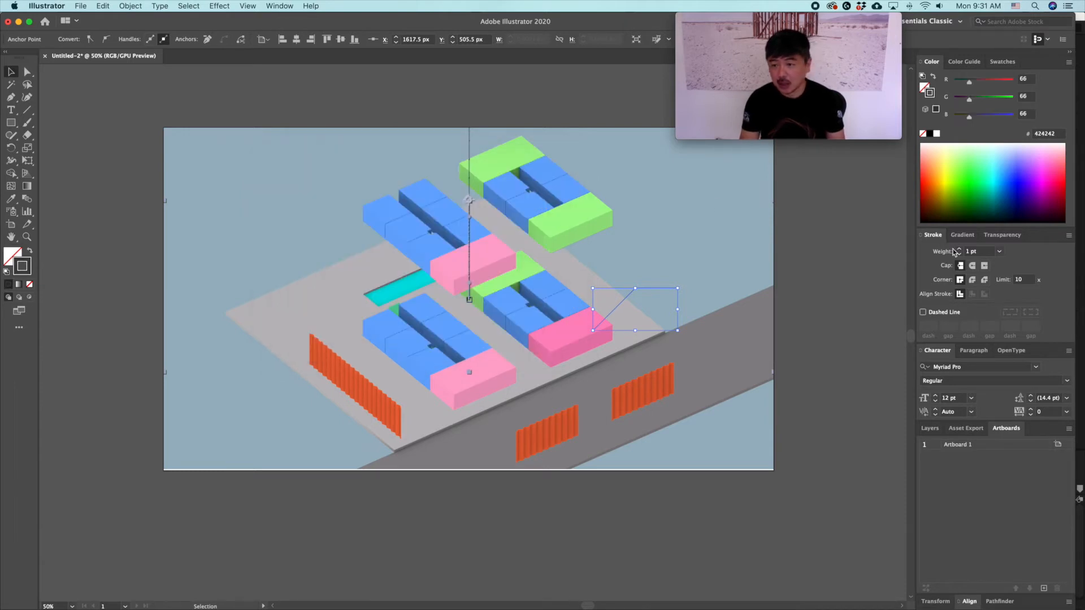
pyautogui.click(959, 251)
pyautogui.click(959, 250)
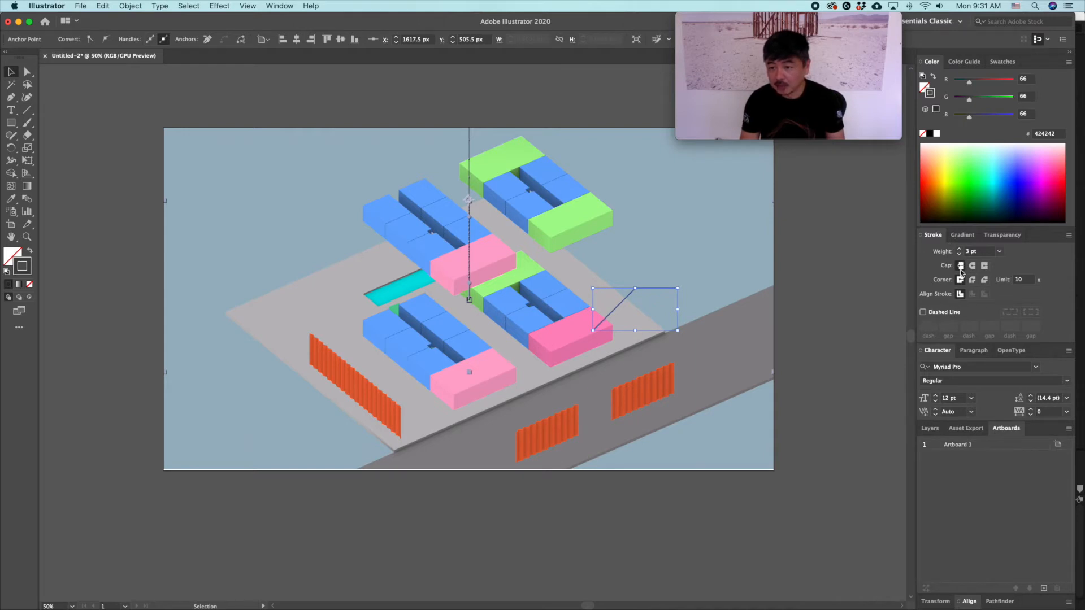
# Show the full stroke options and put the open-circle arrowhead Arrow 24 on the leader line's end at the pink block
pyautogui.click(924, 237)
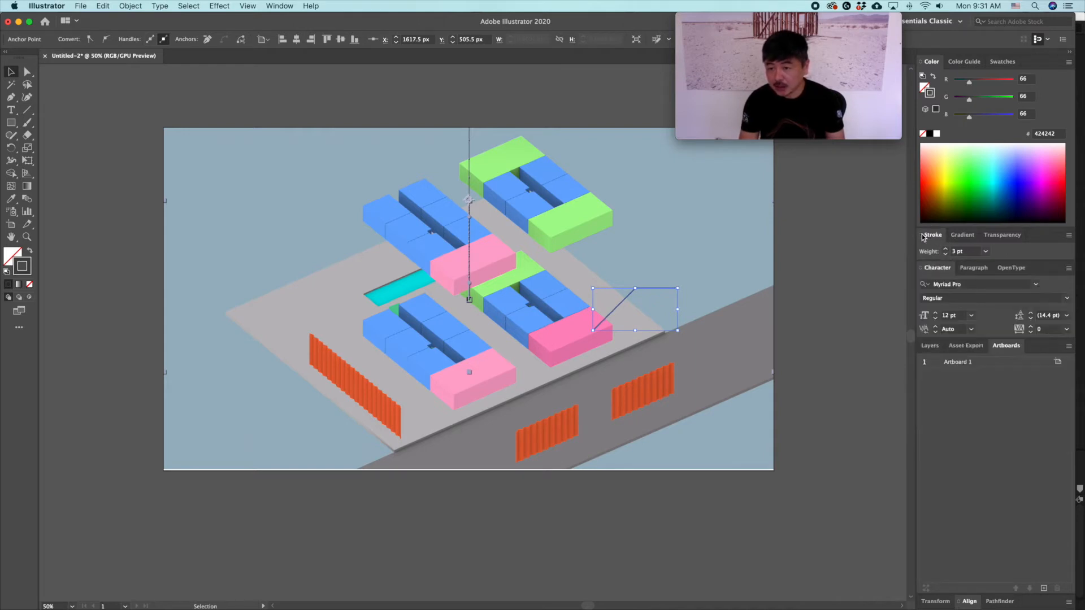
pyautogui.click(924, 238)
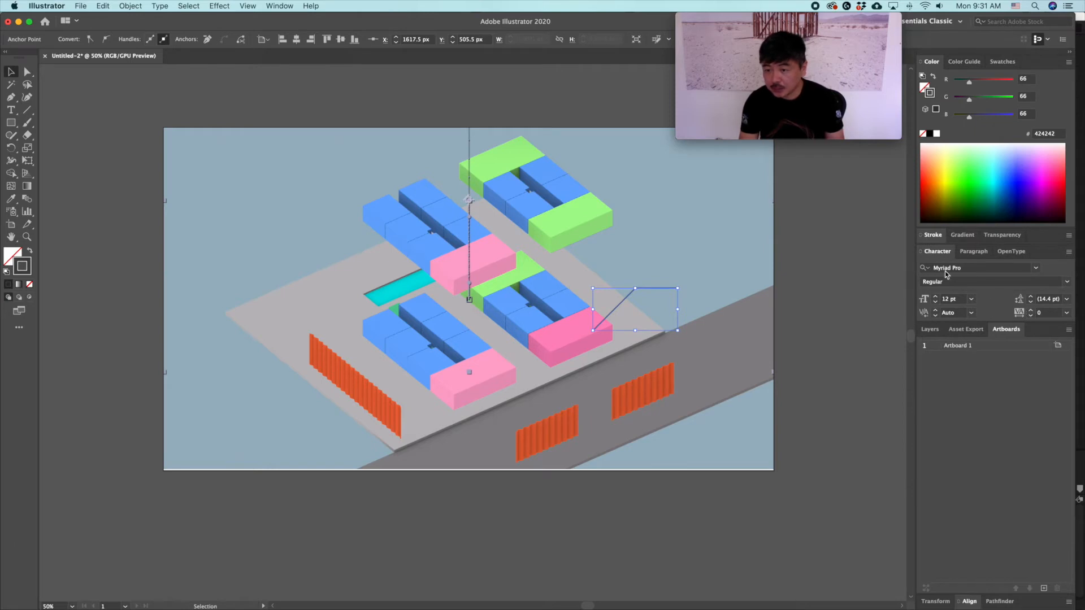
pyautogui.click(923, 238)
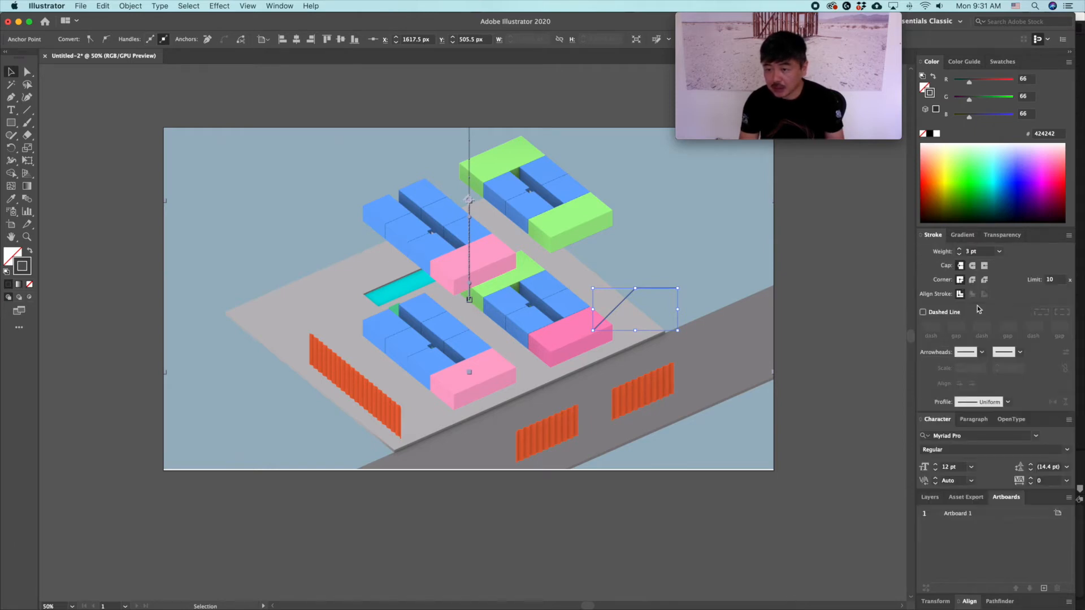
pyautogui.click(1019, 352)
pyautogui.scroll(-10, 985, 449)
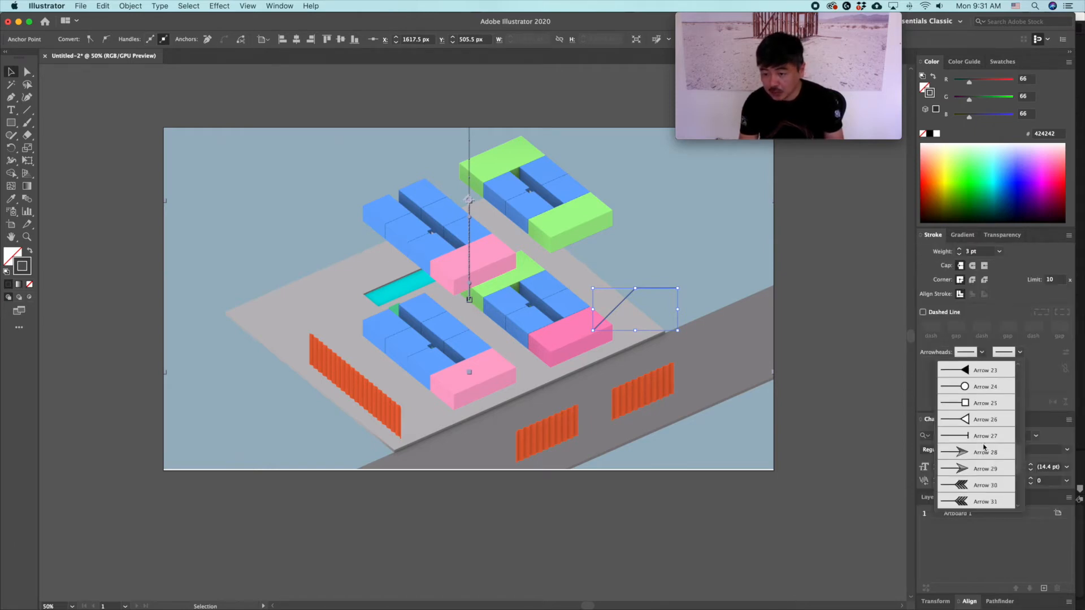
pyautogui.click(982, 386)
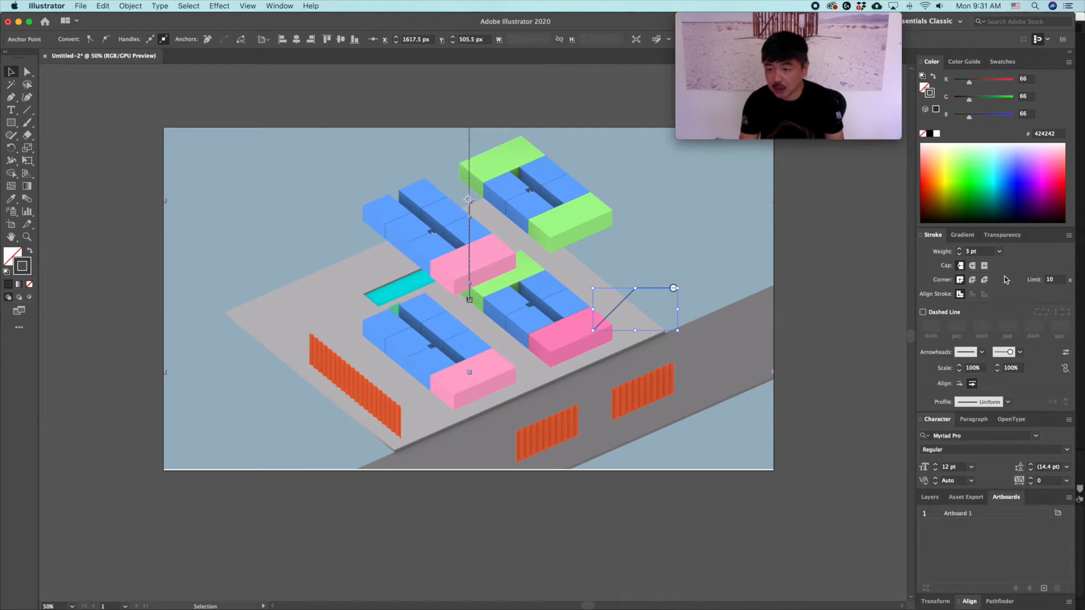
pyautogui.click(1066, 352)
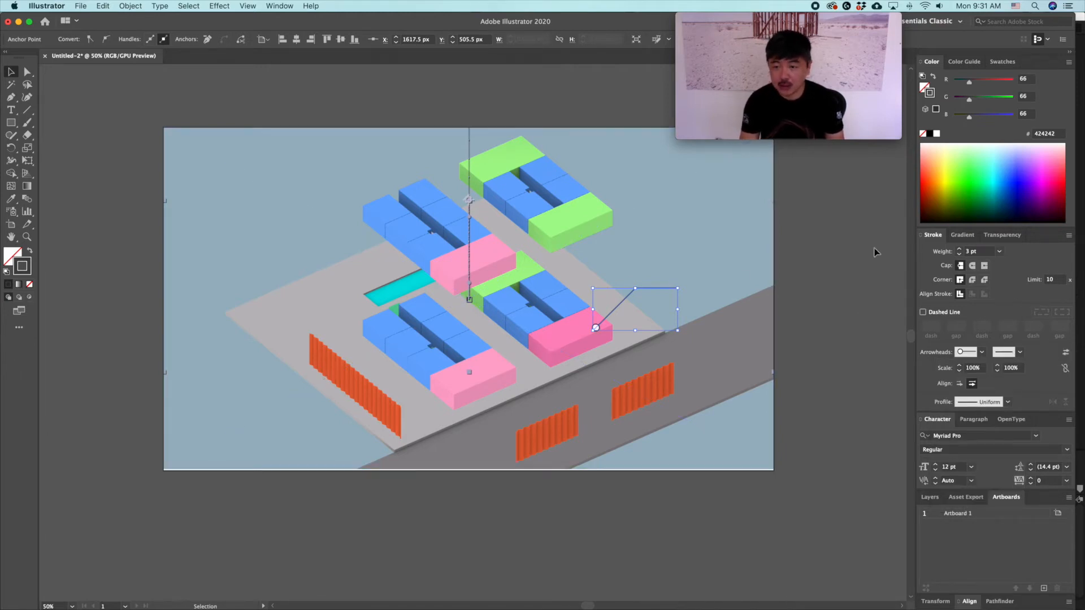
# Reduce the leader line's stroke weight to 2 pt and deselect it
pyautogui.click(958, 254)
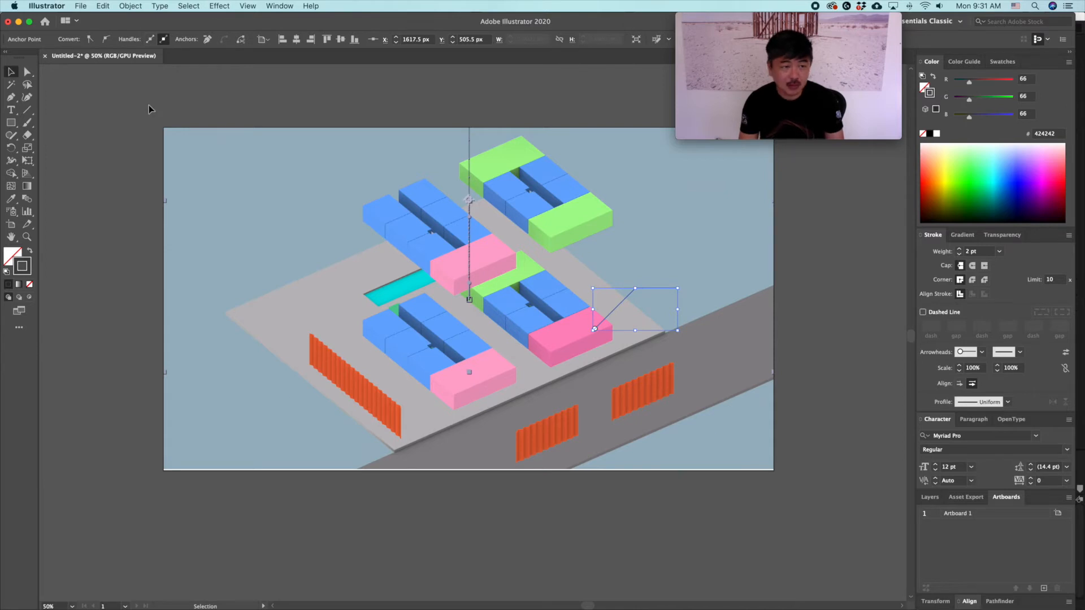
pyautogui.click(10, 71)
pyautogui.click(193, 286)
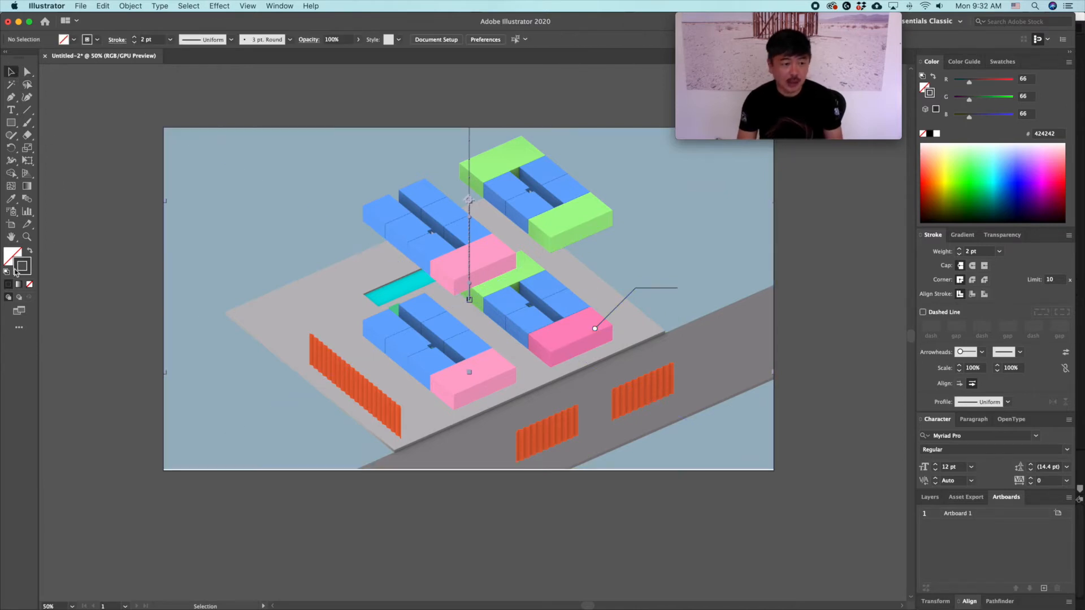
# Add the text label "Spa" at the horizontal end of the leader line and enlarge it to about 59 pt
pyautogui.click(11, 109)
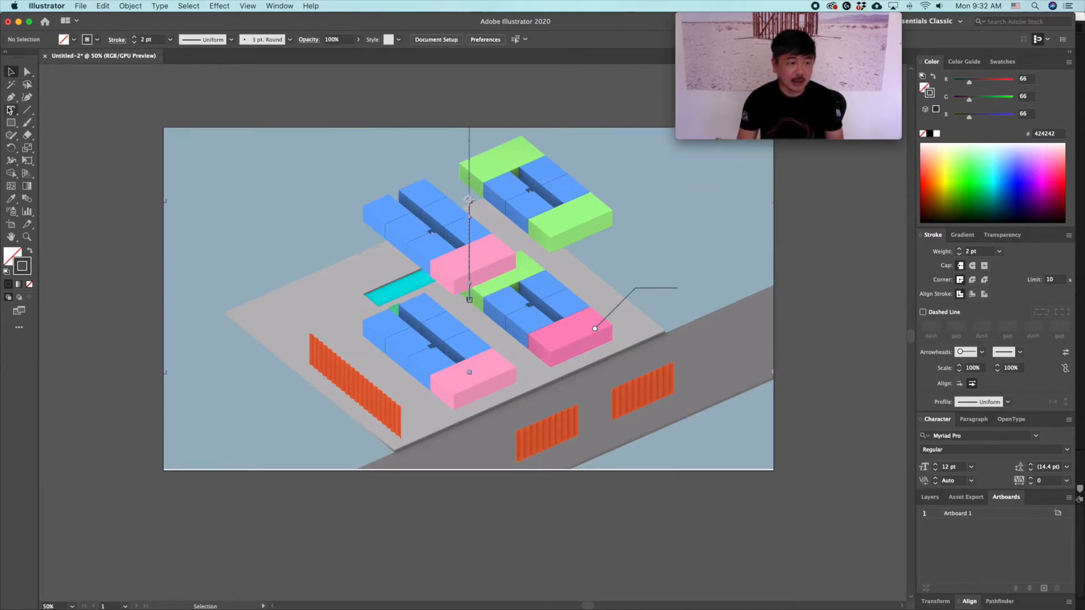
pyautogui.click(686, 284)
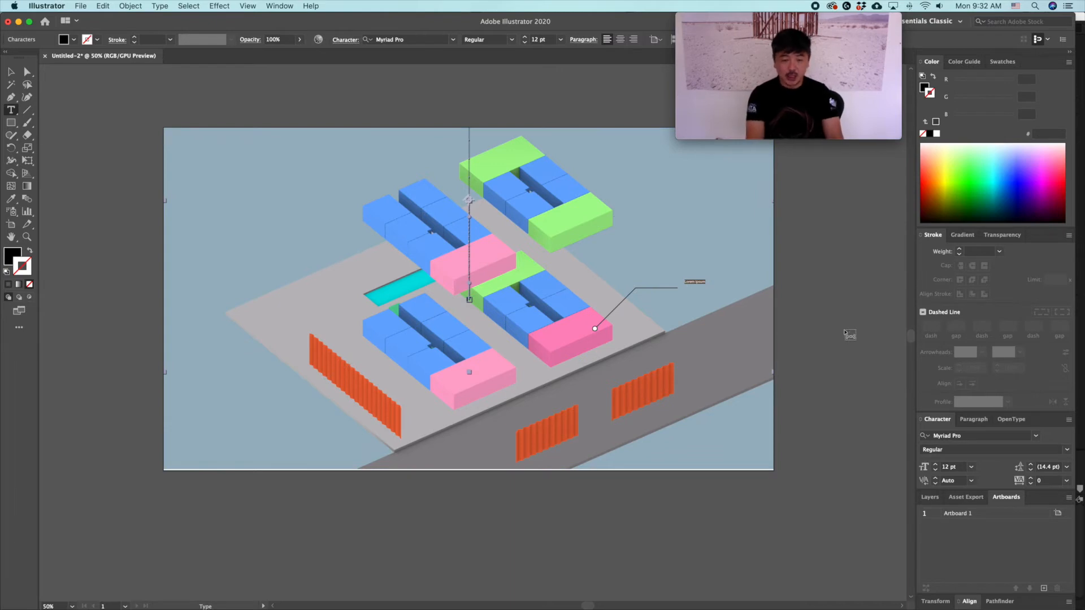
pyautogui.write('s')
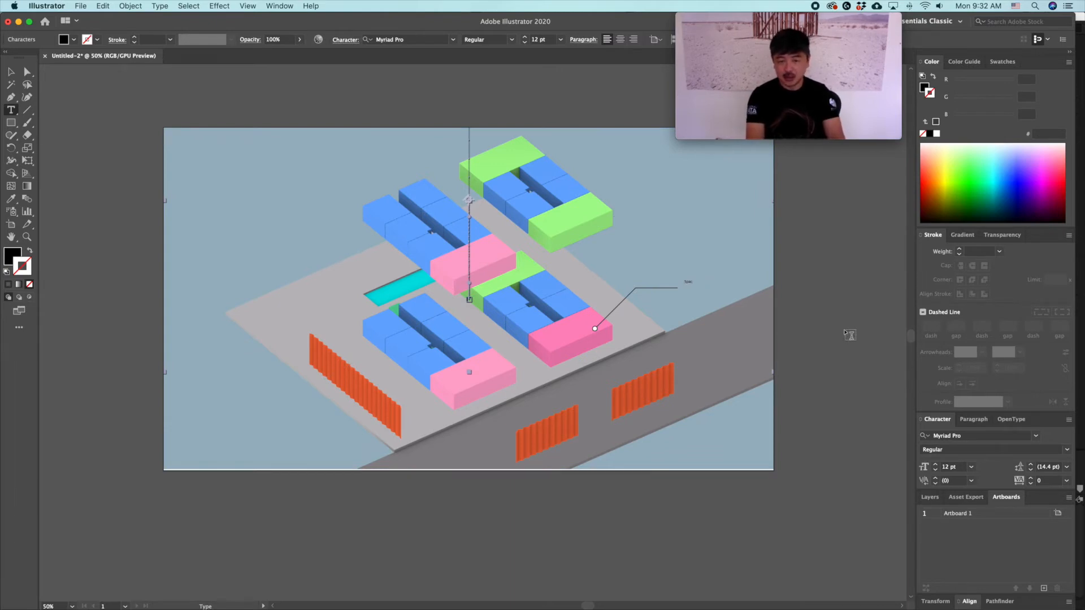
pyautogui.press('Escape')
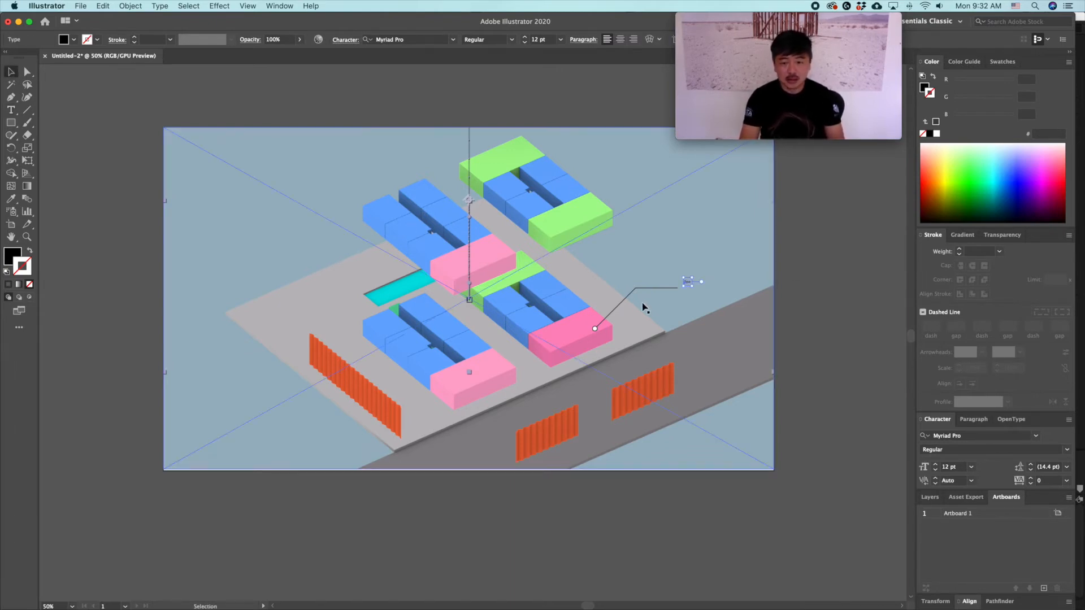
pyautogui.moveTo(691, 286)
pyautogui.mouseDown()
pyautogui.moveTo(702, 311)
pyautogui.moveTo(700, 290)
pyautogui.moveTo(708, 292)
pyautogui.mouseUp()
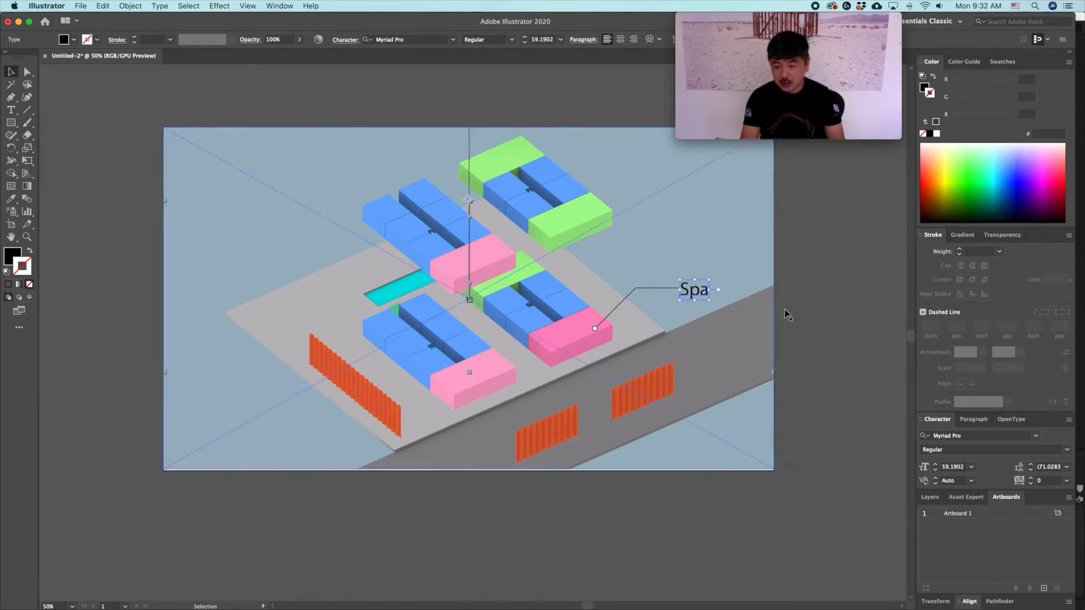
# Set the Spa label's font to DIN in the Medium style and deselect it
pyautogui.click(983, 435)
pyautogui.click(1036, 437)
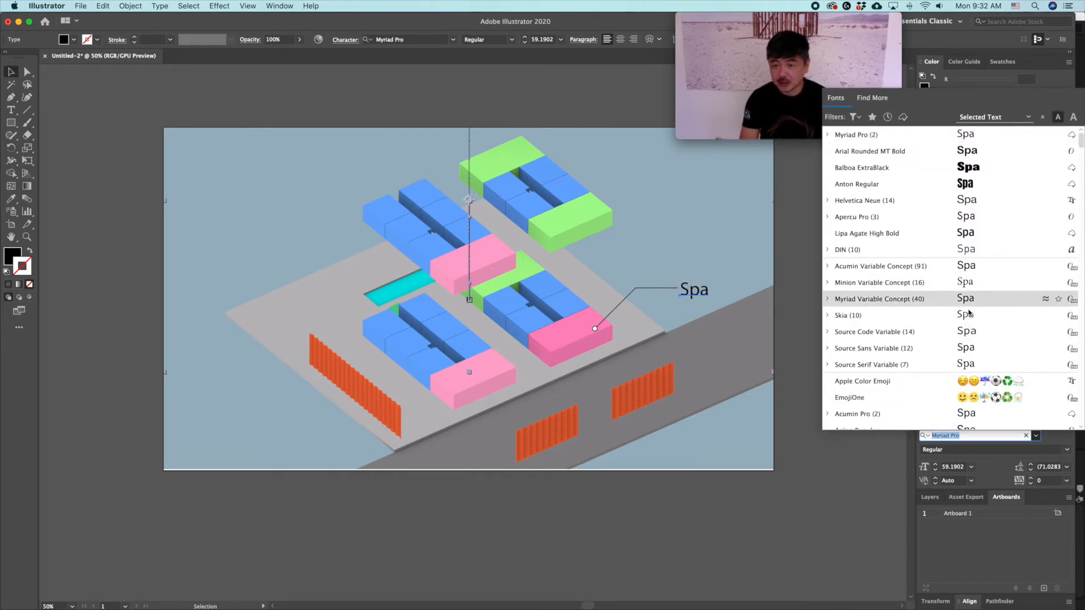
pyautogui.scroll(-15, 951, 319)
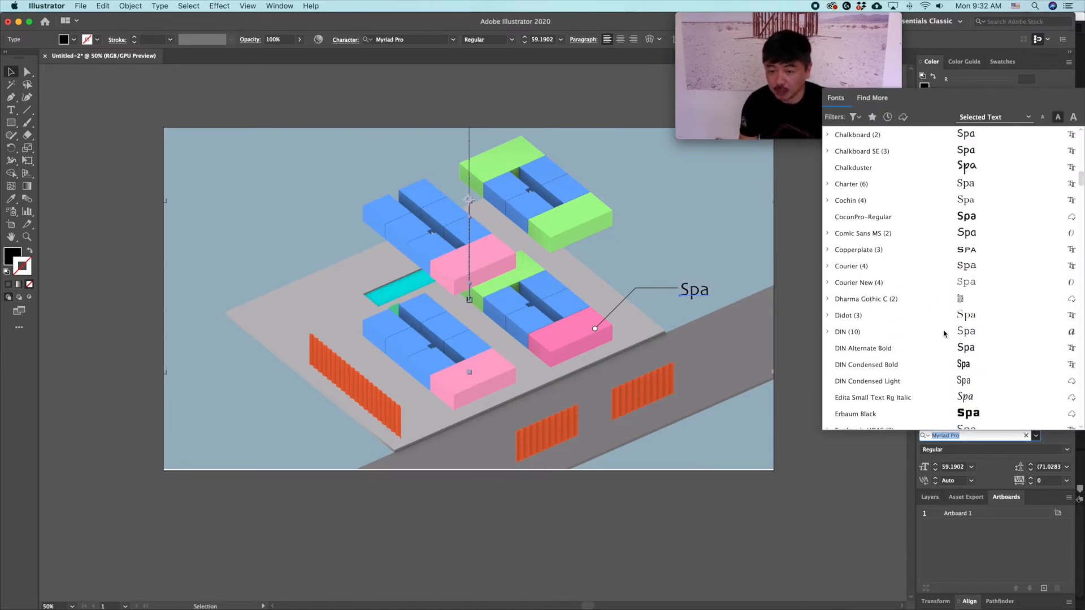
pyautogui.scroll(6, 898, 249)
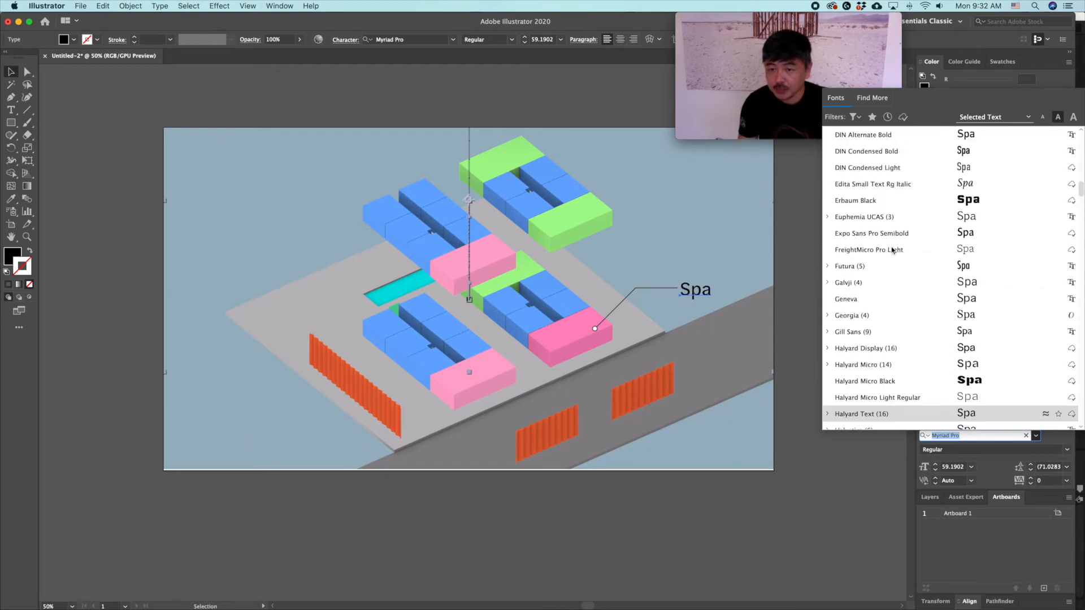
pyautogui.scroll(2, 899, 225)
pyautogui.click(880, 168)
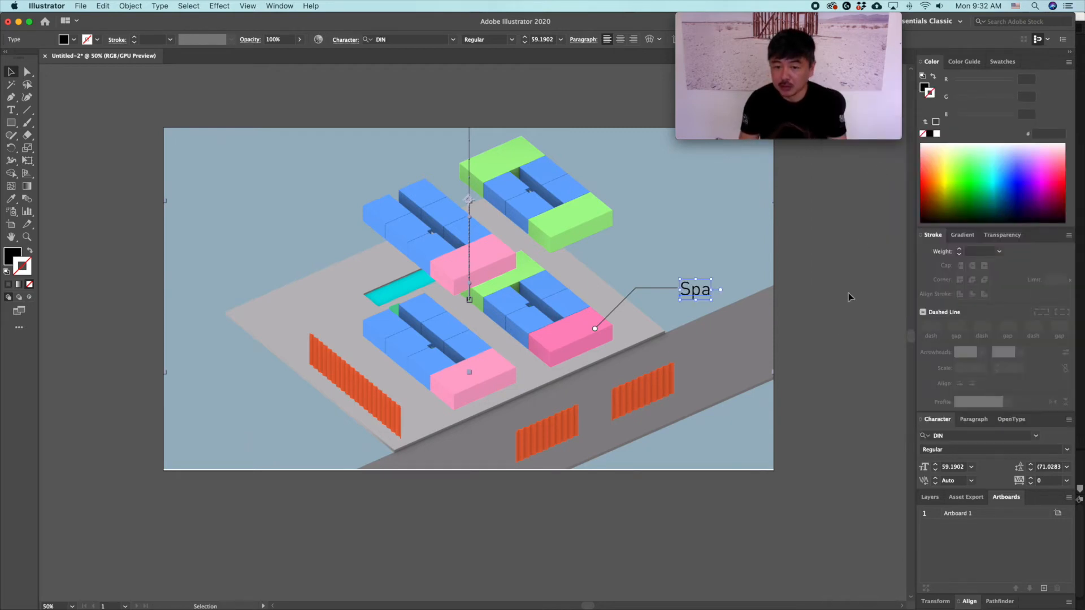
pyautogui.click(1066, 449)
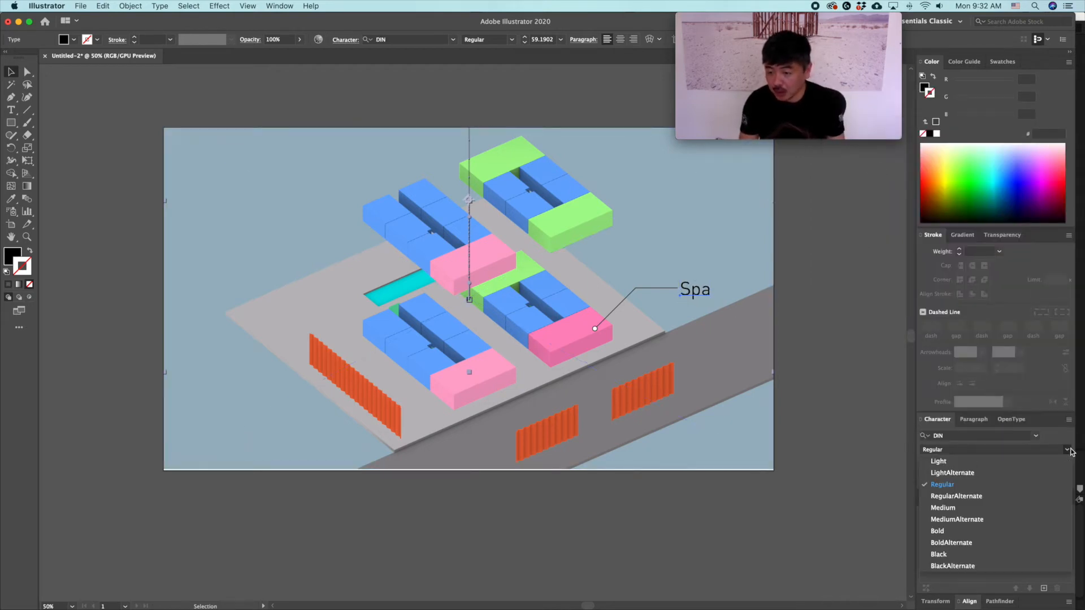
pyautogui.click(987, 508)
pyautogui.click(847, 368)
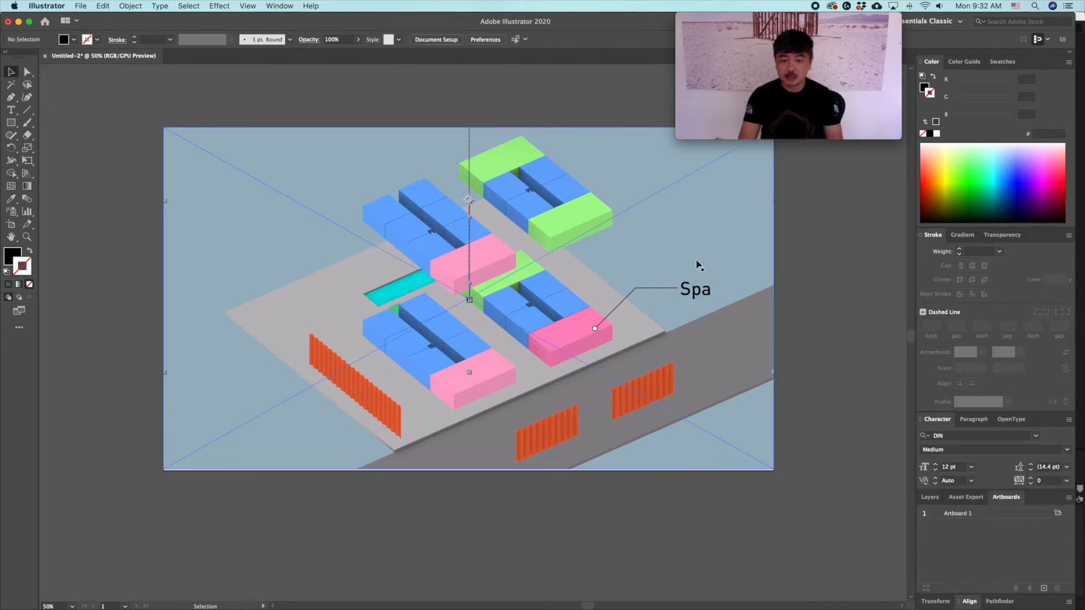
# Set the Spa label's font size to 53 pt and deselect it
pyautogui.click(694, 295)
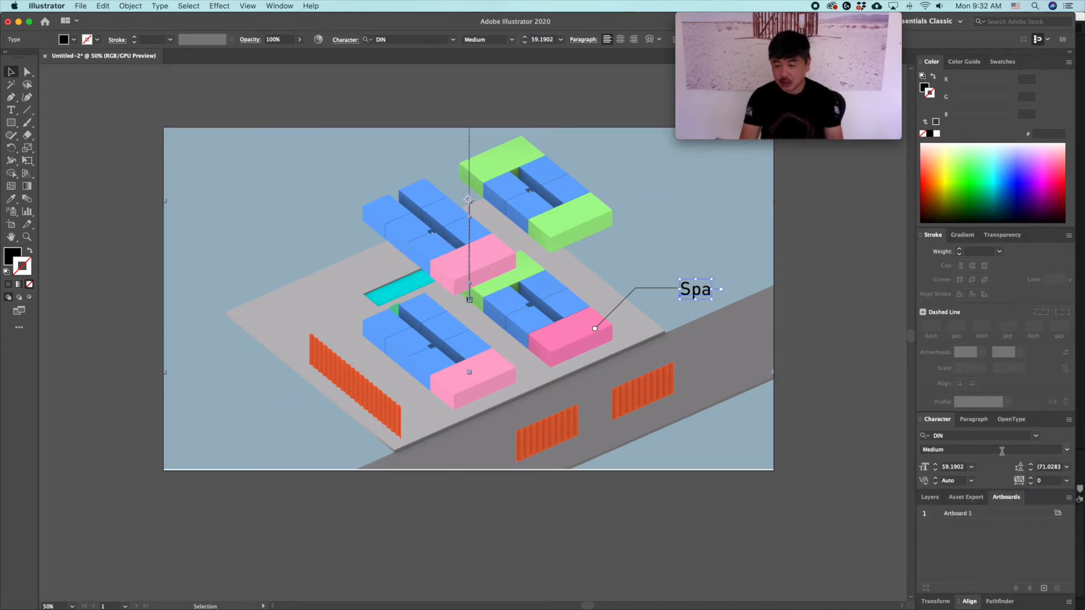
pyautogui.click(935, 471)
pyautogui.click(935, 471)
pyautogui.click(935, 471)
pyautogui.click(862, 375)
# Copy the Spa leader line and label up to the upper green block and change the copied text to "Bar"
pyautogui.moveTo(869, 365); pyautogui.dragTo(797, 407)
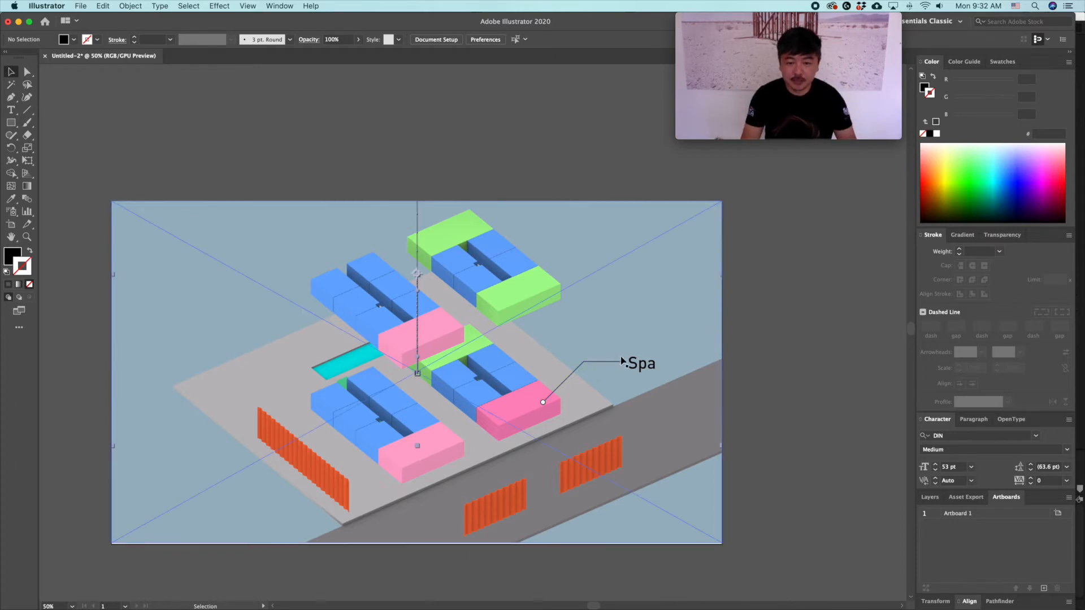
pyautogui.moveTo(606, 364); pyautogui.dragTo(566, 223)
pyautogui.doubleClick(648, 254)
pyautogui.write('Bar')
pyautogui.press('Escape')
# Copy the Bar leader line and label up to the upper-right blue blocks and change the copied text to "Guestrooms"
pyautogui.moveTo(647, 249); pyautogui.dragTo(630, 220)
pyautogui.doubleClick(629, 223)
pyautogui.write('Guestrooms')
pyautogui.press('Escape')
# Place a mirrored leader line and a second Guestrooms label for the upper-left blue blocks, adjusting the line's length beside the text
pyautogui.moveTo(567, 268); pyautogui.dragTo(292, 259)
pyautogui.moveTo(644, 226); pyautogui.dragTo(159, 236)
pyautogui.press('a')
pyautogui.click(226, 235)
pyautogui.moveTo(187, 236); pyautogui.dragTo(201, 236)
# Copy the left Guestrooms leader line and label down to the turquoise pool and change the copied text to "Pool"
pyautogui.moveTo(299, 255); pyautogui.dragTo(292, 346)
pyautogui.moveTo(189, 237); pyautogui.dragTo(212, 332)
pyautogui.doubleClick(212, 329)
pyautogui.write('Pool')
pyautogui.press('Escape')
pyautogui.scroll(-3, 319, 285)
# Copy a leader line to the lower-left pink block and reshape its anchor points so it runs down toward the artboard's lower-left corner
pyautogui.moveTo(318, 285); pyautogui.dragTo(375, 382)
pyautogui.press('a')
pyautogui.moveTo(342, 347); pyautogui.dragTo(323, 431)
pyautogui.moveTo(308, 346); pyautogui.dragTo(251, 431)
pyautogui.moveTo(325, 432); pyautogui.dragTo(343, 431)
pyautogui.moveTo(391, 390); pyautogui.dragTo(398, 385)
# Copy a label to the end of the lower-left leader line, change its text to "Lobbby" and deselect it
pyautogui.moveTo(232, 249); pyautogui.dragTo(220, 438)
pyautogui.doubleClick(235, 431)
pyautogui.write('Lobbby')
pyautogui.click(10, 72)
pyautogui.click(758, 406)
# Copy the Pool label and leader line upward and move the copied line's circle end to the upper pink block
pyautogui.scroll(2, 758, 405)
pyautogui.click(226, 292)
pyautogui.keyDown('shift'); pyautogui.click(290, 303); pyautogui.keyUp('shift')
pyautogui.press('a')
pyautogui.moveTo(291, 305); pyautogui.dragTo(324, 261)
pyautogui.moveTo(355, 287); pyautogui.dragTo(397, 320)
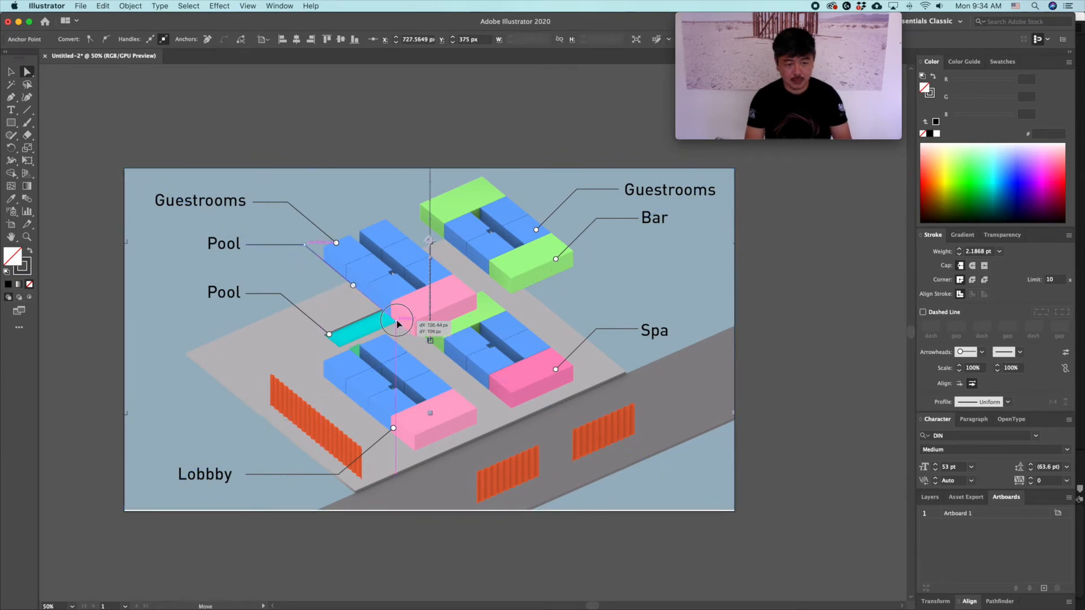
# Change the copied upper Pool label's text to "Gym" and deselect it
pyautogui.doubleClick(224, 243)
pyautogui.write('Gym')
pyautogui.press('Escape')
pyautogui.click(752, 395)
pyautogui.scroll(-1, 549, 348)
pyautogui.scroll(1, 630, 425)
pyautogui.moveTo(556, 418); pyautogui.dragTo(608, 454)
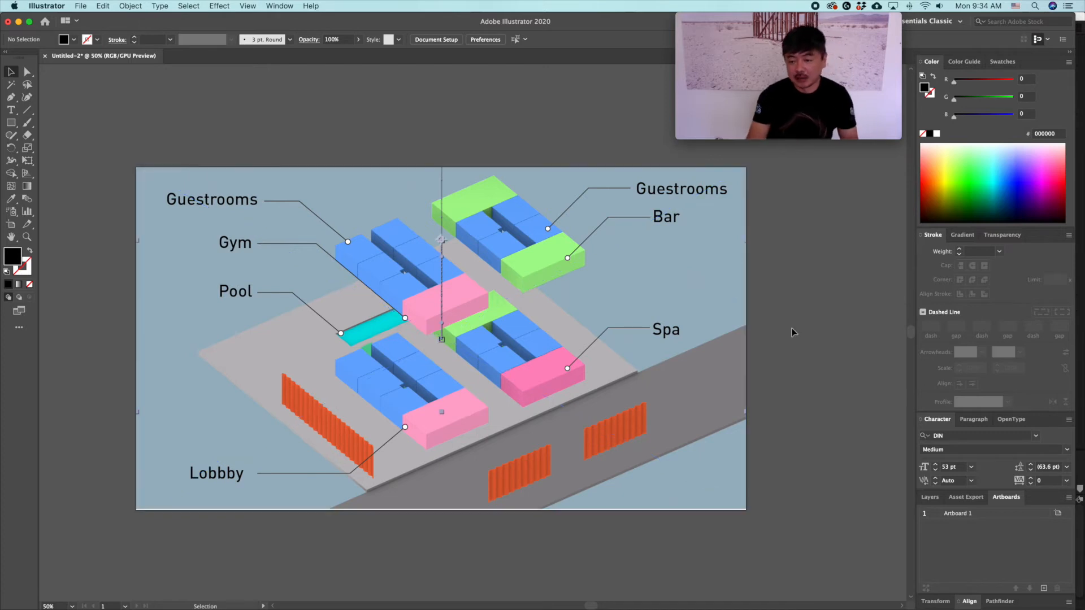
# Create a second layer, move the background screenshot image into it, and place that layer below the labels' layer
pyautogui.click(928, 498)
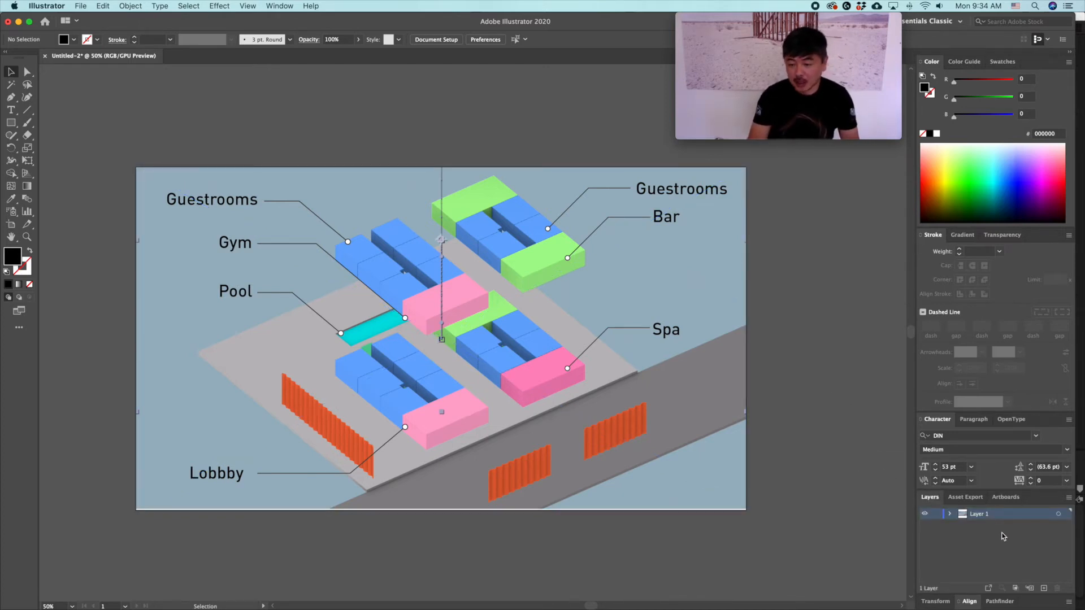
pyautogui.click(1043, 589)
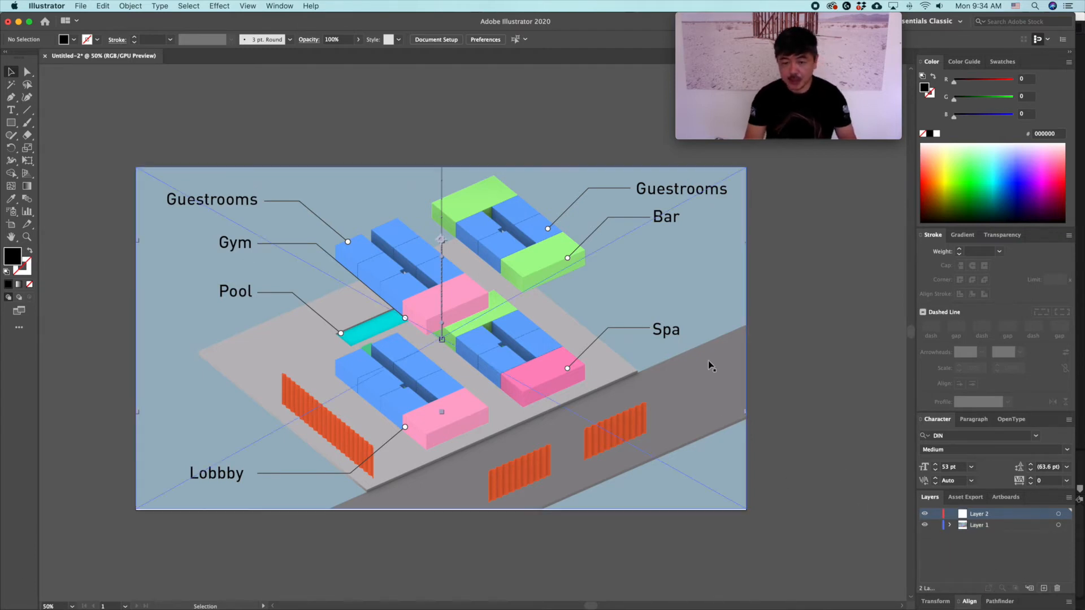
pyautogui.click(719, 305)
pyautogui.moveTo(1066, 525); pyautogui.dragTo(1065, 514)
pyautogui.moveTo(984, 526); pyautogui.dragTo(966, 516)
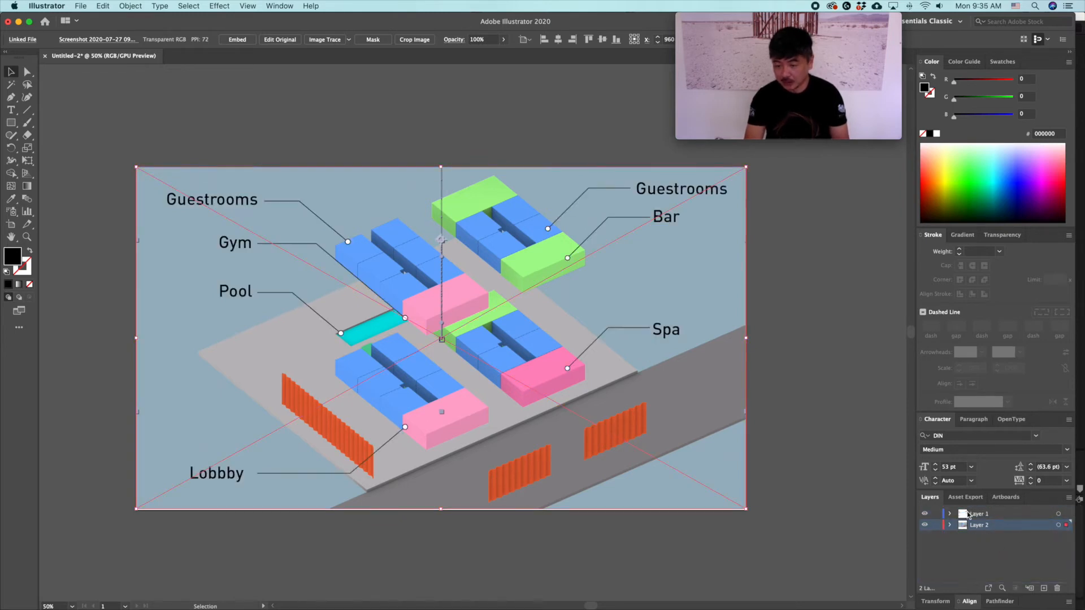
# Rename the layer holding the leader lines and labels as Text Layer
pyautogui.doubleClick(983, 519)
pyautogui.write('Text')
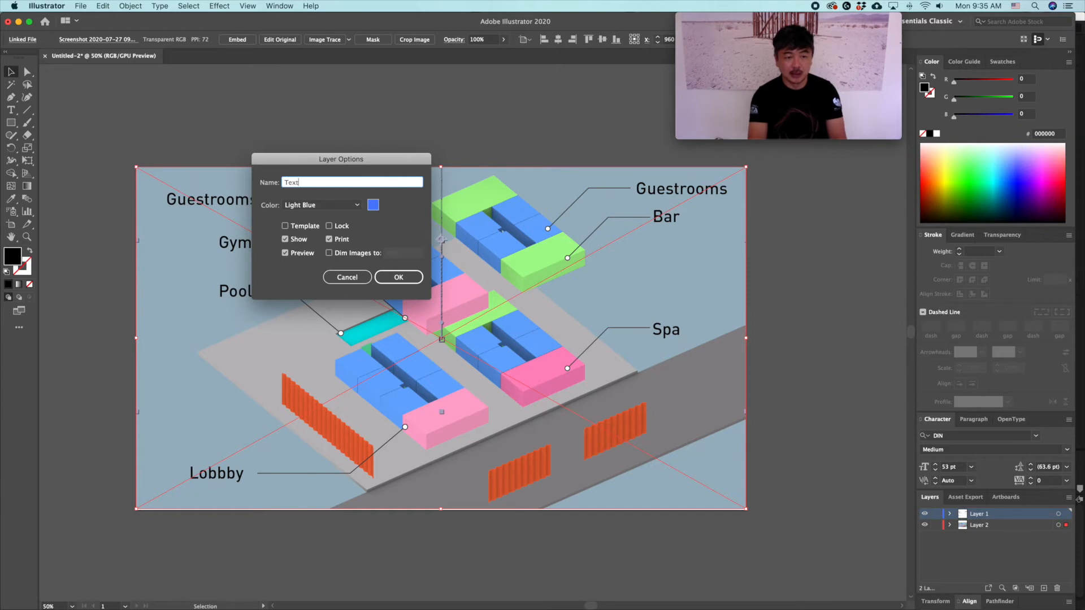
pyautogui.write(' Layer')
pyautogui.press('Return')
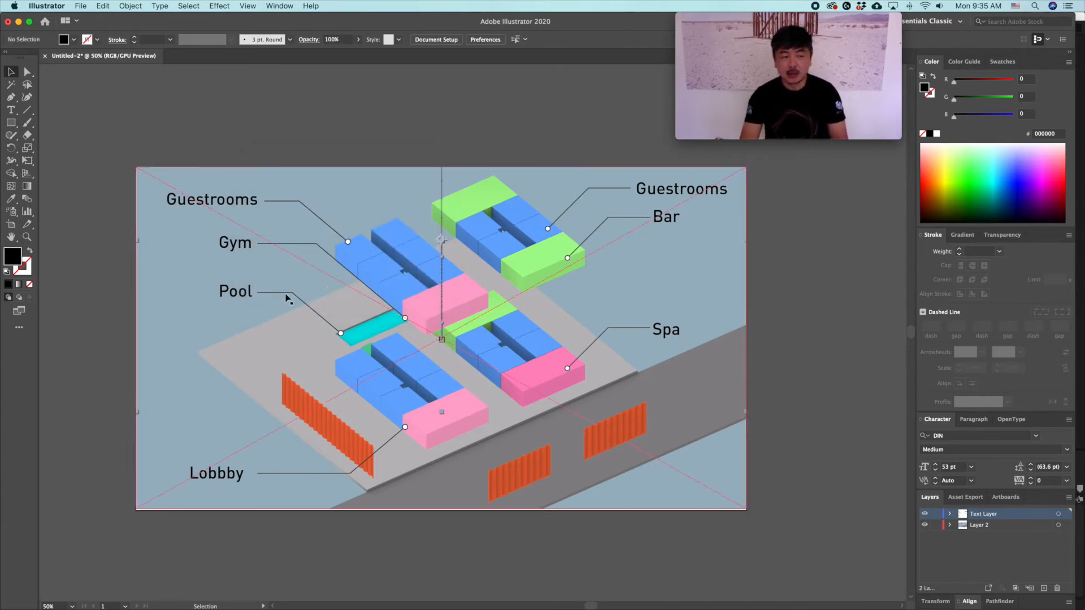
# Save the document as exploded_text.AI in the DL03_W09_exploded movie folder, accepting the Illustrator save options
pyautogui.click(80, 6)
pyautogui.click(88, 94)
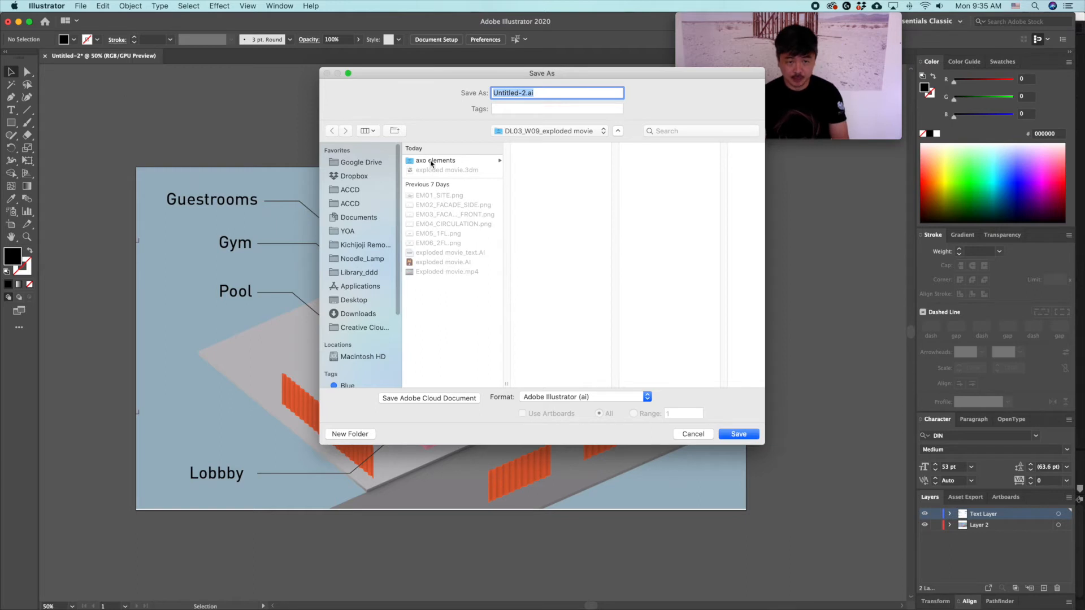
pyautogui.click(525, 92)
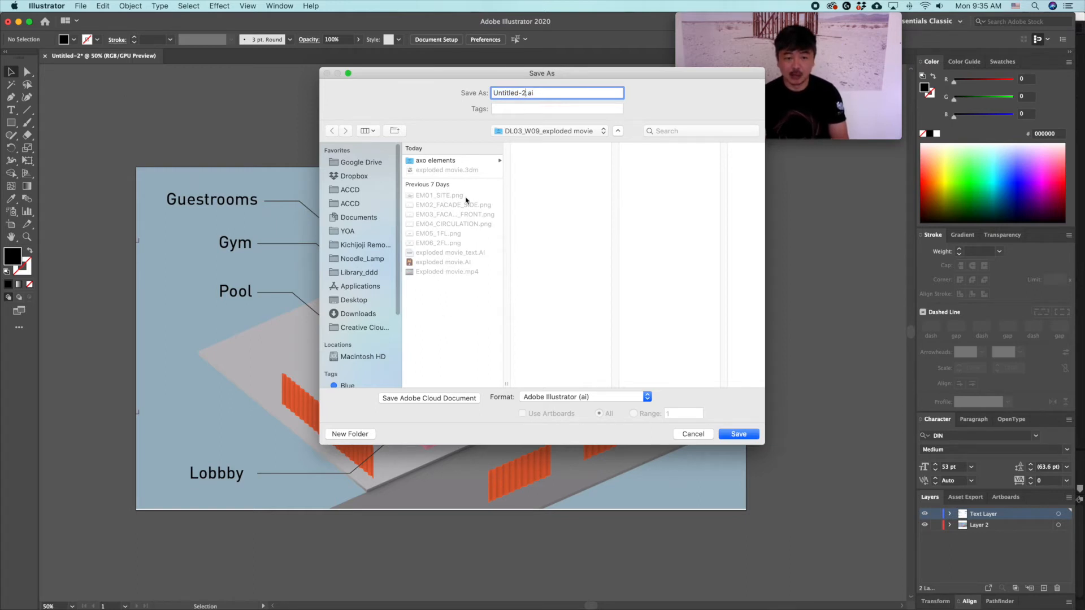
pyautogui.click(441, 264)
pyautogui.doubleClick(538, 93)
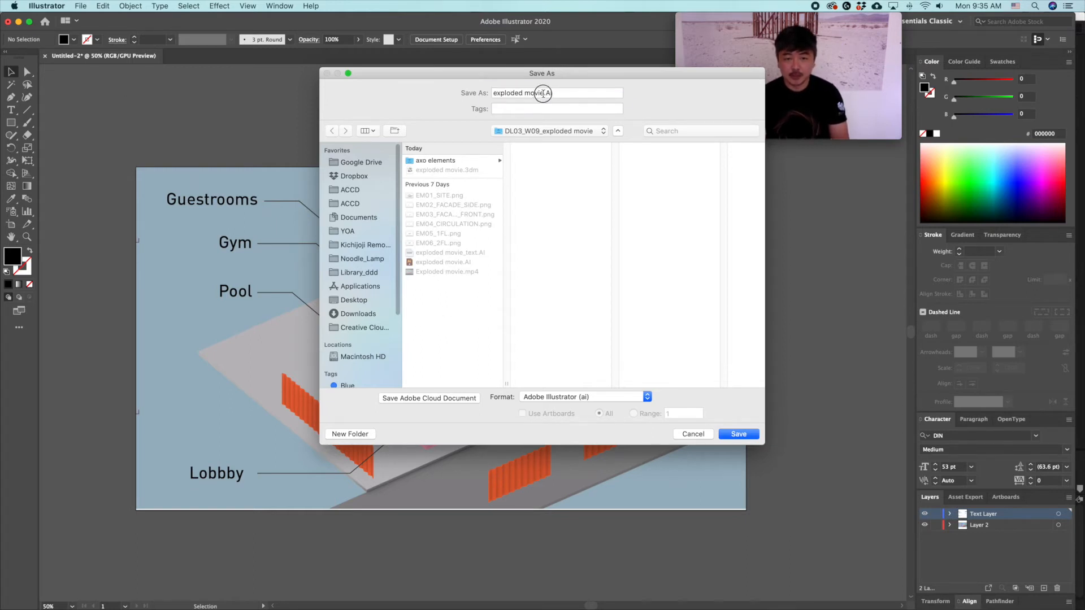
pyautogui.press('BackSpace')
pyautogui.press('Return')
pyautogui.press('Return')
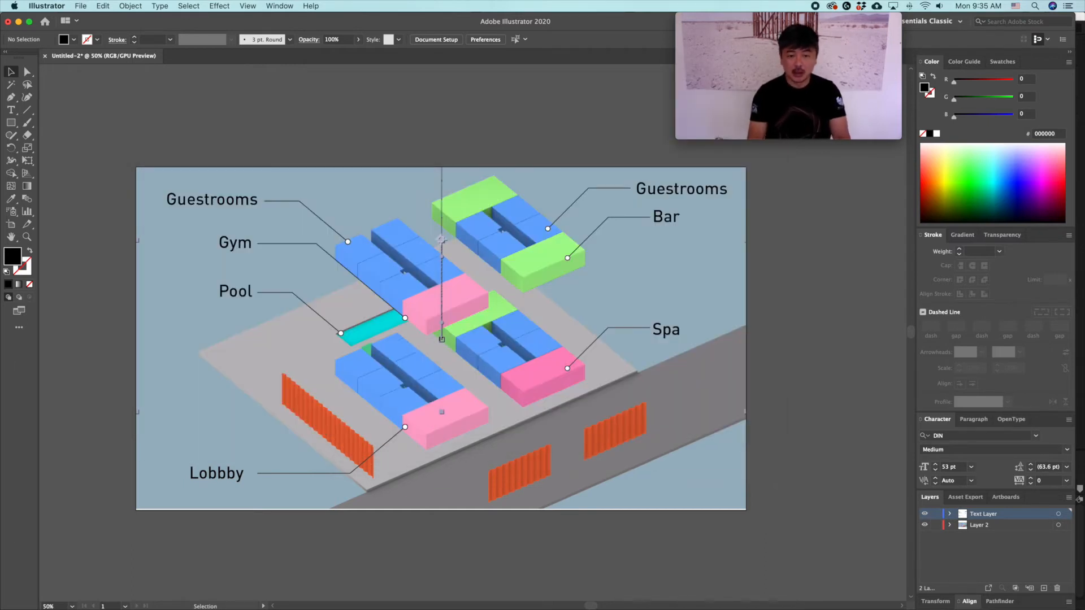
# Switch to After Effects and import exploded_text.AI as Composition - Retain Layer Sizes
pyautogui.moveTo(363, 608)
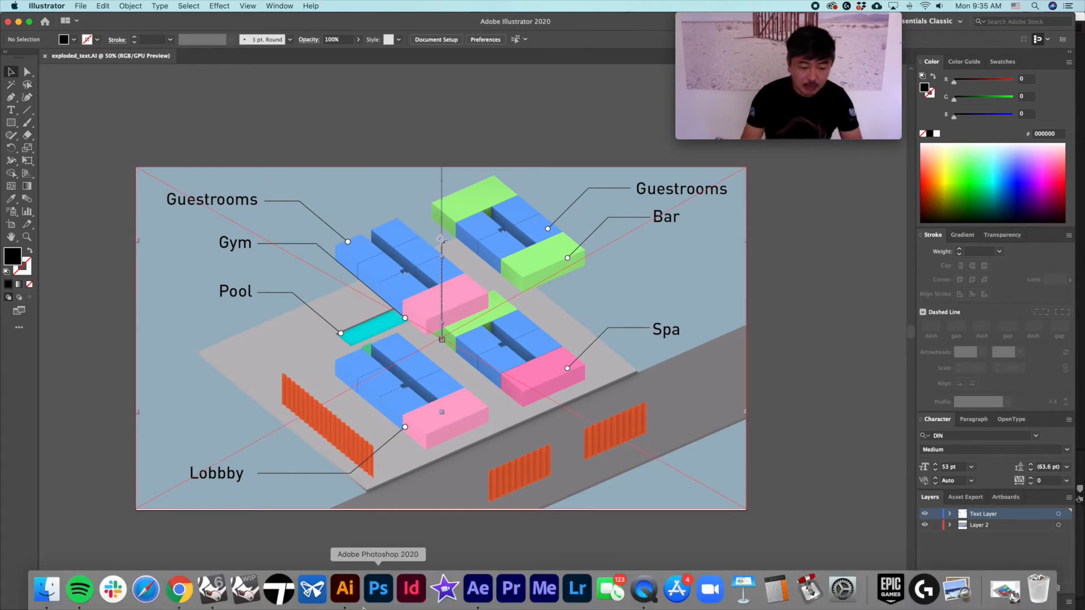
pyautogui.click(478, 589)
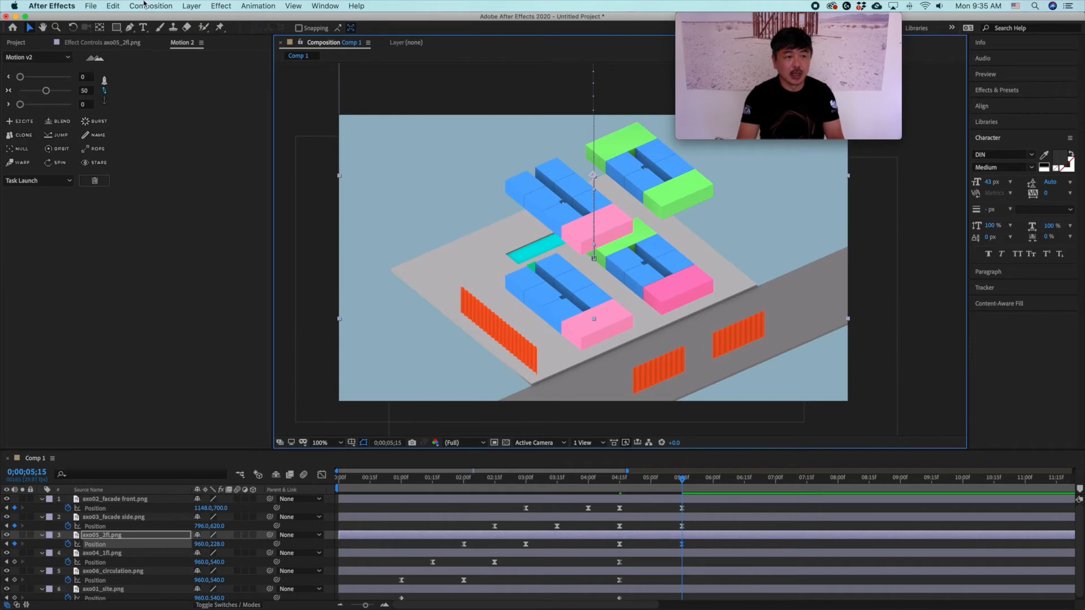
pyautogui.click(91, 6)
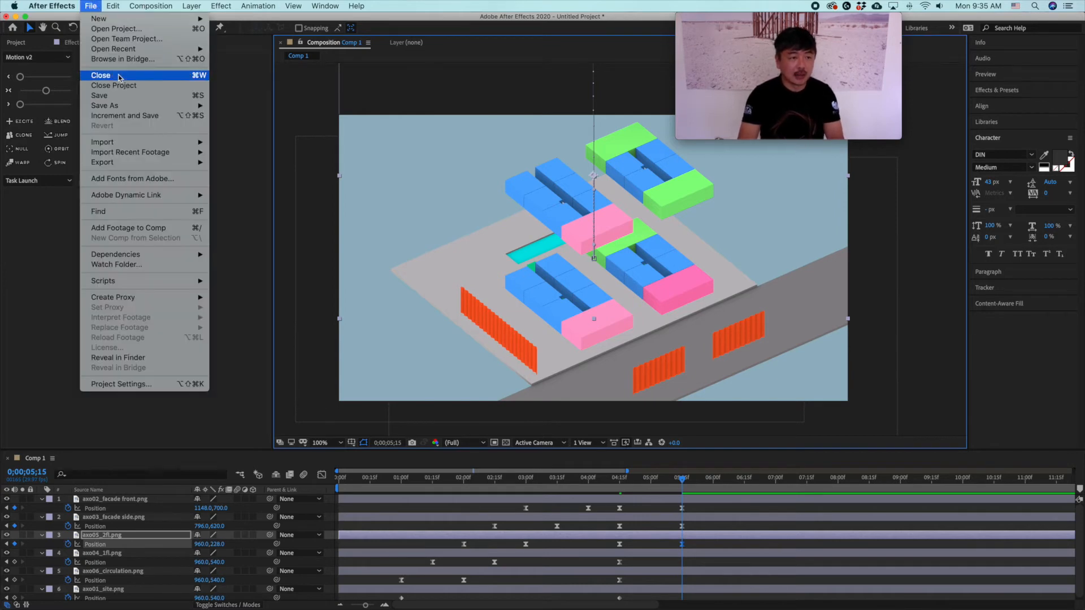
pyautogui.moveTo(123, 143)
pyautogui.click(229, 142)
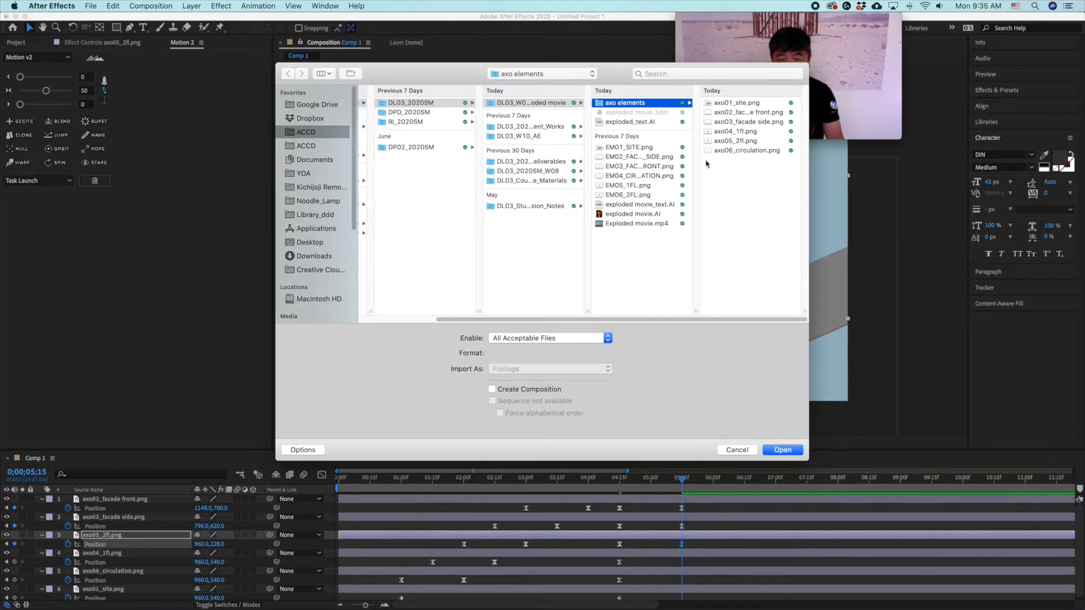
pyautogui.click(669, 206)
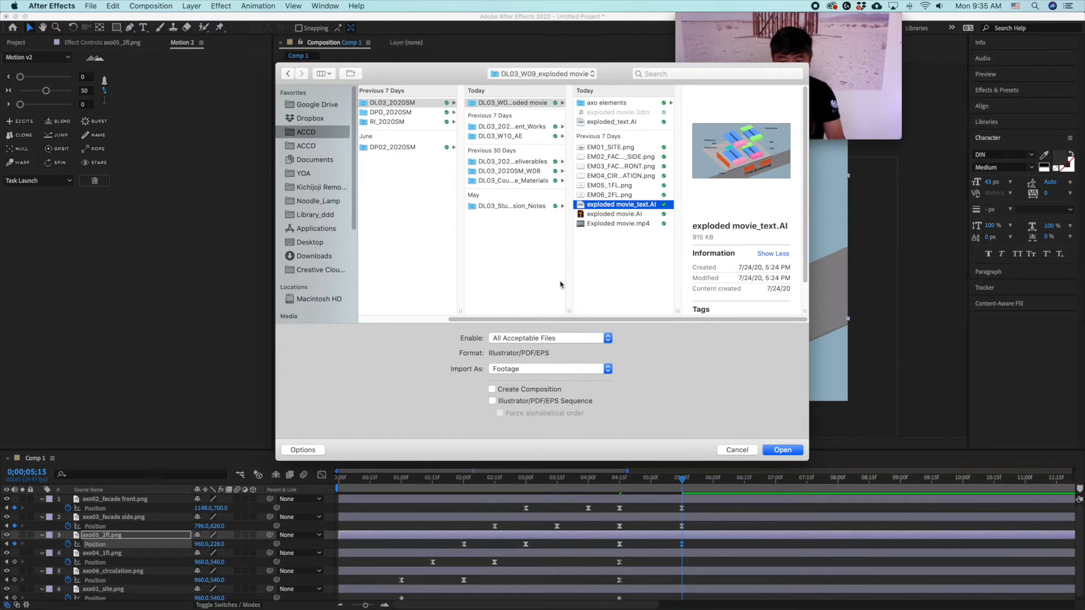
pyautogui.click(632, 122)
pyautogui.click(513, 370)
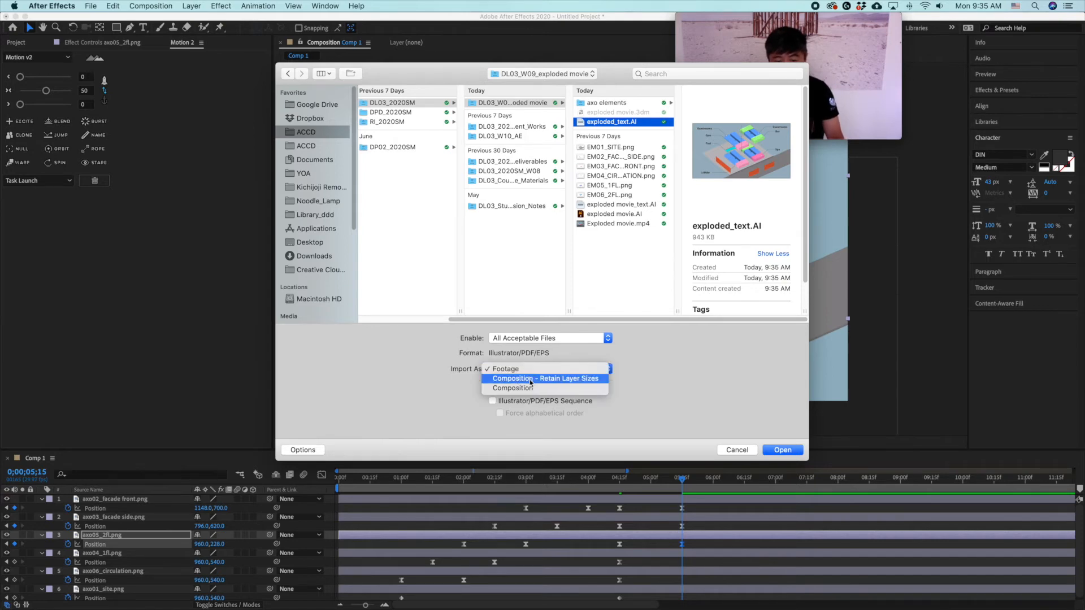
pyautogui.click(530, 379)
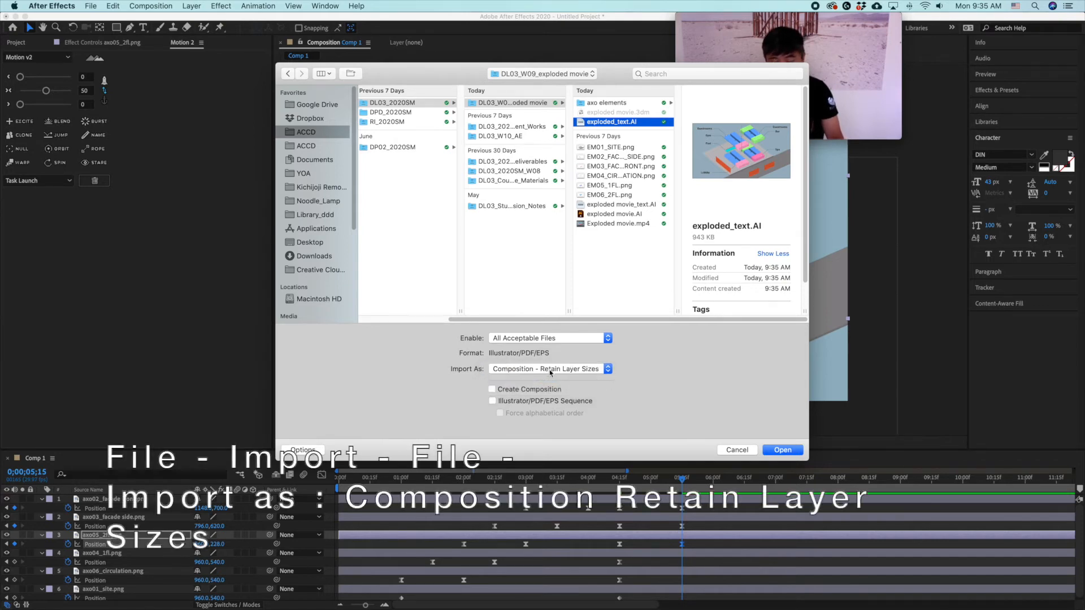
pyautogui.click(797, 451)
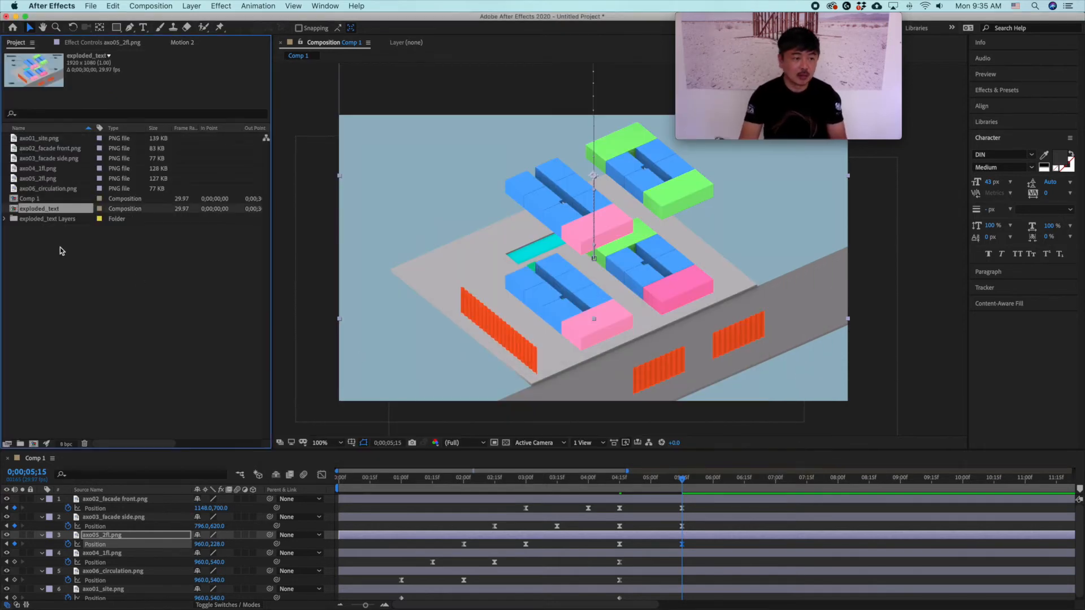
# Open the exploded_text composition, toggle Layer 2's visibility off and on to check the labels, and select Text Layer
pyautogui.doubleClick(39, 209)
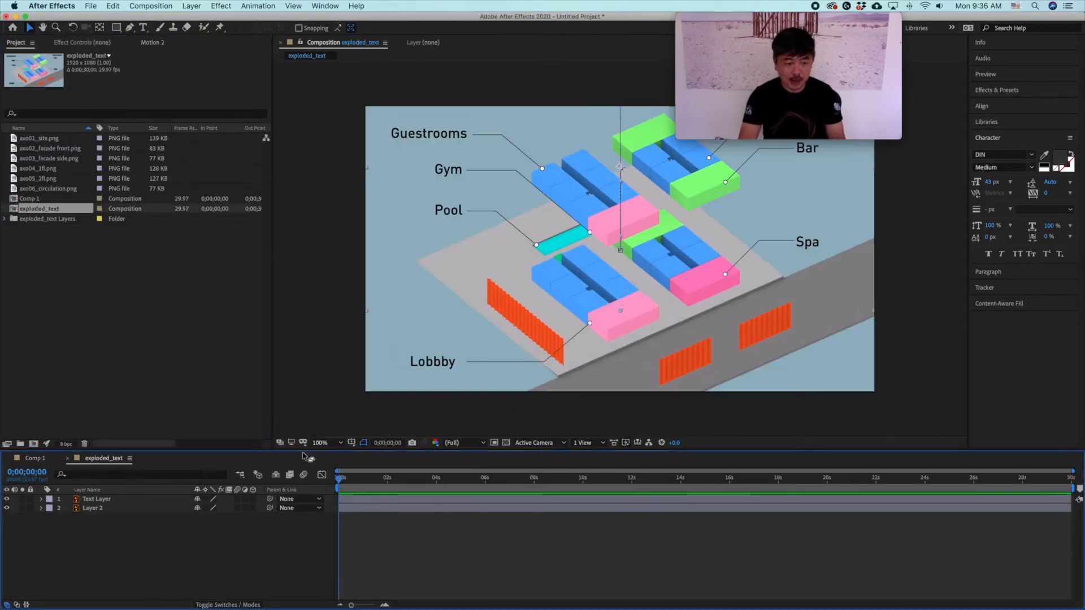
pyautogui.click(7, 508)
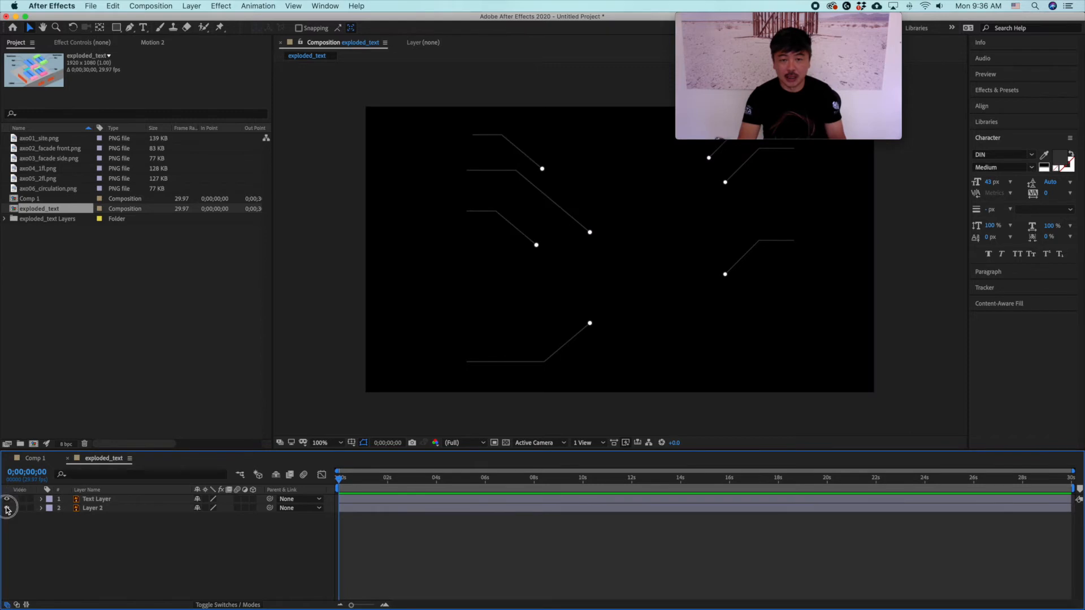
pyautogui.click(7, 508)
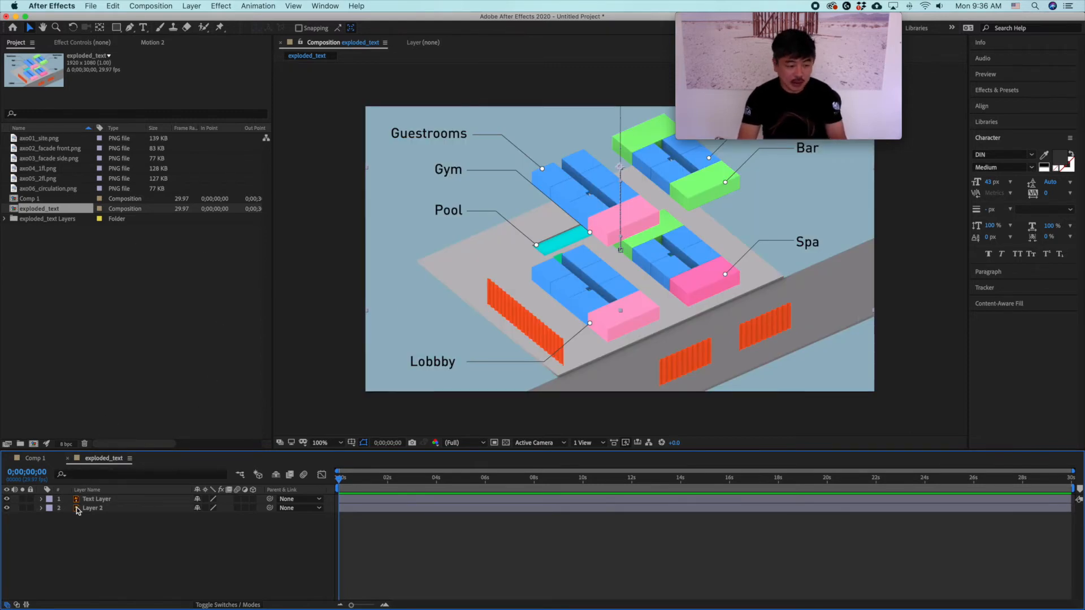
pyautogui.click(109, 500)
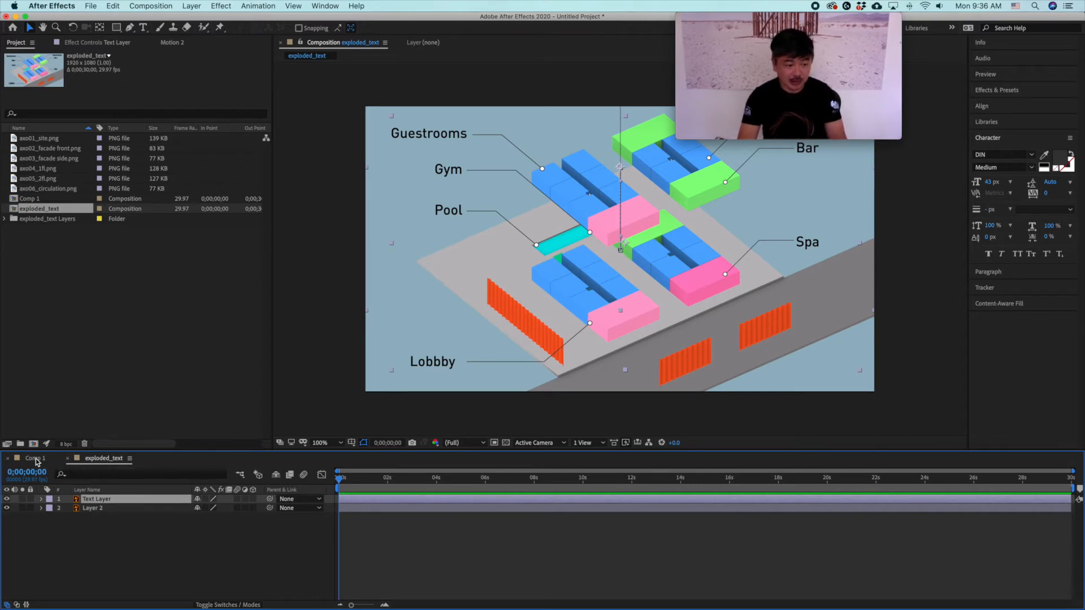
# Paste the copied text layer into Comp 1 above the other layers, with all six existing layers collapsed
pyautogui.click(33, 459)
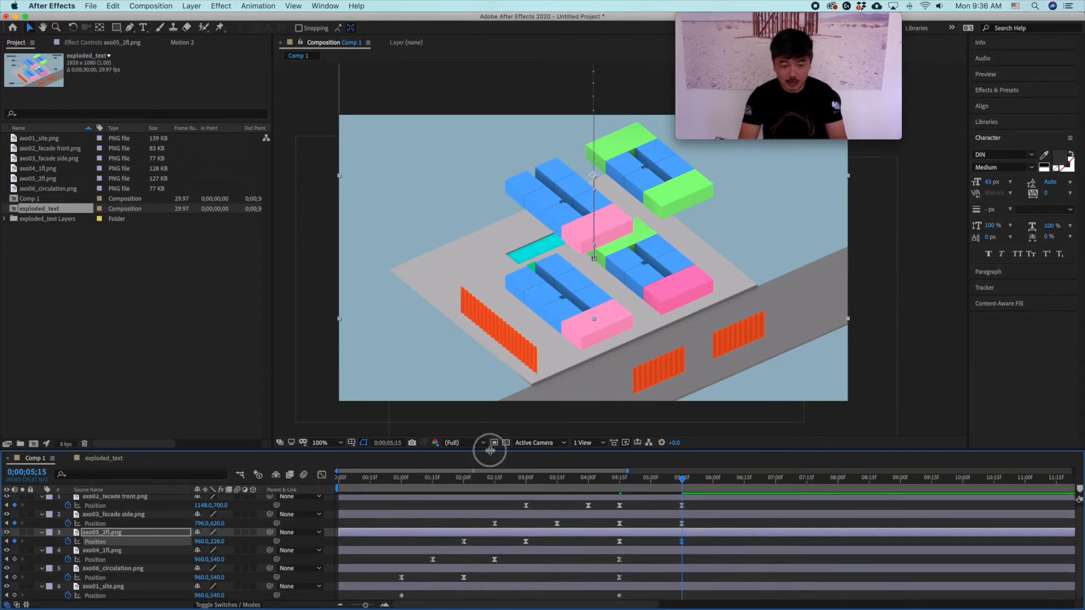
pyautogui.moveTo(486, 450); pyautogui.dragTo(516, 331)
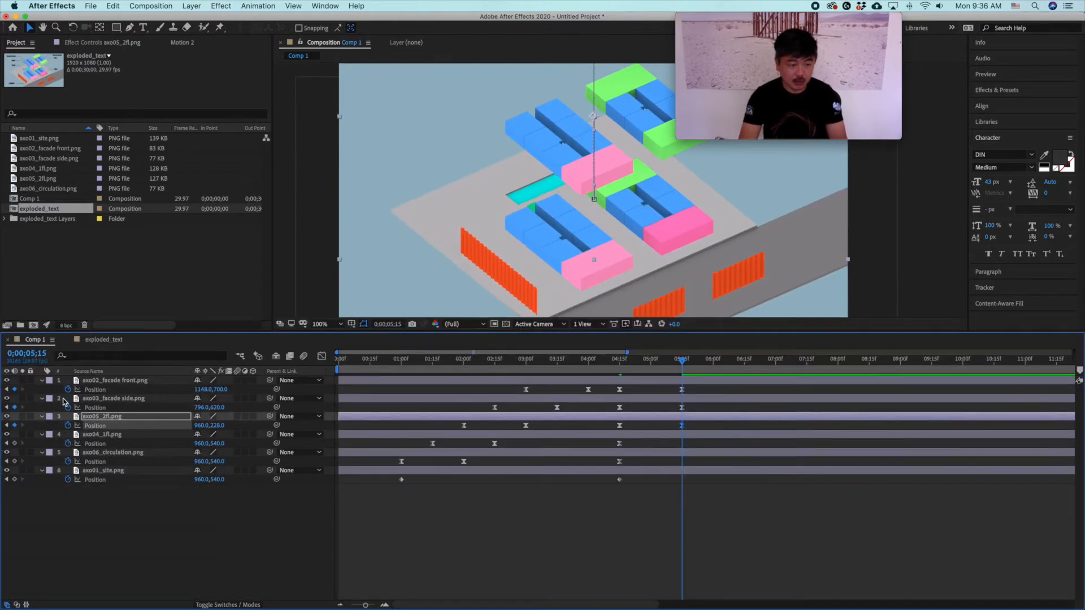
pyautogui.click(118, 381)
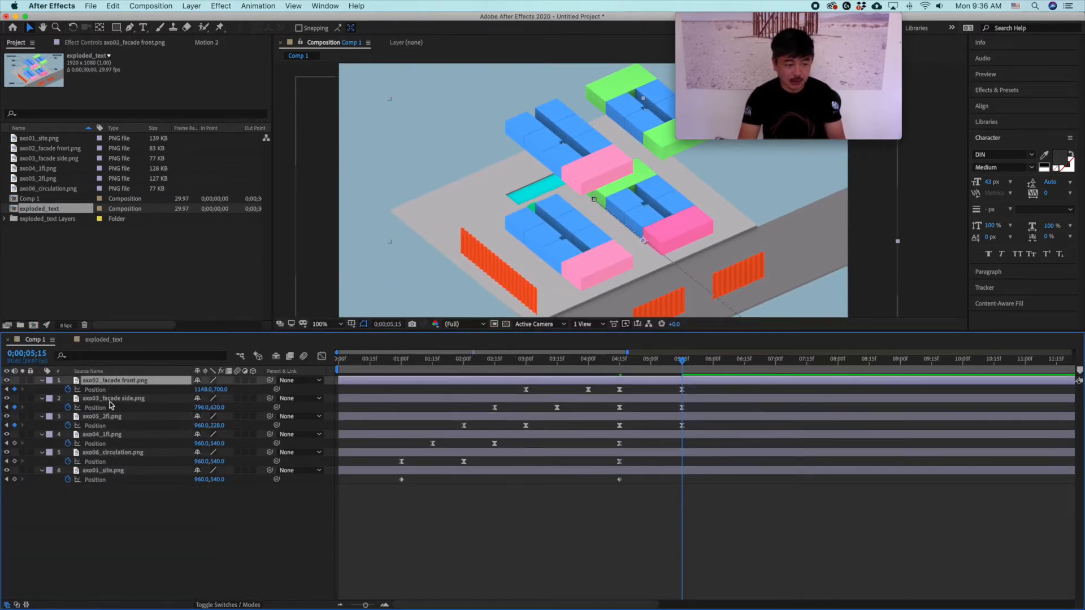
pyautogui.keyDown('shift'); pyautogui.click(102, 470); pyautogui.keyUp('shift')
pyautogui.click(41, 381)
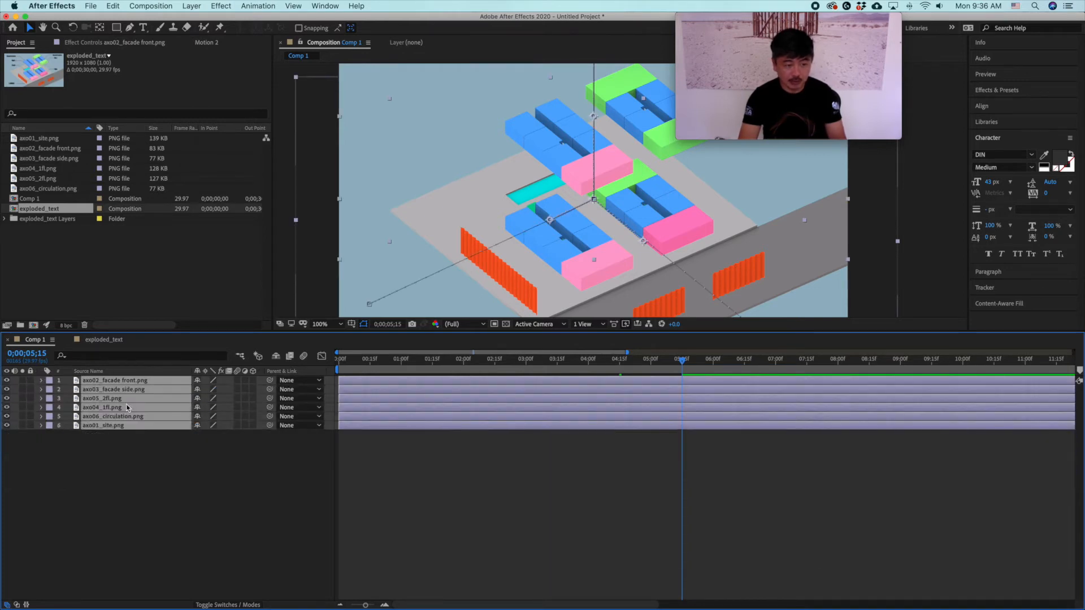
pyautogui.press('super+v')
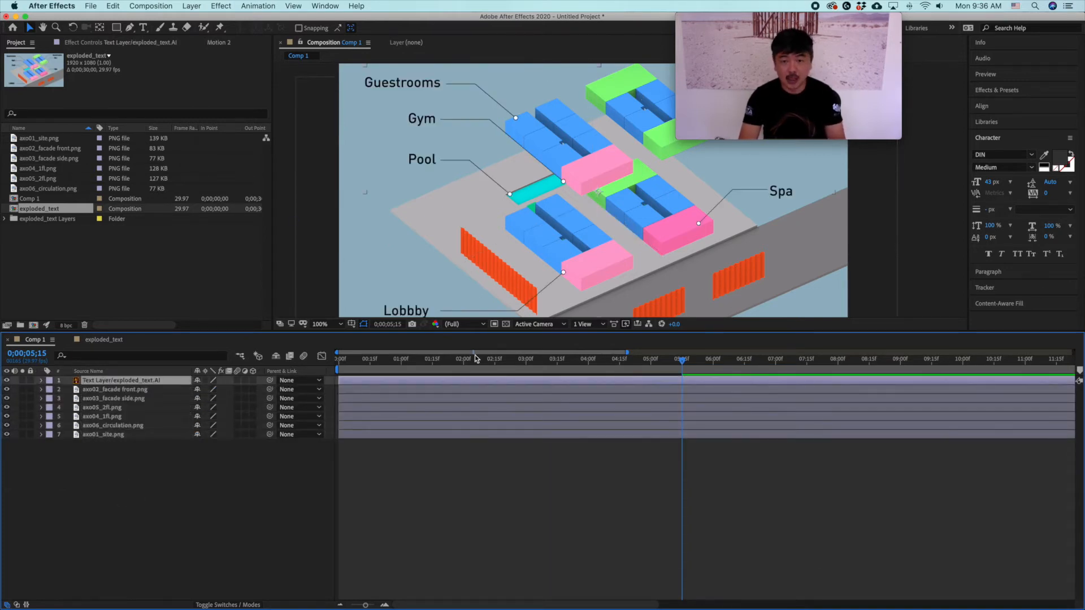
# Reveal the keyframed properties of all layers in Comp 1
pyautogui.moveTo(858, 98); pyautogui.dragTo(1040, 97)
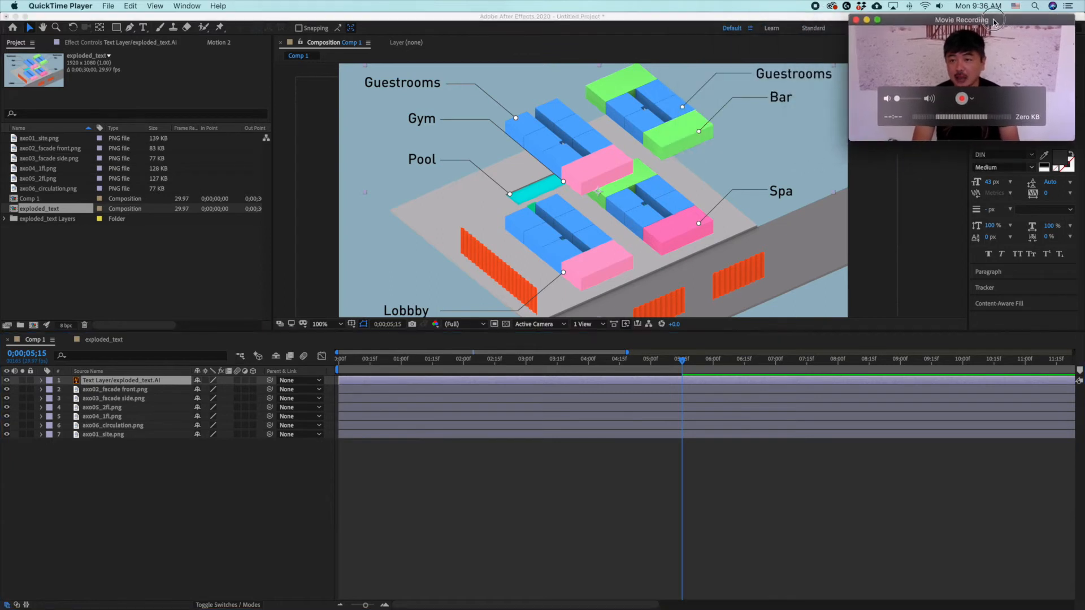
pyautogui.scroll(-2, 750, 219)
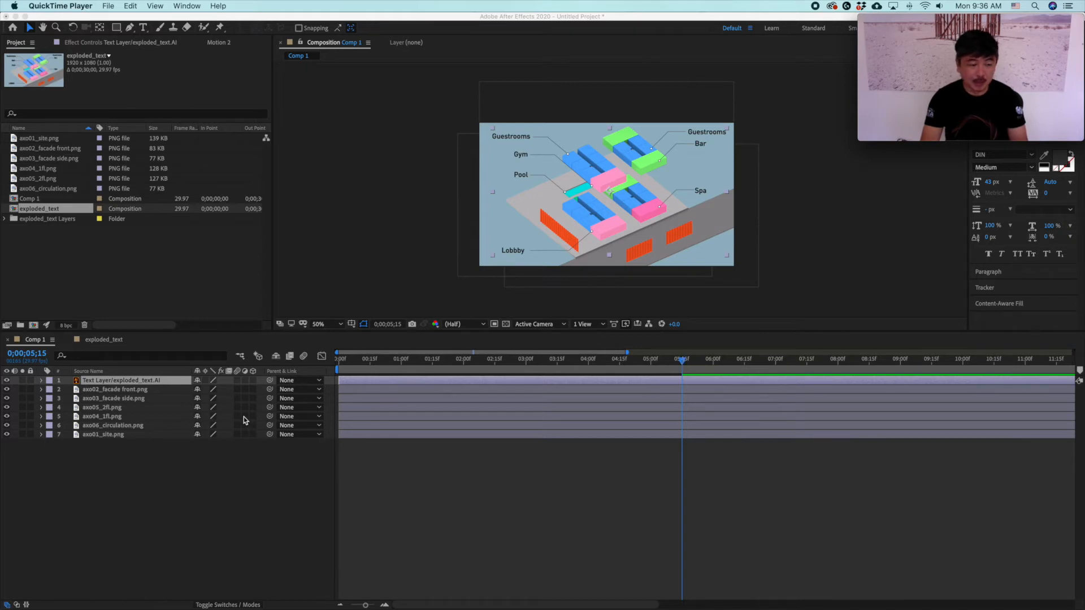
pyautogui.click(144, 408)
pyautogui.click(144, 389)
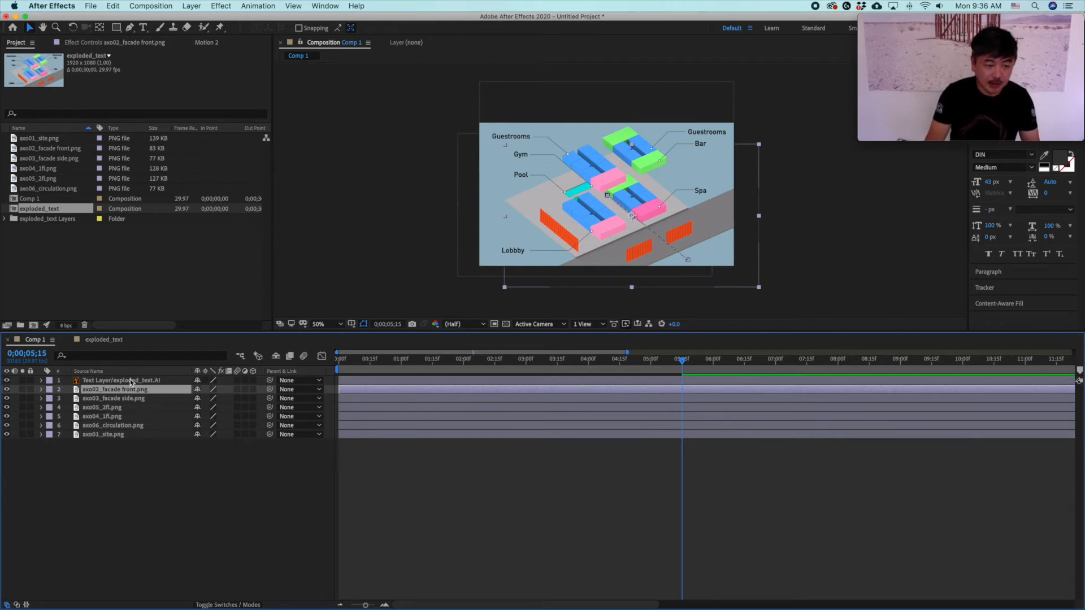
pyautogui.click(131, 380)
pyautogui.keyDown('shift'); pyautogui.click(116, 434); pyautogui.keyUp('shift')
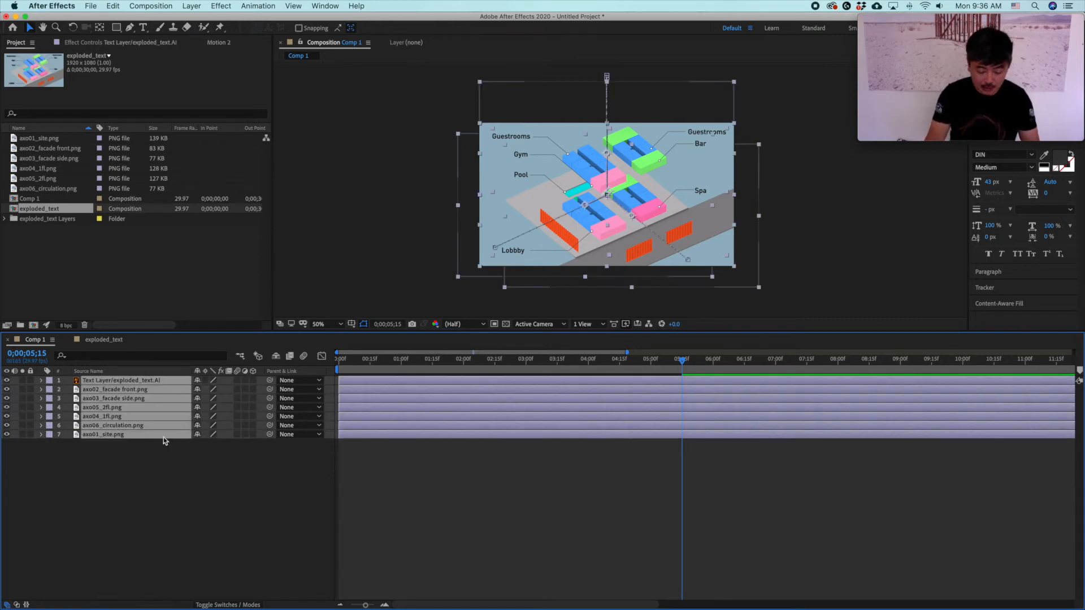
pyautogui.press('u')
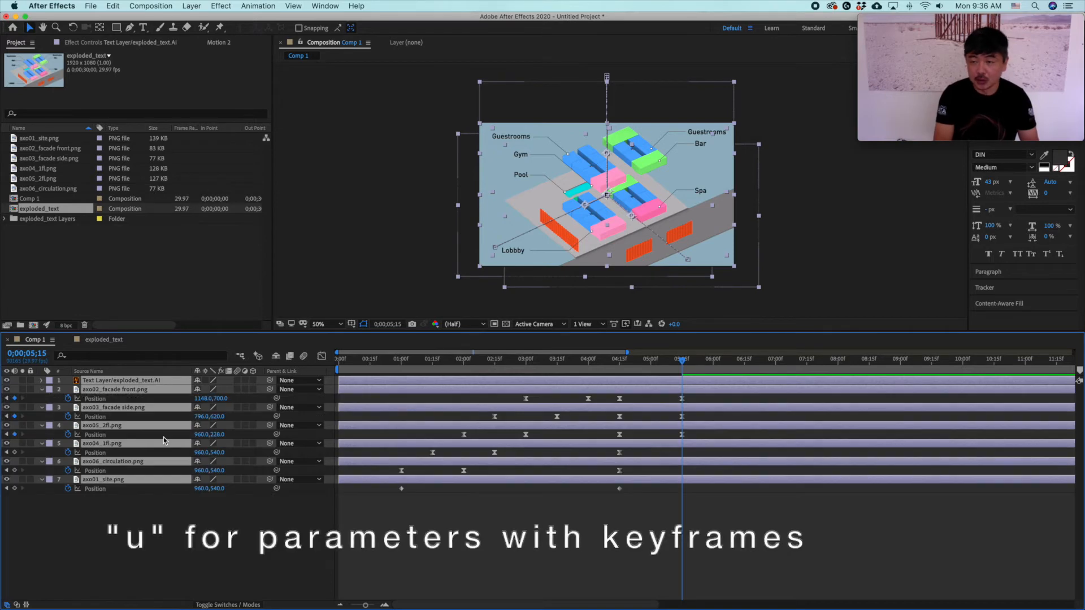
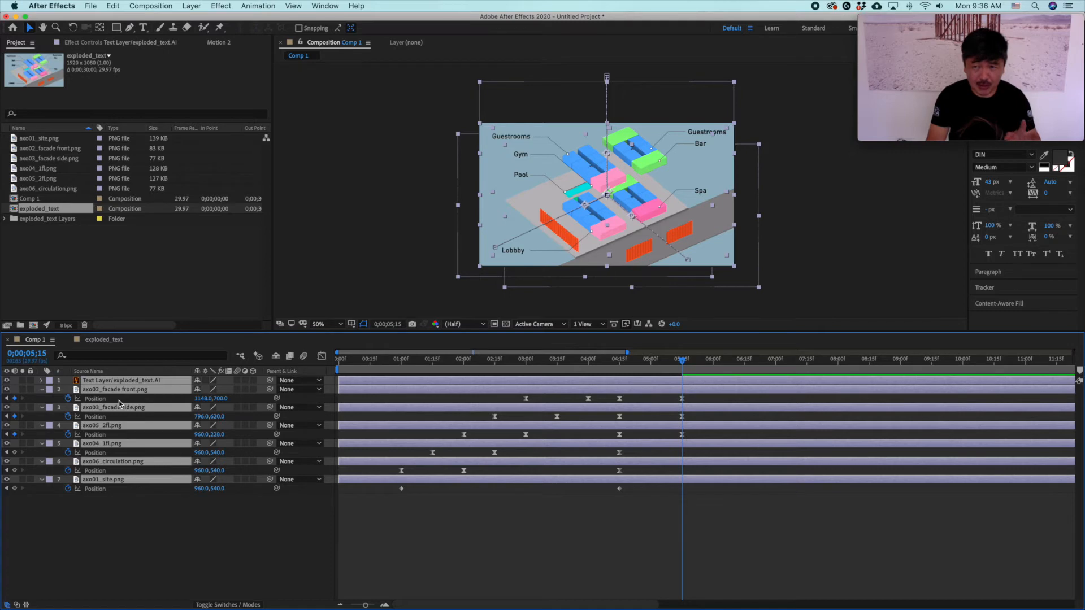
# Keyframe the text layer's opacity from 0% at 0;00;05;15 to 100% at about 0;00;06;15
pyautogui.click(150, 380)
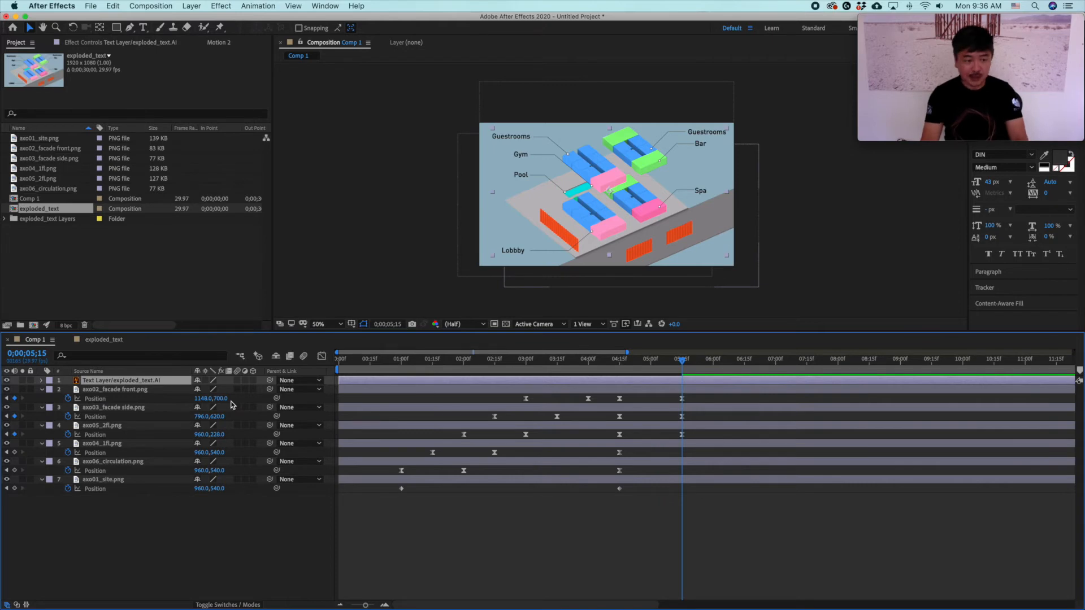
pyautogui.press('t')
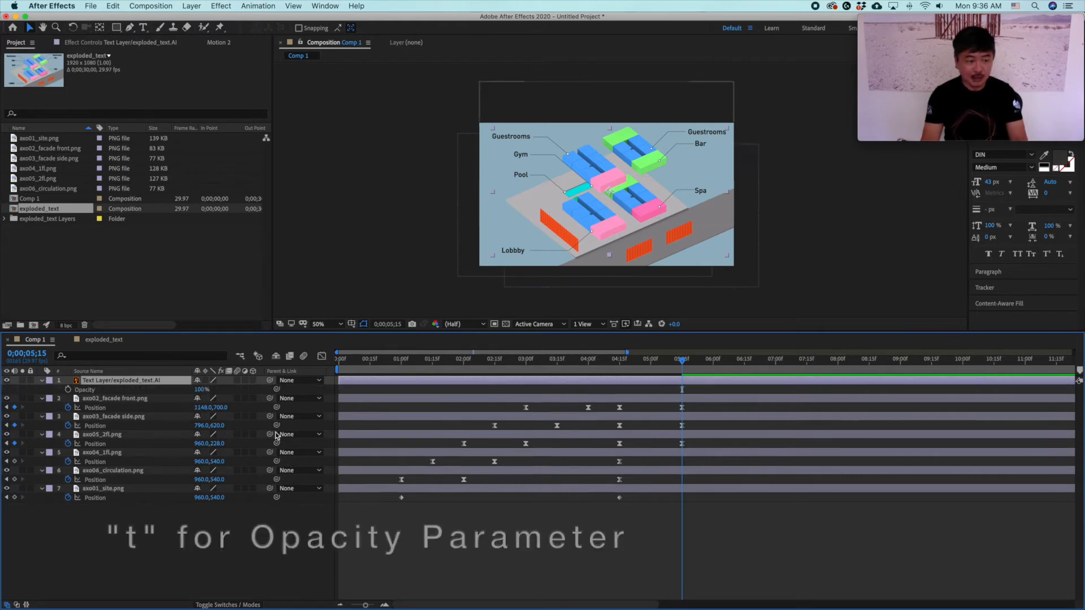
pyautogui.click(69, 390)
pyautogui.moveTo(199, 390); pyautogui.dragTo(73, 388)
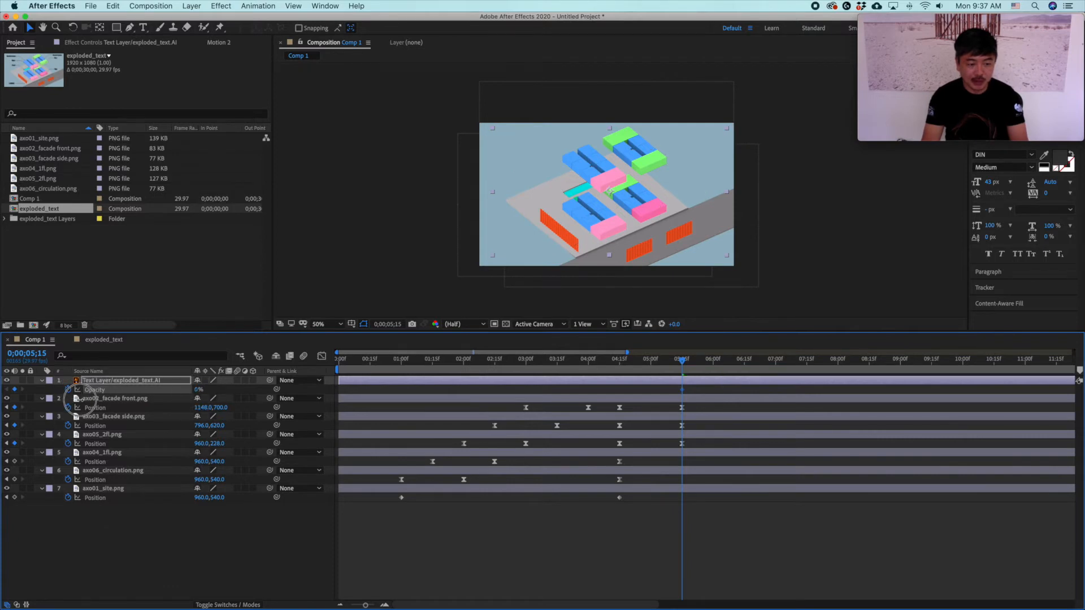
pyautogui.moveTo(682, 361); pyautogui.dragTo(744, 375)
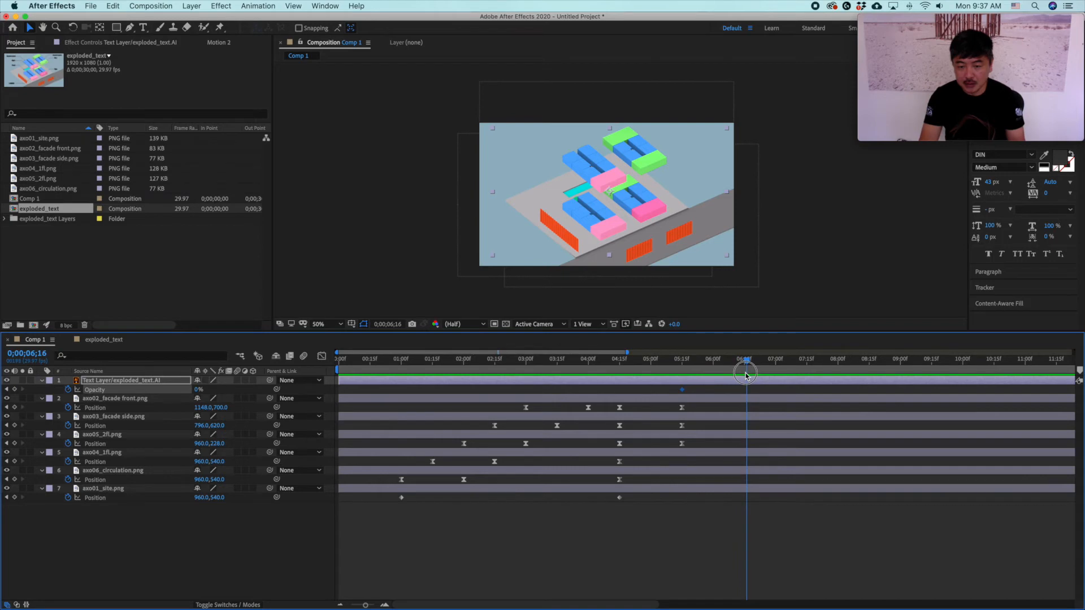
pyautogui.moveTo(198, 392); pyautogui.dragTo(319, 388)
# Add a 100% opacity keyframe to the text layer at 0;00;10;15 and fade it to 0% at 0;00;11;15
pyautogui.click(743, 361)
pyautogui.moveTo(743, 361); pyautogui.dragTo(995, 401)
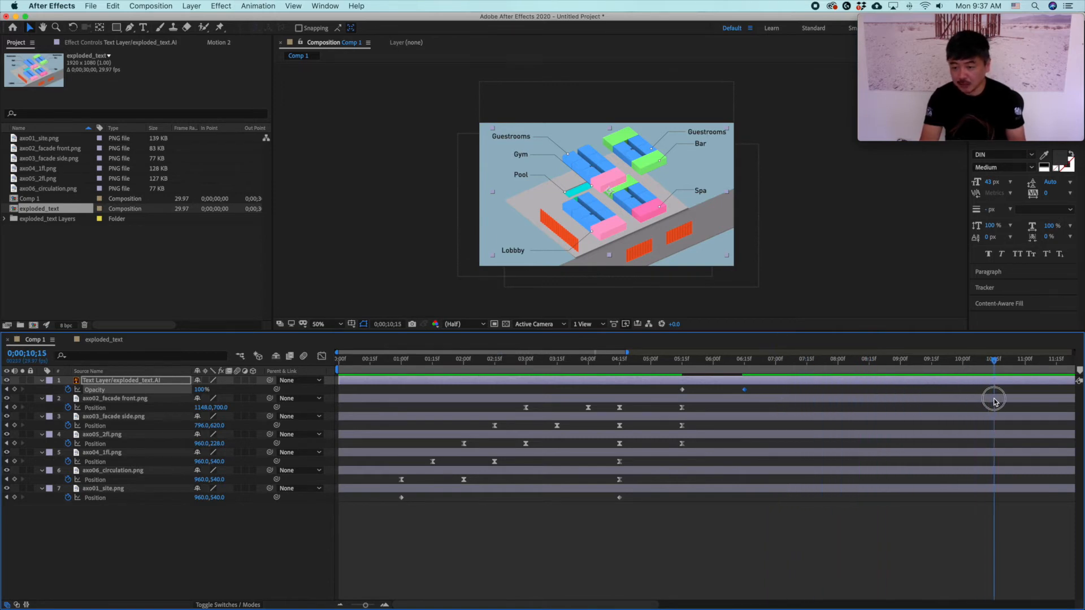
pyautogui.click(14, 390)
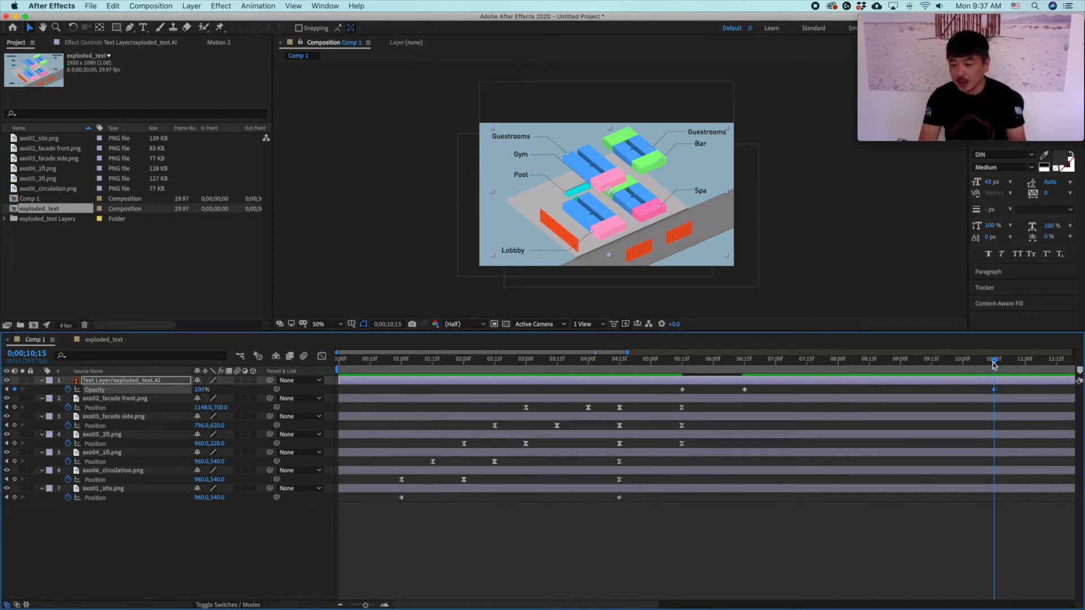
pyautogui.moveTo(995, 365); pyautogui.dragTo(1057, 375)
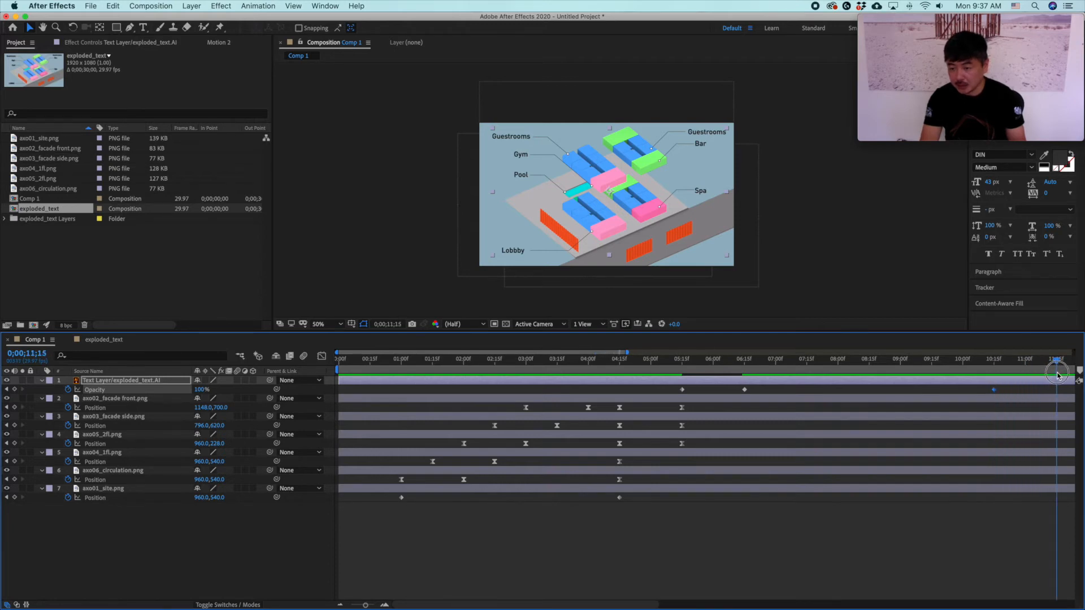
pyautogui.moveTo(196, 390); pyautogui.dragTo(67, 396)
# Play back the animation from 0;00;03;05 to check the timing of the text fades
pyautogui.moveTo(671, 364); pyautogui.dragTo(537, 363)
pyautogui.press('space')
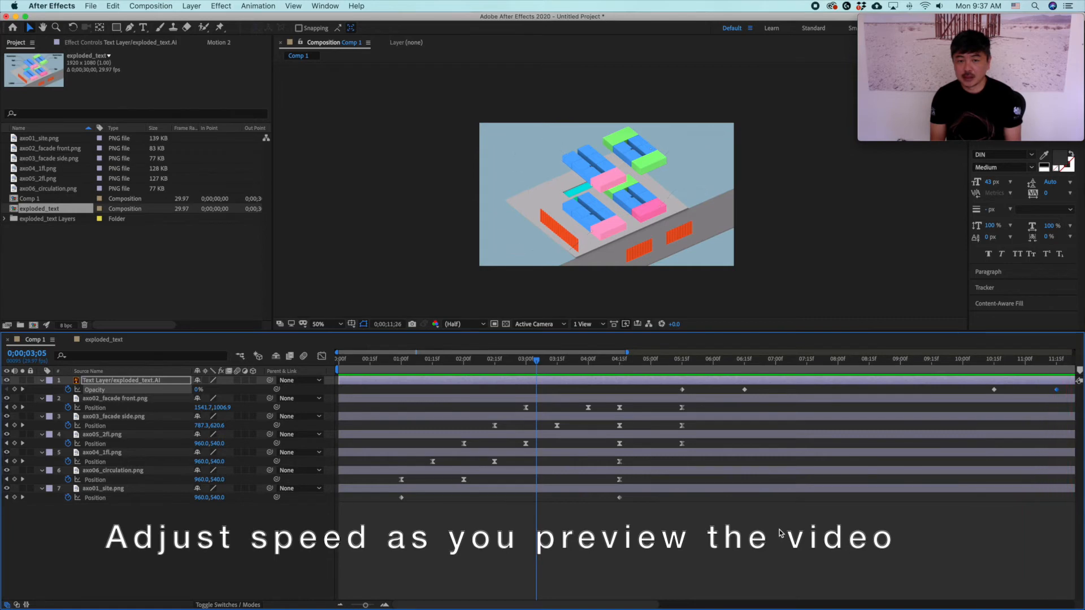
pyautogui.press('space')
pyautogui.moveTo(695, 366); pyautogui.dragTo(456, 382)
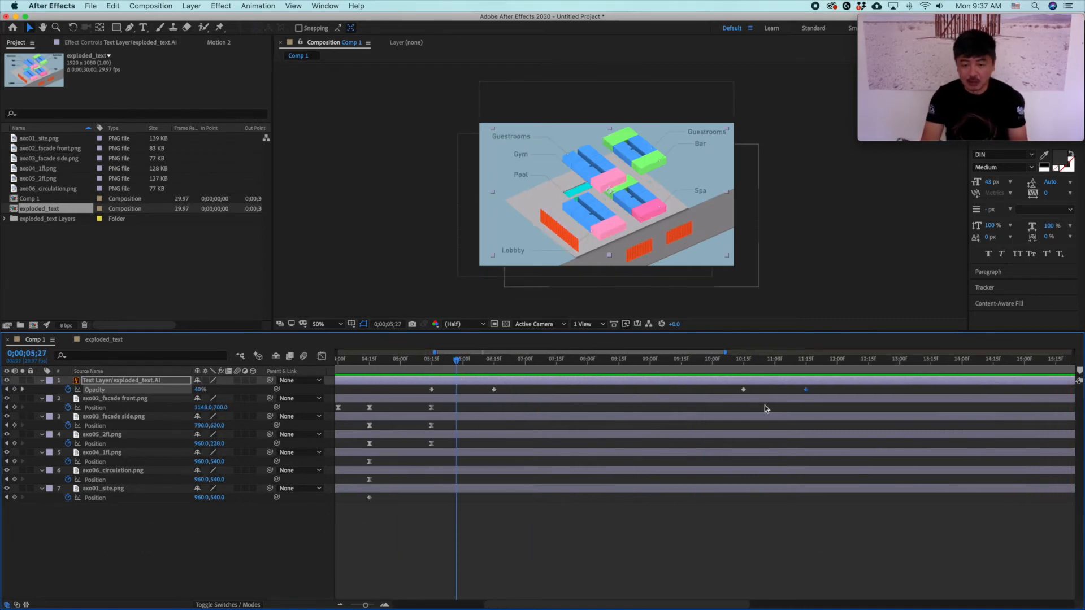
# Move the text layer's two fade-out opacity keyframes to 0;00;10;00 and 0;00;11;00, and preview the new timing
pyautogui.moveTo(731, 387)
pyautogui.mouseDown()
pyautogui.moveTo(818, 396)
pyautogui.moveTo(670, 394)
pyautogui.moveTo(714, 394)
pyautogui.mouseUp()
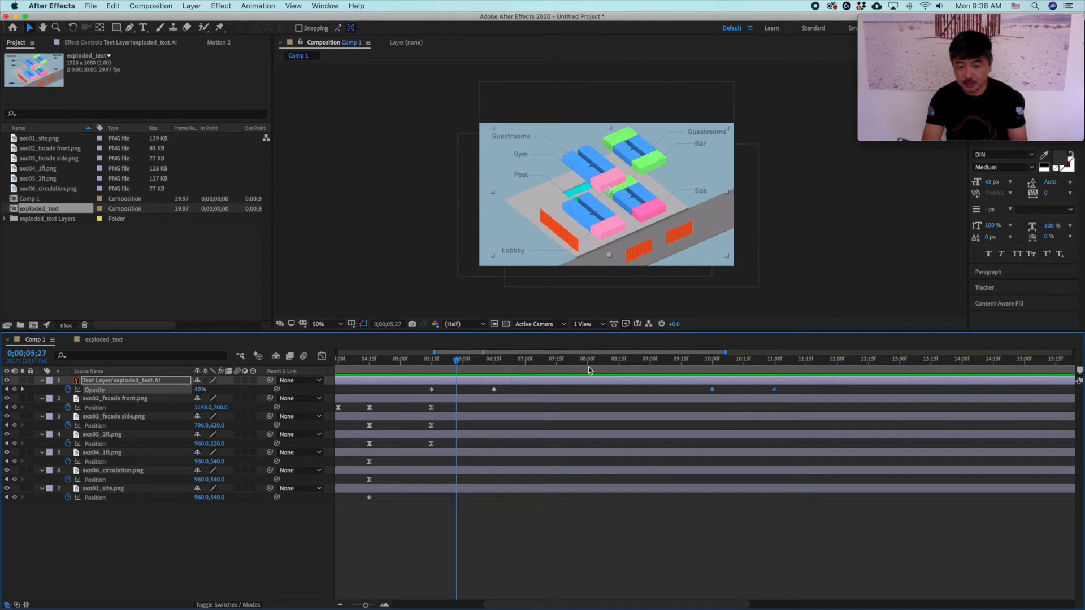
pyautogui.moveTo(467, 358); pyautogui.dragTo(469, 357)
pyautogui.click(767, 518)
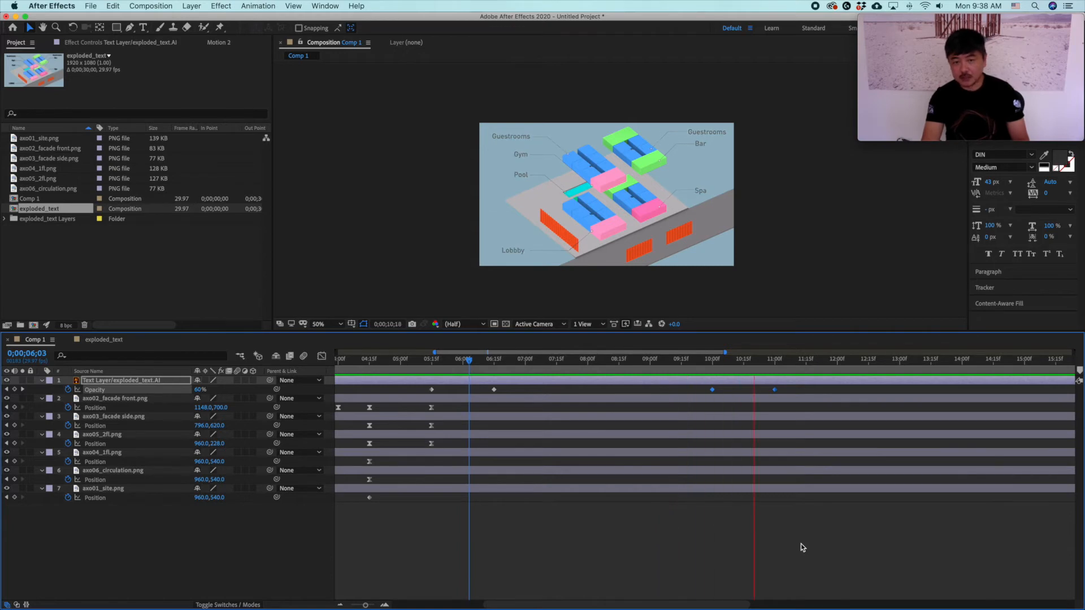
# Add Position keyframes at 0;00;10;00 to both facade layers, both floor layers and the circulation layer
pyautogui.moveTo(796, 359); pyautogui.dragTo(714, 364)
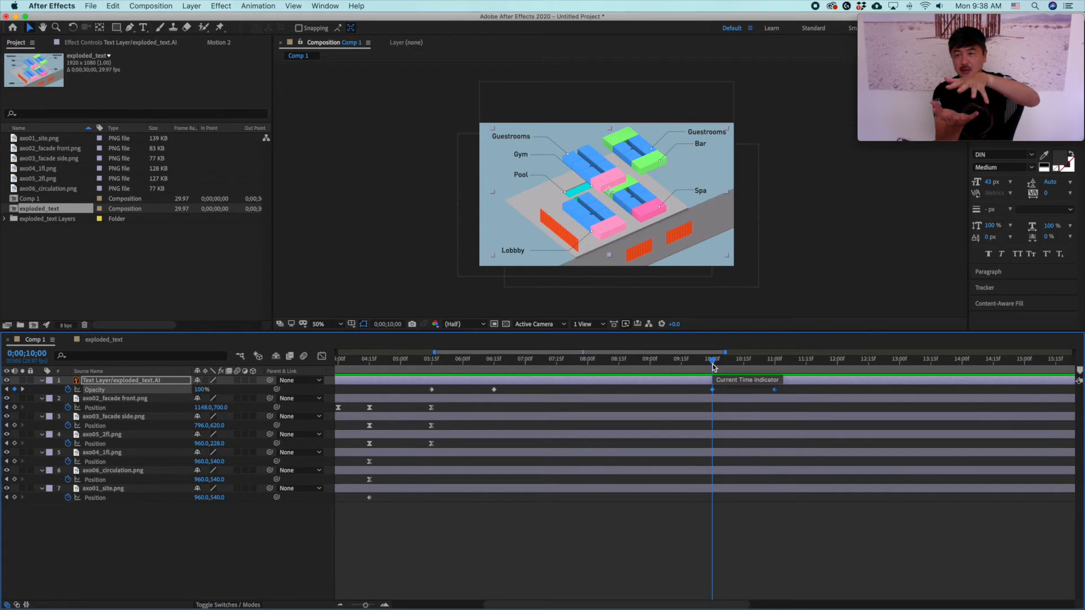
pyautogui.click(140, 399)
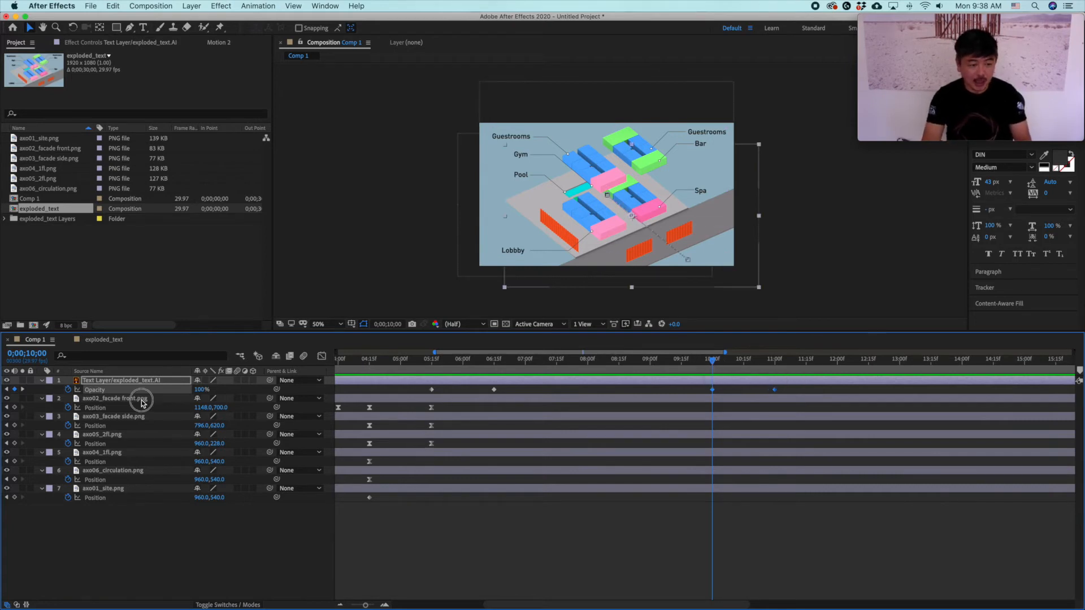
pyautogui.keyDown('shift'); pyautogui.click(144, 418); pyautogui.keyUp('shift')
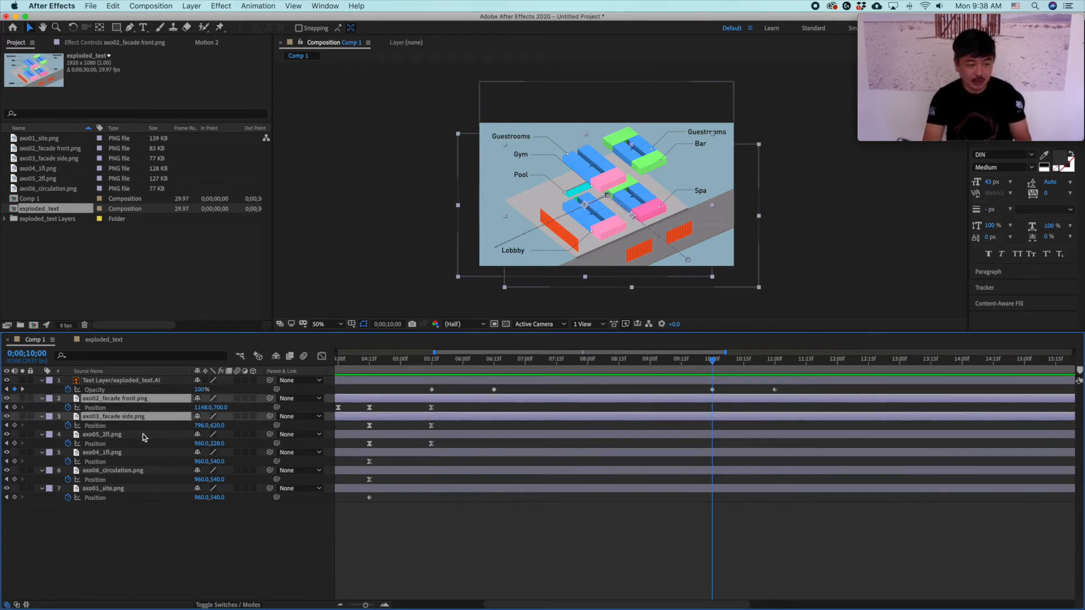
pyautogui.keyDown('shift'); pyautogui.click(143, 436); pyautogui.keyUp('shift')
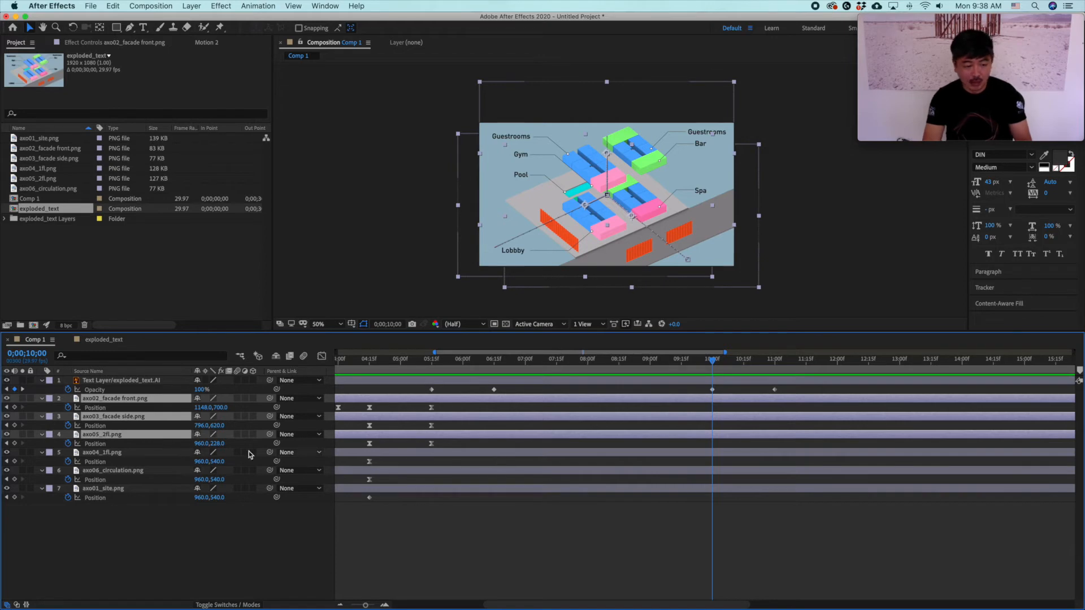
pyautogui.keyDown('shift'); pyautogui.click(142, 454); pyautogui.keyUp('shift')
pyautogui.keyDown('shift'); pyautogui.click(136, 472); pyautogui.keyUp('shift')
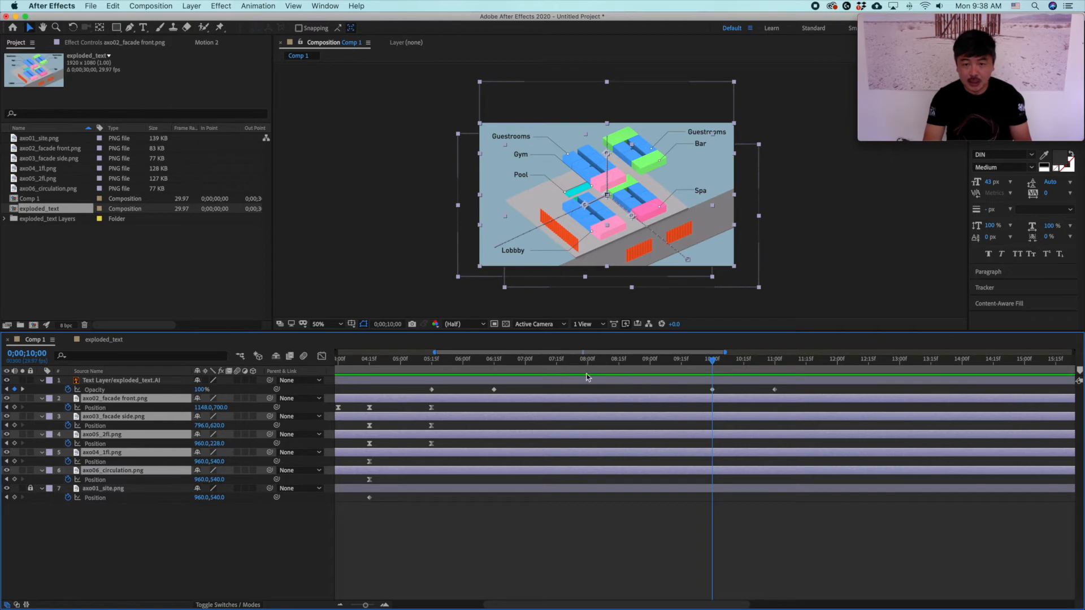
pyautogui.click(14, 408)
# Copy the facade front layer's Position keyframe at 0;00;04;15 and paste it at 0;00;11;00
pyautogui.moveTo(721, 361); pyautogui.dragTo(775, 368)
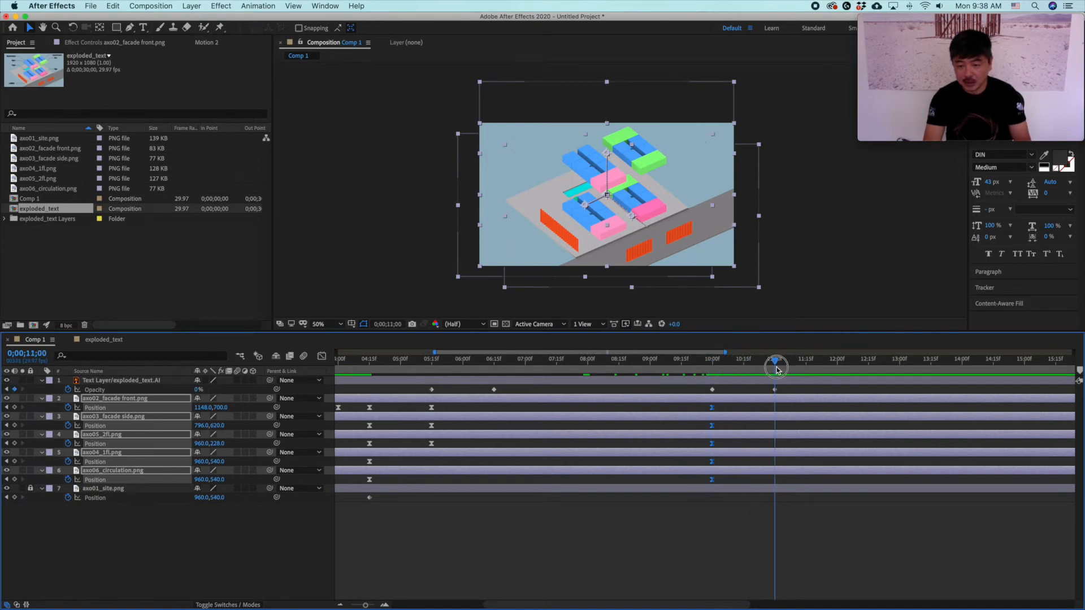
pyautogui.moveTo(770, 361); pyautogui.dragTo(393, 360)
pyautogui.click(369, 407)
pyautogui.click(371, 364)
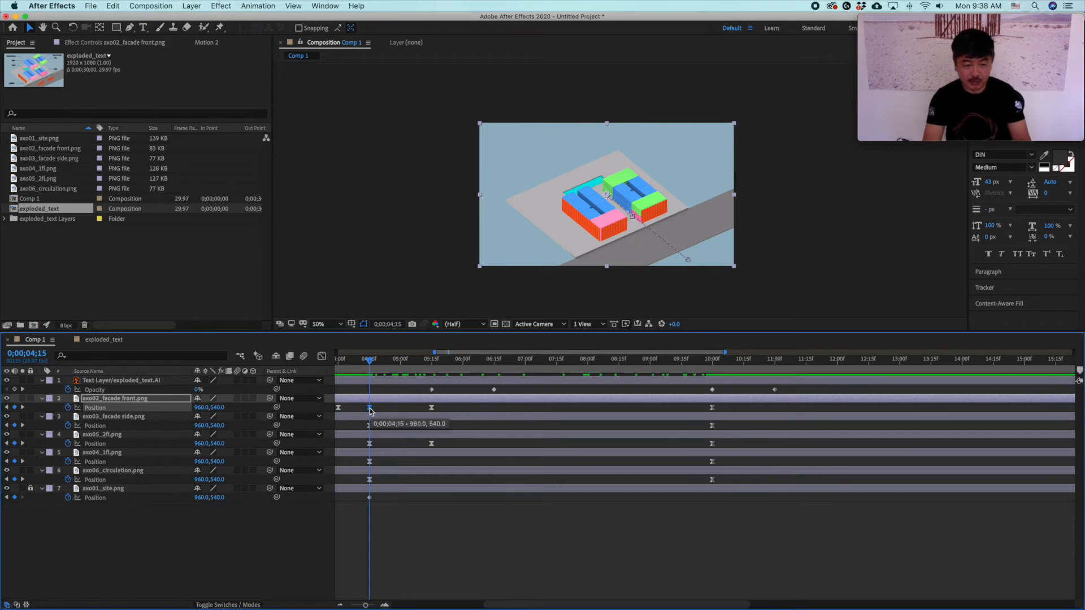
pyautogui.moveTo(371, 362); pyautogui.dragTo(768, 399)
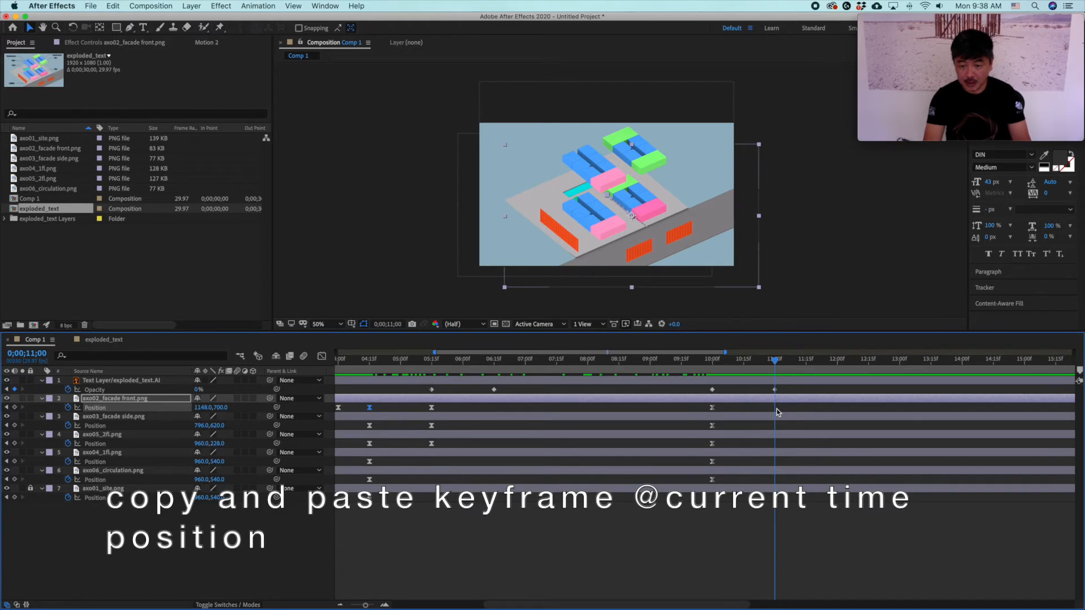
pyautogui.press('super+v')
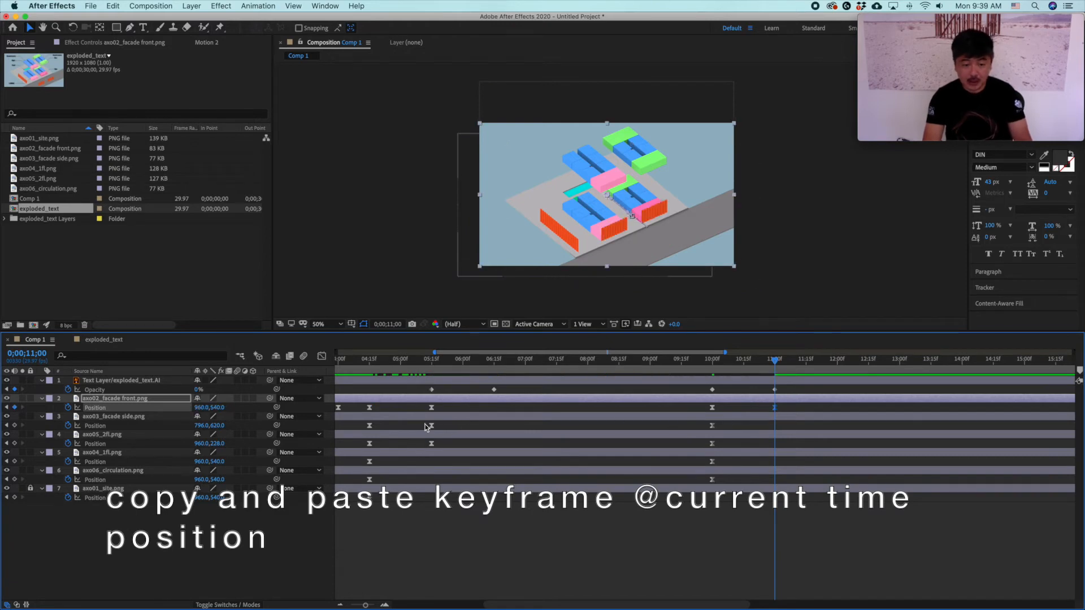
# Copy the 0;00;04;15 Position keyframes of axo03_facade side.png and axo05_2fl.png to 0;00;11;00 on their own layers
pyautogui.click(369, 425)
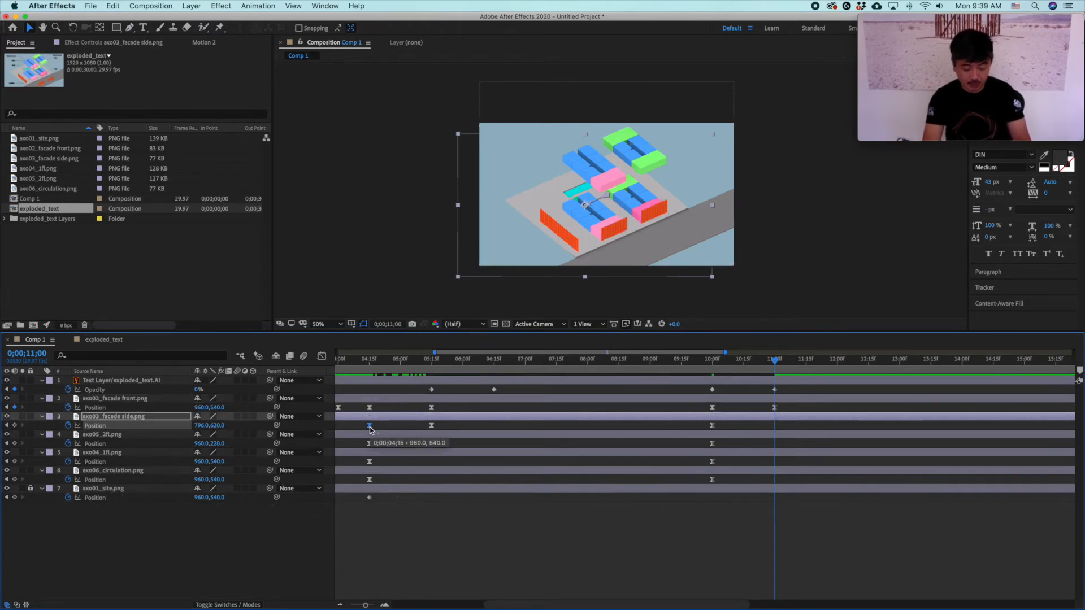
pyautogui.press('super+v')
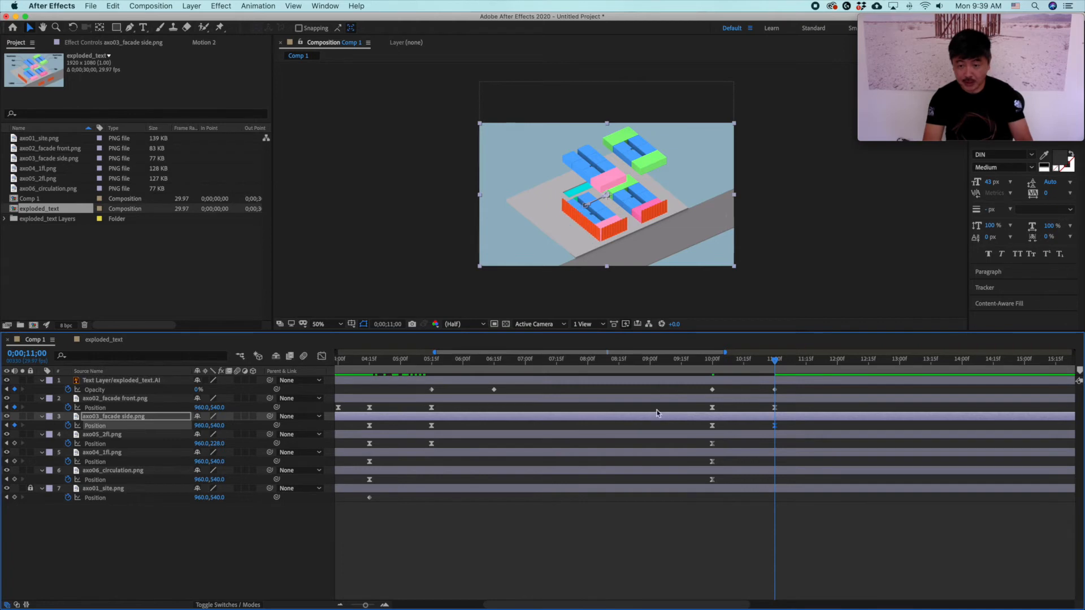
pyautogui.click(369, 444)
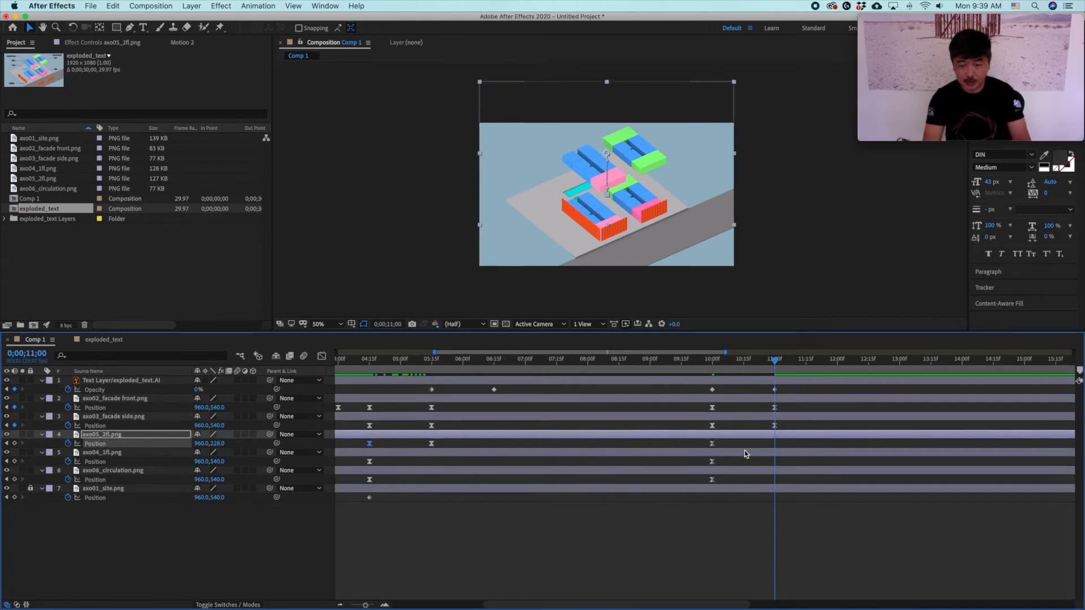
pyautogui.press('super+v')
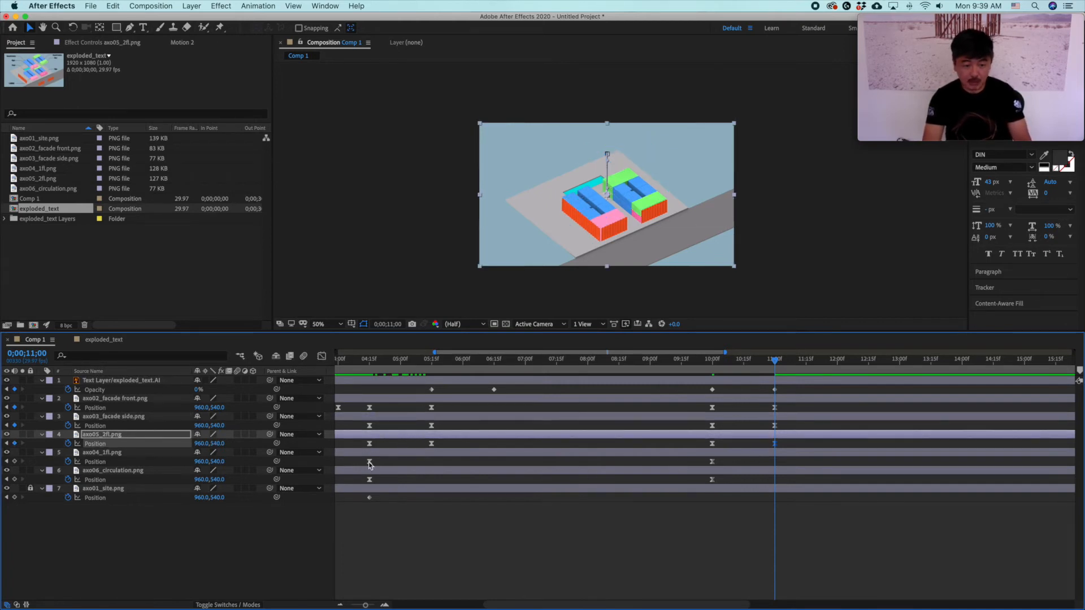
# Copy the 0;00;04;15 Position keyframes of axo04_1fl.png and axo06_circulation.png to 0;00;11;00 on their own layers, and preview the reassembly
pyautogui.click(369, 462)
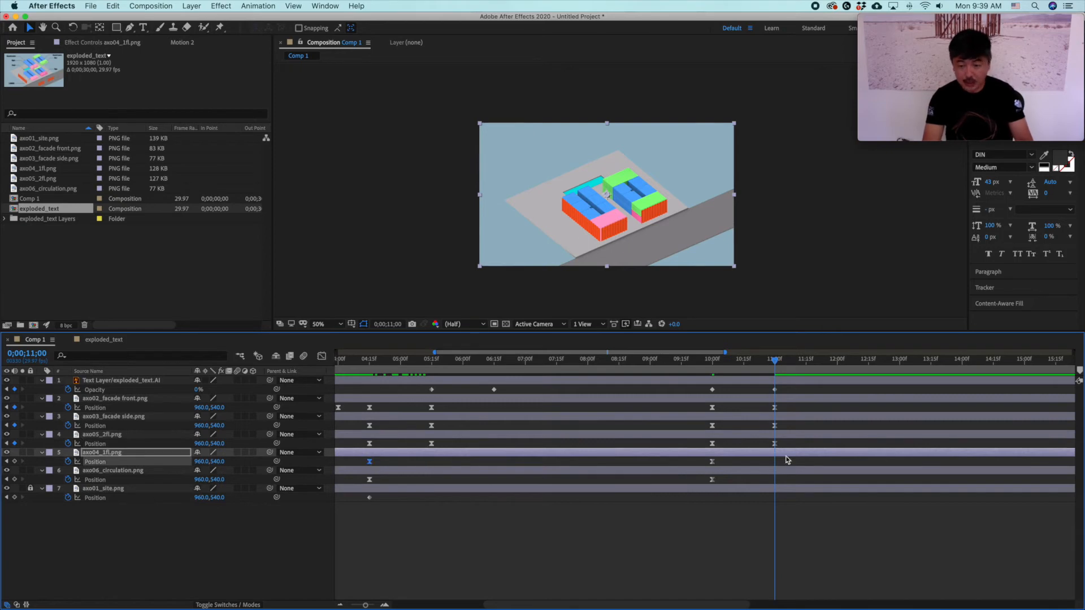
pyautogui.press('super+v')
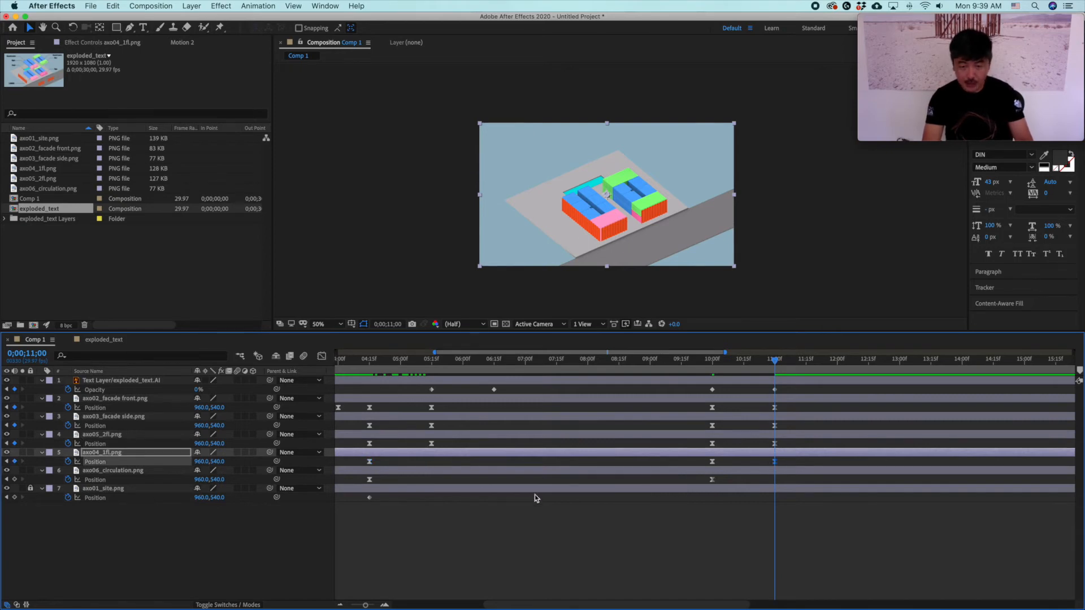
pyautogui.click(369, 479)
pyautogui.press('super+v')
pyautogui.moveTo(775, 361); pyautogui.dragTo(601, 364)
pyautogui.press('space')
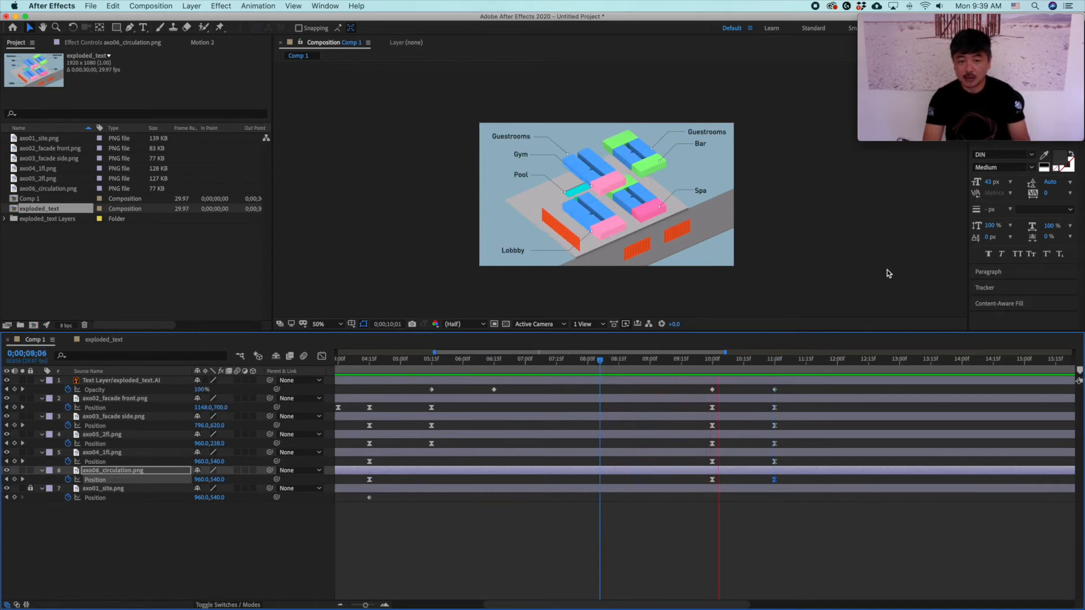
pyautogui.click(769, 360)
pyautogui.moveTo(768, 363); pyautogui.dragTo(415, 361)
pyautogui.press('space')
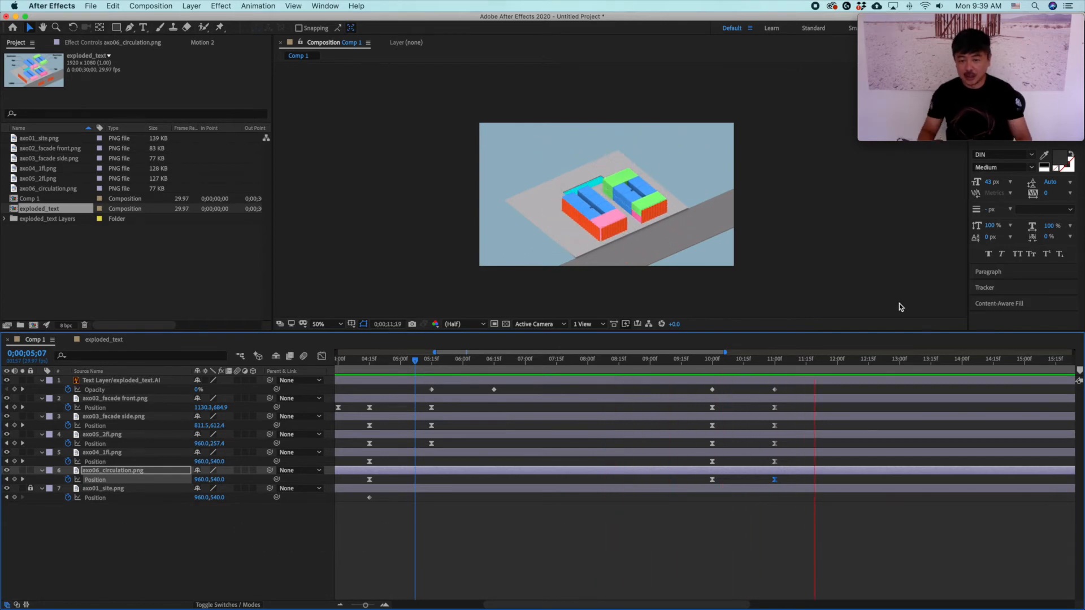
pyautogui.press('space')
# Shift the last two Position keyframes of all five building layers forward about half a second, ending at 0;00;11;16, and preview the timing
pyautogui.moveTo(704, 401); pyautogui.dragTo(797, 515)
pyautogui.moveTo(713, 412); pyautogui.dragTo(746, 408)
pyautogui.click(621, 359)
pyautogui.press('space')
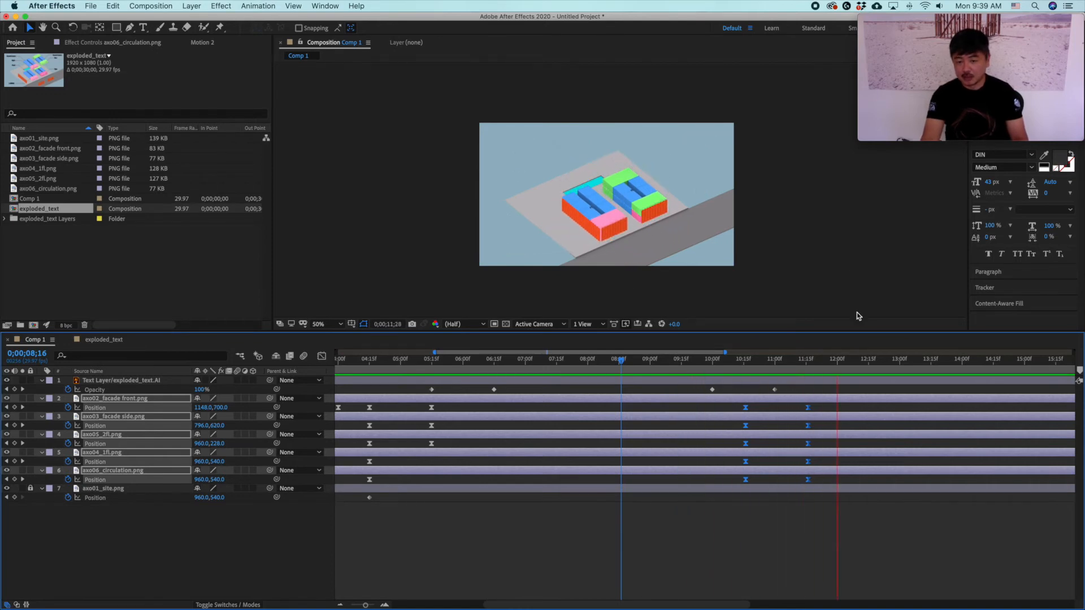
pyautogui.press('space')
pyautogui.moveTo(860, 362); pyautogui.dragTo(808, 365)
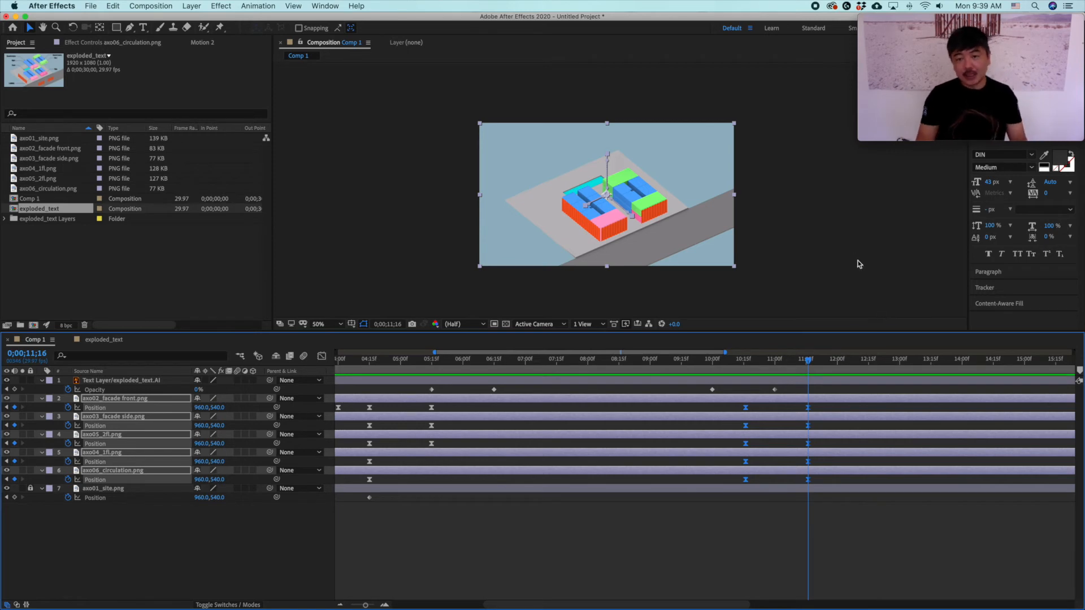
# Enlarge the composition view to 100% and capture a screenshot of the full assembled diagram frame
pyautogui.click(849, 240)
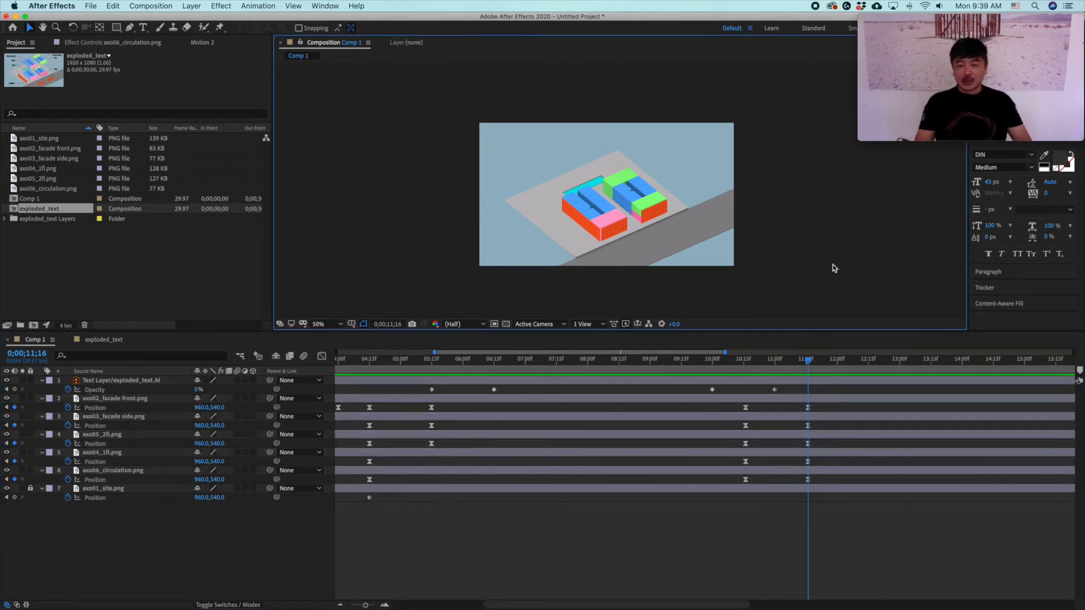
pyautogui.moveTo(670, 332); pyautogui.dragTo(650, 494)
pyautogui.press('.')
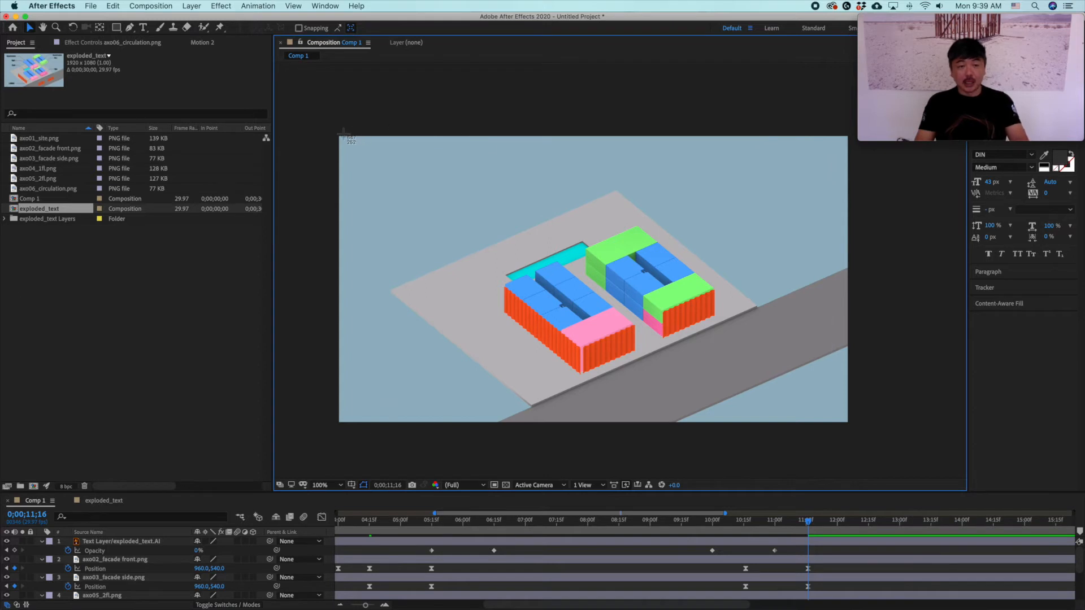
pyautogui.moveTo(339, 136); pyautogui.dragTo(848, 421)
pyautogui.moveTo(848, 421); pyautogui.dragTo(847, 422)
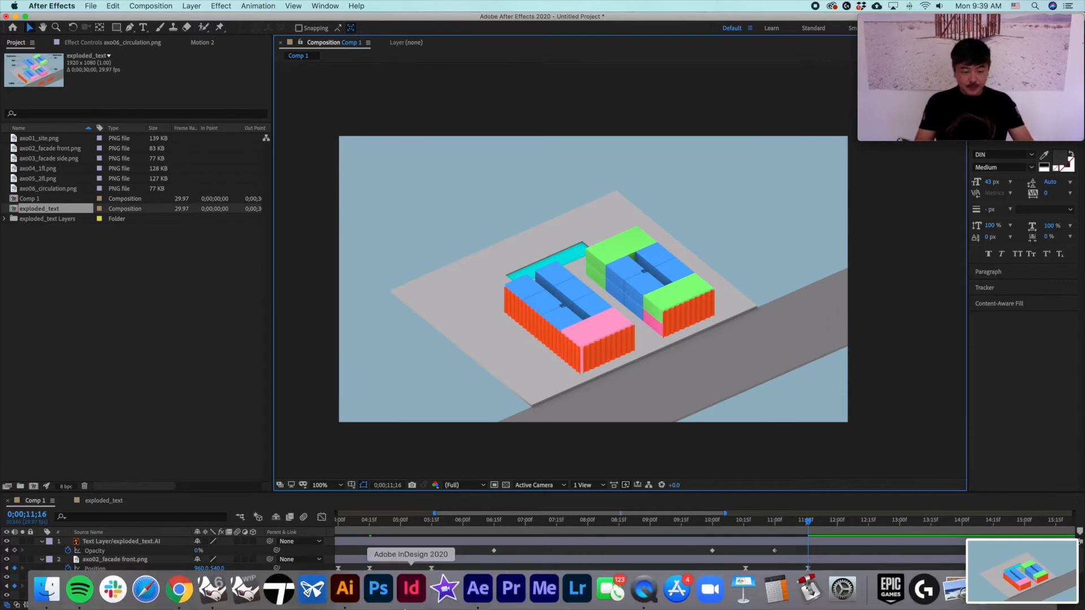
# Switch to Illustrator and create a new Web-Large document of 1920 x 1080 px
pyautogui.click(355, 593)
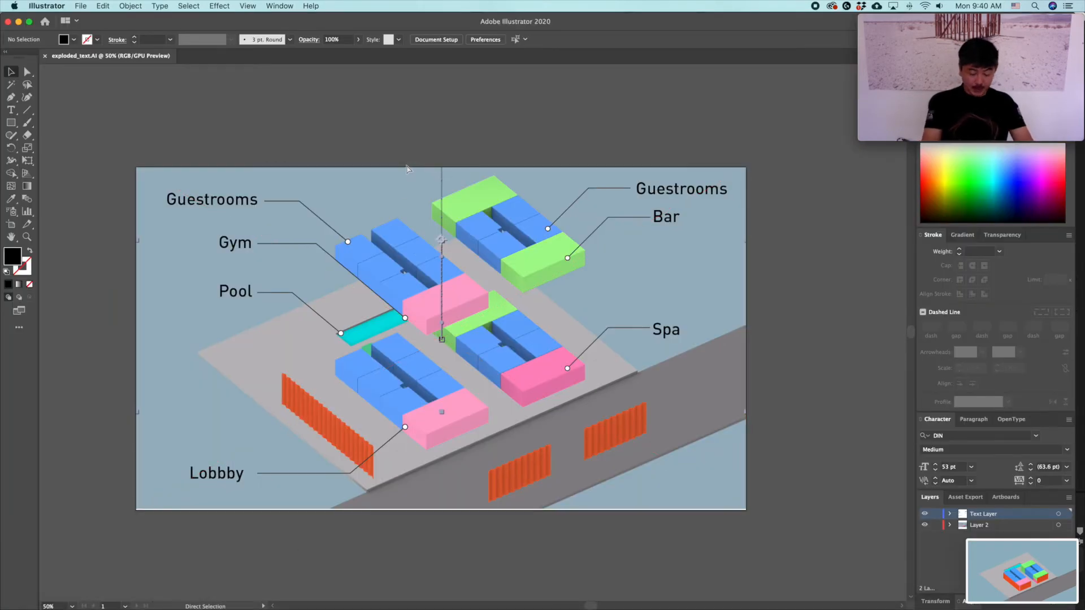
pyautogui.press('super+n')
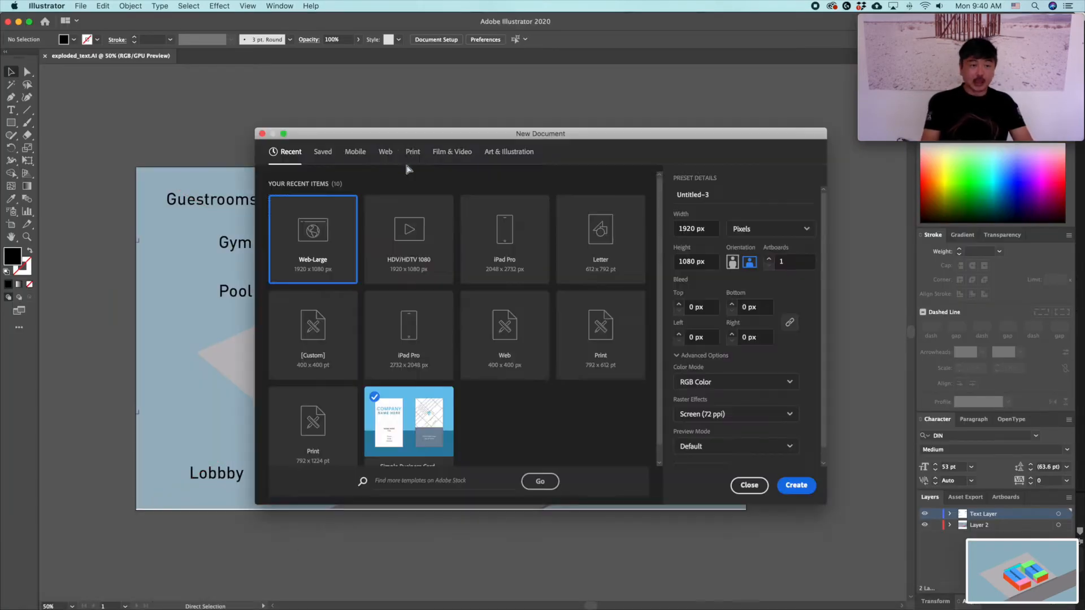
pyautogui.doubleClick(312, 233)
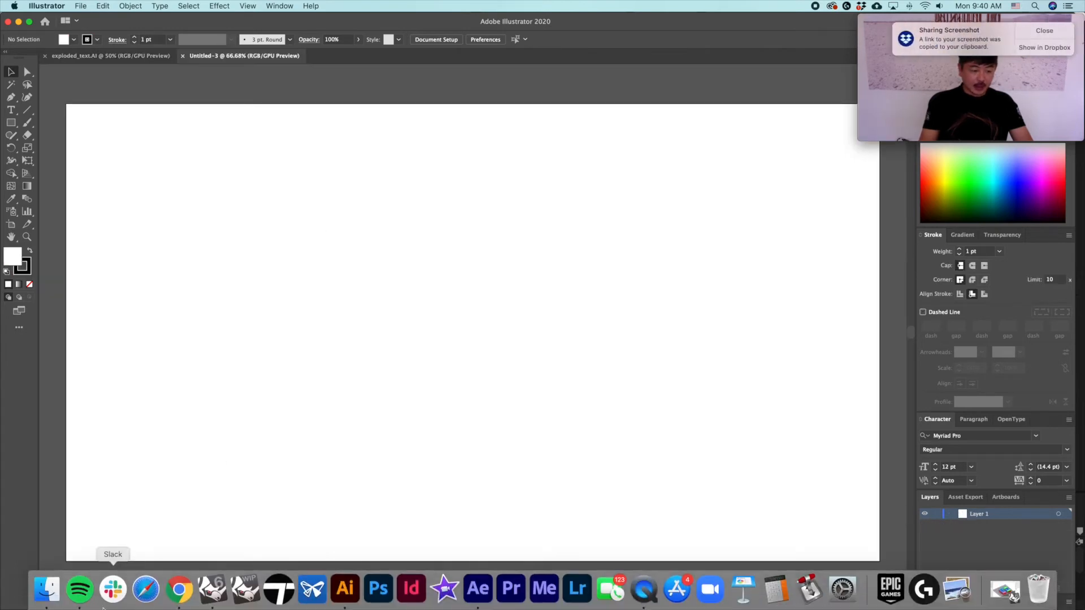
# Place the newest screenshot from the Dropbox Screenshots folder in the document and scale it to fill the artboard
pyautogui.click(1045, 47)
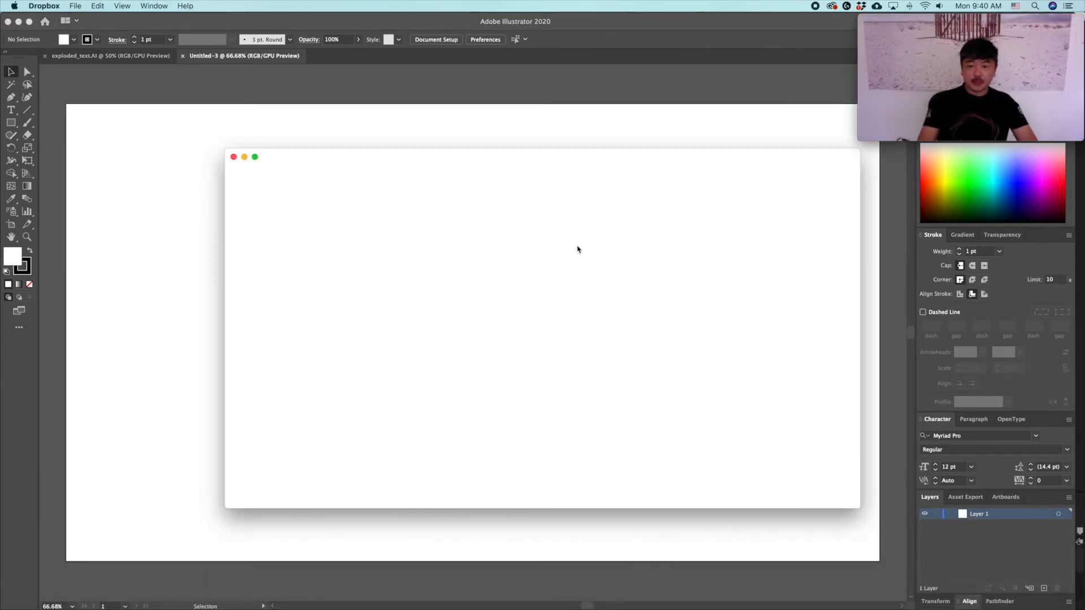
pyautogui.moveTo(405, 162); pyautogui.dragTo(638, 252)
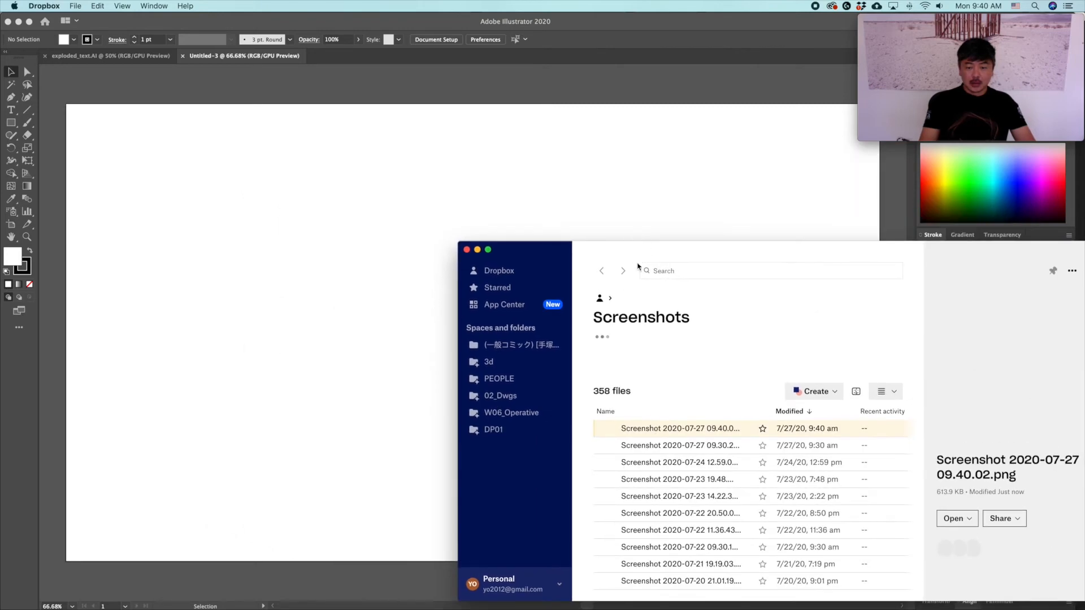
pyautogui.moveTo(677, 462); pyautogui.dragTo(315, 307)
pyautogui.moveTo(243, 242); pyautogui.dragTo(199, 155)
pyautogui.moveTo(473, 332); pyautogui.dragTo(763, 560)
pyautogui.click(792, 452)
pyautogui.scroll(-1, 430, 359)
pyautogui.moveTo(331, 419); pyautogui.dragTo(435, 373)
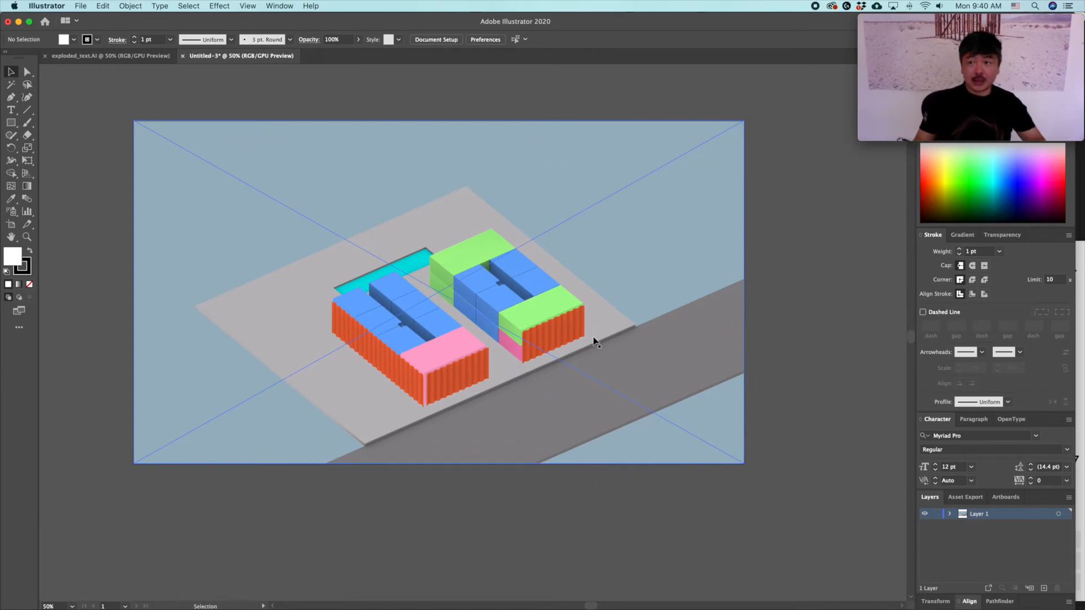
# Draw an open Pen path from the artboard's right edge down along the road, turning sharply up onto the site beside the front building
pyautogui.click(10, 97)
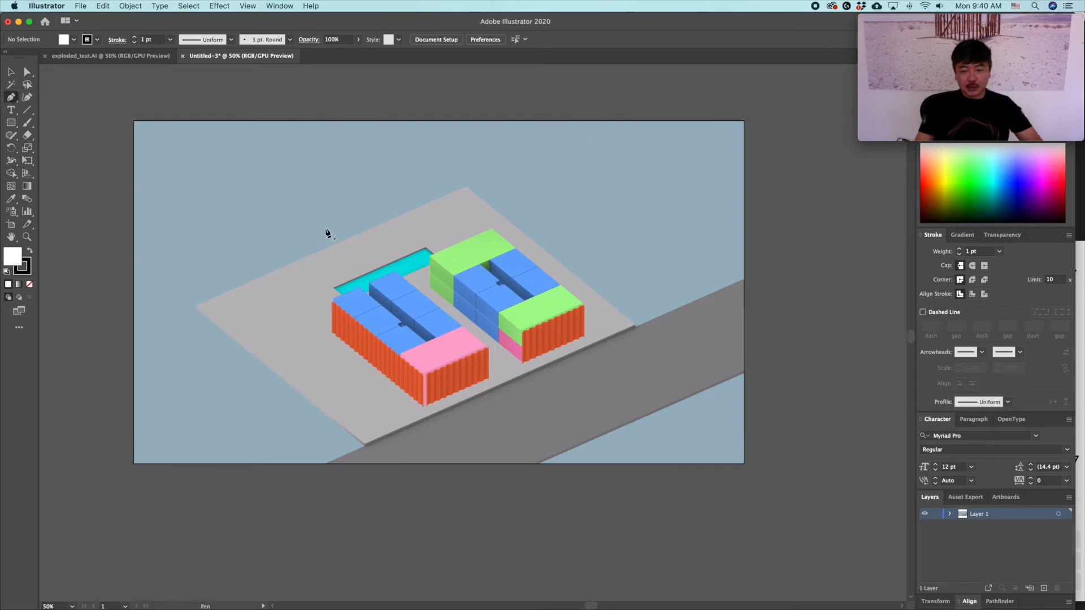
pyautogui.click(744, 302)
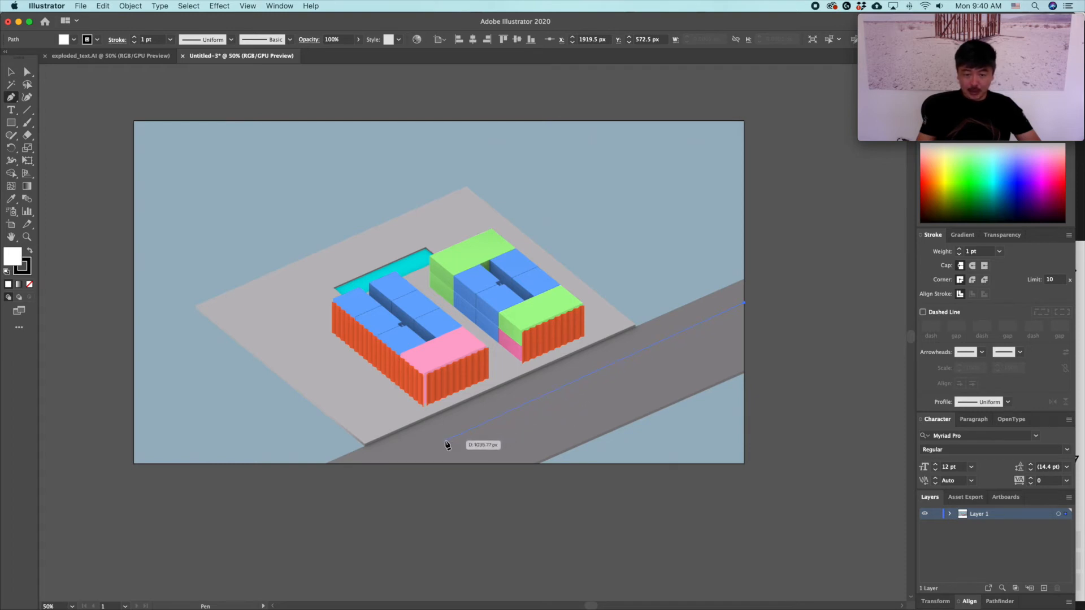
pyautogui.click(443, 442)
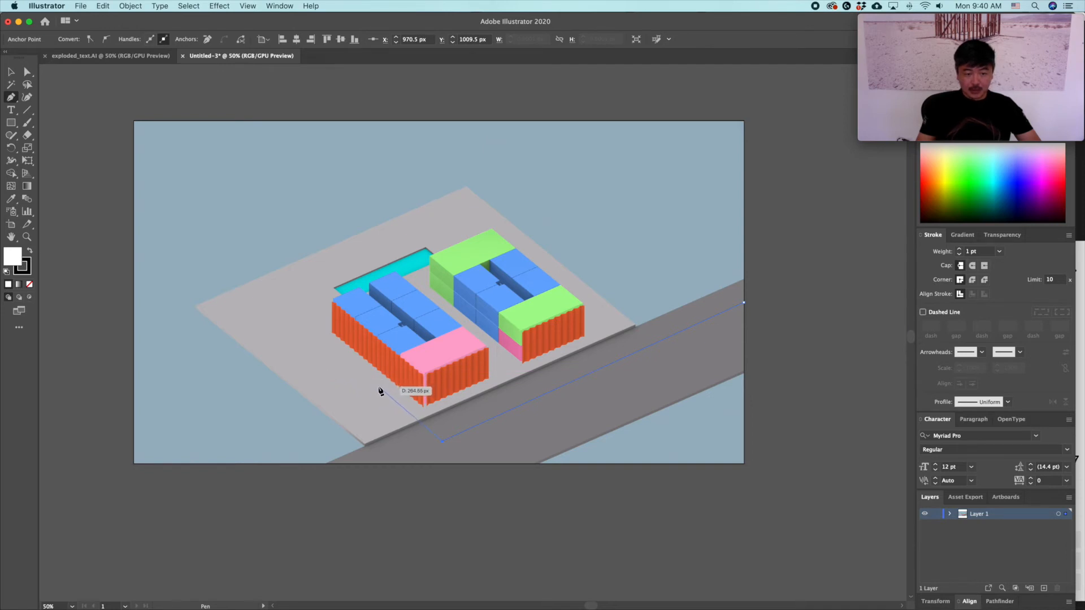
pyautogui.click(379, 387)
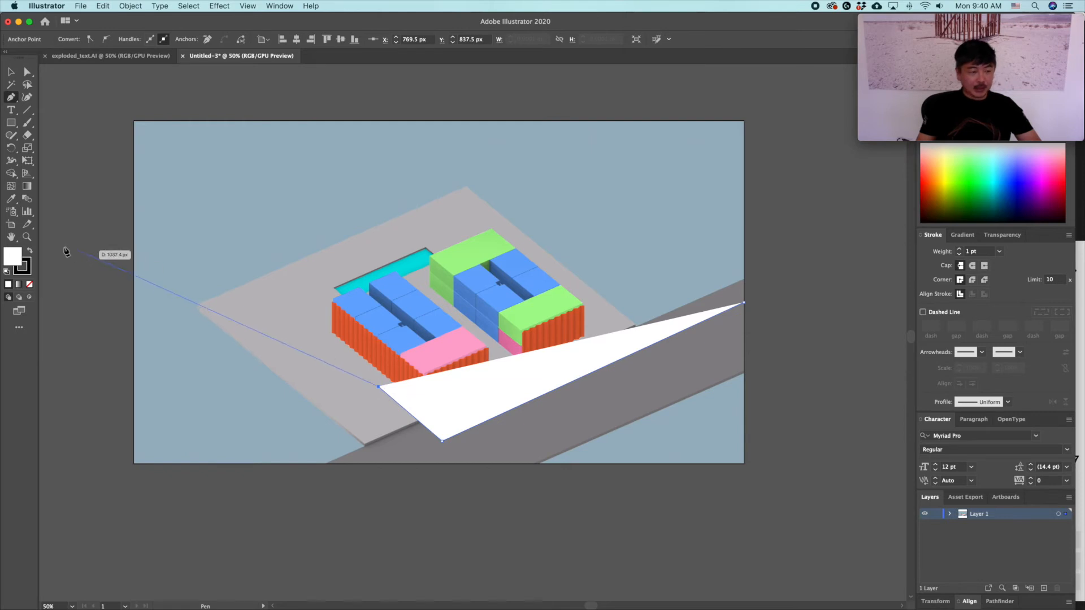
# Give the path no fill and a white 3 pt stroke, and deselect it
pyautogui.click(30, 252)
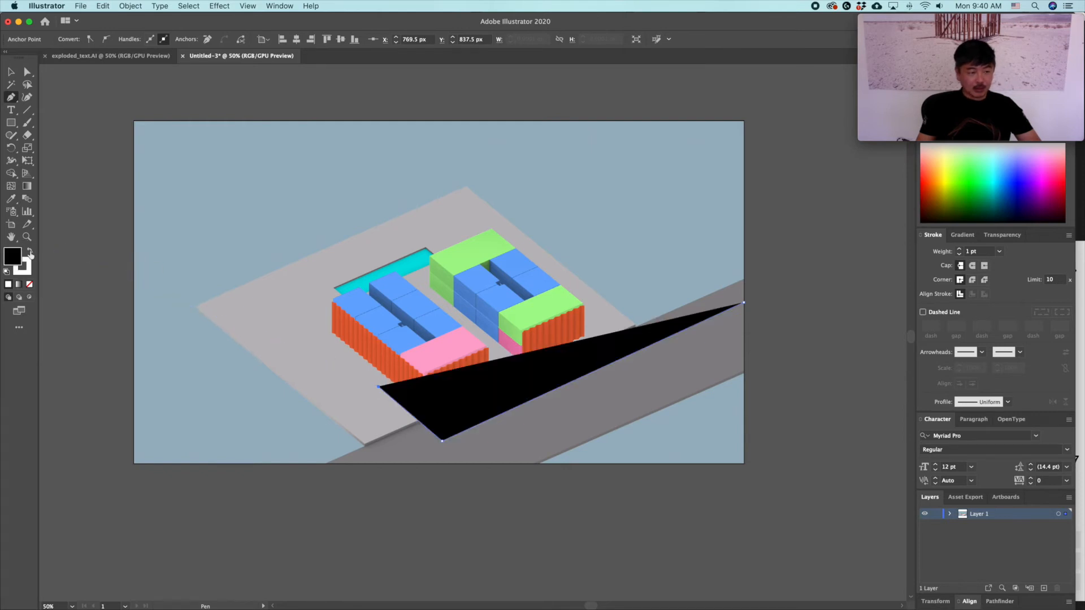
pyautogui.click(30, 285)
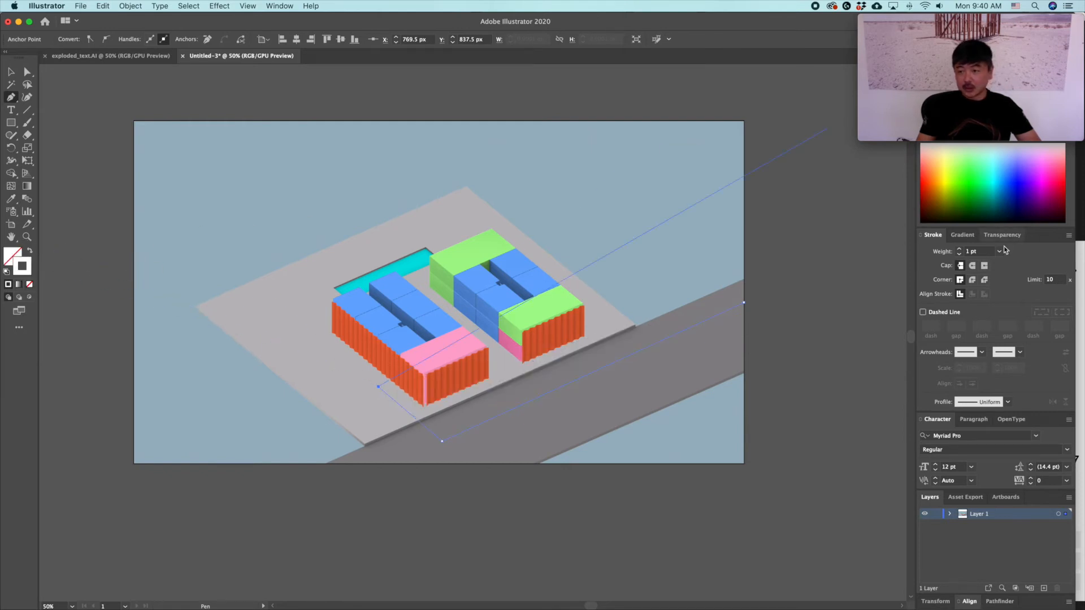
pyautogui.moveTo(979, 20); pyautogui.dragTo(847, 38)
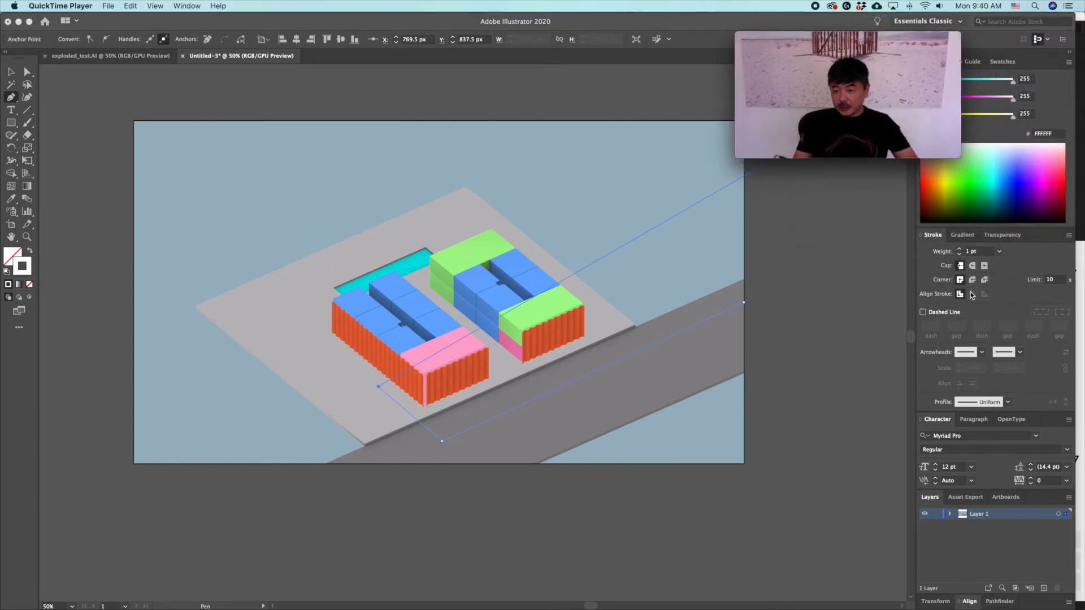
pyautogui.click(959, 249)
pyautogui.click(959, 249)
pyautogui.click(958, 249)
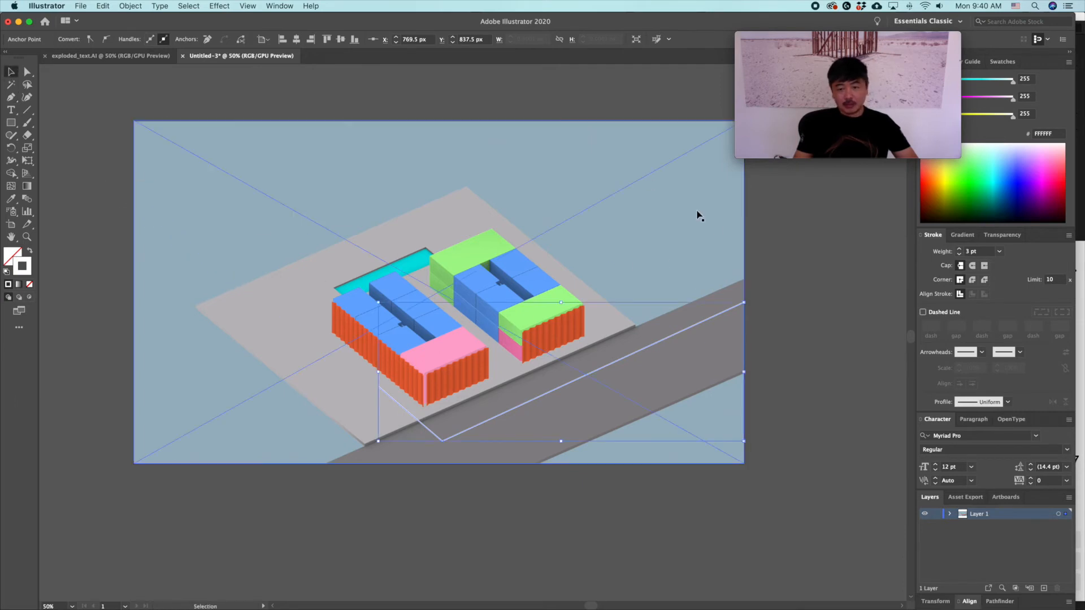
pyautogui.press('v')
pyautogui.click(830, 273)
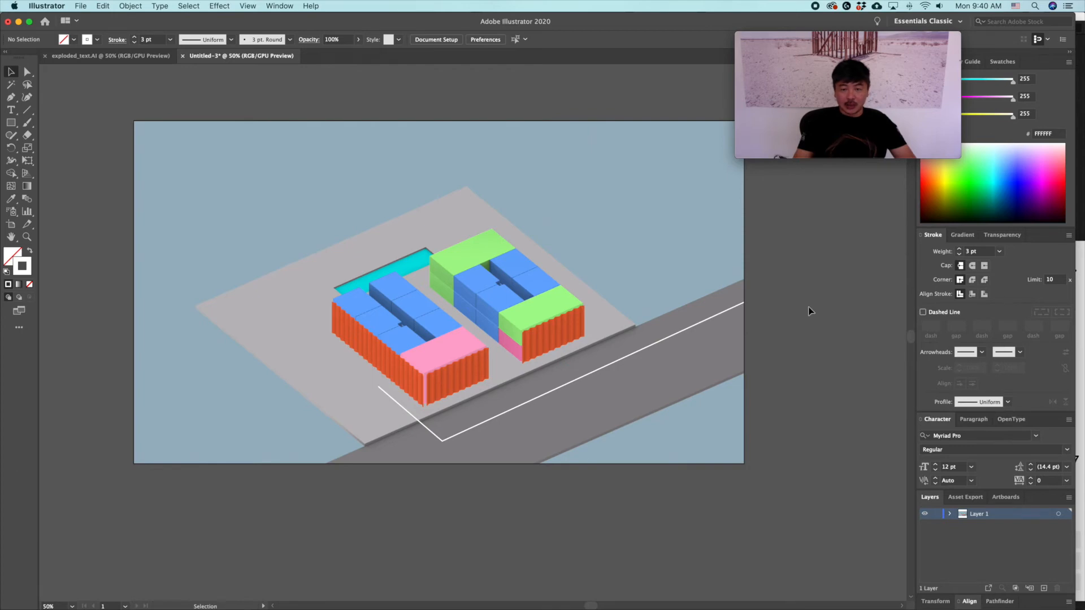
# Switch to After Effects, enlarge the timeline, and collapse the keyframed properties of the text, facade, floor and circulation layers
pyautogui.moveTo(710, 605)
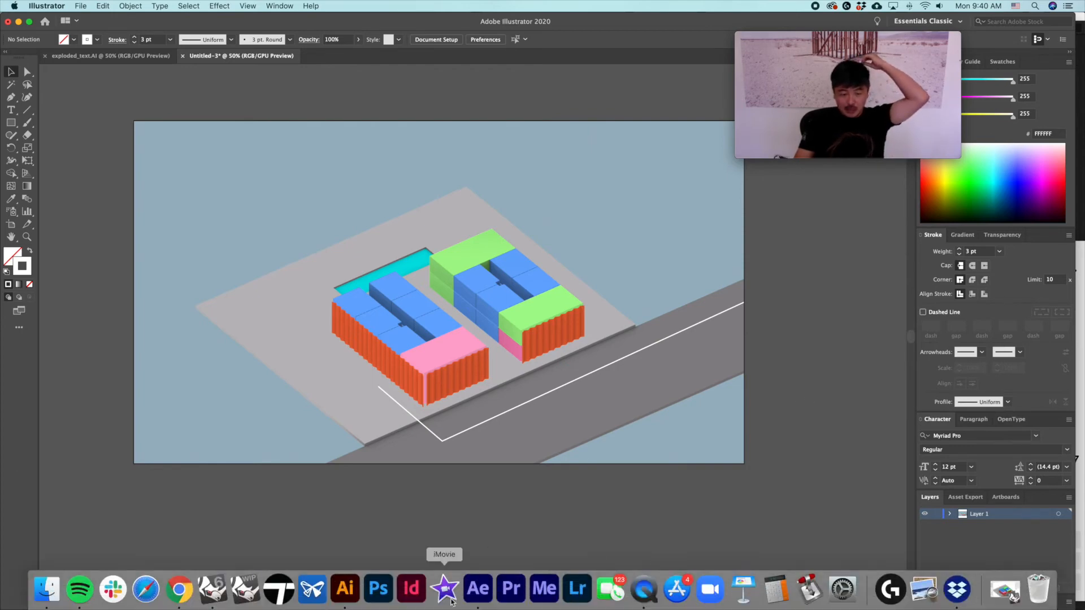
pyautogui.click(478, 590)
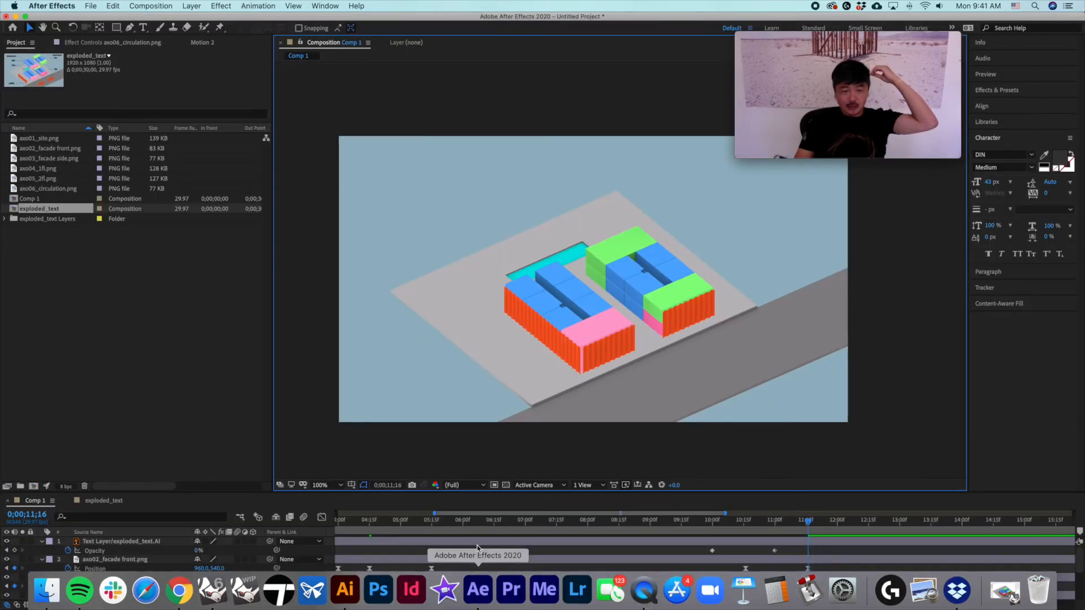
pyautogui.moveTo(511, 493); pyautogui.dragTo(522, 316)
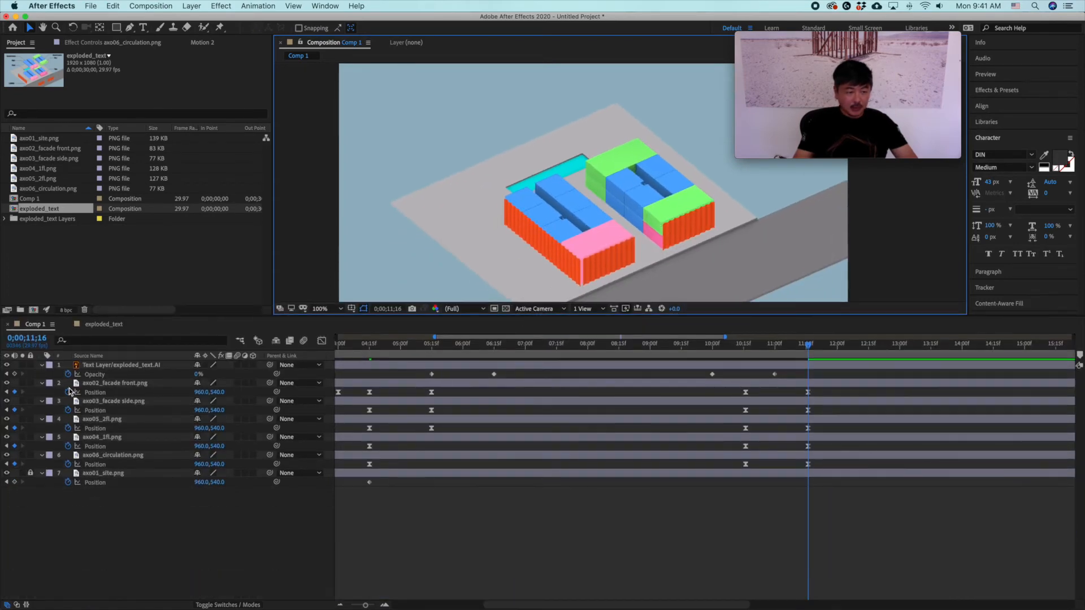
pyautogui.click(105, 365)
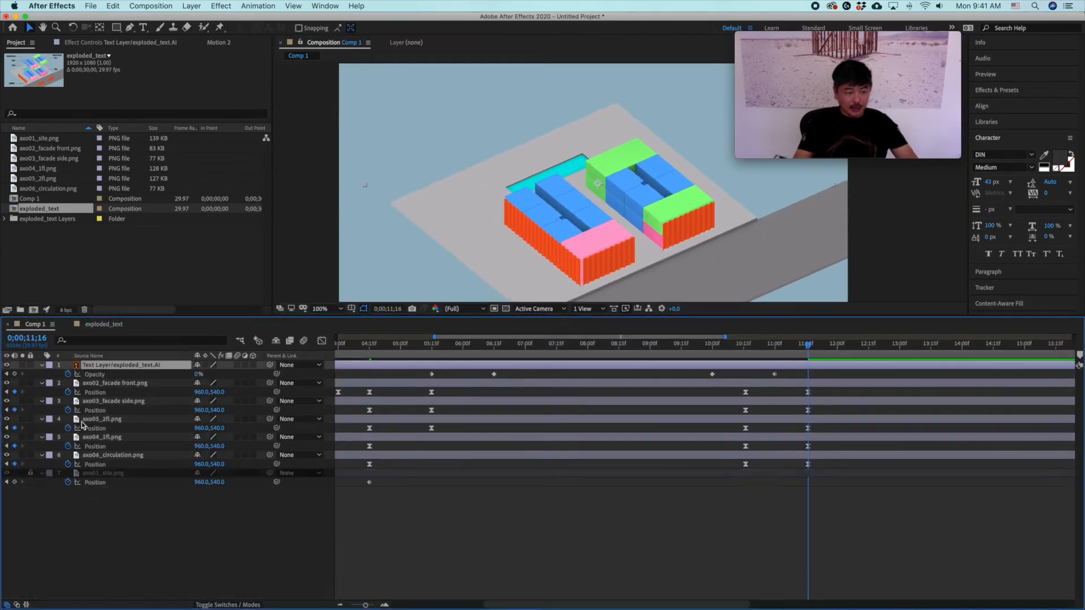
pyautogui.keyDown('shift'); pyautogui.click(103, 457); pyautogui.keyUp('shift')
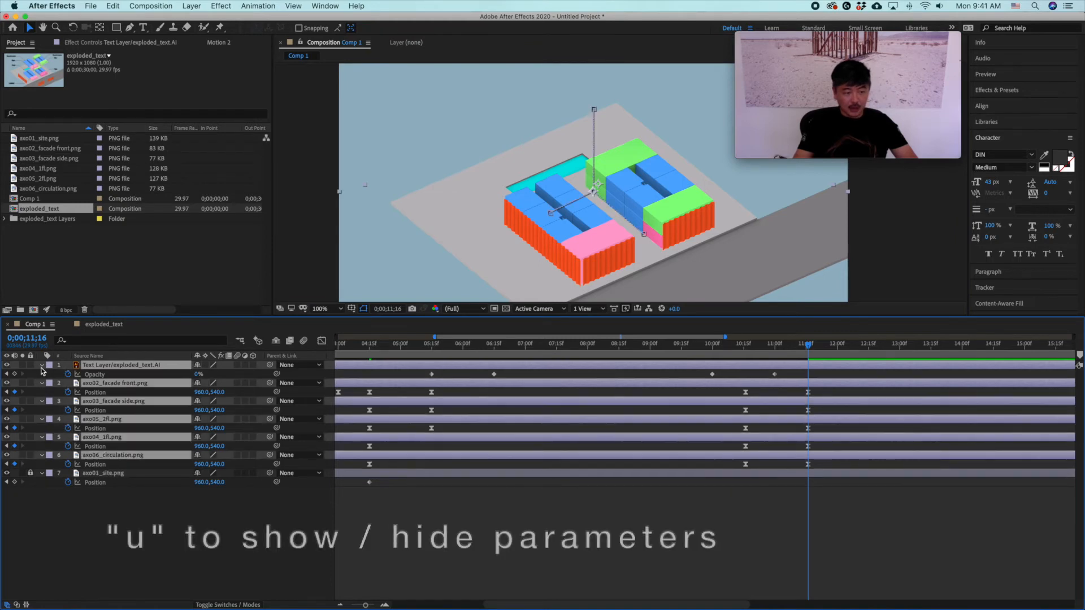
pyautogui.press('u')
pyautogui.click(246, 491)
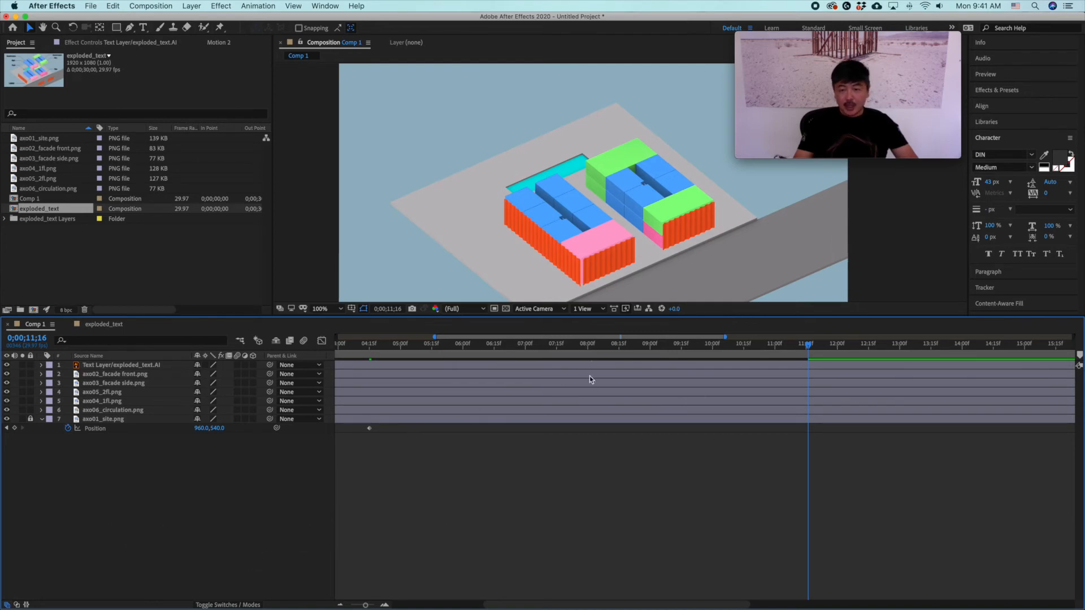
# Show the text layer's Opacity keyframes and set the current time to 0;00;11;15
pyautogui.click(536, 343)
pyautogui.press(',')
pyautogui.moveTo(689, 351); pyautogui.dragTo(736, 351)
pyautogui.click(148, 364)
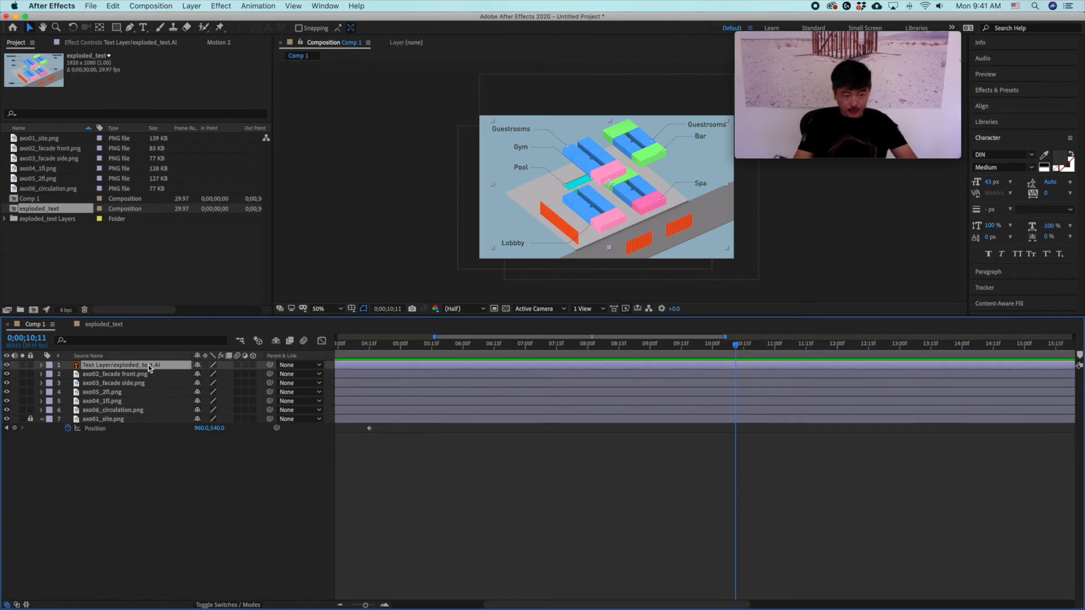
pyautogui.press('u')
pyautogui.moveTo(751, 348); pyautogui.dragTo(808, 355)
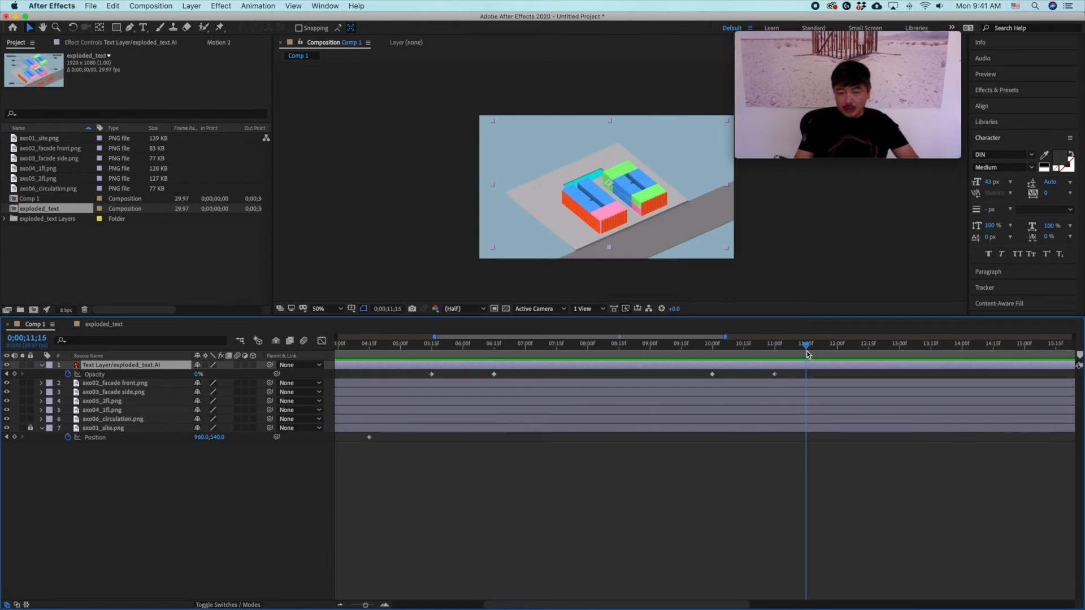
# Add a new adjustment layer above the text layer in Comp 1
pyautogui.click(192, 6)
pyautogui.moveTo(197, 19)
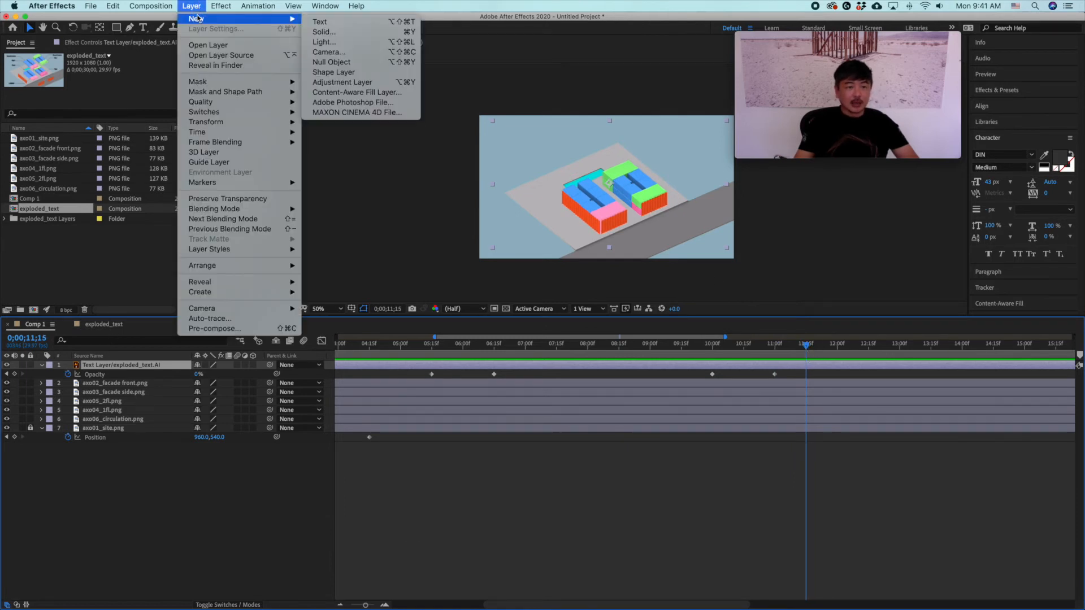
pyautogui.click(336, 84)
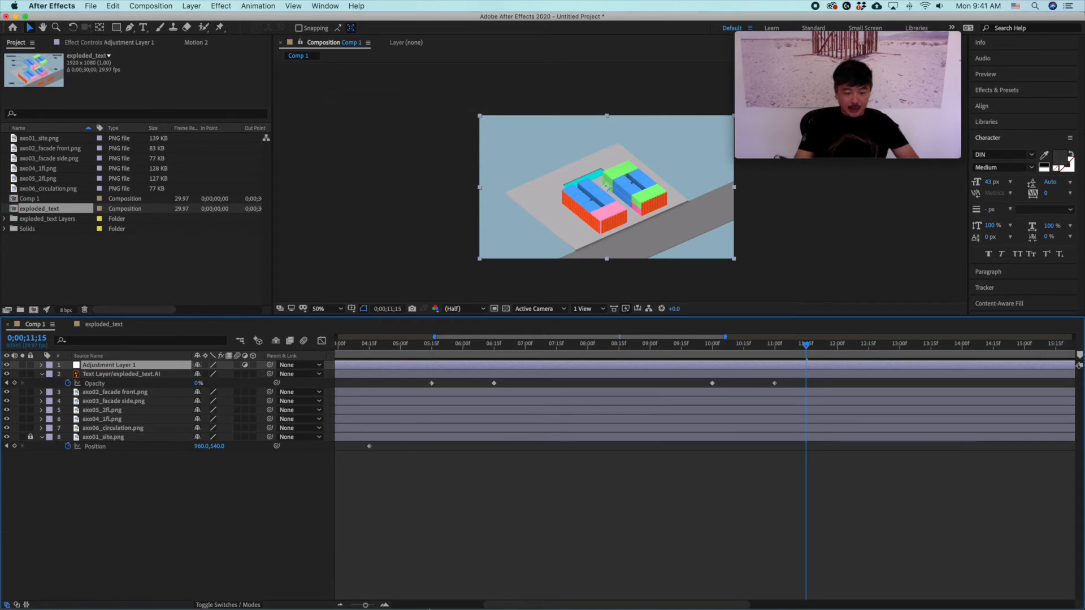
# Switch to Illustrator and copy the white path that runs along the road into the site
pyautogui.click(347, 589)
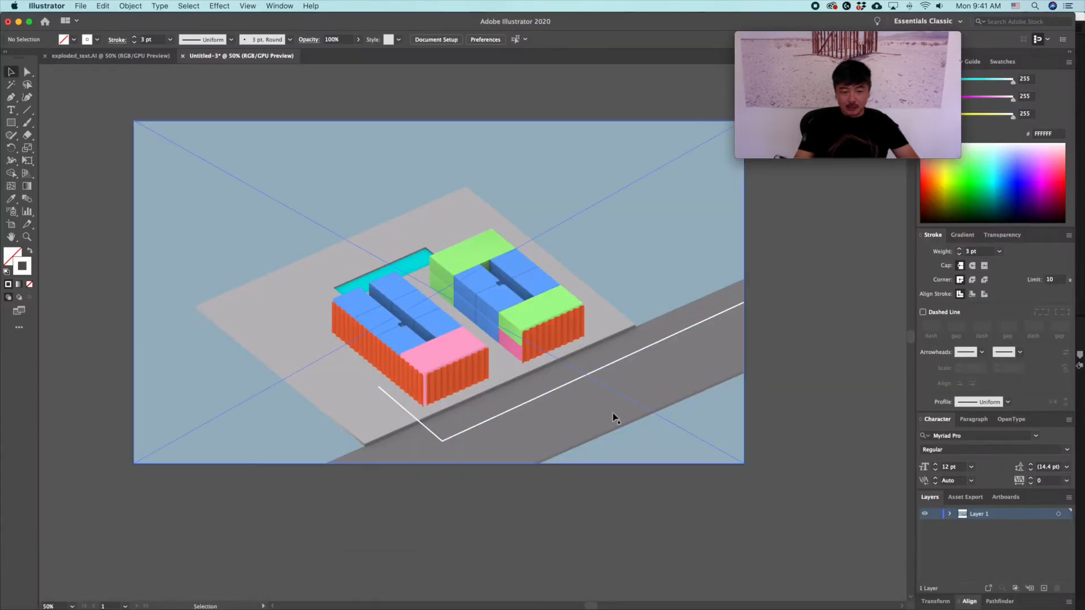
pyautogui.press('y')
pyautogui.click(467, 433)
pyautogui.click(467, 434)
pyautogui.press('v')
pyautogui.click(483, 423)
pyautogui.press('a')
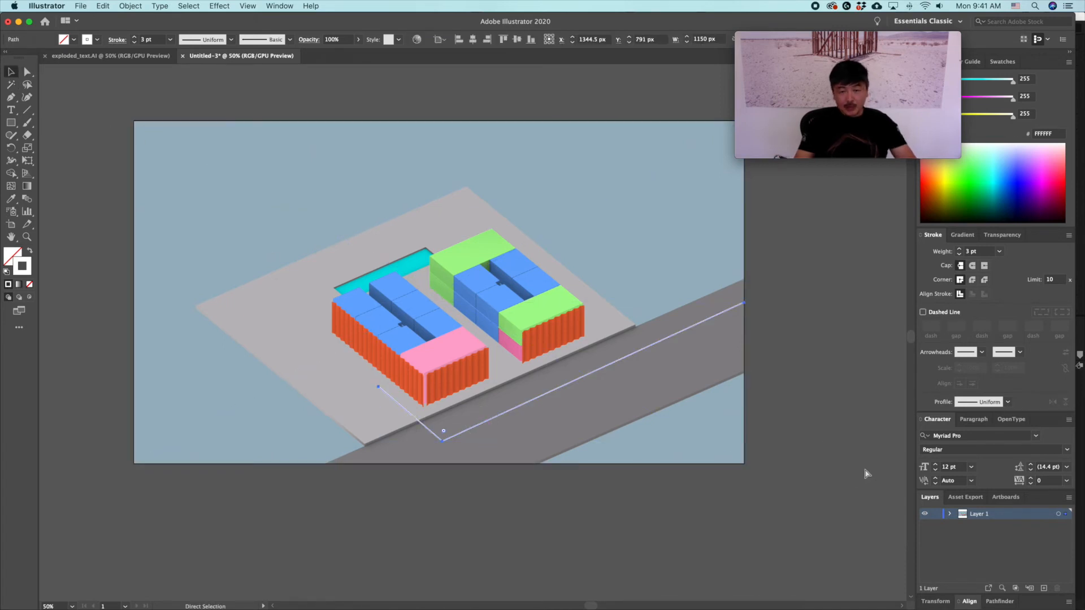
pyautogui.press('v')
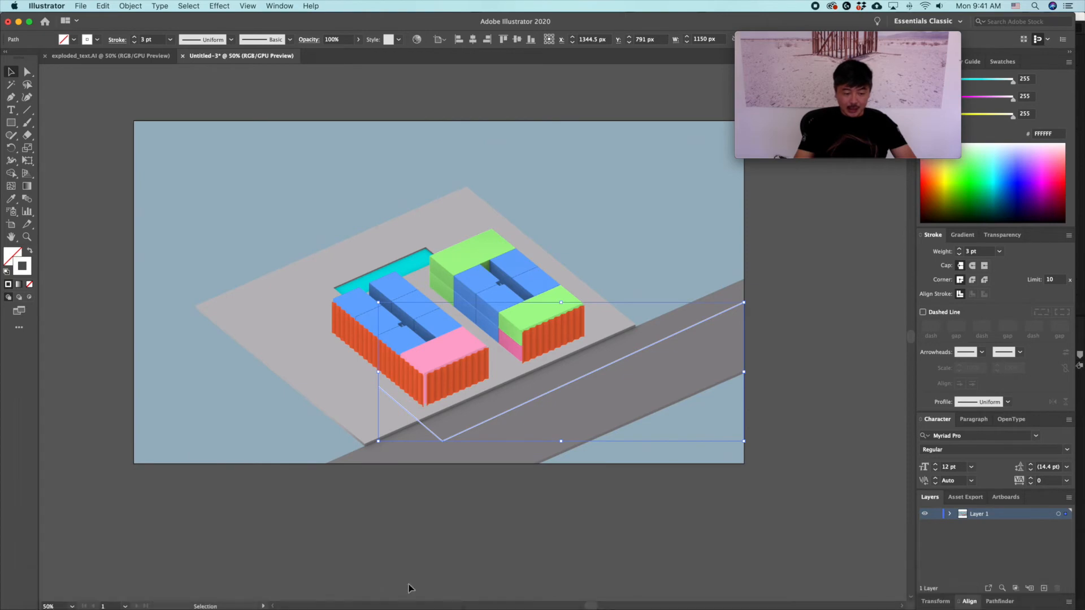
# Switch to After Effects, paste the path as a mask on Adjustment Layer 1, and align it with the road and site entrance
pyautogui.click(478, 603)
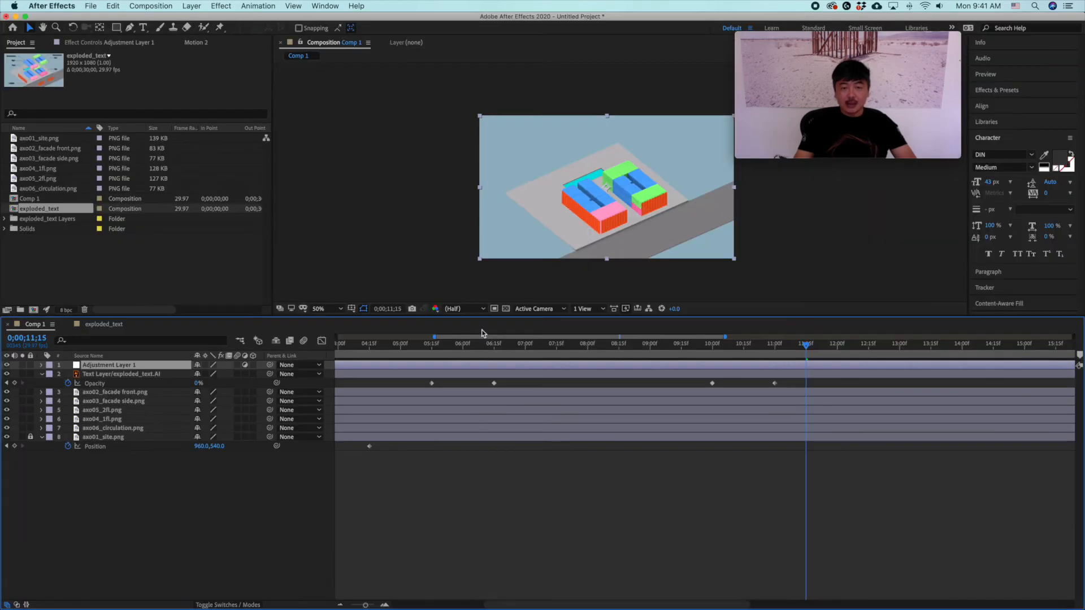
pyautogui.press('super+v')
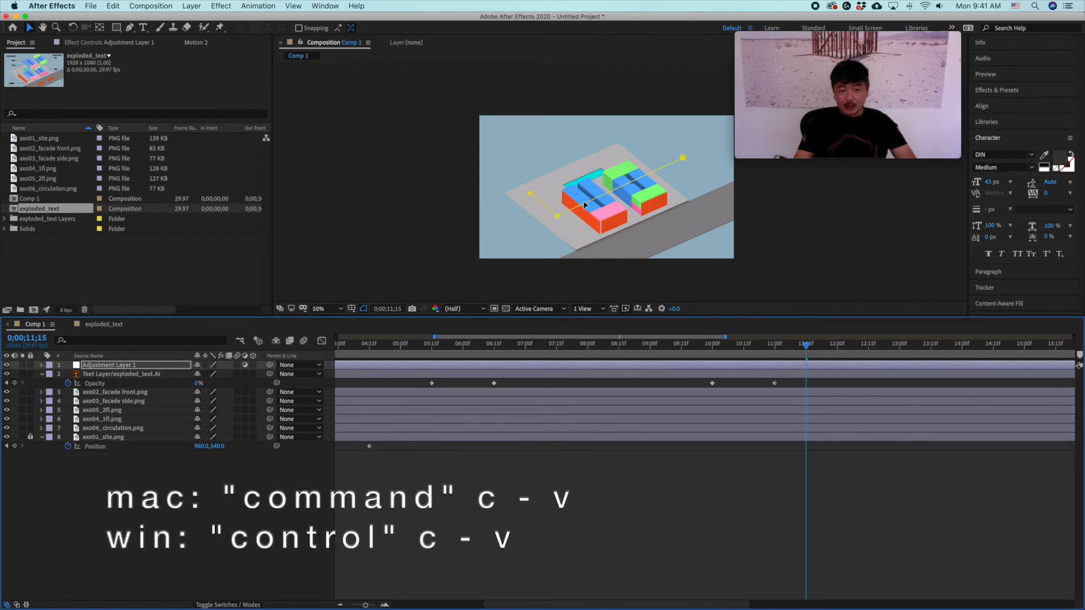
pyautogui.moveTo(575, 209); pyautogui.dragTo(629, 244)
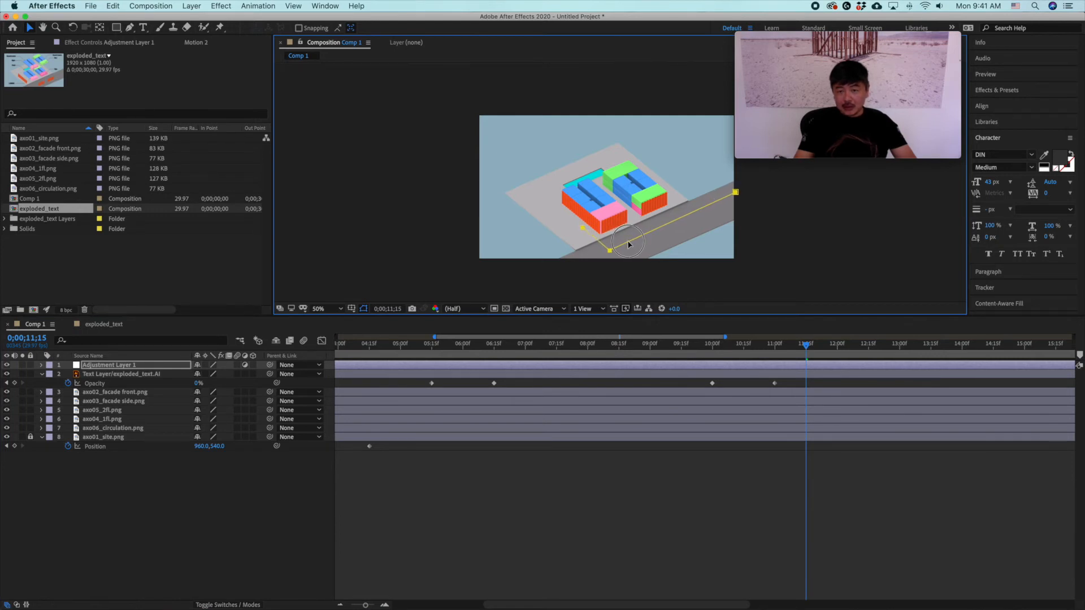
pyautogui.press('.')
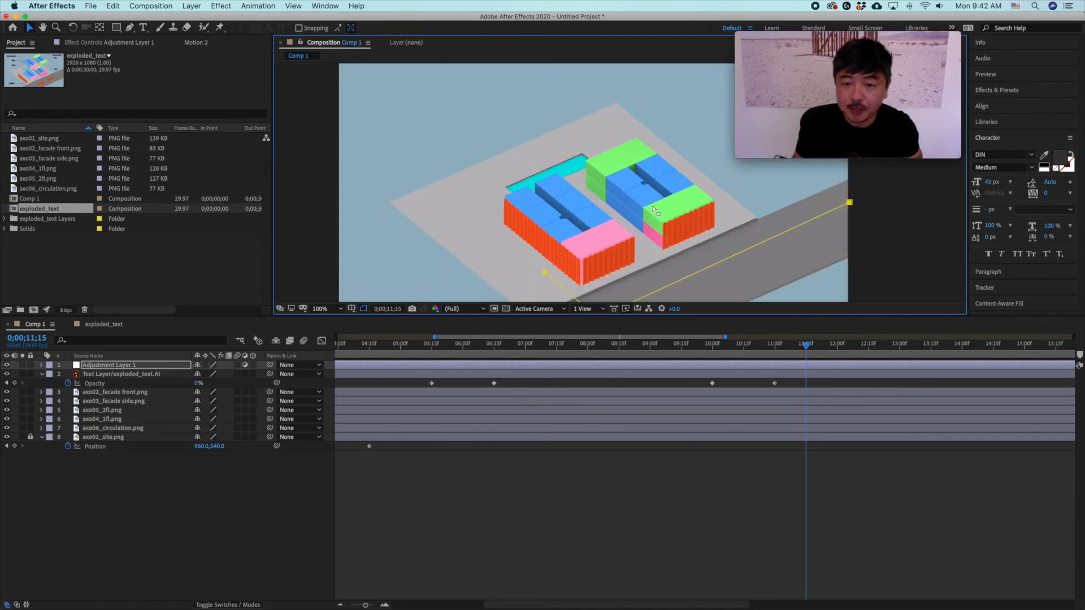
pyautogui.press(',')
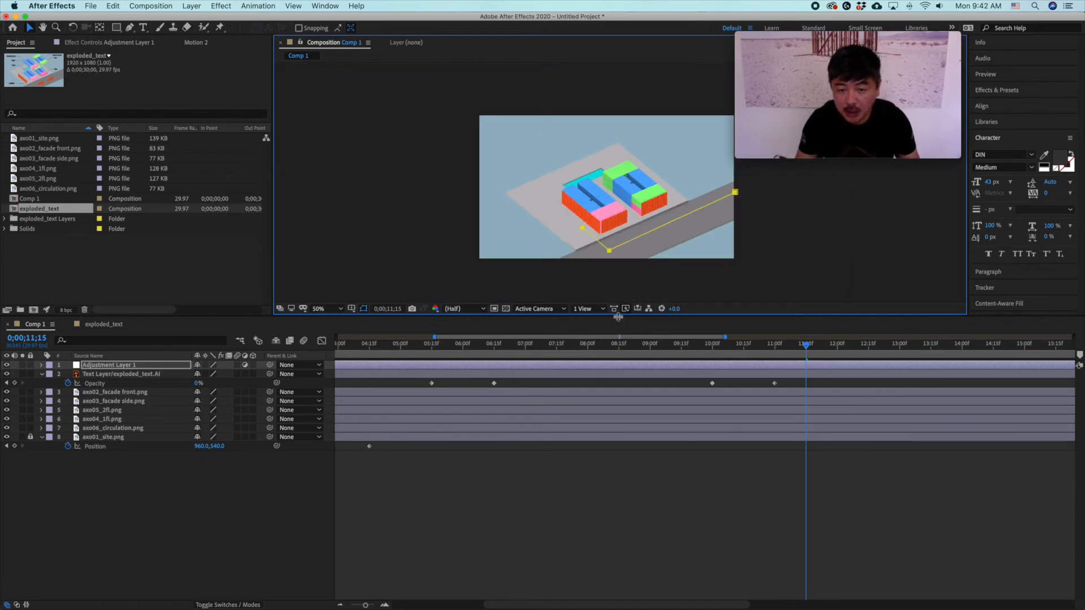
pyautogui.moveTo(618, 317); pyautogui.dragTo(618, 375)
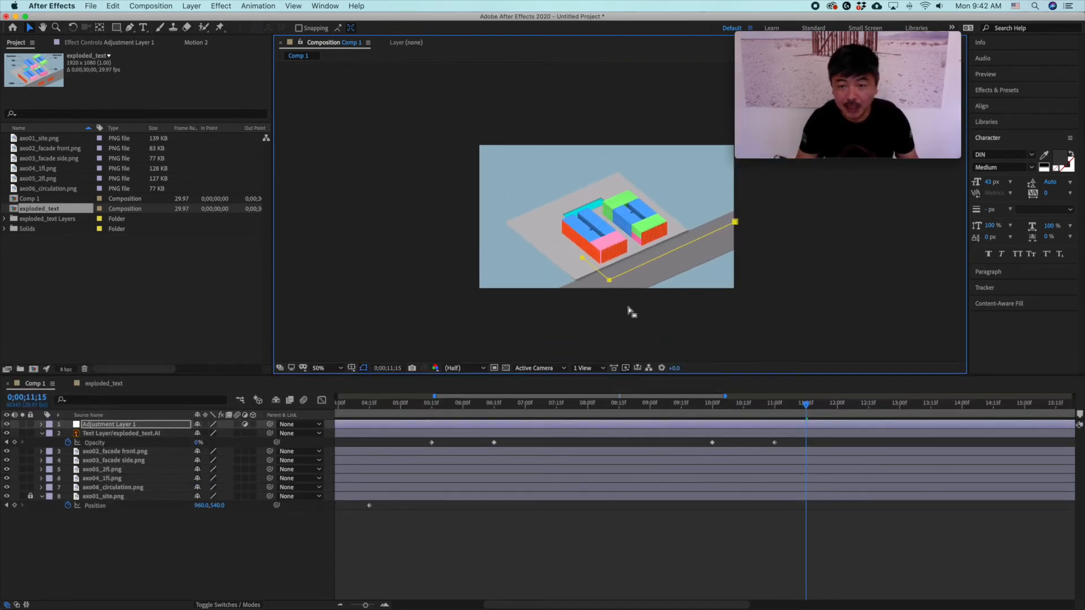
pyautogui.press('.')
pyautogui.moveTo(678, 280); pyautogui.dragTo(623, 265)
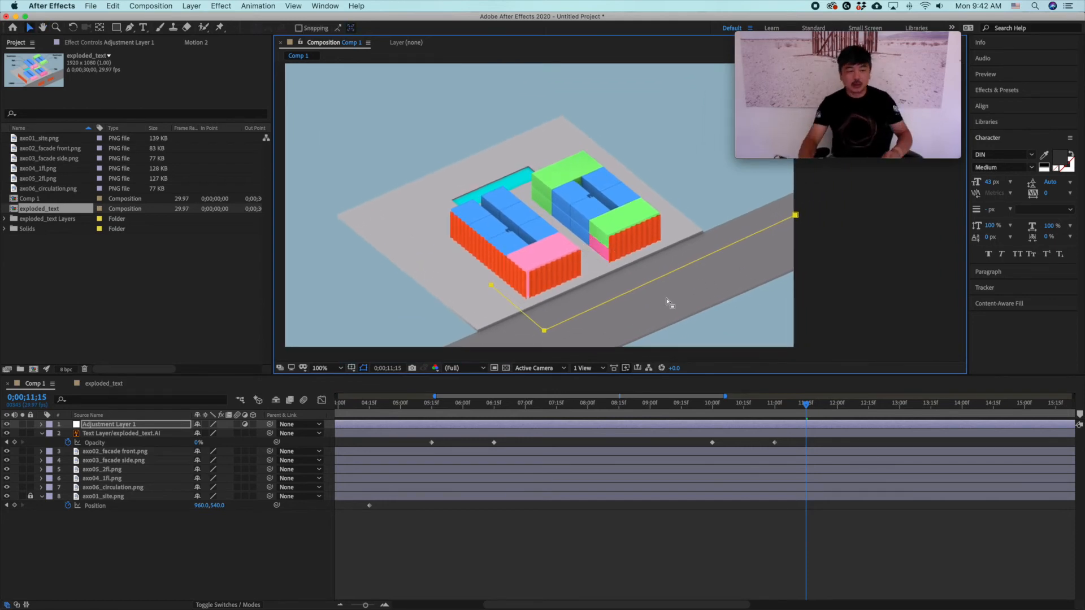
# Apply the Generate Stroke effect to Adjustment Layer 1 using Mask 1, with a brush size of 4.0
pyautogui.click(217, 6)
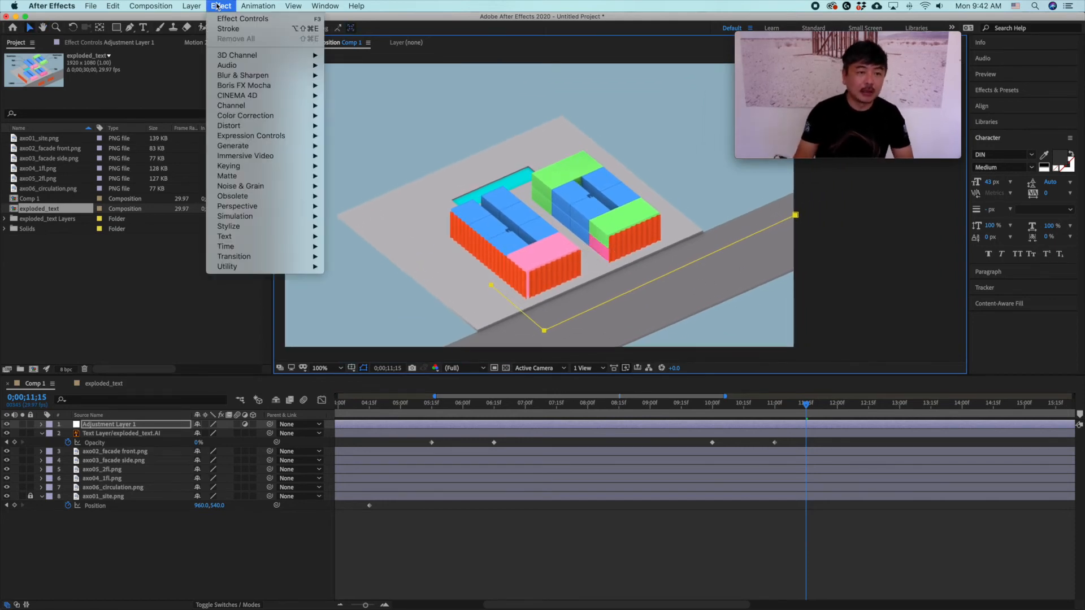
pyautogui.moveTo(236, 199)
pyautogui.moveTo(243, 146)
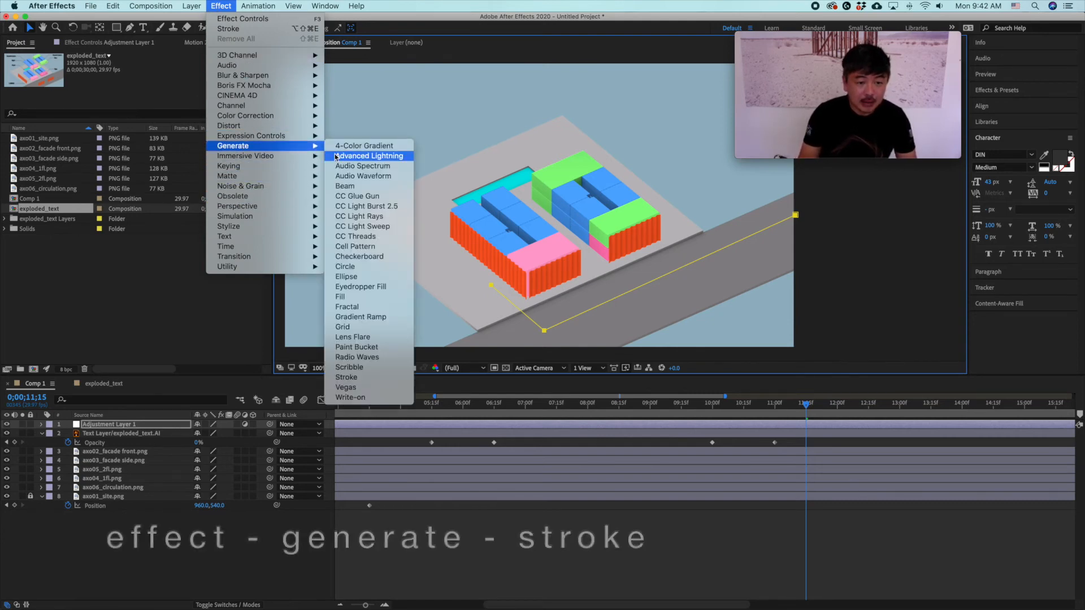
pyautogui.click(372, 377)
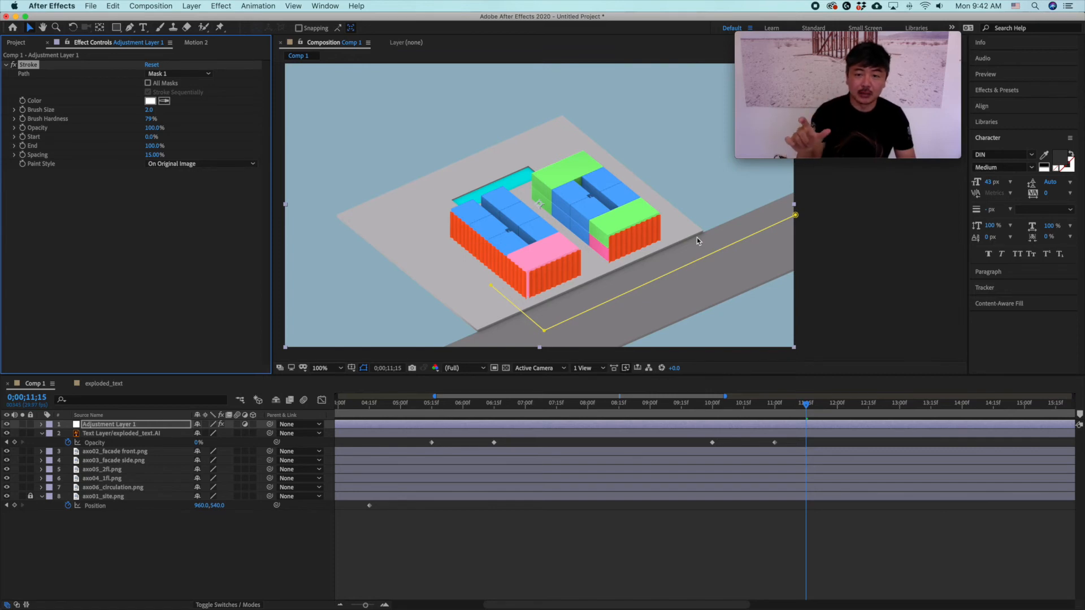
pyautogui.moveTo(151, 111); pyautogui.dragTo(159, 109)
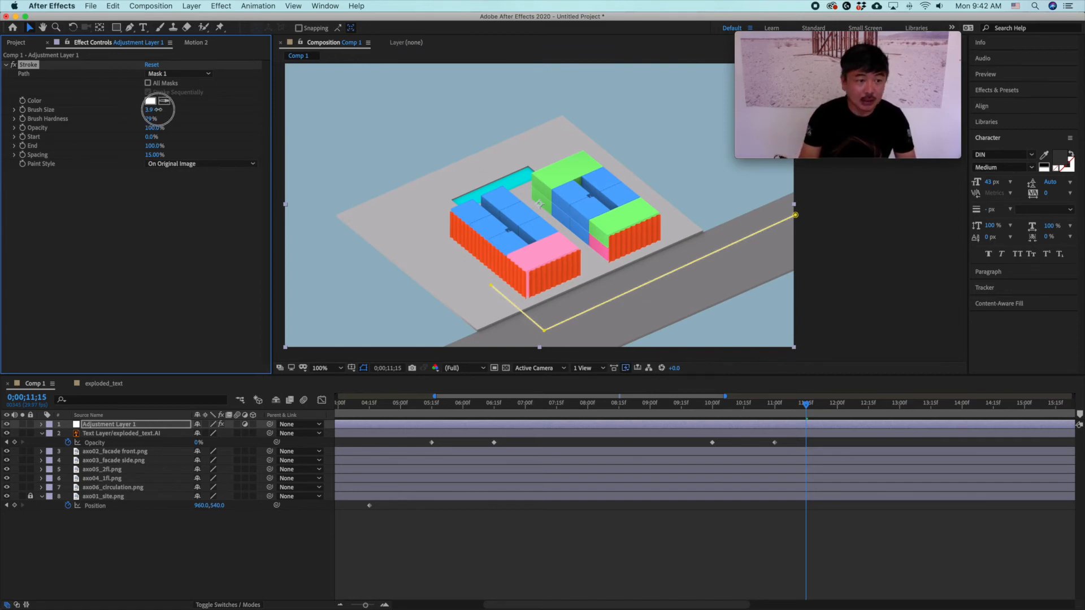
pyautogui.moveTo(160, 110); pyautogui.dragTo(161, 111)
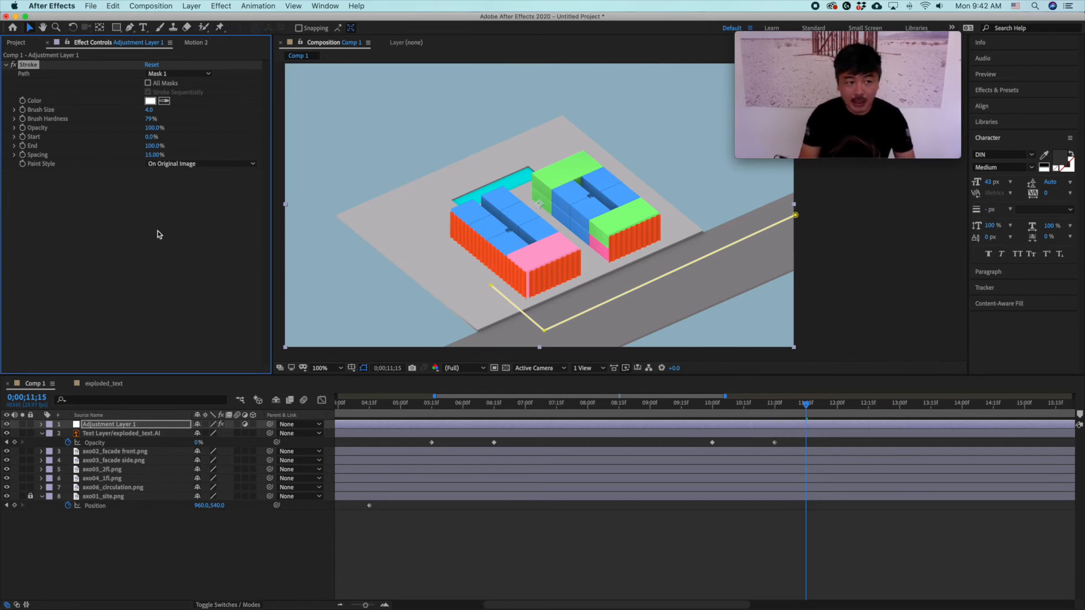
# Keyframe the Stroke's End from 0% at 0;00;11;15 to 100% at 0;00;13;15, and reveal the adjustment layer's keyframes
pyautogui.click(22, 147)
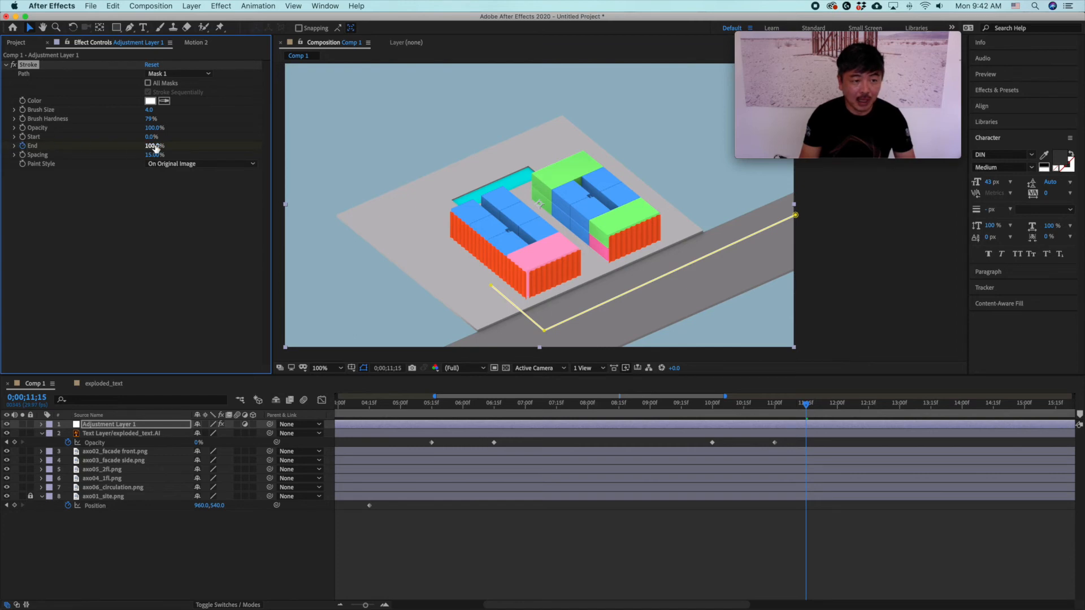
pyautogui.moveTo(156, 147); pyautogui.dragTo(17, 145)
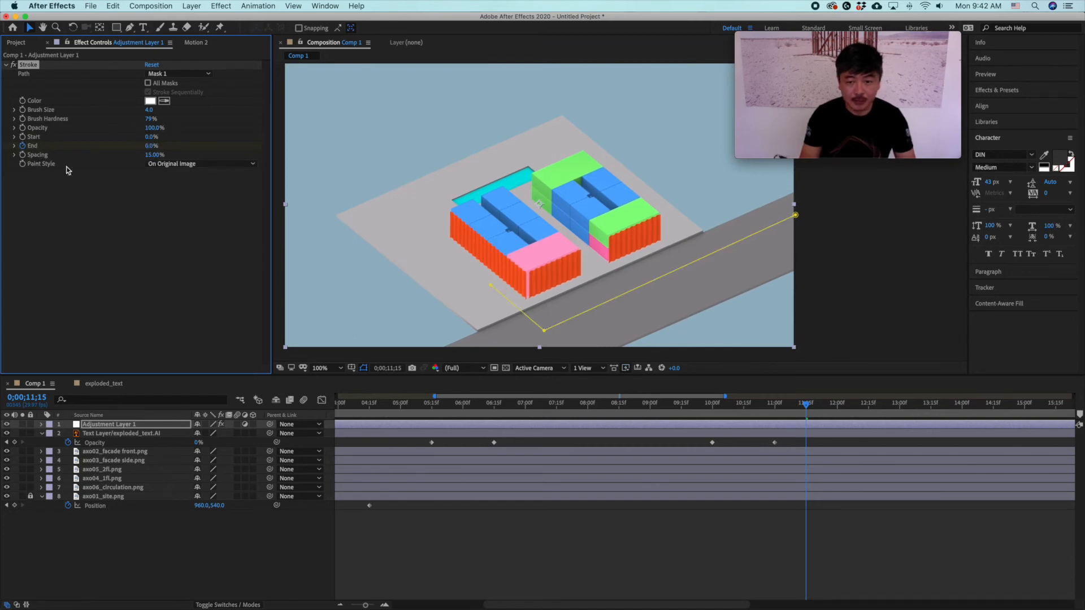
pyautogui.moveTo(807, 404); pyautogui.dragTo(931, 436)
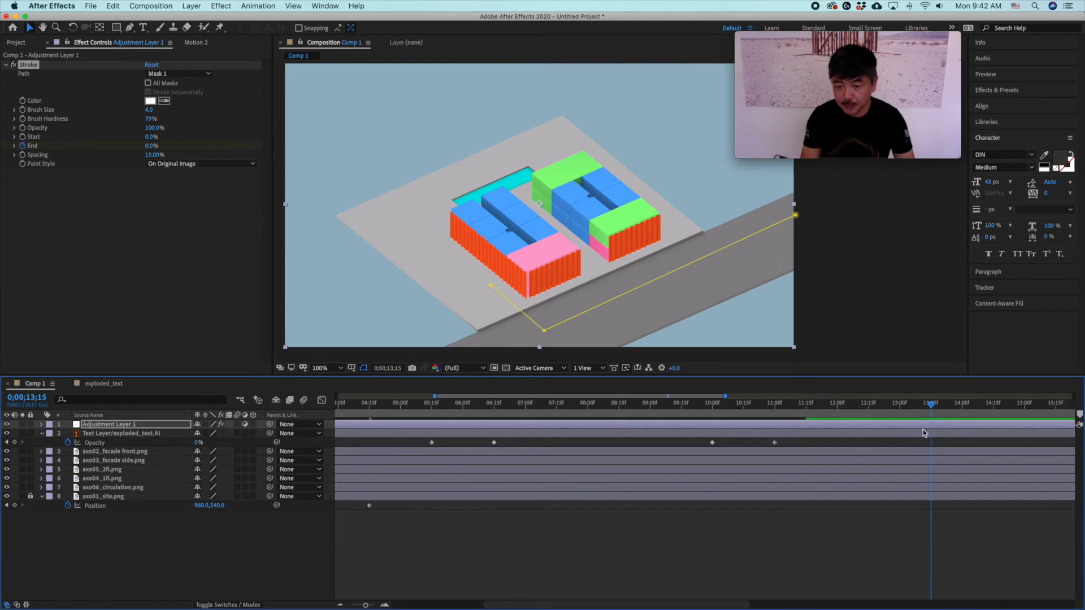
pyautogui.moveTo(152, 147); pyautogui.dragTo(309, 151)
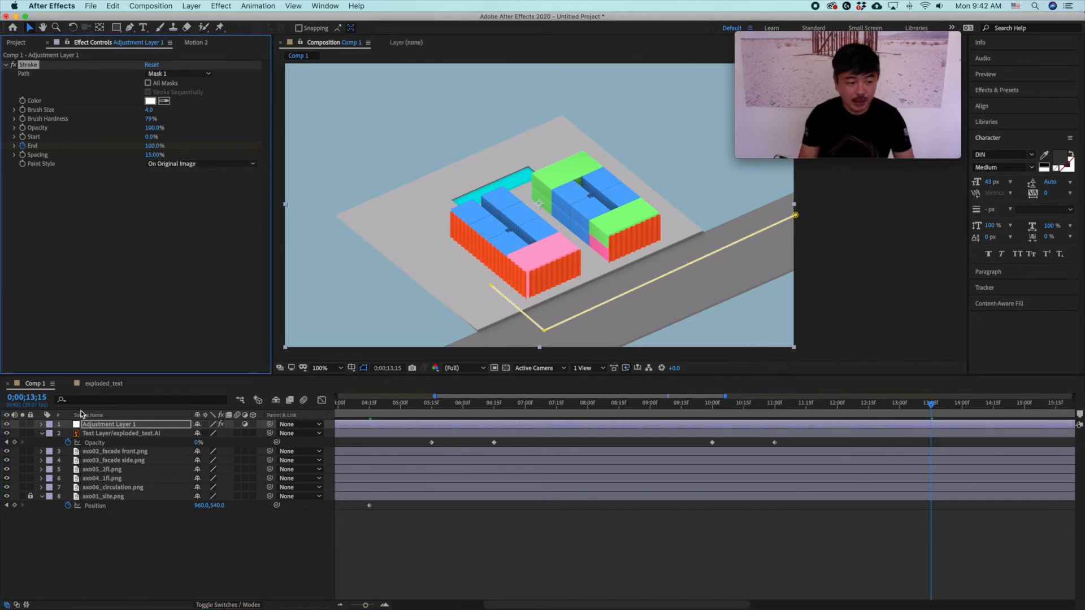
pyautogui.click(111, 427)
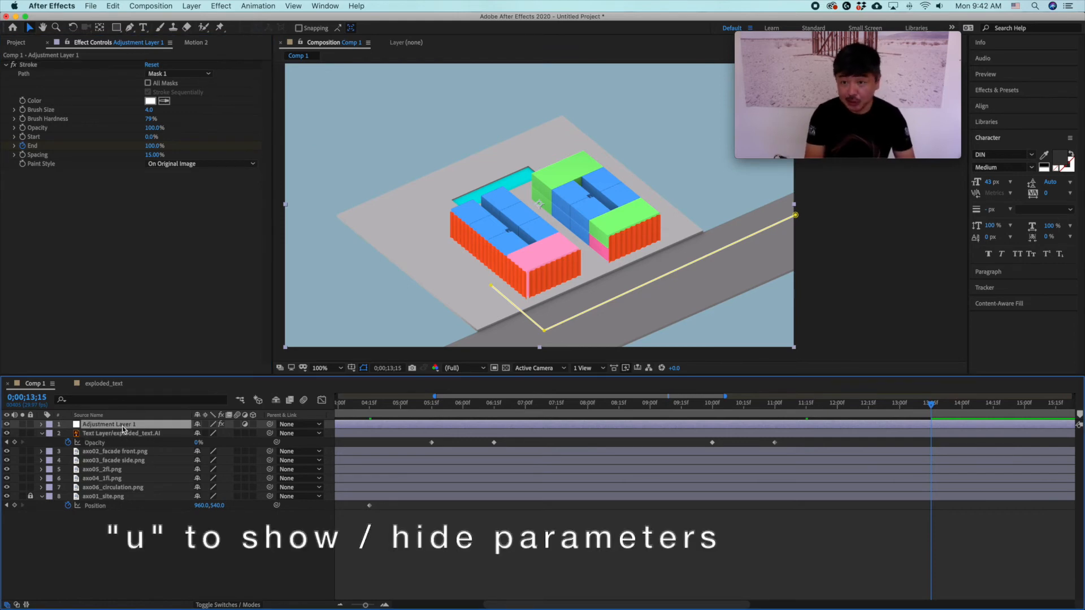
pyautogui.press('u')
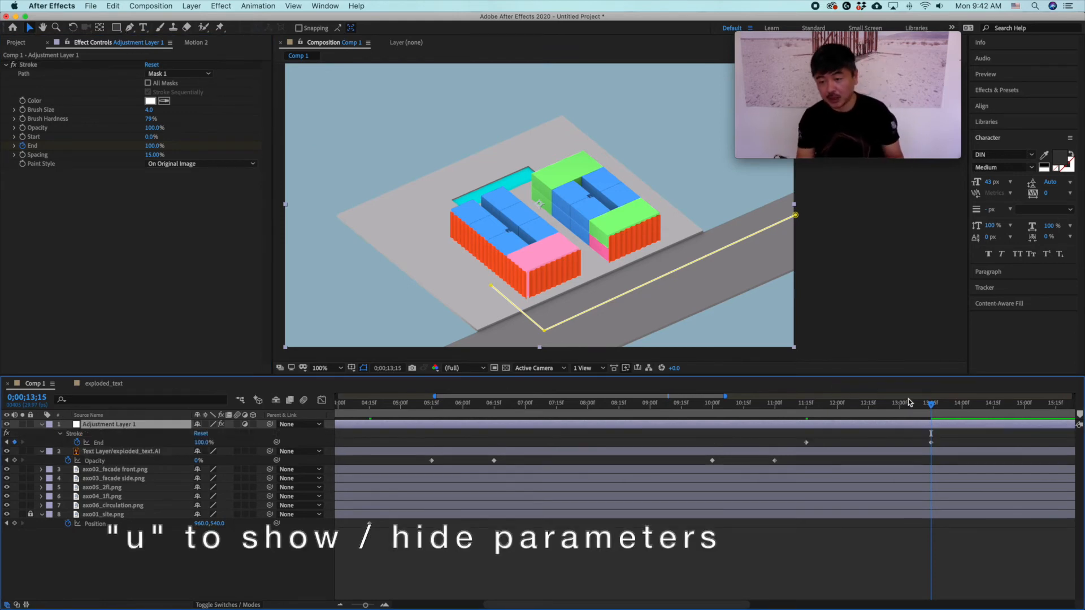
# Preview the road line drawing on, starting from 0;00;11;06
pyautogui.moveTo(930, 403); pyautogui.dragTo(788, 425)
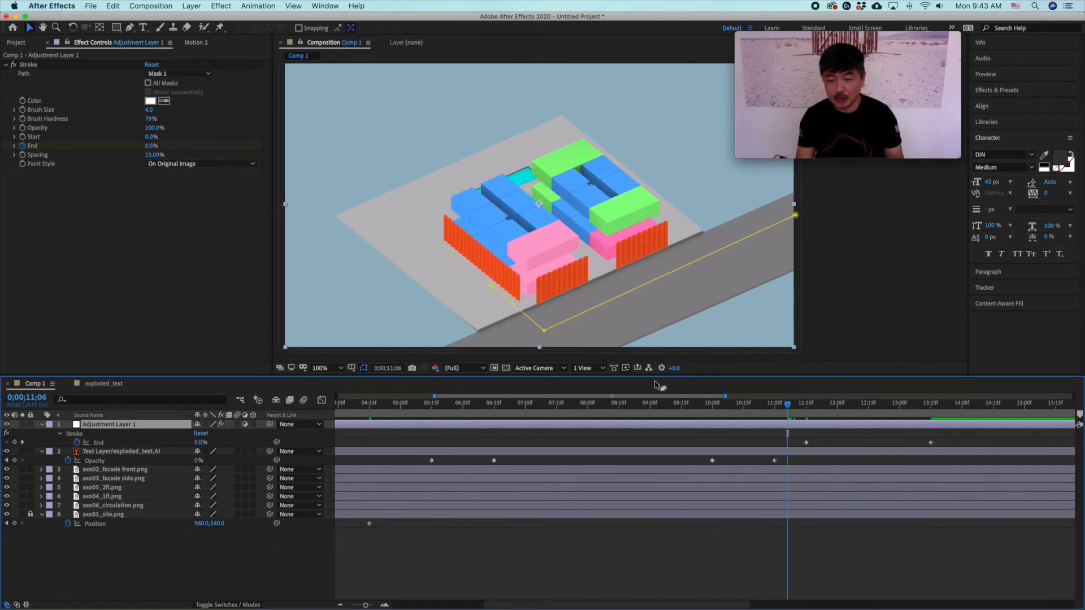
pyautogui.click(897, 302)
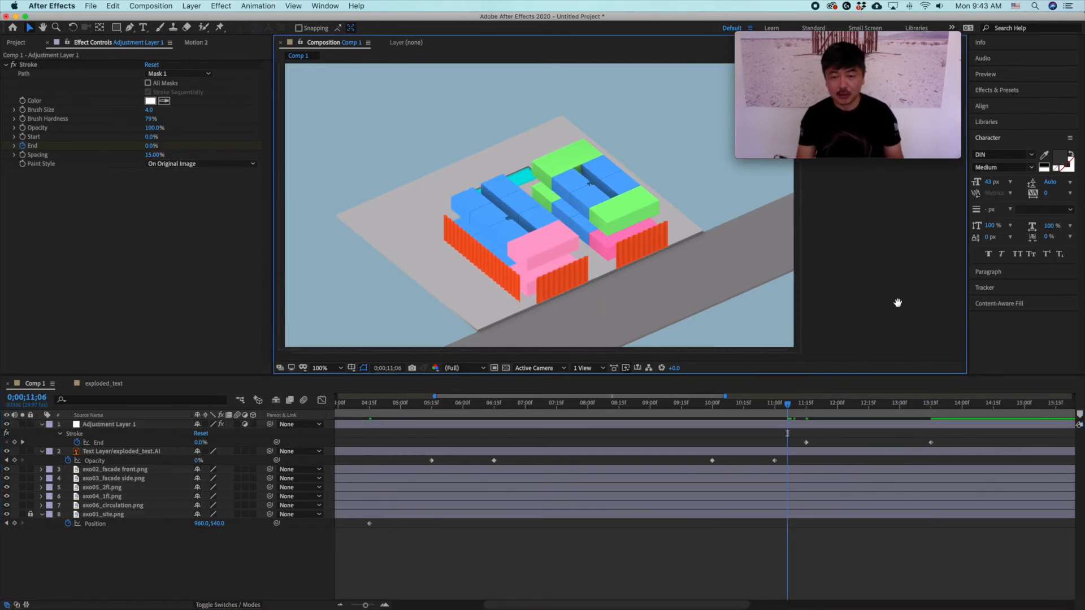
pyautogui.press('space')
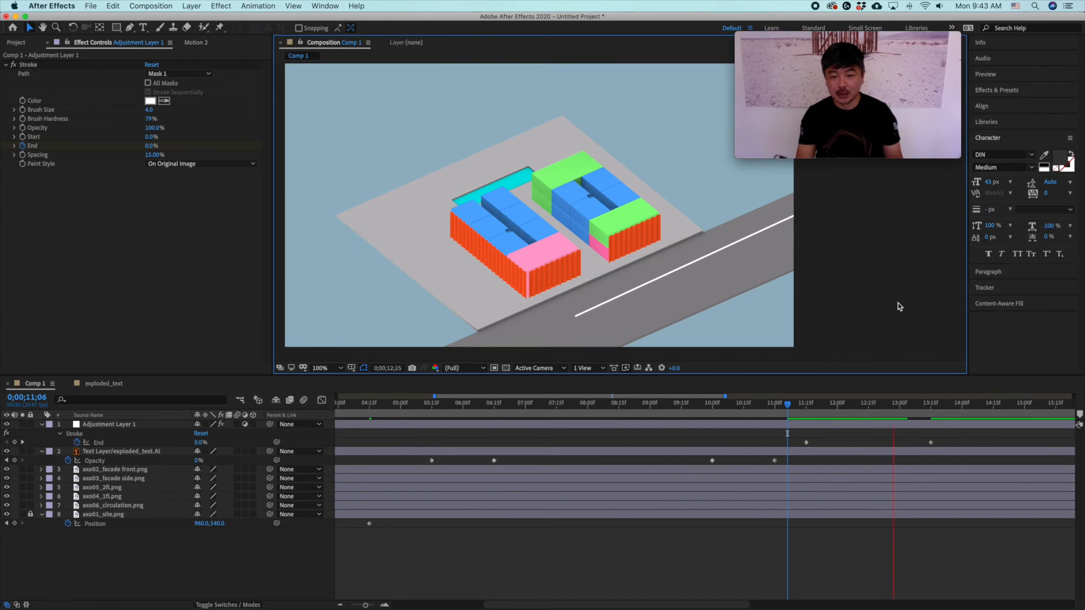
pyautogui.press('space')
# Ease both Stroke End keyframes with Motion 2 at a value of 30, and preview the line animation
pyautogui.moveTo(957, 434); pyautogui.dragTo(773, 447)
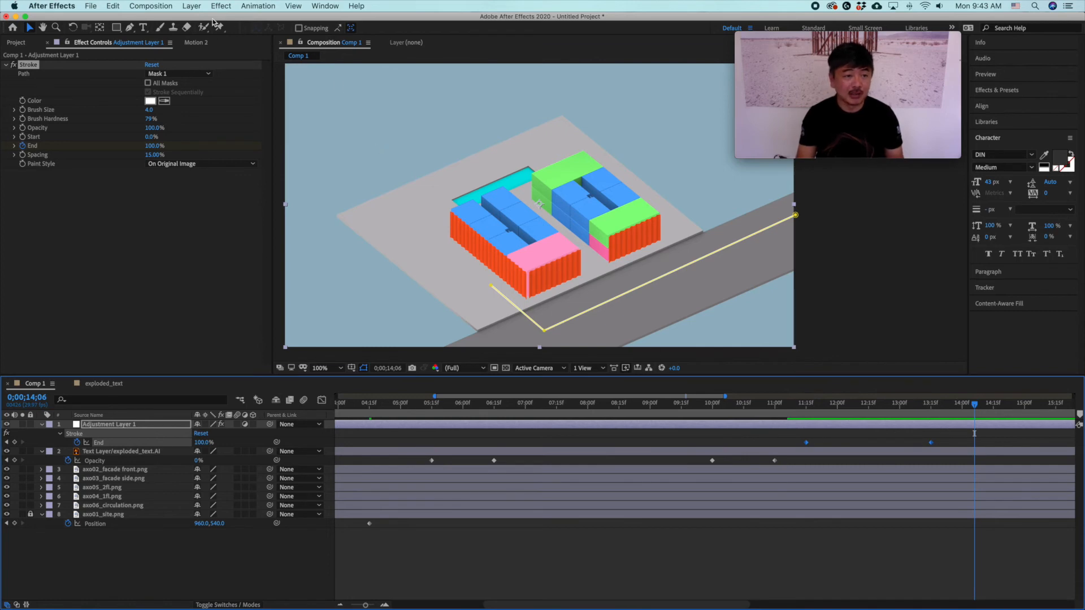
pyautogui.click(190, 43)
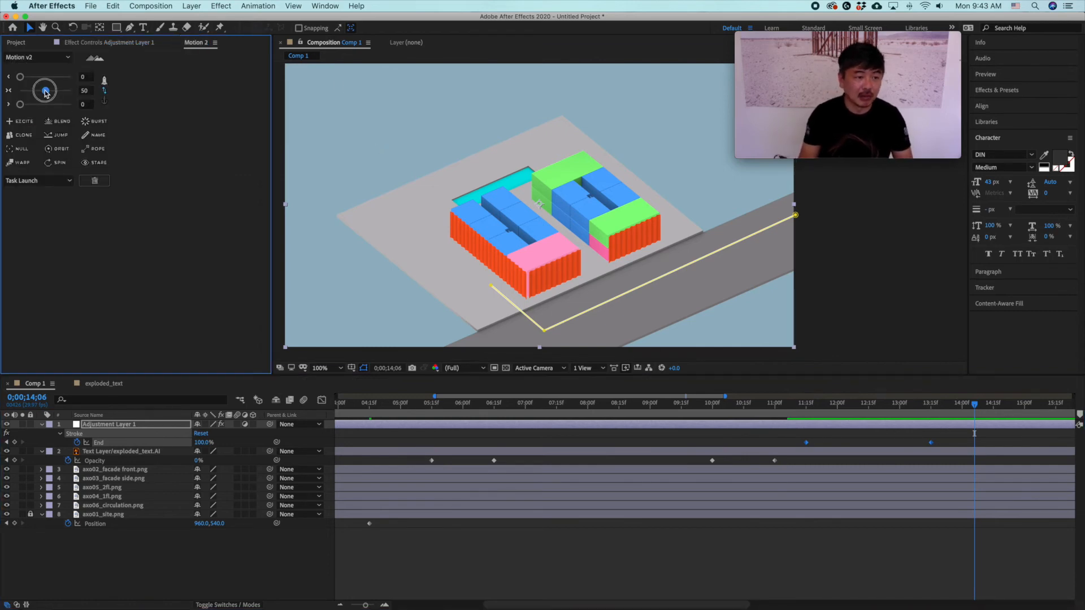
pyautogui.moveTo(37, 92); pyautogui.dragTo(35, 90)
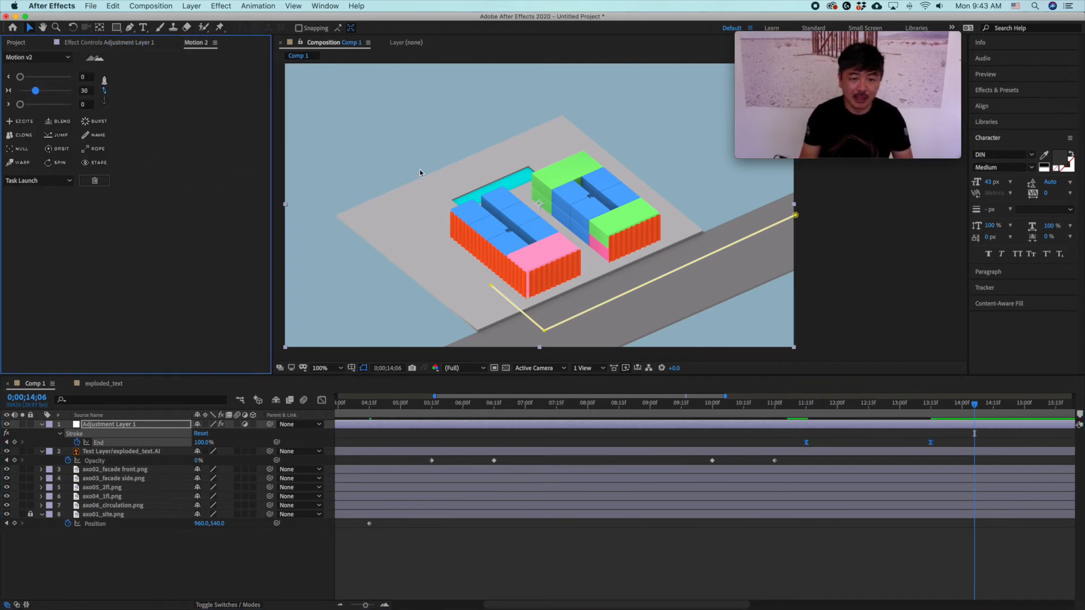
pyautogui.click(868, 284)
pyautogui.press('space')
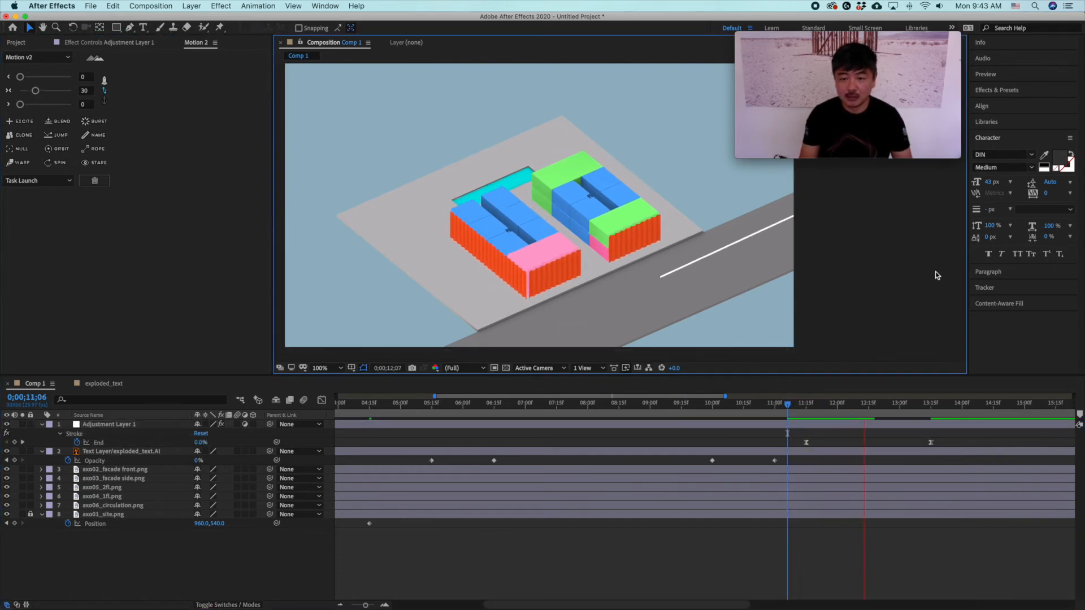
pyautogui.press('space')
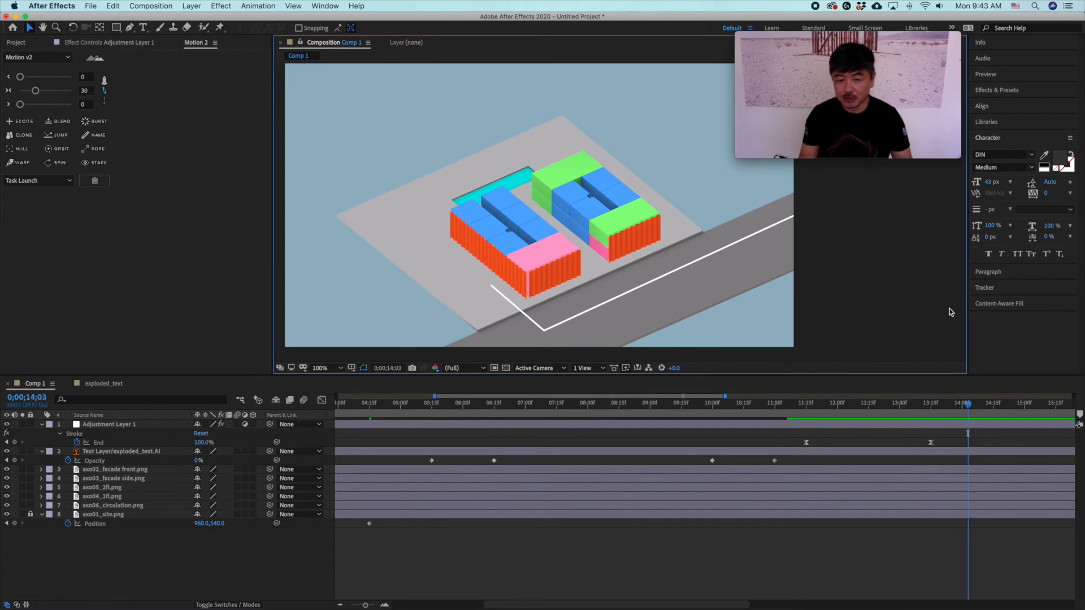
# Create a text layer reading "Car / Entry Circulation" with the current time at 0;00;11;15
pyautogui.moveTo(878, 405); pyautogui.dragTo(806, 407)
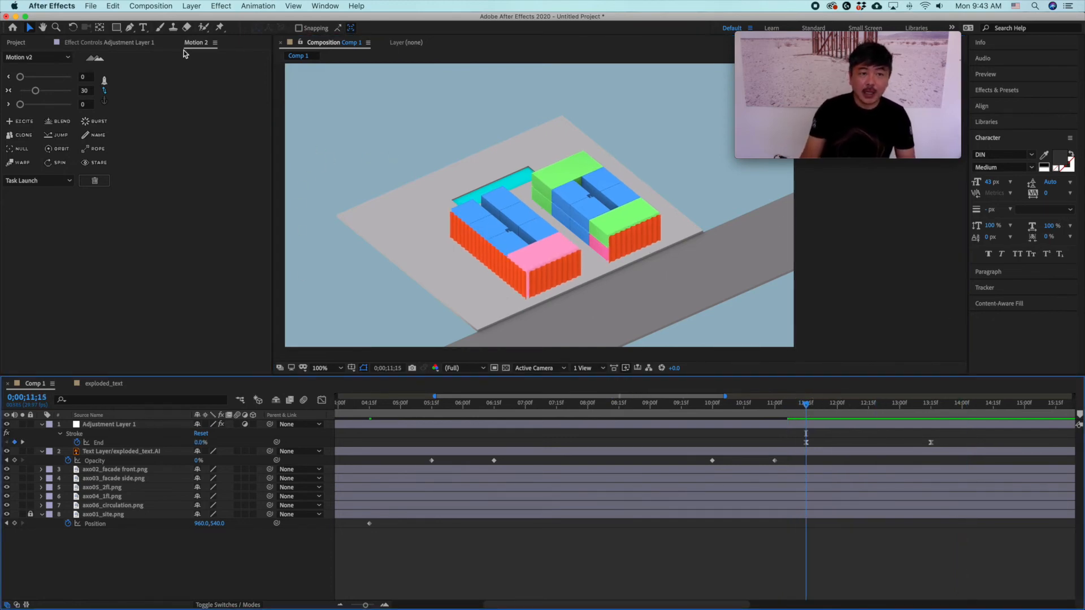
pyautogui.click(190, 5)
pyautogui.moveTo(187, 21)
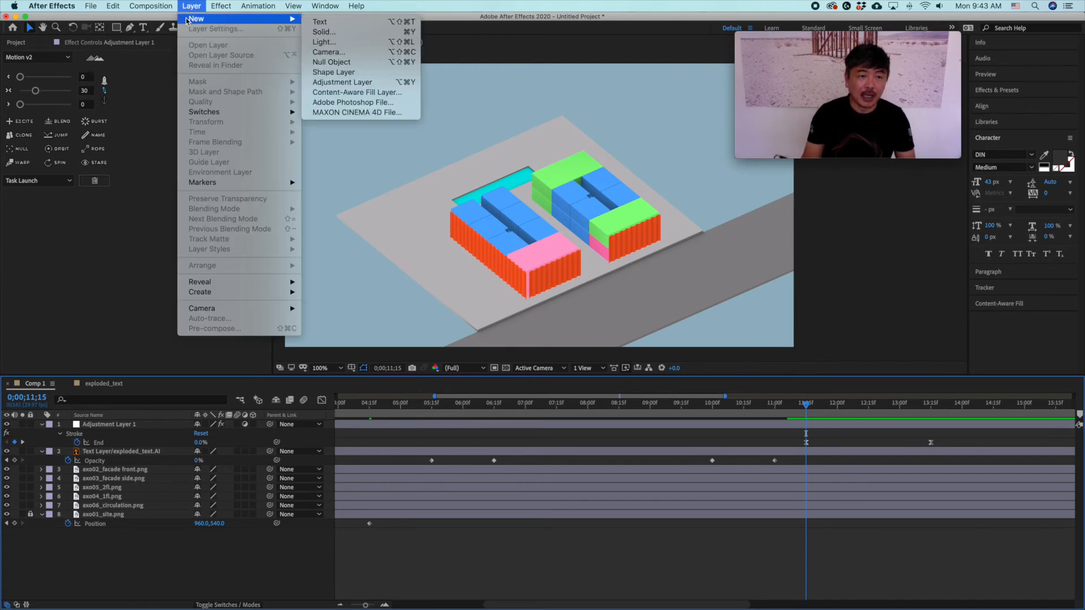
pyautogui.click(325, 22)
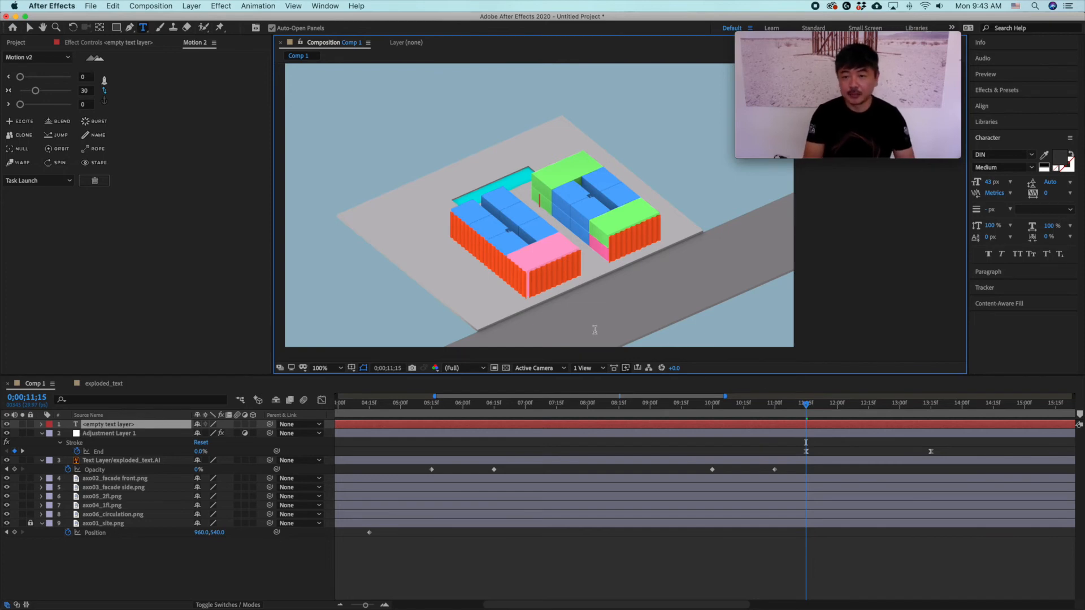
pyautogui.write('E')
pyautogui.press('BackSpace')
pyautogui.write('Car')
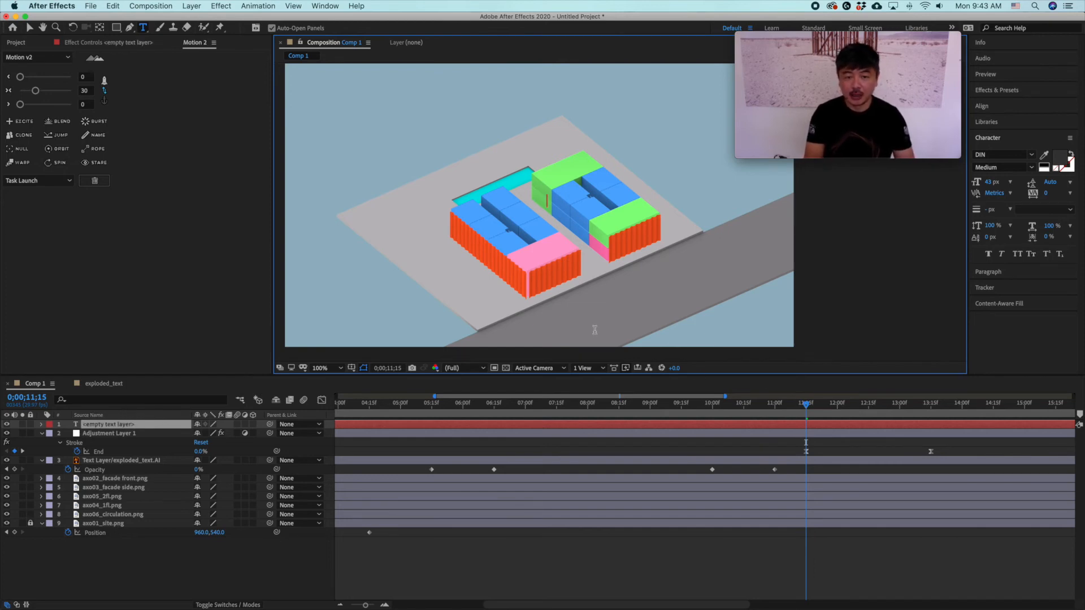
pyautogui.write(' / ')
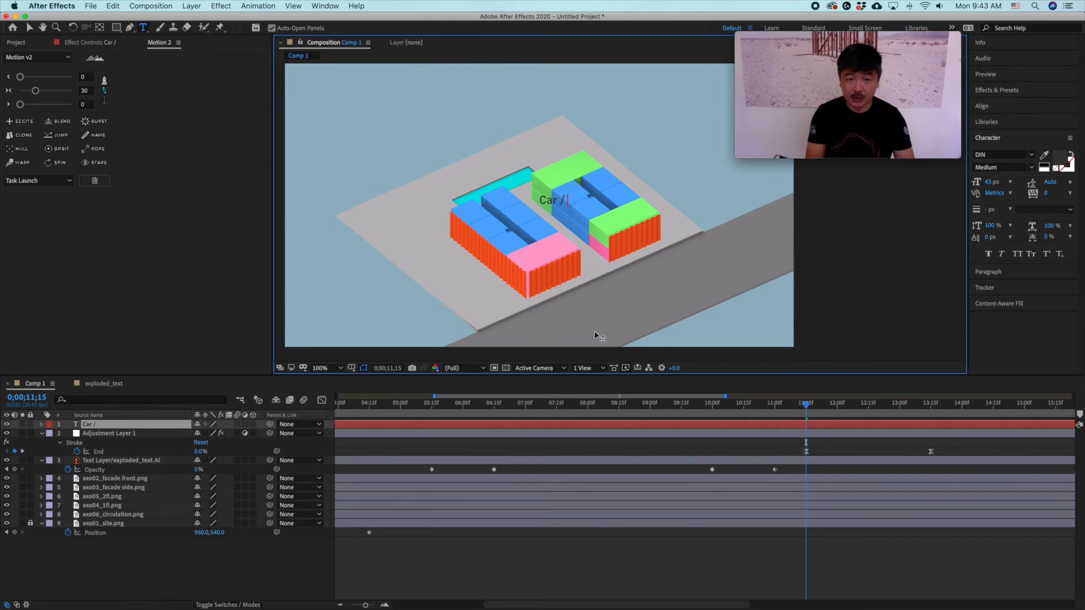
pyautogui.write('Entr')
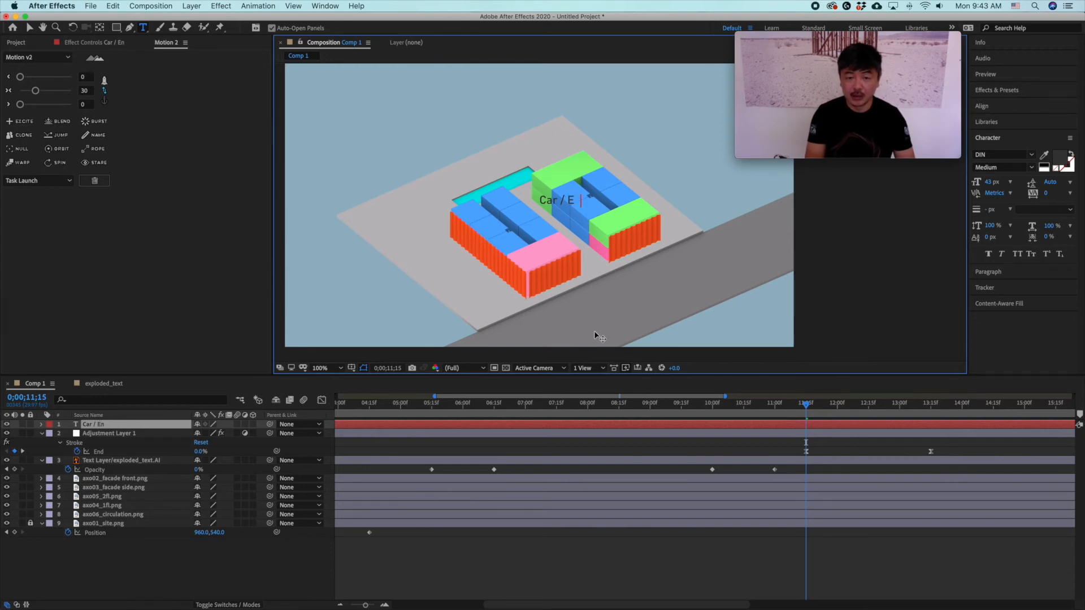
pyautogui.write('y Cir')
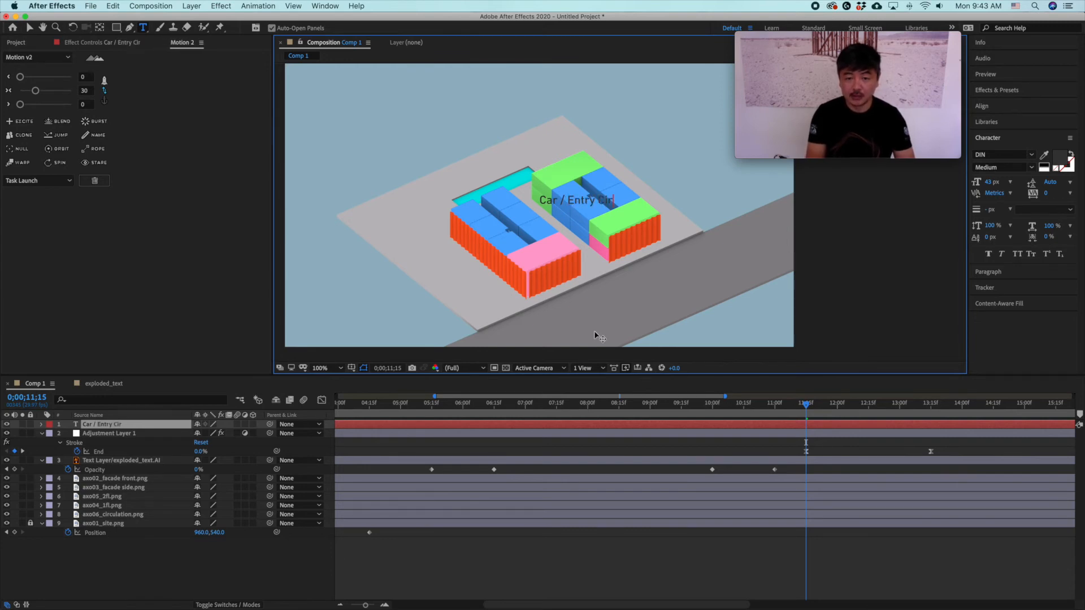
pyautogui.write('culation')
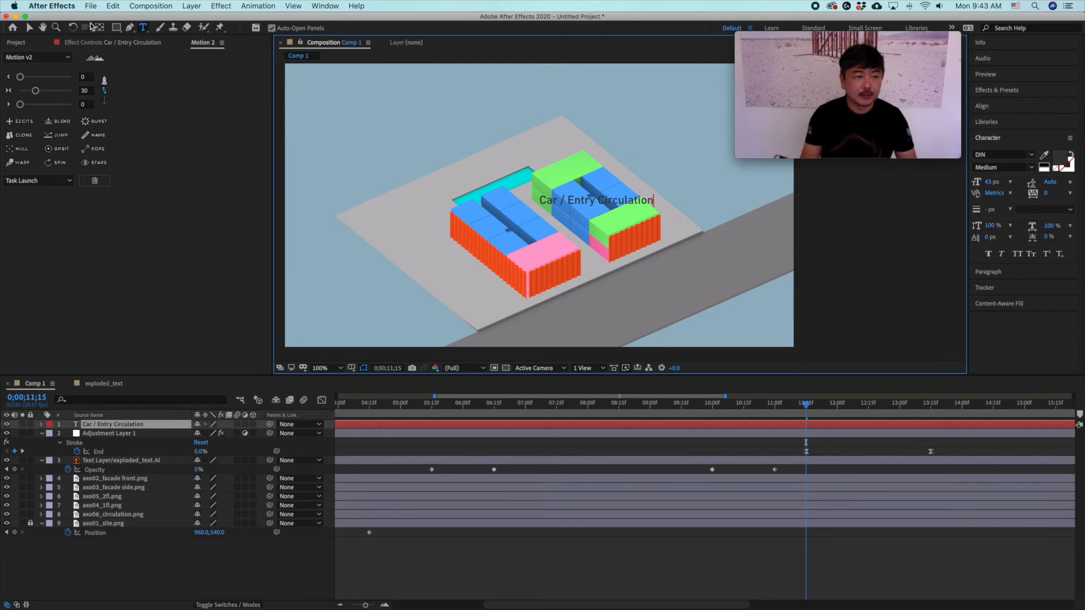
# Move the "Car / Entry Circulation" text onto the road just below the white access line, and return to 0;00;11;15
pyautogui.click(30, 27)
pyautogui.moveTo(632, 223); pyautogui.dragTo(684, 320)
pyautogui.moveTo(812, 409)
pyautogui.mouseDown()
pyautogui.moveTo(920, 404)
pyautogui.moveTo(904, 405)
pyautogui.mouseUp()
pyautogui.moveTo(703, 315); pyautogui.dragTo(688, 321)
pyautogui.moveTo(902, 406); pyautogui.dragTo(806, 406)
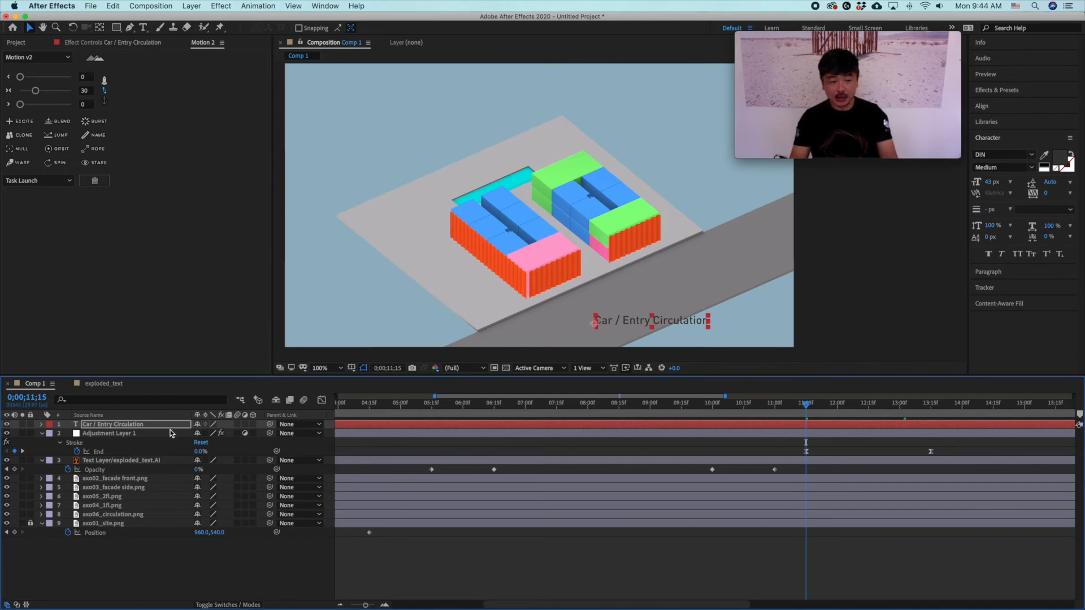
# Fade in the text layer by keyframing its Opacity from 0% at 0;00;11;15 to 100% at 0;00;11;24
pyautogui.press('t')
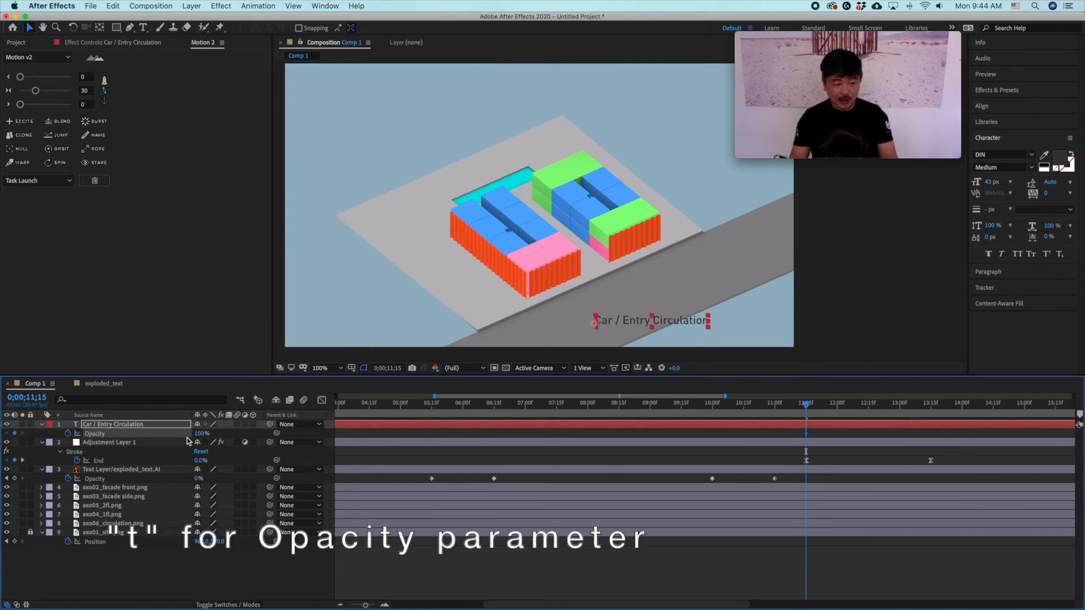
pyautogui.moveTo(202, 434); pyautogui.dragTo(113, 436)
pyautogui.moveTo(808, 408)
pyautogui.mouseDown()
pyautogui.moveTo(839, 413)
pyautogui.moveTo(826, 417)
pyautogui.mouseUp()
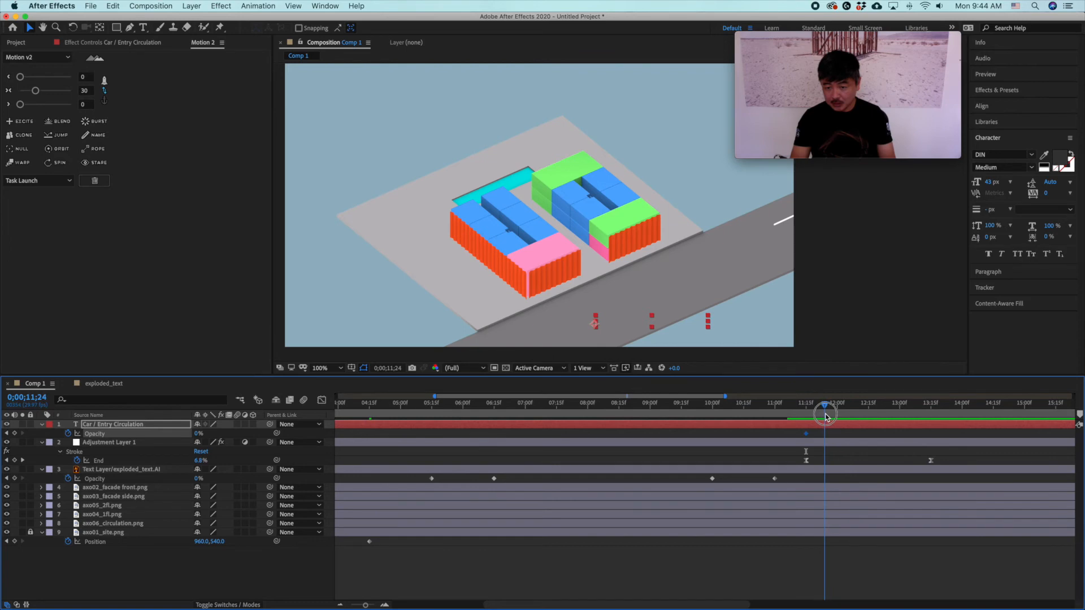
pyautogui.moveTo(195, 439); pyautogui.dragTo(335, 444)
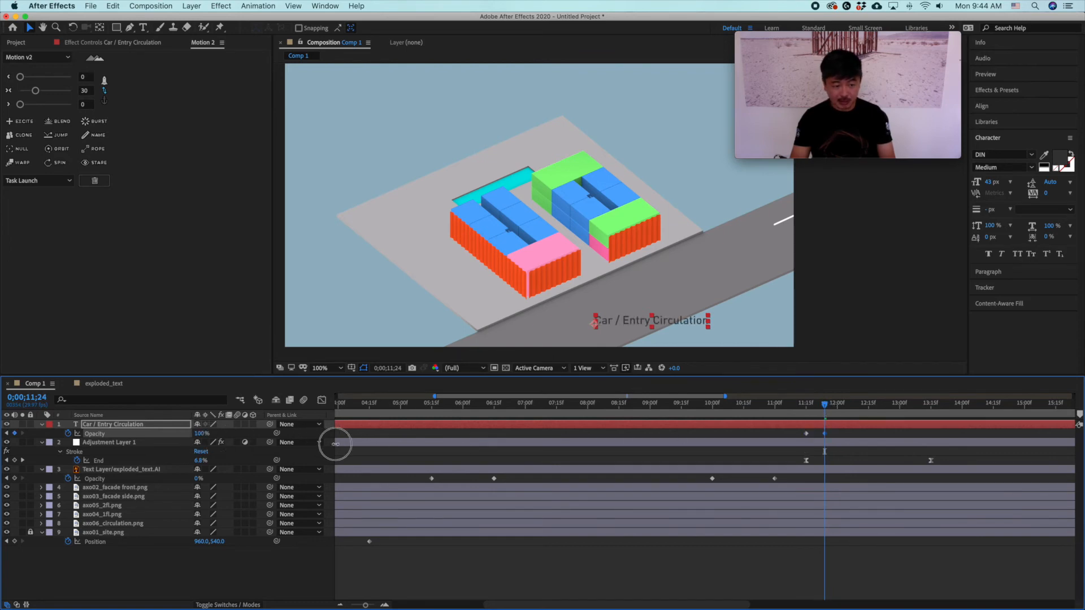
# Fade out the text layer with Opacity keyframes of 100% at about 0;00;13;06 and 0% at 0;00;13;15
pyautogui.moveTo(825, 405); pyautogui.dragTo(912, 412)
pyautogui.click(14, 433)
pyautogui.moveTo(911, 404); pyautogui.dragTo(933, 405)
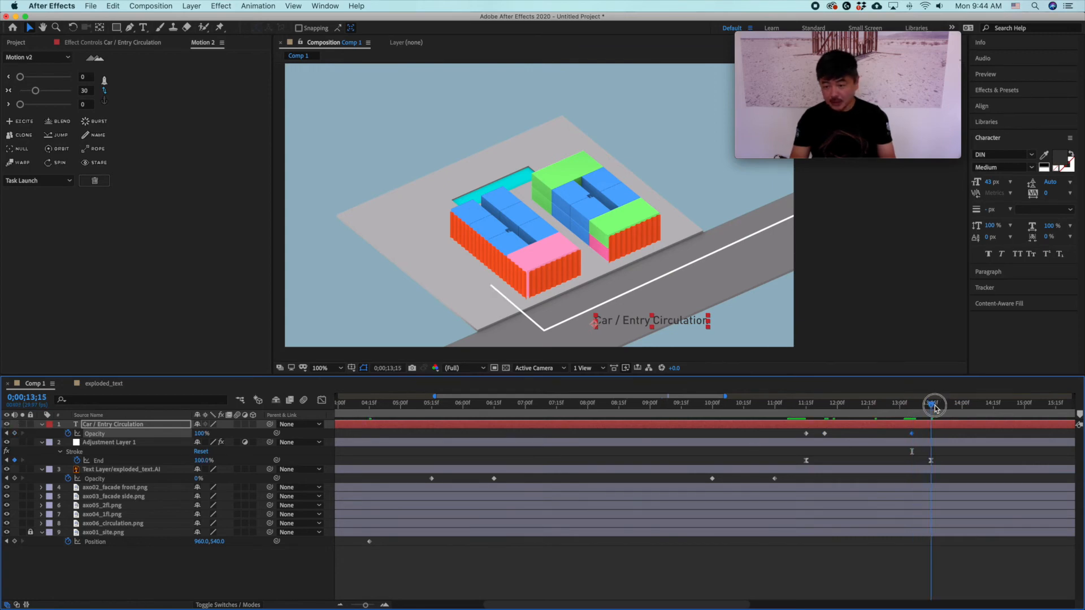
pyautogui.moveTo(202, 439); pyautogui.dragTo(36, 436)
# Preview the label fading in and out with the line animation, starting from 0;00;10;28
pyautogui.moveTo(801, 407); pyautogui.dragTo(770, 404)
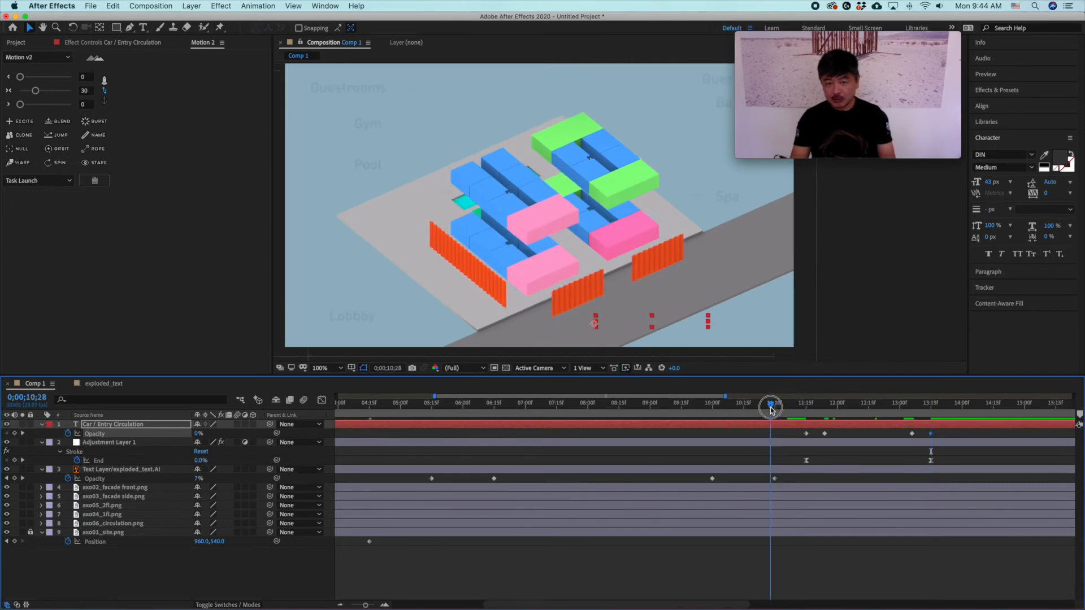
pyautogui.click(860, 298)
pyautogui.press('space')
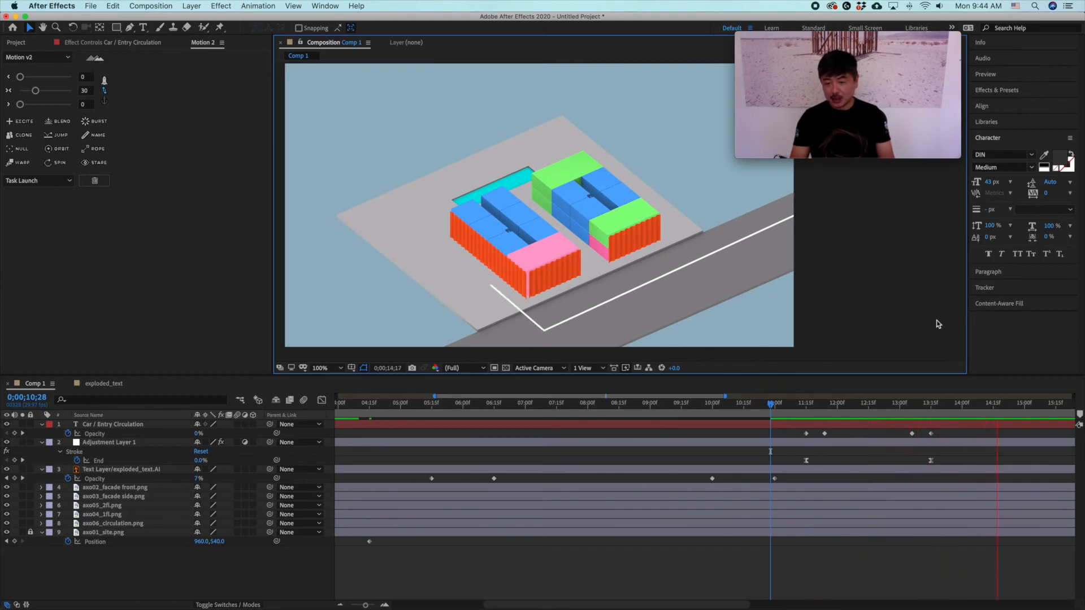
pyautogui.click(964, 413)
pyautogui.moveTo(964, 412)
pyautogui.mouseDown()
pyautogui.moveTo(807, 416)
pyautogui.moveTo(963, 417)
pyautogui.mouseUp()
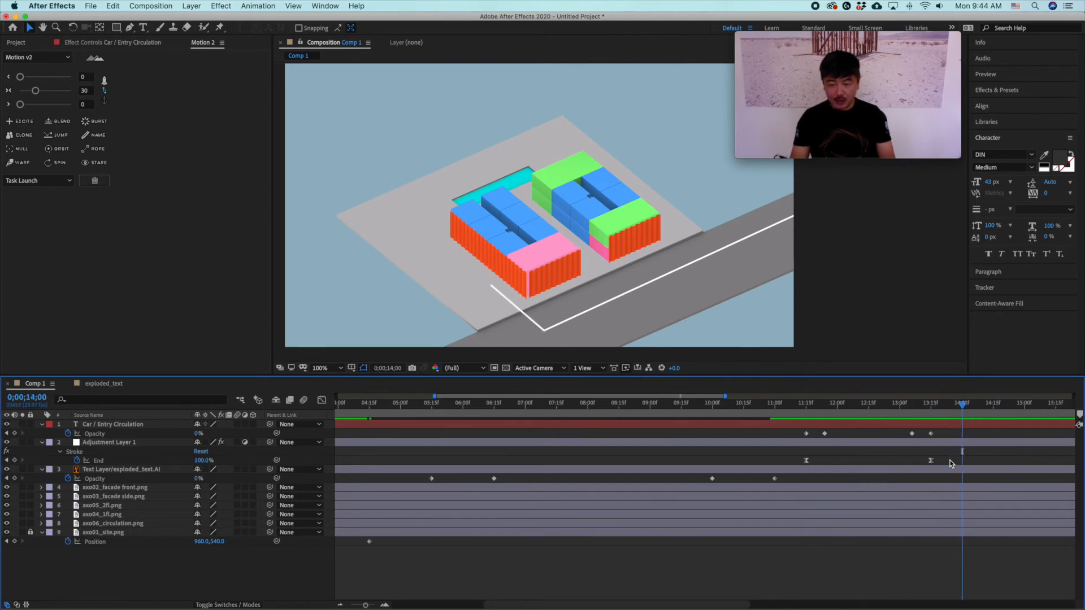
# Fade out Adjustment Layer 1 by keyframing its Opacity from 100% at 0;00;13;15 to 0% at 0;00;14;00
pyautogui.moveTo(962, 402); pyautogui.dragTo(931, 404)
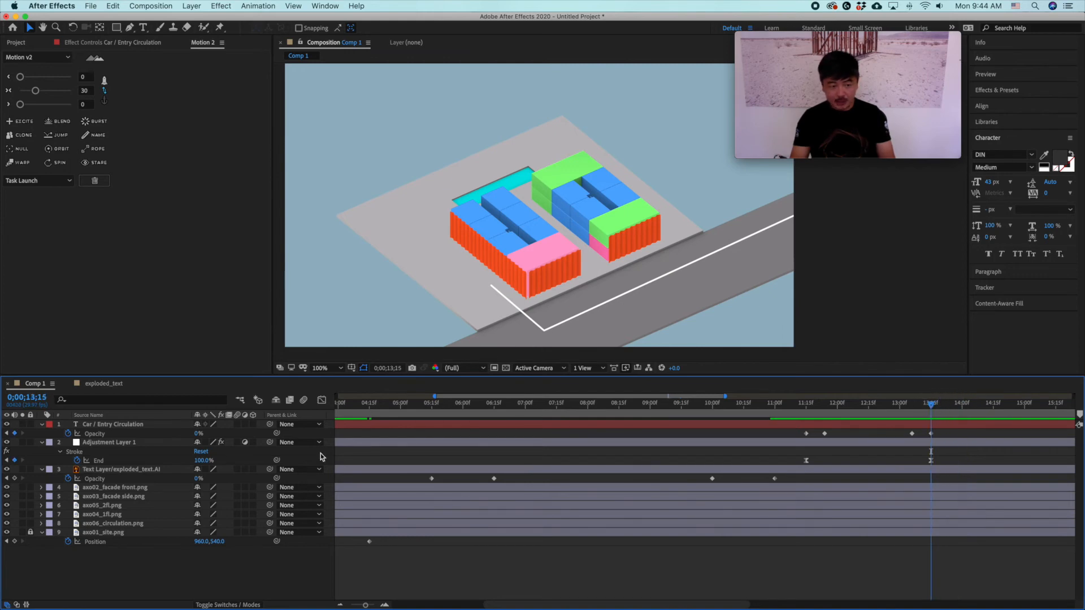
pyautogui.click(123, 443)
pyautogui.press('t')
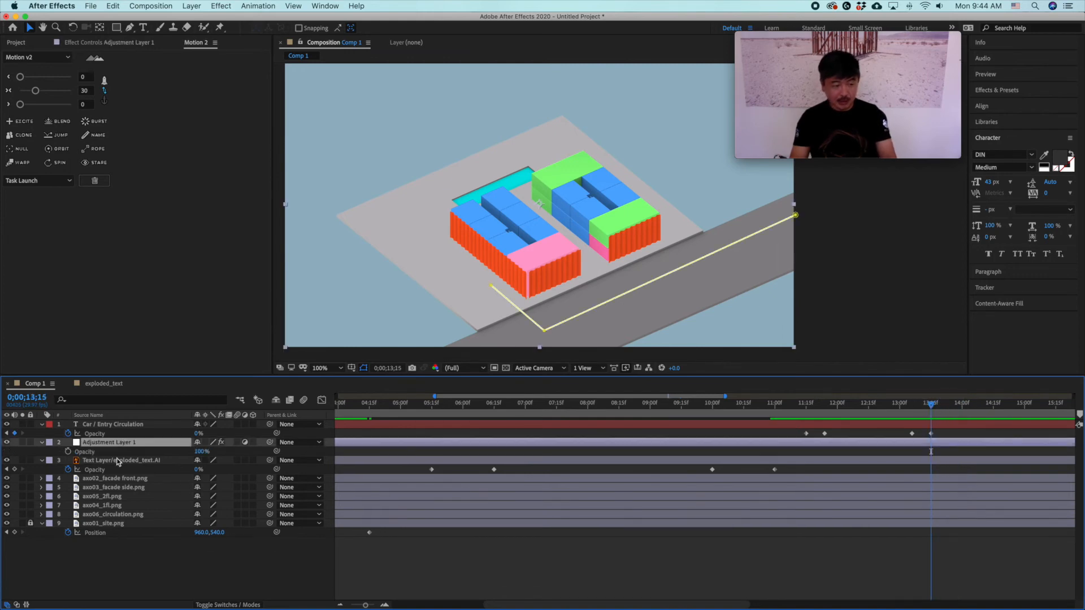
pyautogui.click(68, 452)
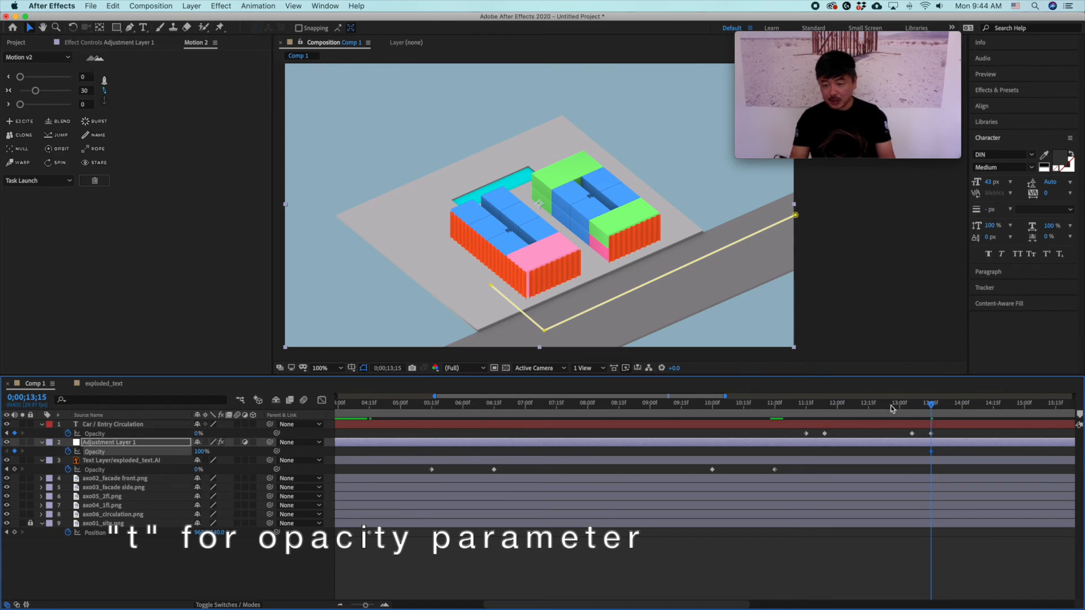
pyautogui.moveTo(934, 405); pyautogui.dragTo(962, 404)
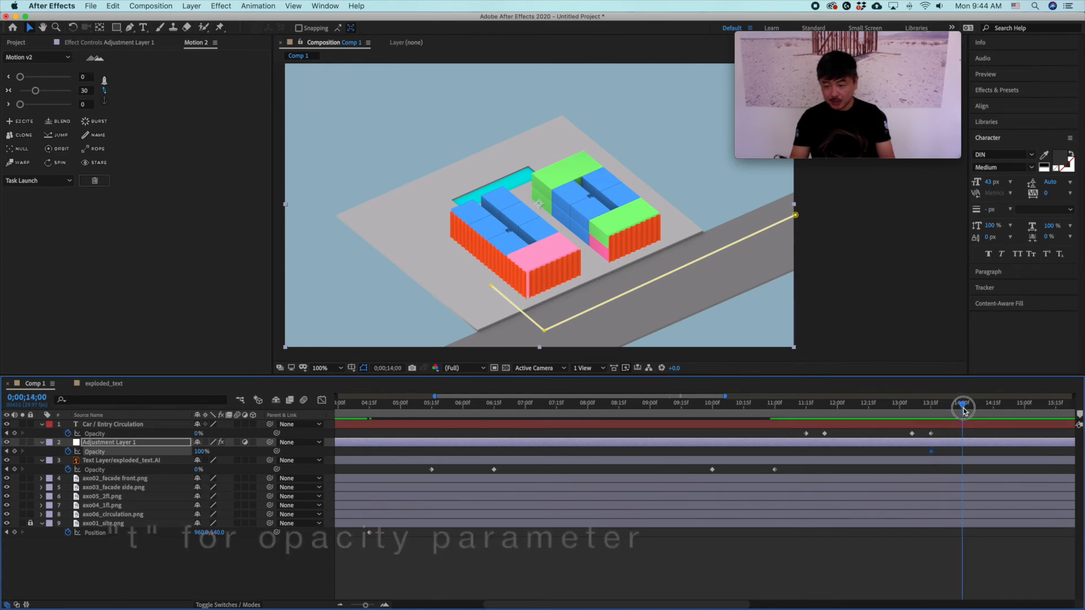
pyautogui.moveTo(192, 452); pyautogui.dragTo(67, 452)
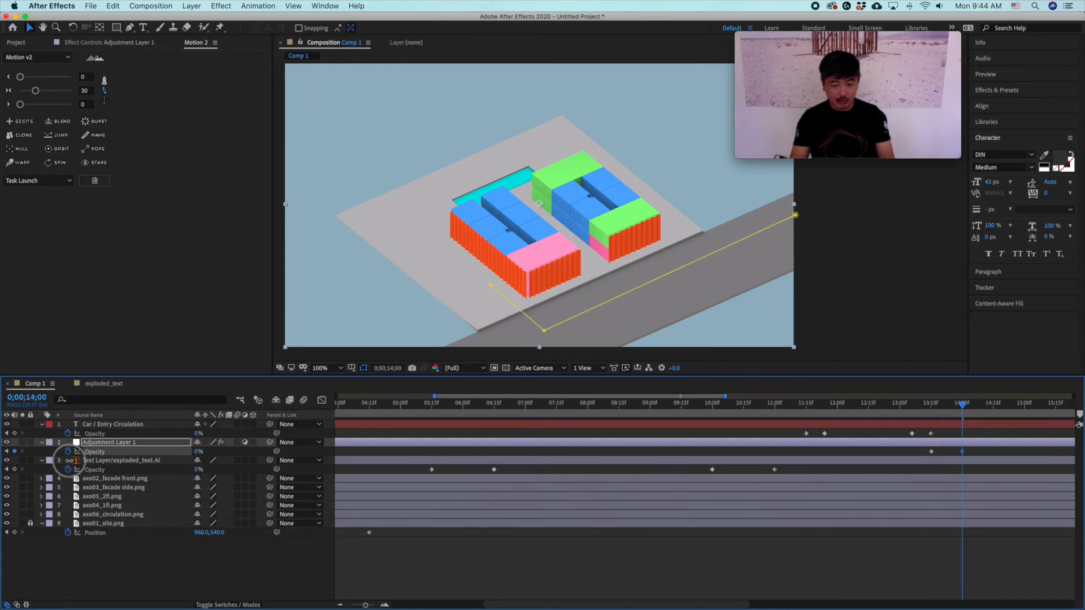
# Shift the text layer's fade-out keyframes to end at 0;00;14;00, and reveal all keyframes of the text and adjustment layers
pyautogui.moveTo(902, 432); pyautogui.dragTo(793, 423)
pyautogui.click(863, 322)
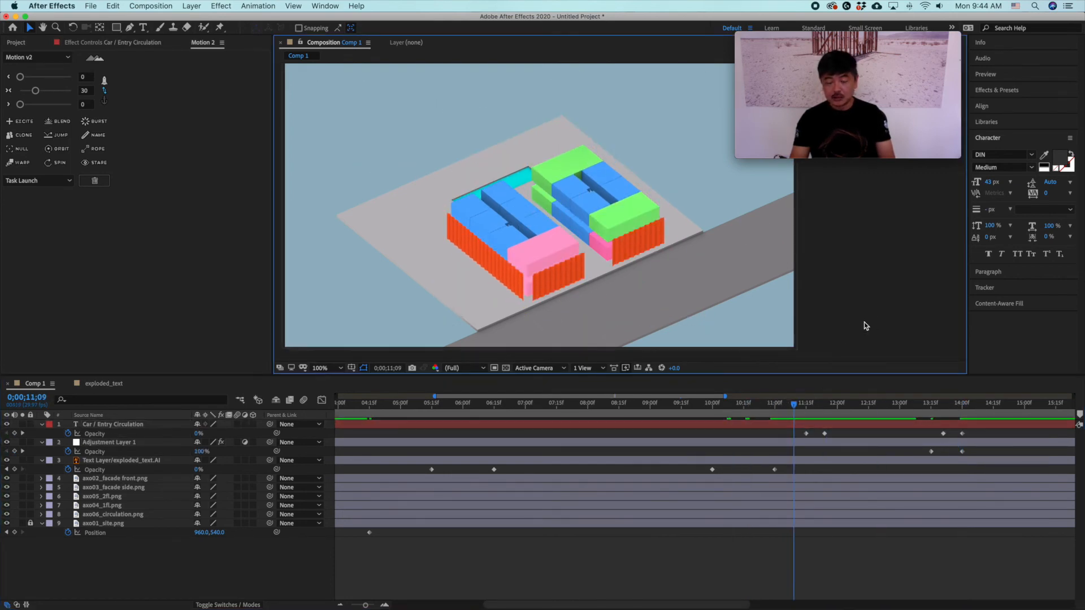
pyautogui.click(823, 424)
pyautogui.keyDown('shift'); pyautogui.click(829, 443); pyautogui.keyUp('shift')
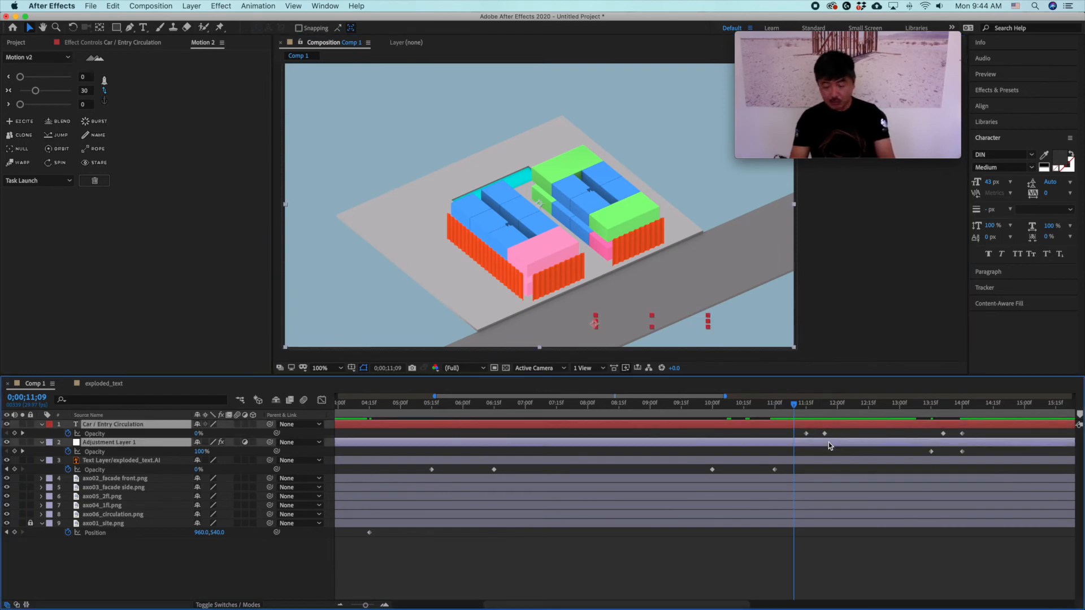
pyautogui.press('u')
pyautogui.press('u')
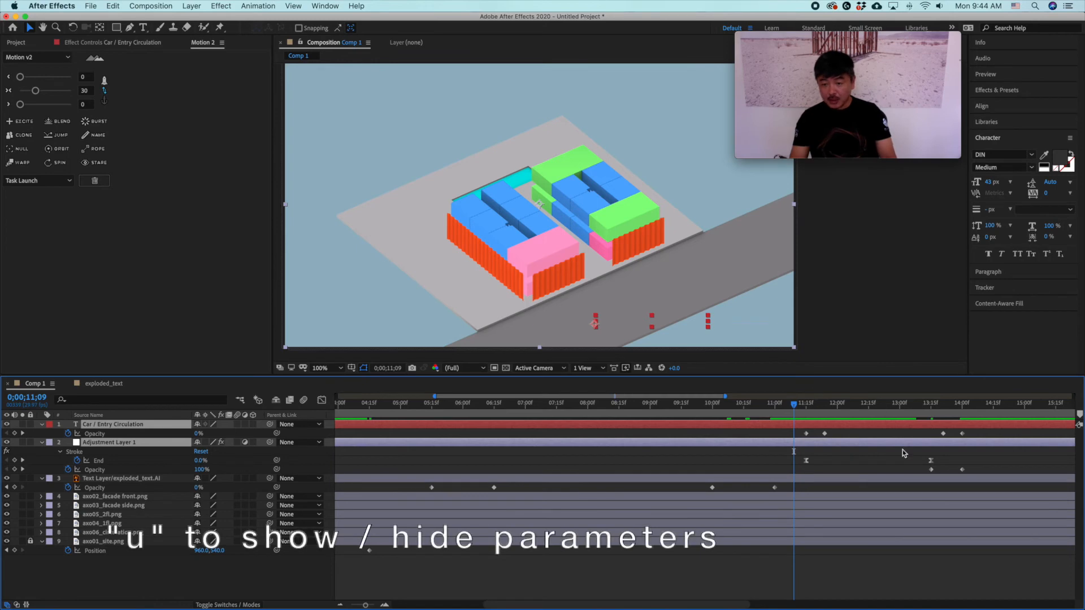
# Preview the line and label fading out together, starting from 0;00;11;09
pyautogui.press('space')
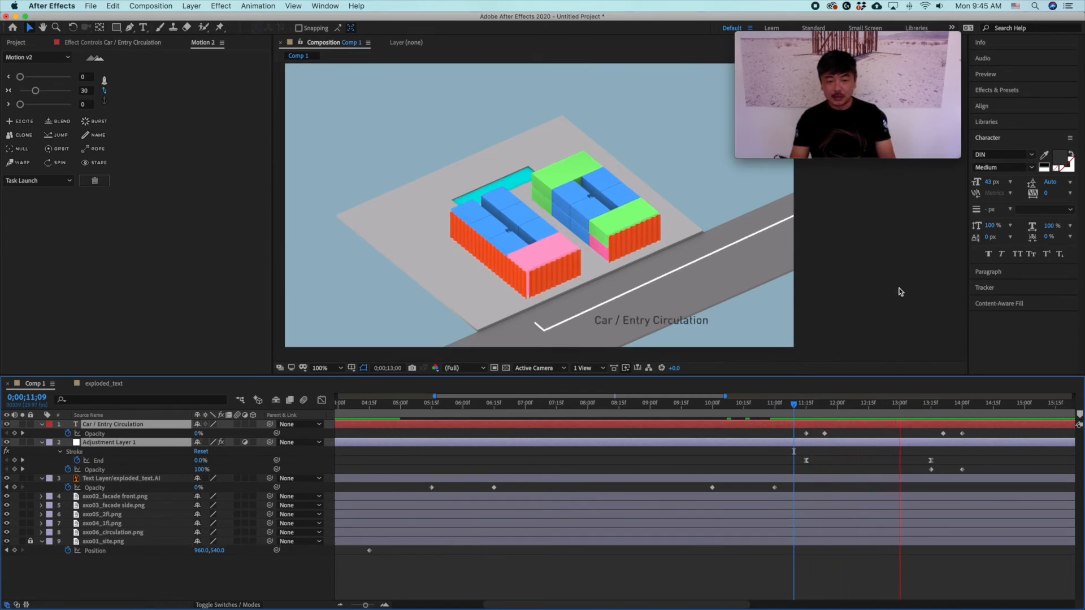
pyautogui.press('space')
pyautogui.moveTo(1000, 411); pyautogui.dragTo(963, 402)
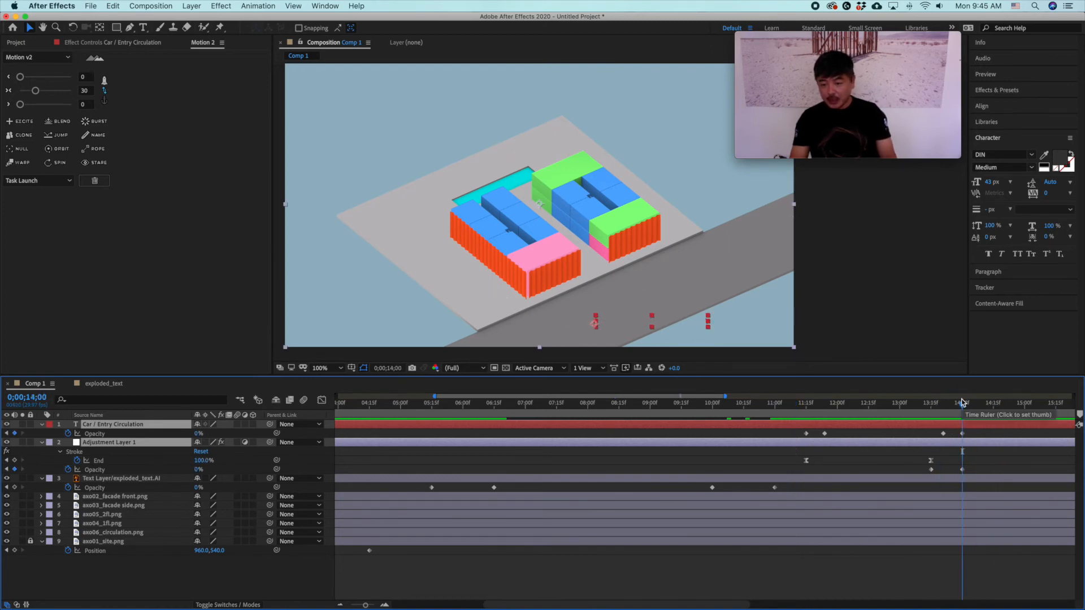
# Trim the text layer and Adjustment Layer 1 to run from 0;00;11;15 to 0;00;14;00, and collapse their keyframes
pyautogui.moveTo(937, 417); pyautogui.dragTo(807, 428)
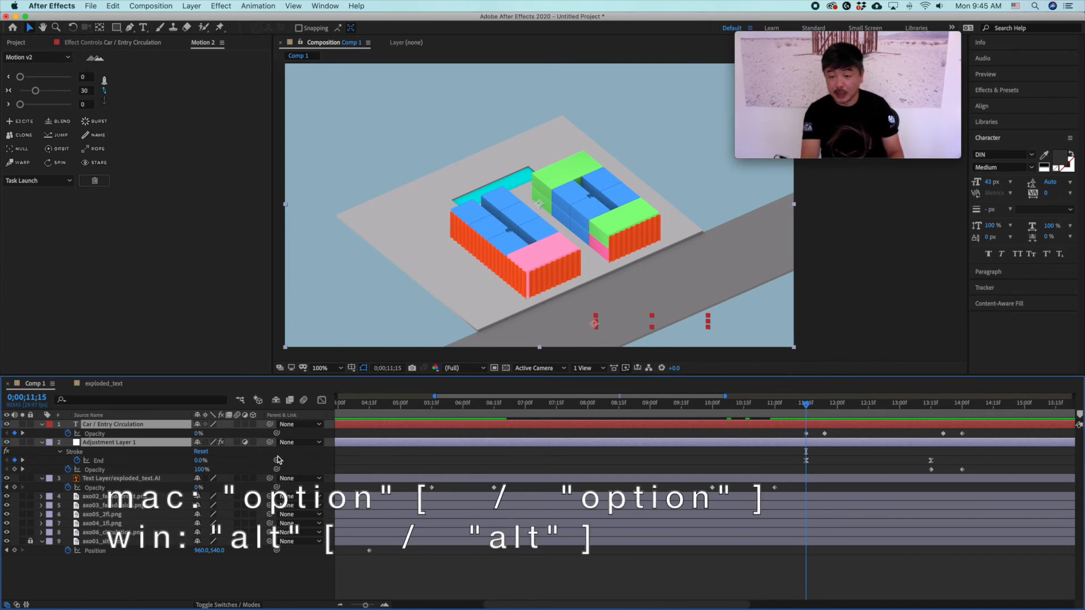
pyautogui.hotkey('alt', '[')
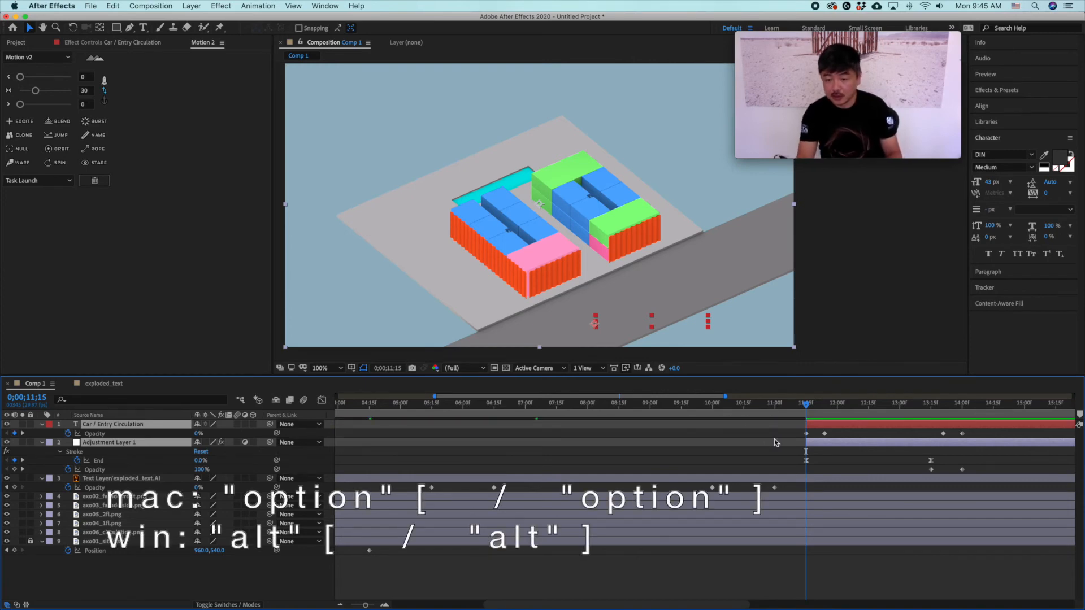
pyautogui.moveTo(809, 407); pyautogui.dragTo(963, 408)
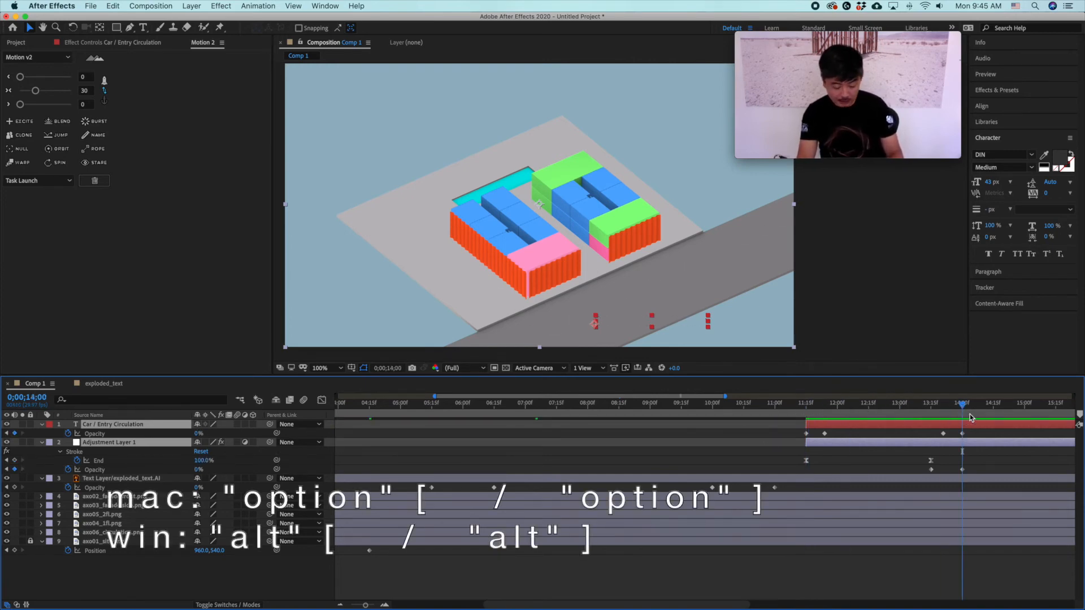
pyautogui.hotkey('alt', ']')
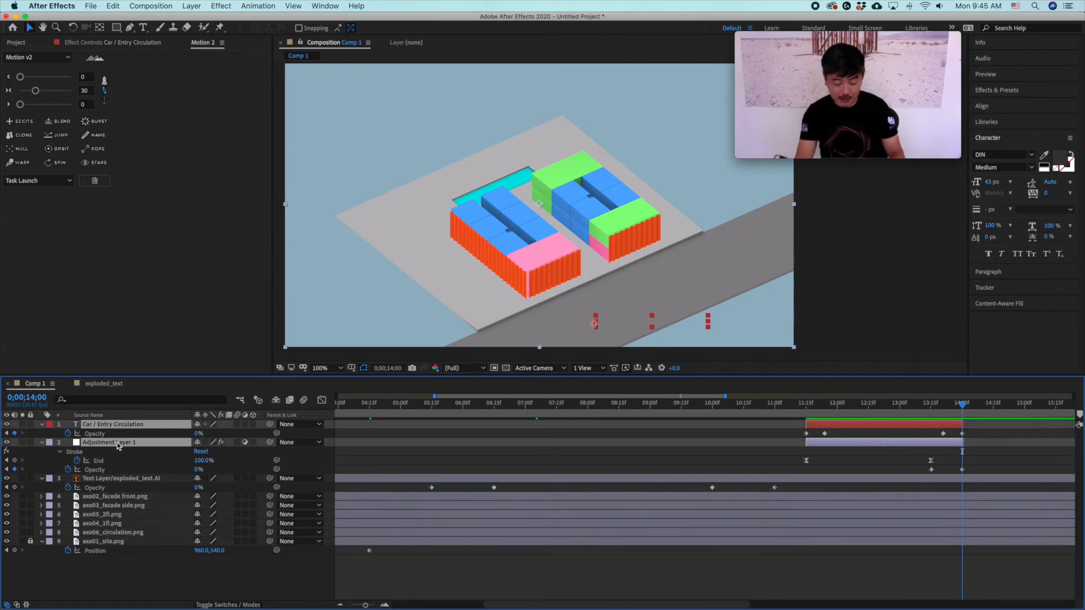
pyautogui.press('u')
# Preview the reassembly and the trimmed access line and label, starting from 0;00;10;18
pyautogui.moveTo(952, 408); pyautogui.dragTo(750, 406)
pyautogui.click(896, 346)
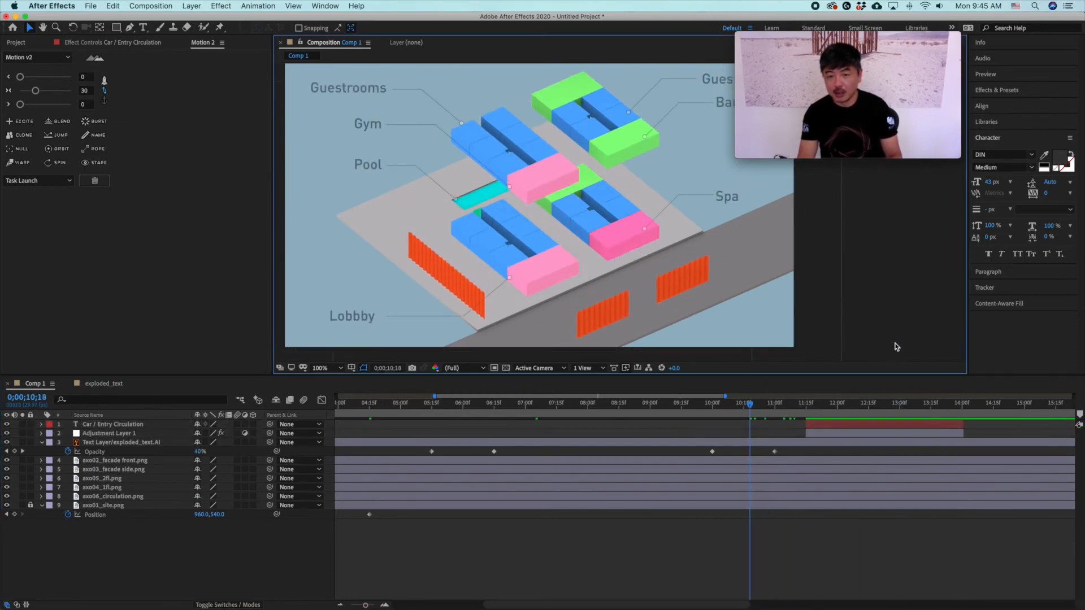
pyautogui.press('space')
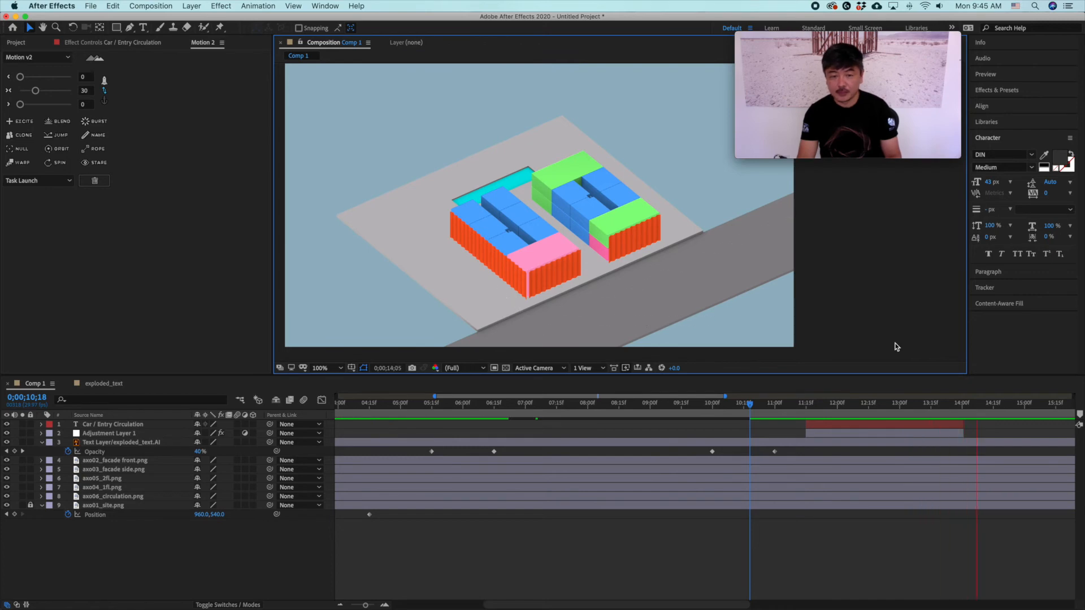
pyautogui.press('space')
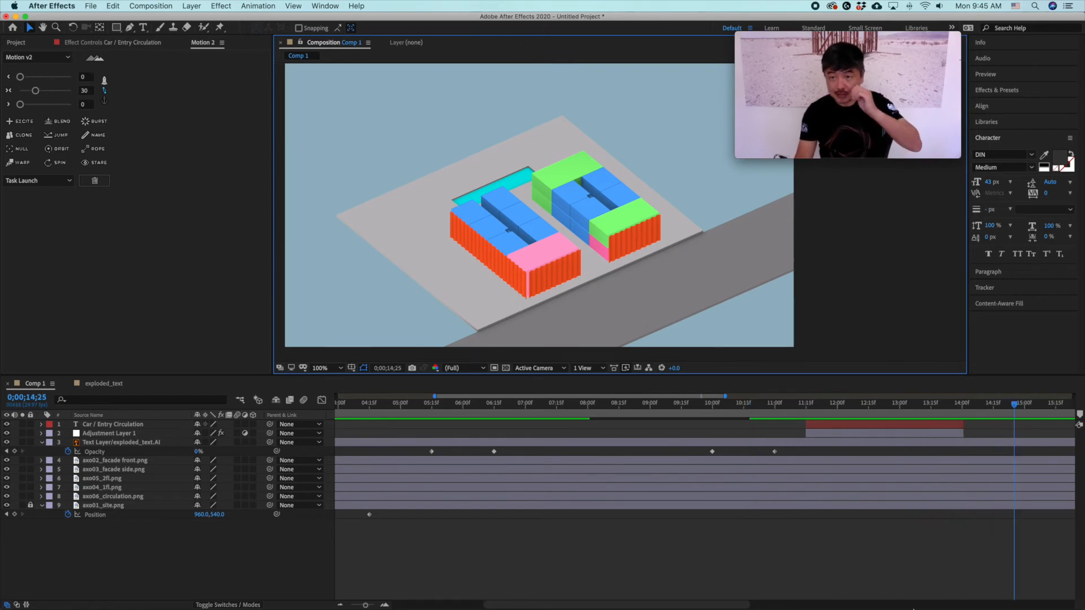
# In Illustrator, draw an open white Pen path from the left building's orange facade, through its pink and blue blocks, onto the right building's blue roof
pyautogui.click(344, 586)
pyautogui.click(833, 310)
pyautogui.click(11, 101)
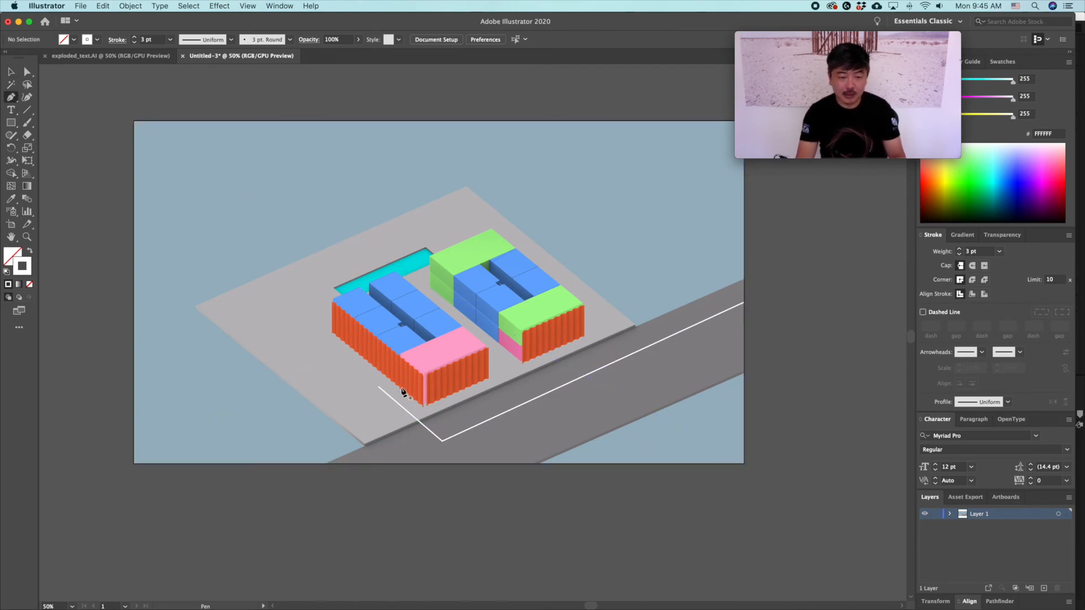
pyautogui.click(399, 388)
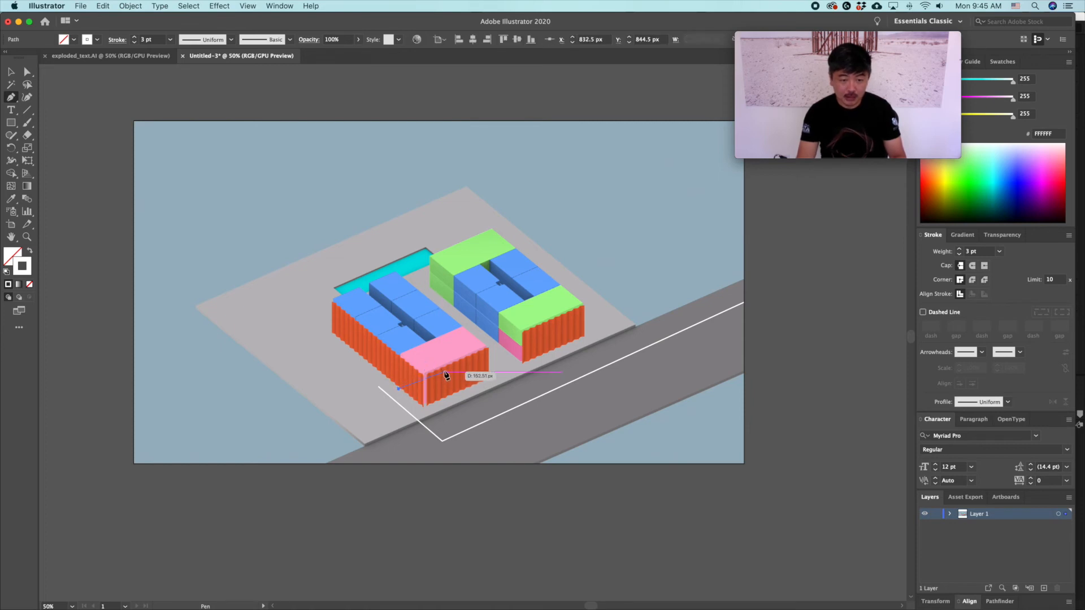
pyautogui.click(444, 371)
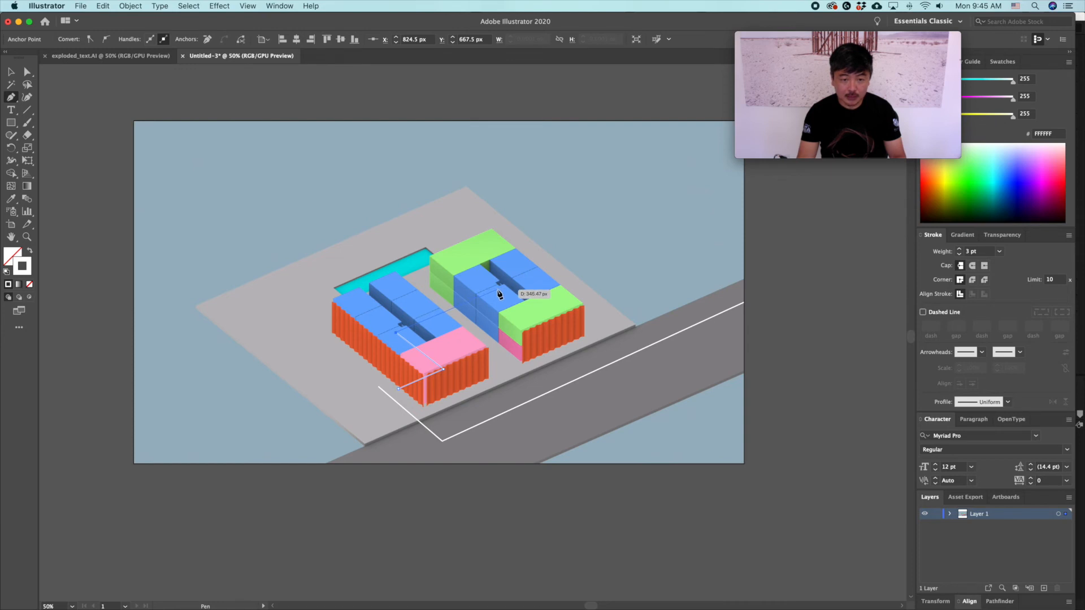
pyautogui.click(500, 292)
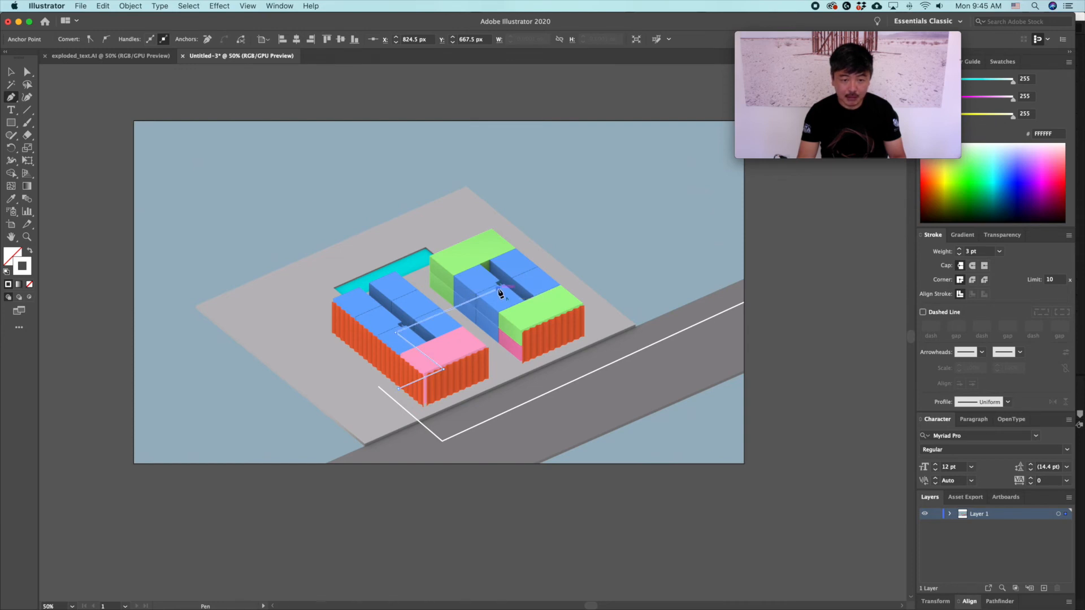
pyautogui.click(499, 283)
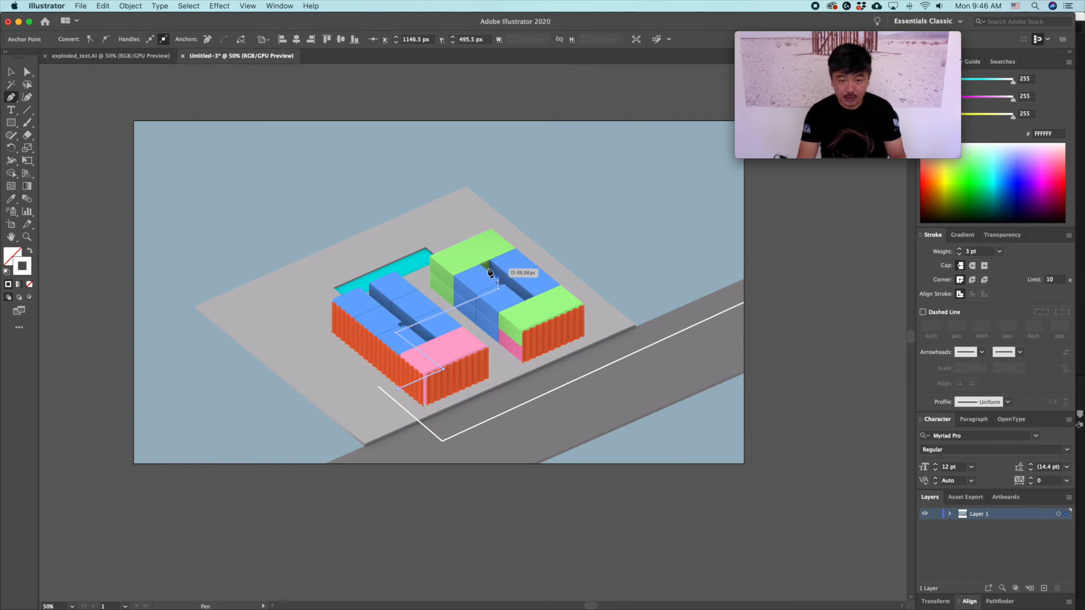
pyautogui.click(489, 274)
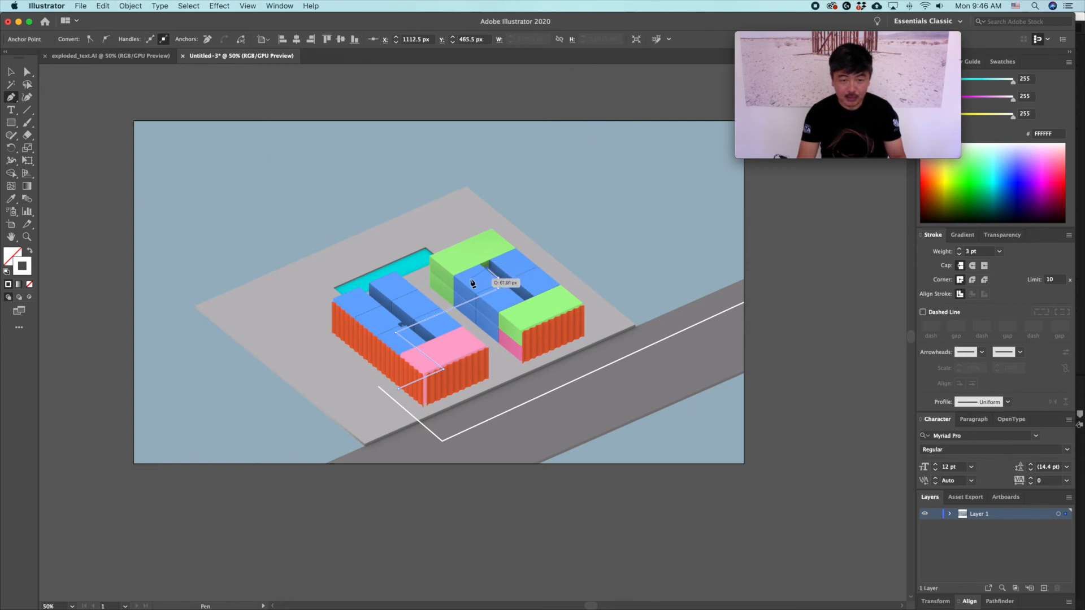
pyautogui.click(470, 278)
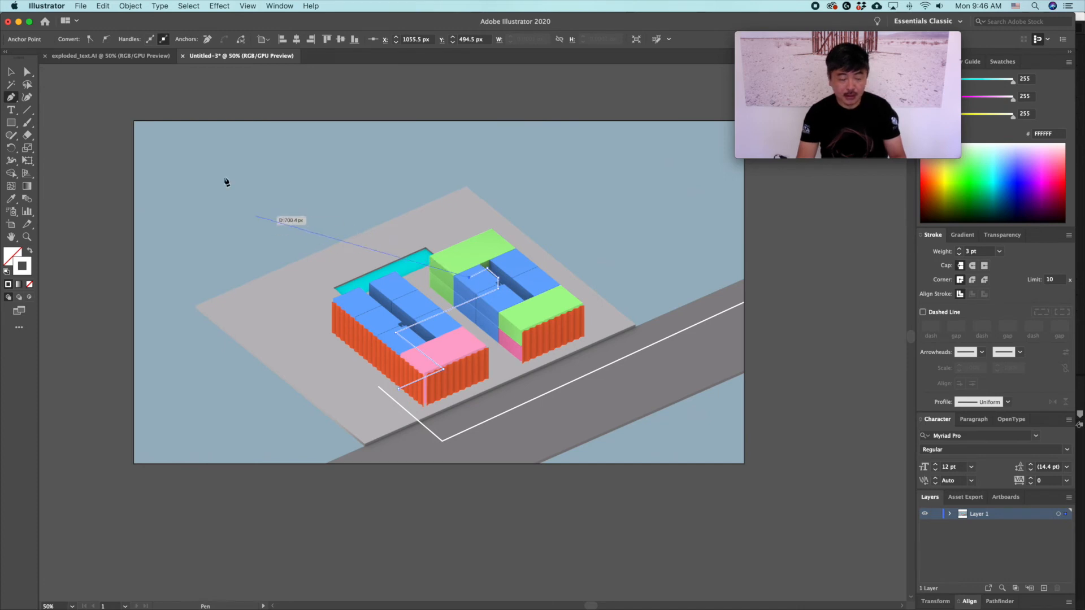
pyautogui.click(11, 71)
pyautogui.click(111, 215)
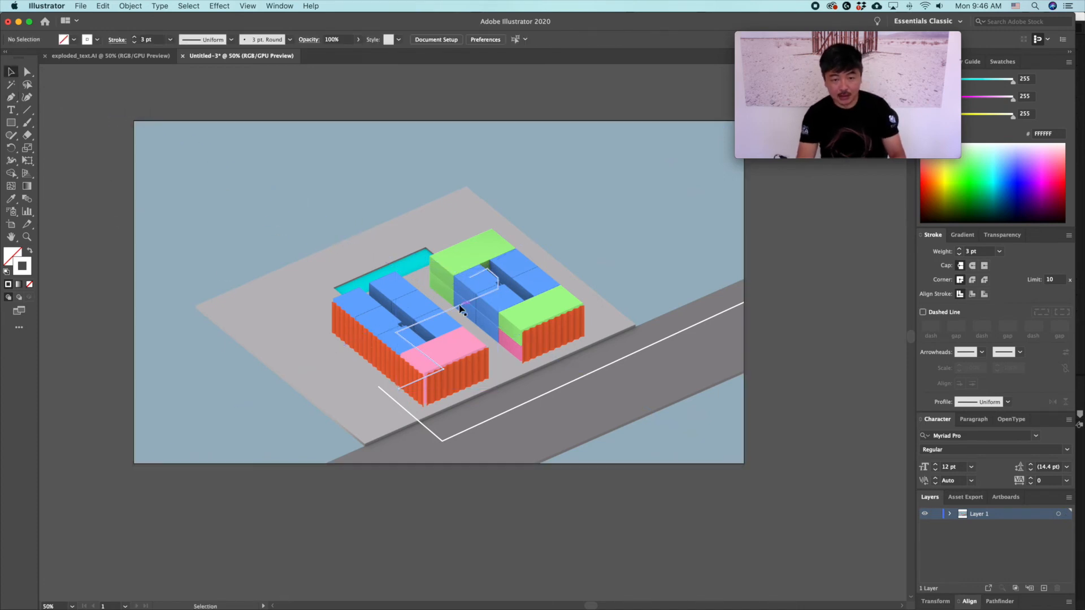
# Try to nudge the new path's end anchor and its upper corner anchor on the right building's blue roof
pyautogui.scroll(2, 475, 277)
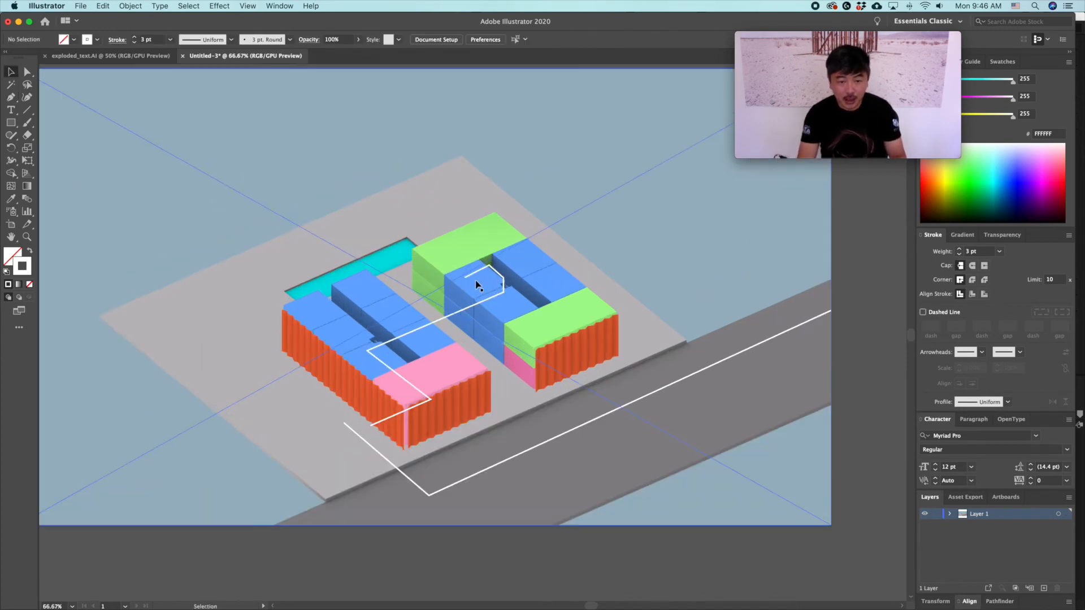
pyautogui.press('a')
pyautogui.moveTo(459, 276); pyautogui.dragTo(461, 277)
pyautogui.scroll(3, 458, 276)
pyautogui.scroll(-2, 481, 335)
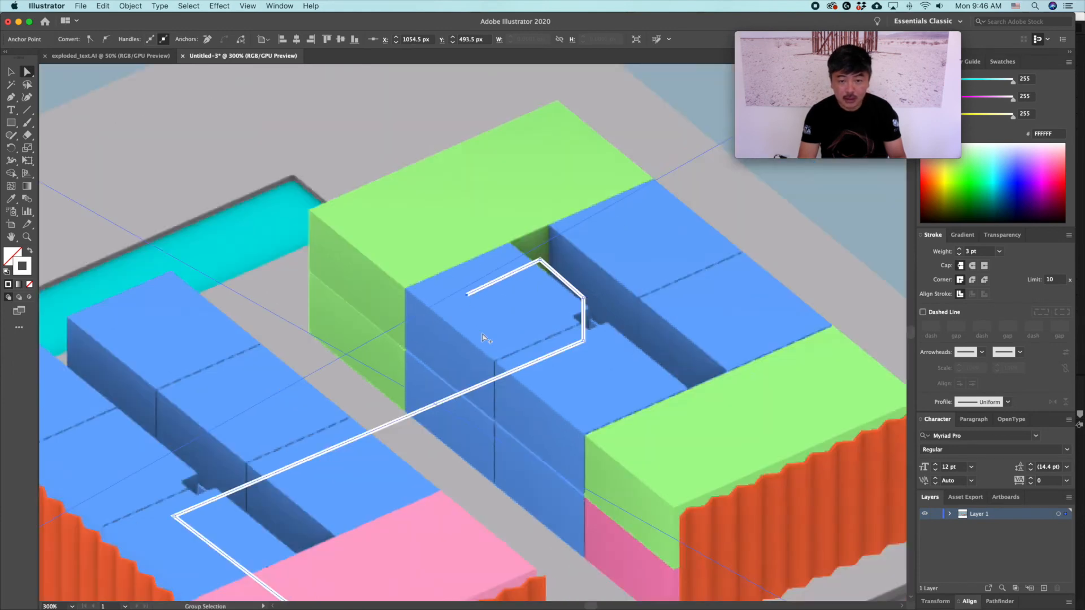
pyautogui.scroll(-2, 481, 337)
pyautogui.scroll(4, 509, 294)
pyautogui.moveTo(480, 281); pyautogui.dragTo(481, 286)
pyautogui.scroll(2, 481, 282)
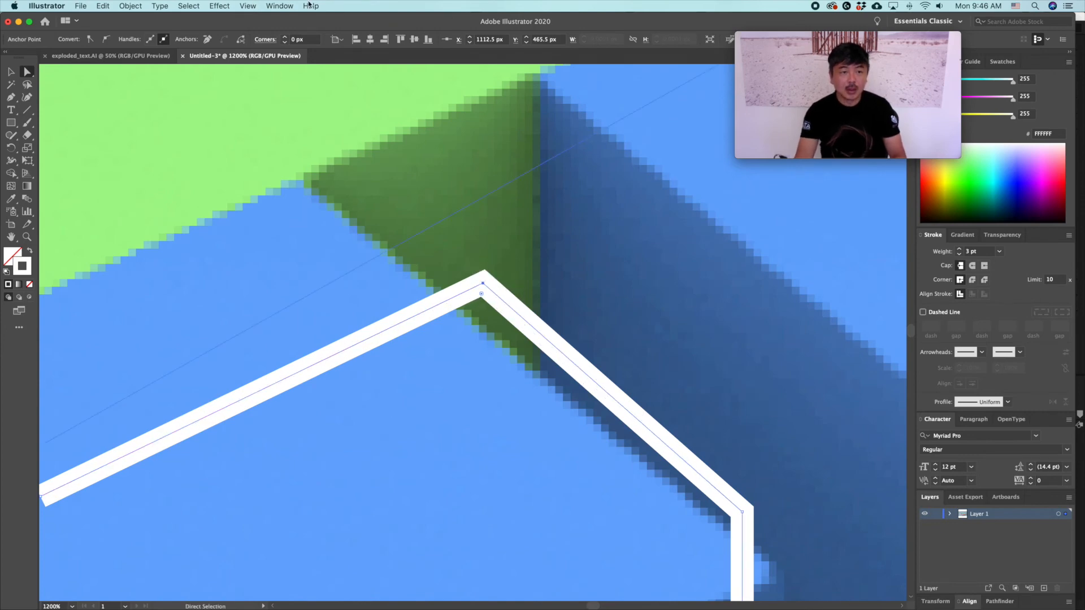
pyautogui.scroll(-6, 458, 198)
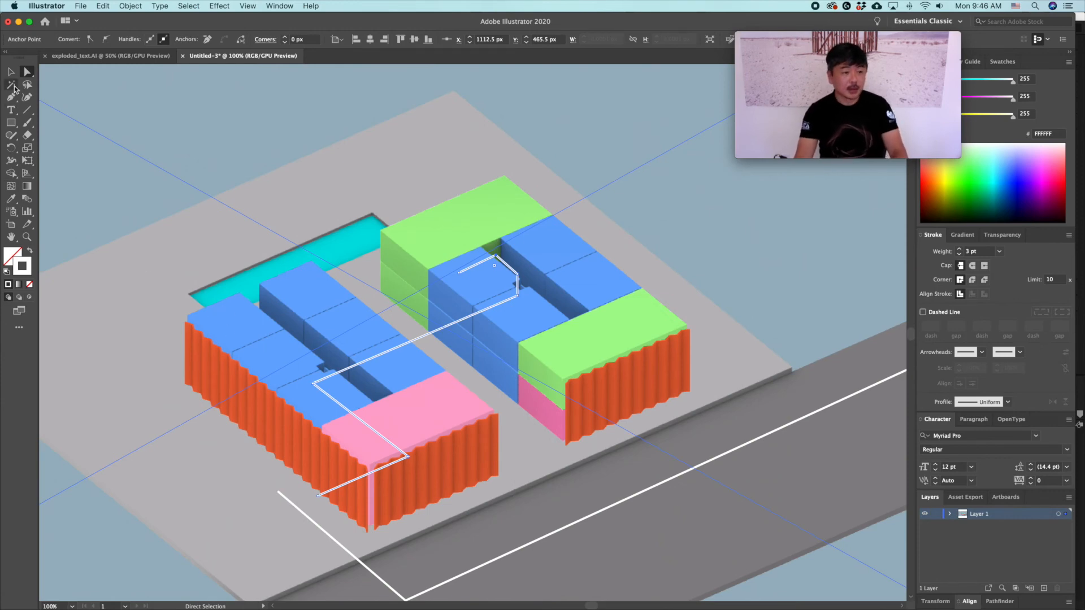
# Turn off Snap to Pixel for the document
pyautogui.click(10, 71)
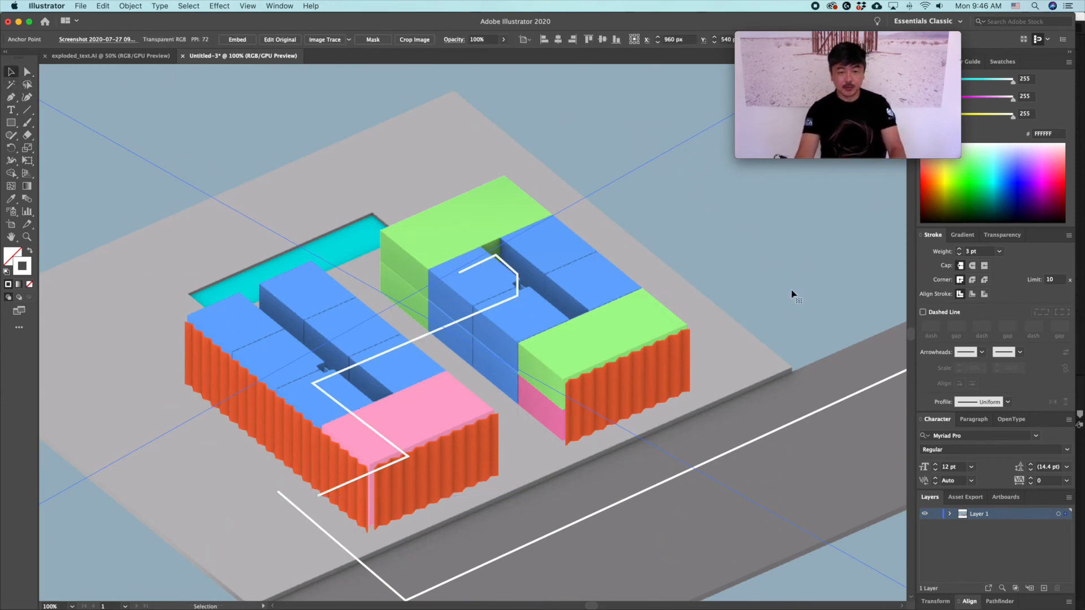
pyautogui.scroll(2, 489, 296)
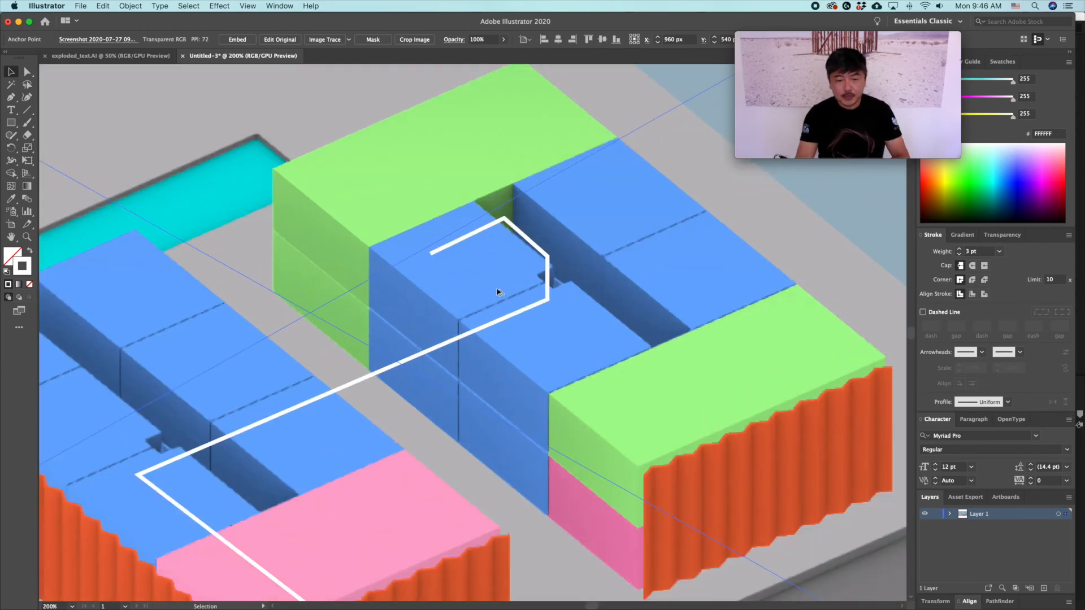
pyautogui.scroll(2, 498, 291)
pyautogui.click(219, 6)
pyautogui.moveTo(247, 7)
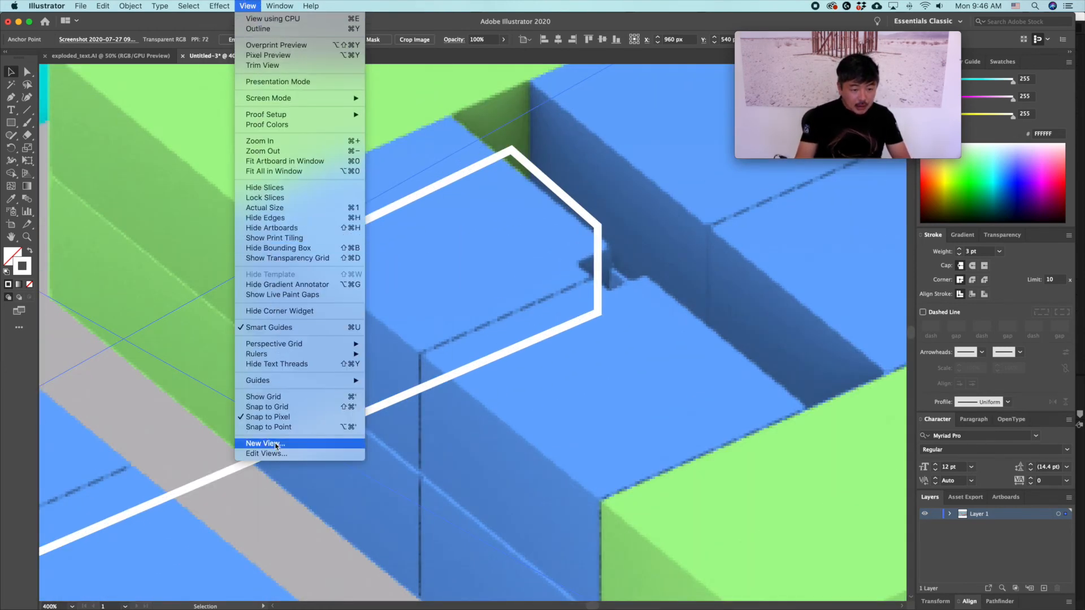
pyautogui.click(280, 418)
# Shift the circulation path slightly and fine-tune its upper corner anchor near the right building's courtyard opening
pyautogui.moveTo(512, 151); pyautogui.dragTo(511, 152)
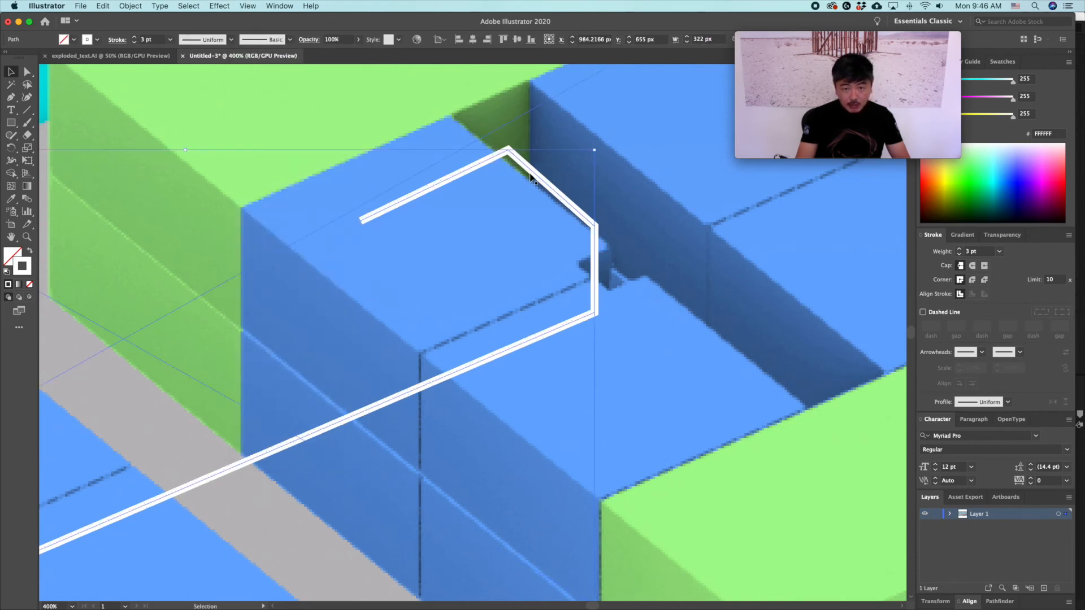
pyautogui.scroll(2, 511, 153)
pyautogui.click(493, 169)
pyautogui.press('a')
pyautogui.moveTo(499, 156); pyautogui.dragTo(496, 160)
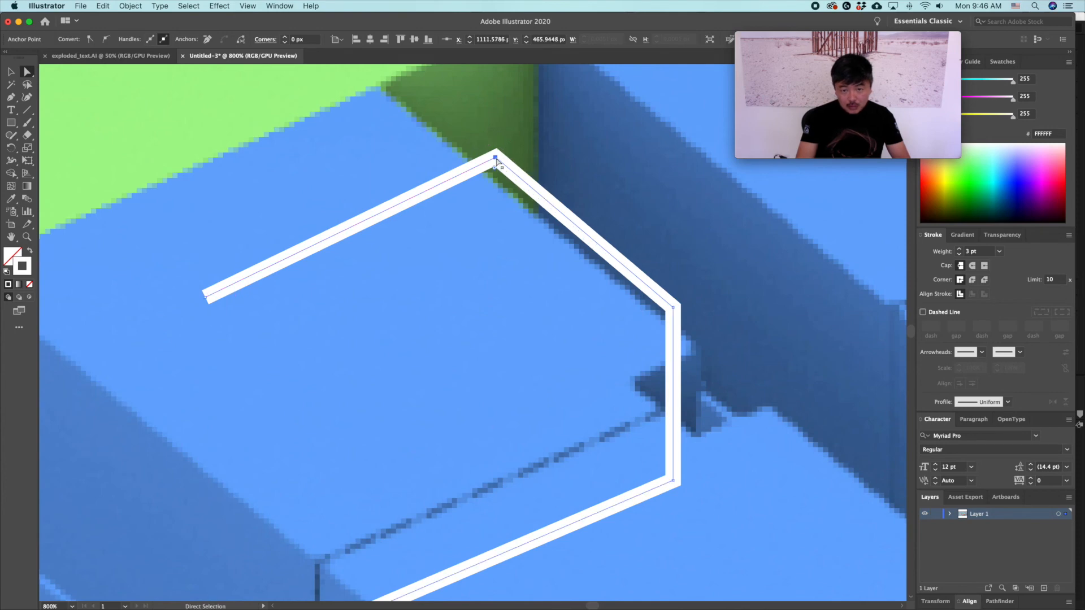
pyautogui.scroll(-1, 383, 254)
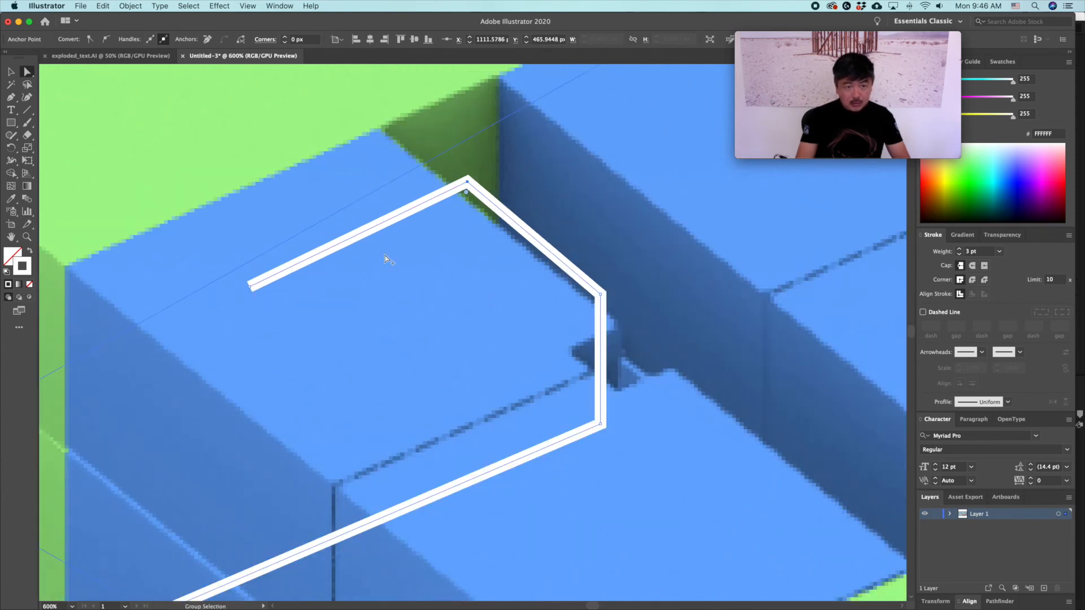
# Reposition the path's end anchor on the right building's blue roof so the last segment follows the axonometric direction
pyautogui.click(252, 286)
pyautogui.scroll(-2, 427, 300)
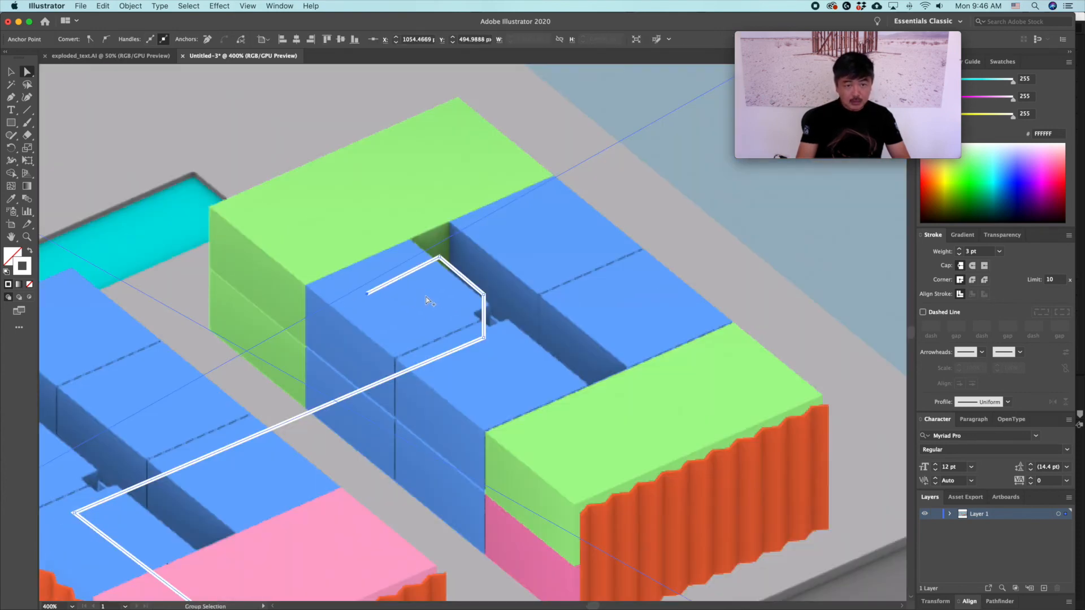
pyautogui.scroll(1, 355, 292)
pyautogui.click(361, 294)
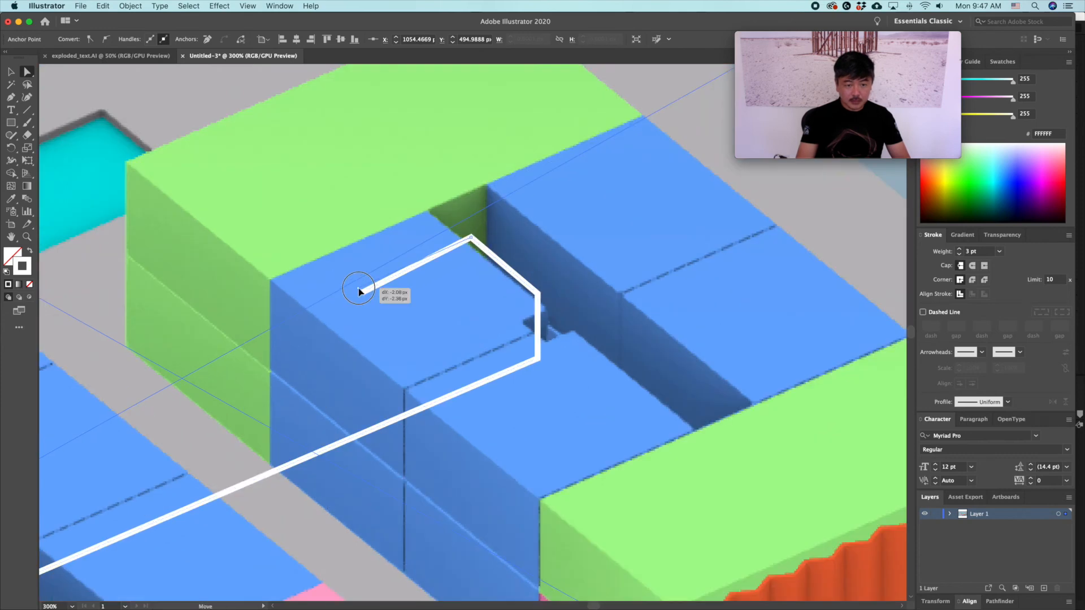
pyautogui.moveTo(362, 292); pyautogui.dragTo(368, 291)
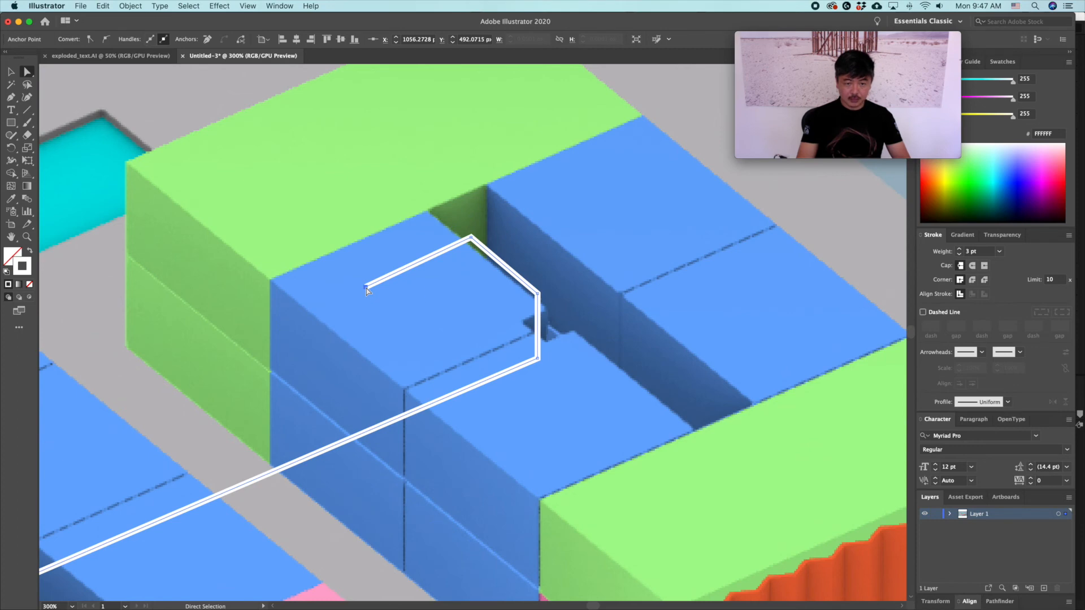
pyautogui.scroll(-3, 367, 290)
pyautogui.click(716, 238)
pyautogui.scroll(-2, 711, 241)
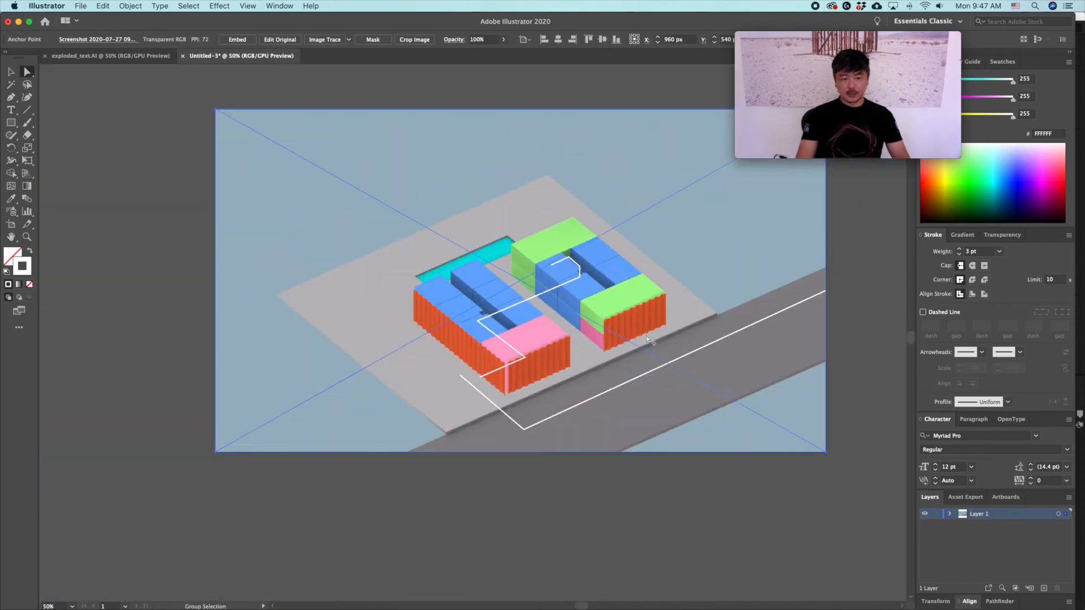
# Copy the circulation path, switch to After Effects, and paste it as a mask onto a new adjustment layer in Comp 1
pyautogui.click(8, 71)
pyautogui.click(578, 258)
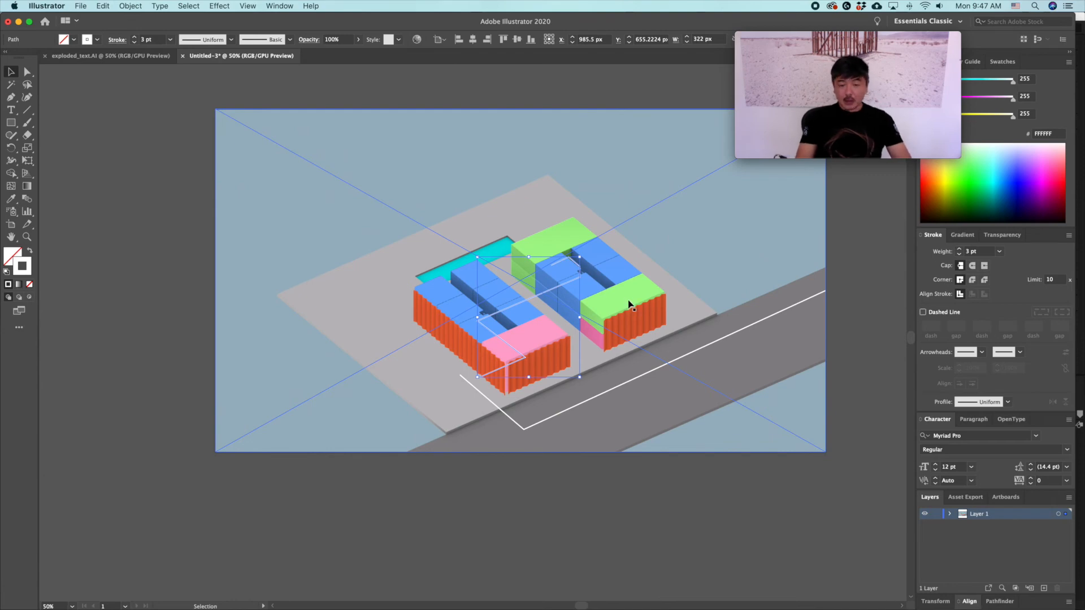
pyautogui.press('super')
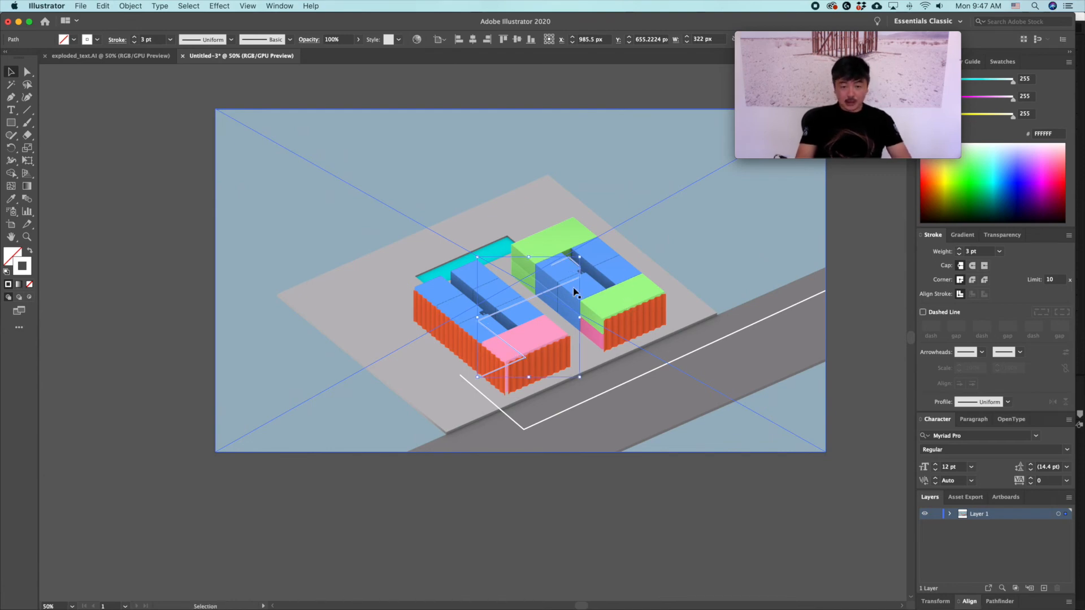
pyautogui.click(482, 589)
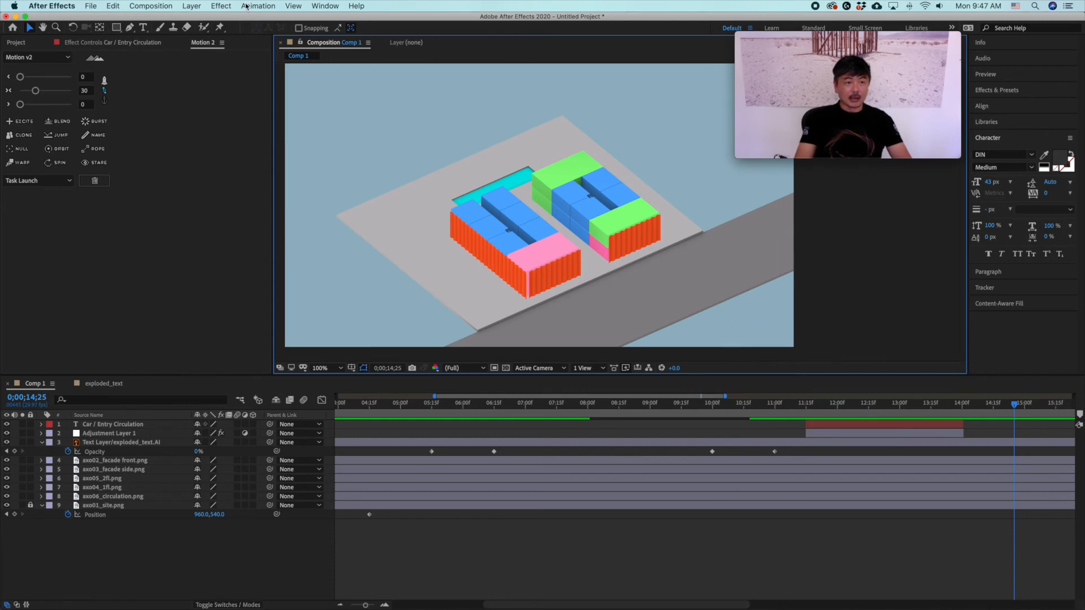
pyautogui.click(192, 6)
pyautogui.moveTo(212, 19)
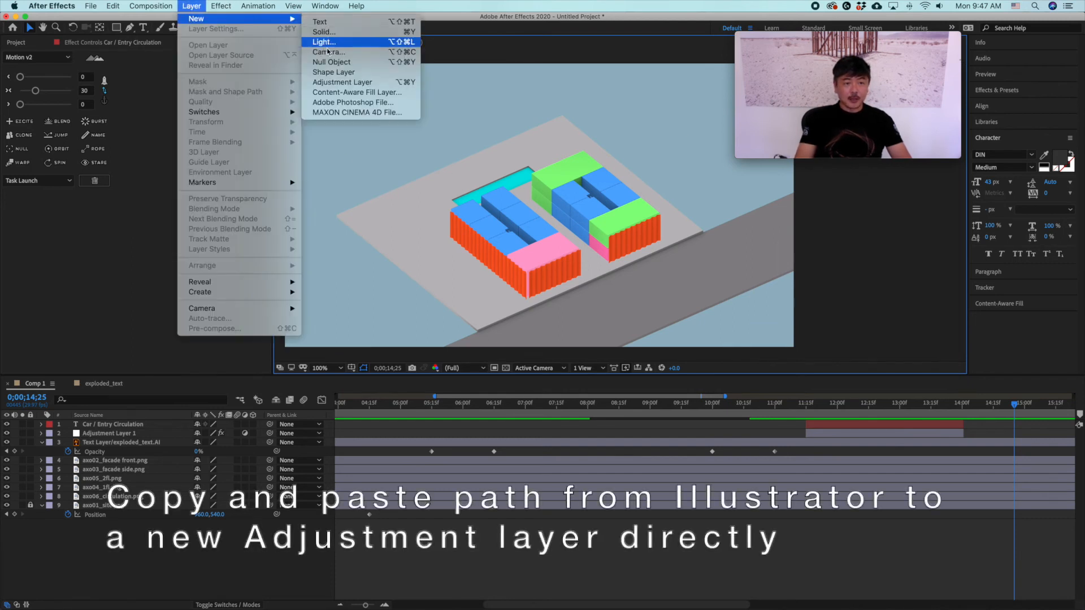
pyautogui.click(339, 82)
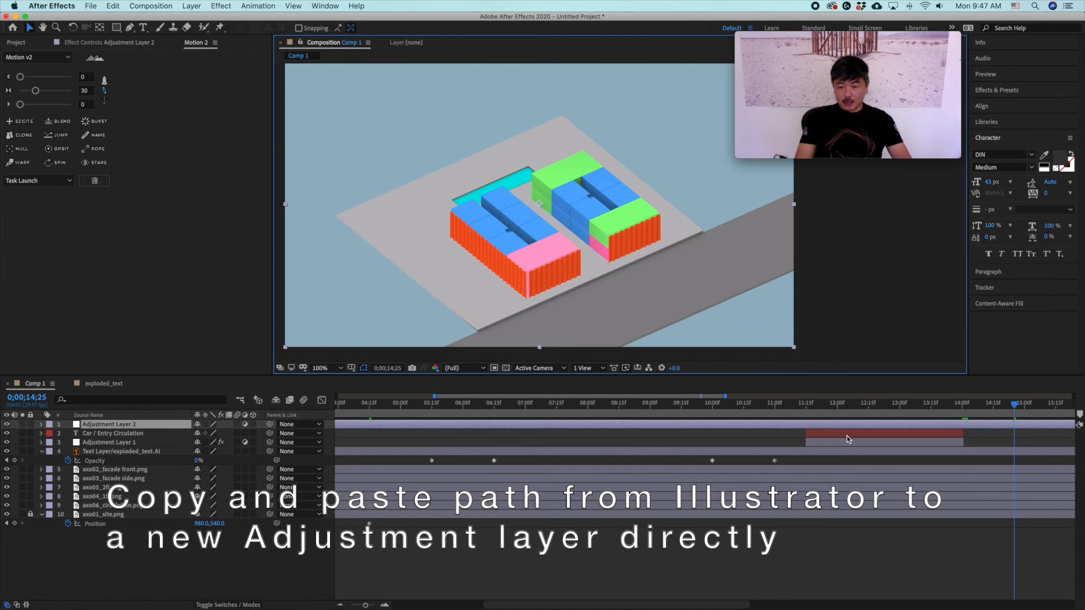
pyautogui.press('super+v')
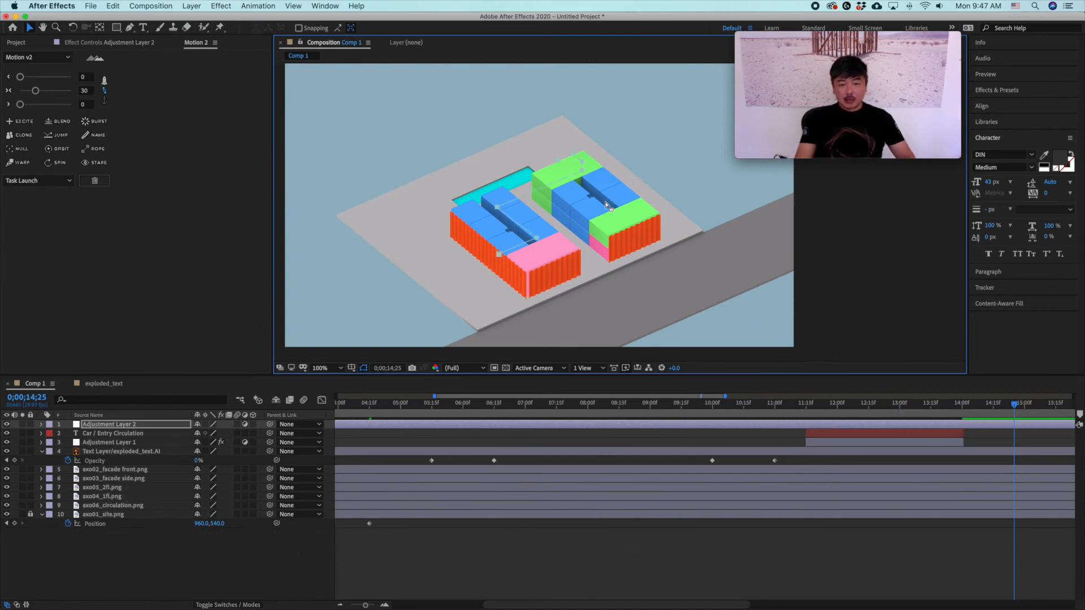
# Try to move the pasted mask path on Adjustment Layer 2, and undo the move
pyautogui.scroll(2, 606, 205)
pyautogui.moveTo(487, 171); pyautogui.dragTo(503, 230)
pyautogui.click(762, 201)
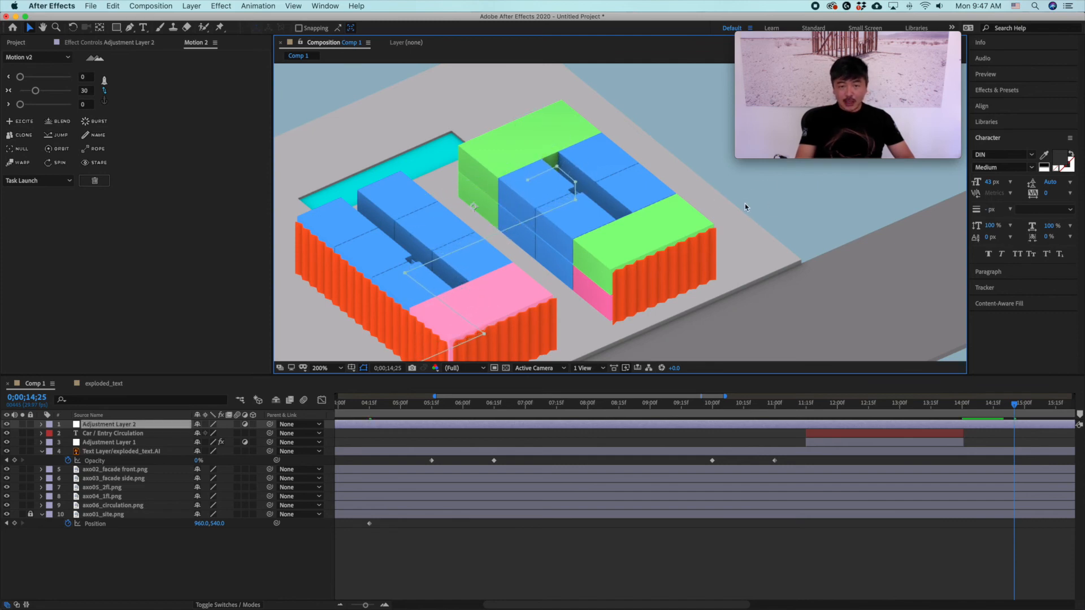
pyautogui.moveTo(519, 226); pyautogui.dragTo(558, 213)
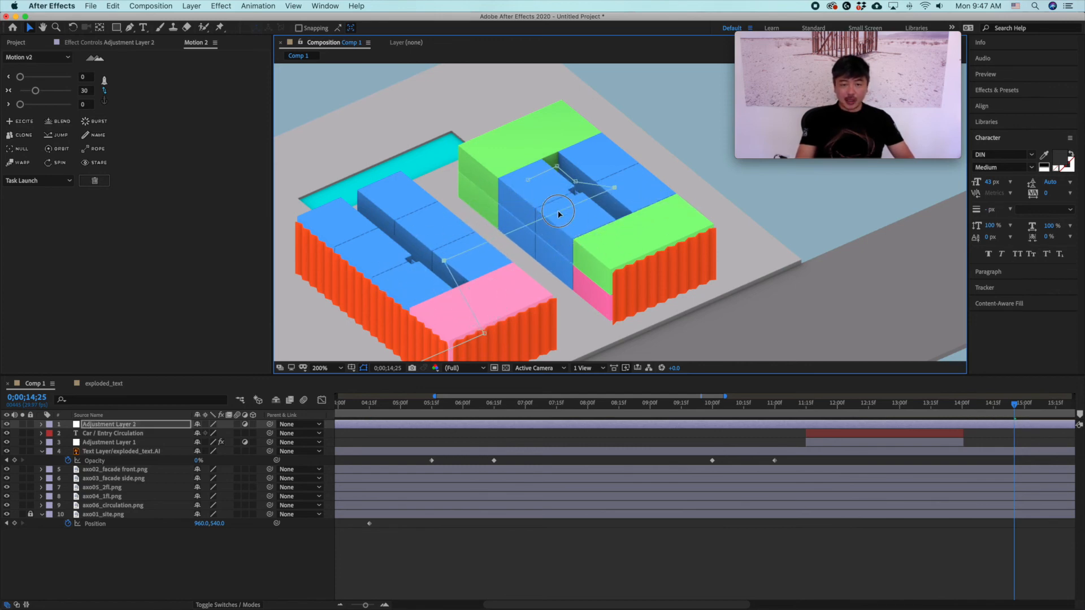
pyautogui.scroll(-2, 641, 227)
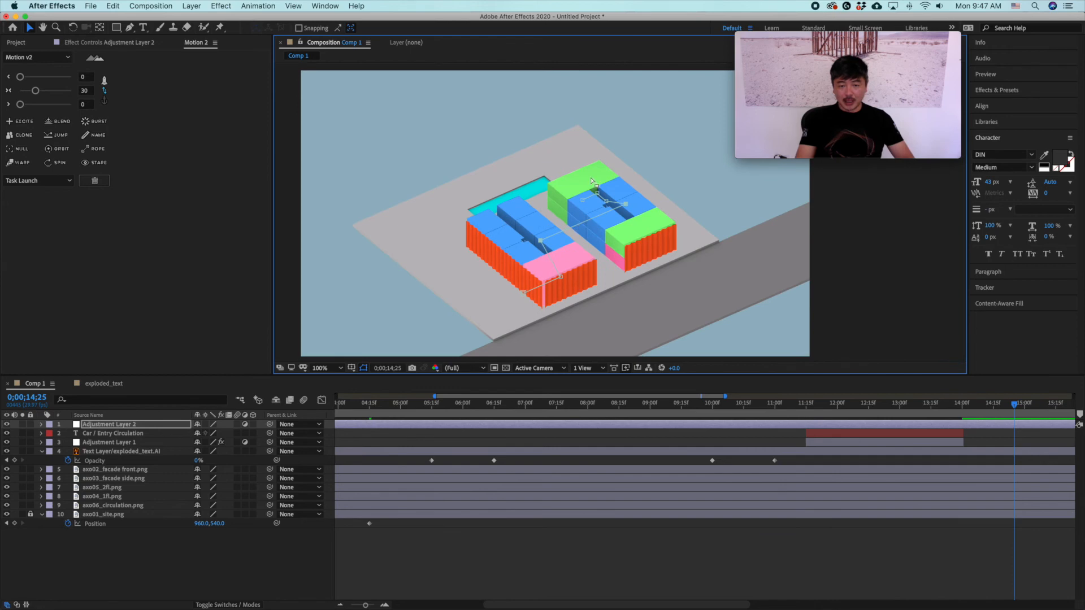
pyautogui.scroll(1, 620, 237)
pyautogui.press('super+z')
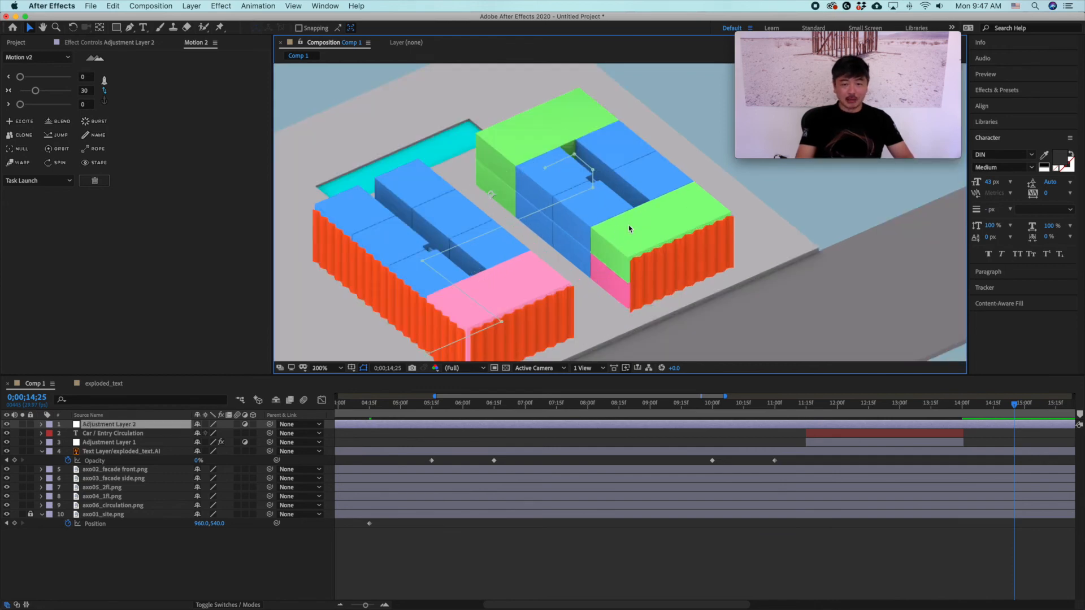
# Nudge the whole mask path on Adjustment Layer 2 slightly to align it with the buildings
pyautogui.click(572, 198)
pyautogui.moveTo(572, 197)
pyautogui.mouseDown()
pyautogui.moveTo(599, 170)
pyautogui.moveTo(559, 226)
pyautogui.moveTo(590, 181)
pyautogui.moveTo(573, 197)
pyautogui.mouseUp()
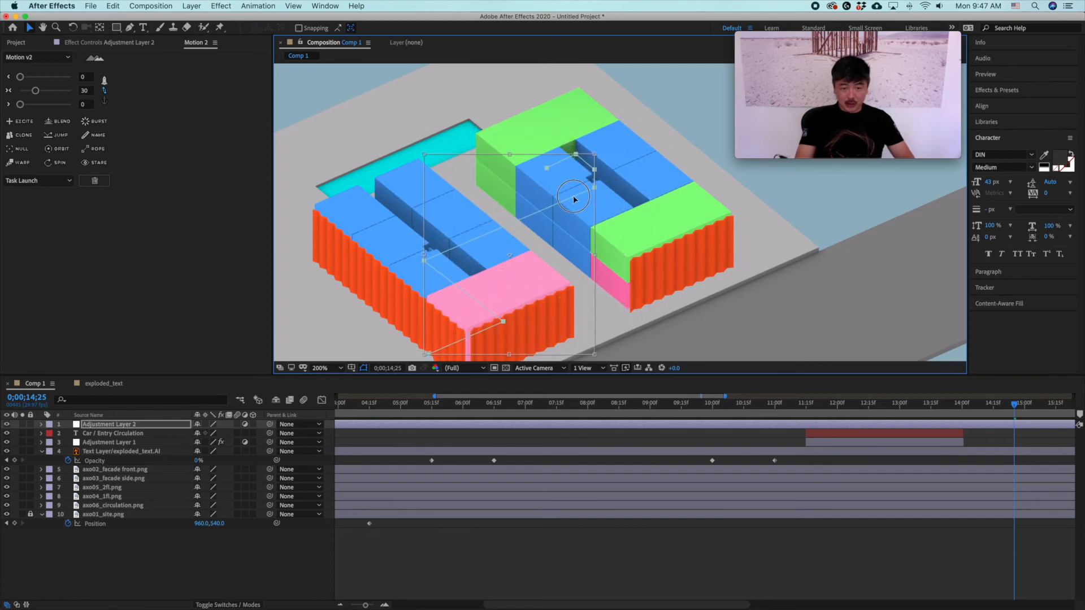
pyautogui.scroll(-1, 840, 217)
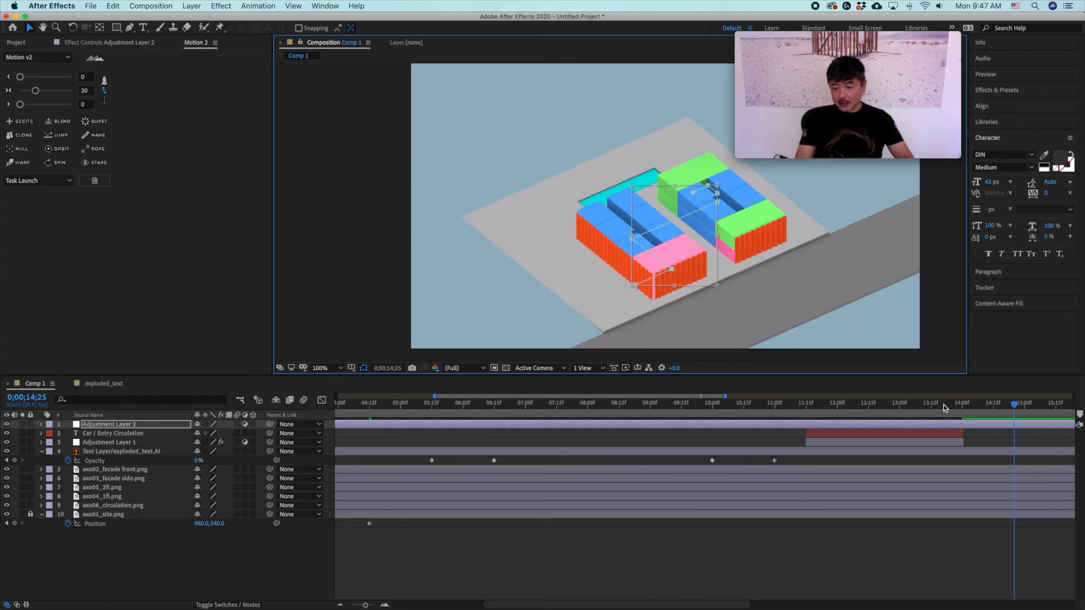
# At 0;00;11;15, show the keyframes of the two car entry layers and add a Stroke effect to Adjustment Layer 2
pyautogui.moveTo(1007, 406); pyautogui.dragTo(806, 406)
pyautogui.keyDown('shift'); pyautogui.click(816, 442); pyautogui.keyUp('shift')
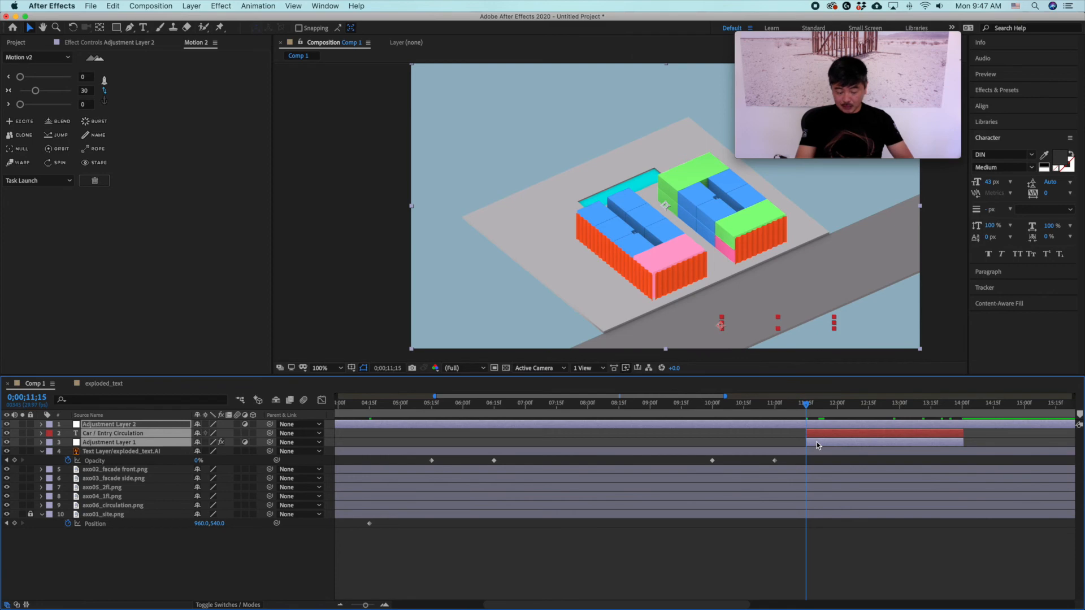
pyautogui.press('u')
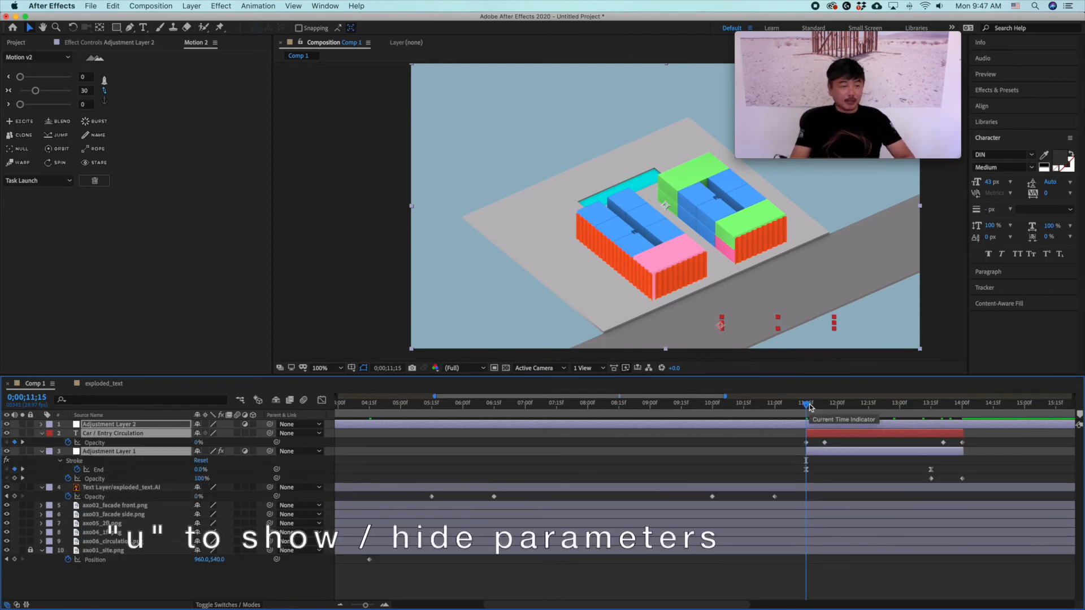
pyautogui.click(222, 6)
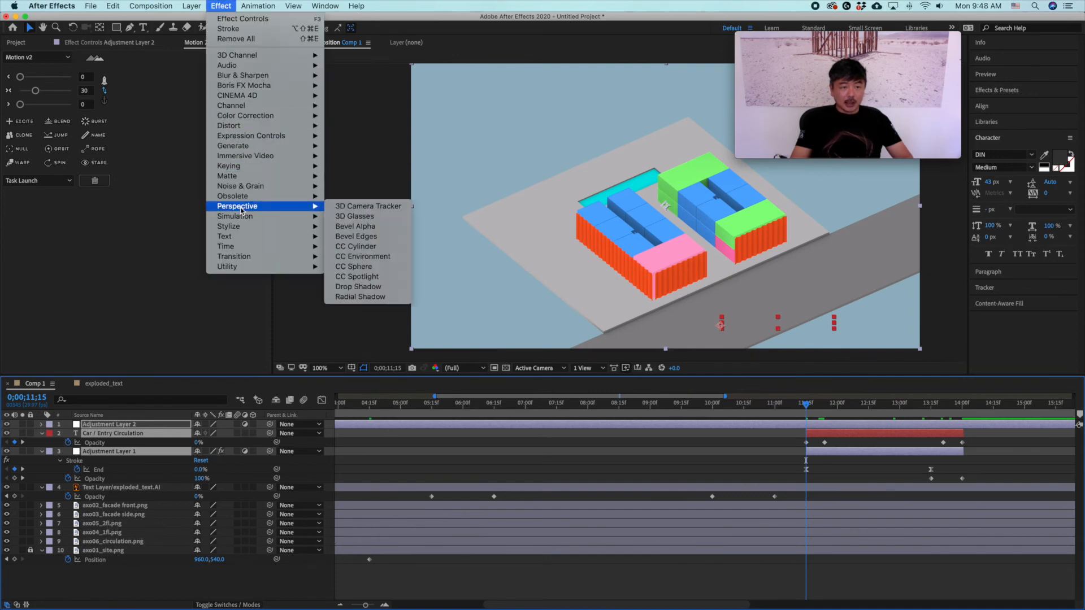
pyautogui.moveTo(242, 148)
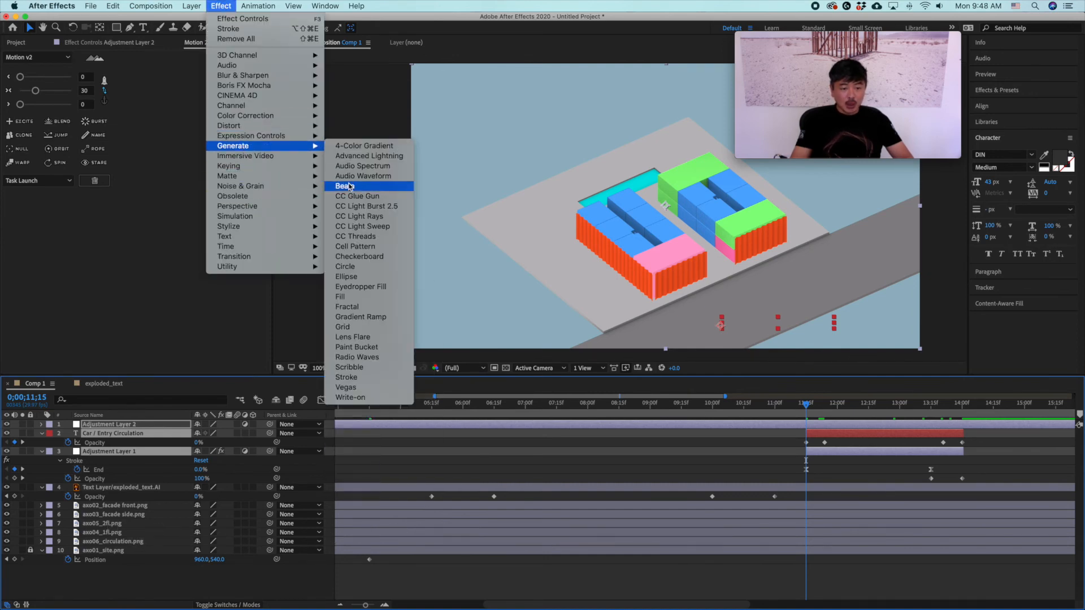
pyautogui.click(343, 379)
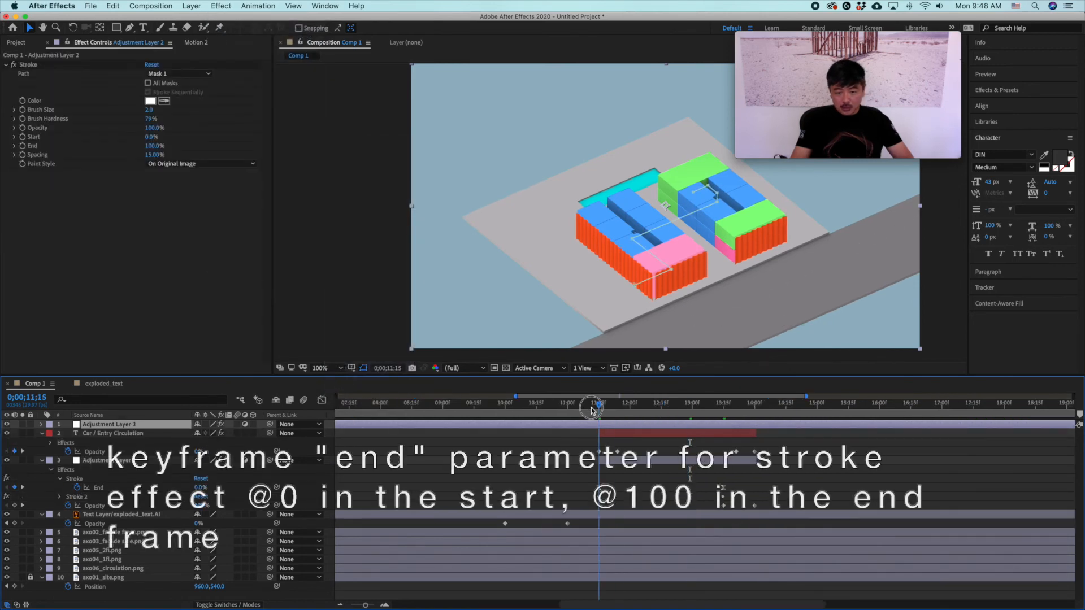
# Keyframe the Stroke's End on Adjustment Layer 2 from 0% at 0;00;11;15 to 100% at 0;00;13;15
pyautogui.click(23, 147)
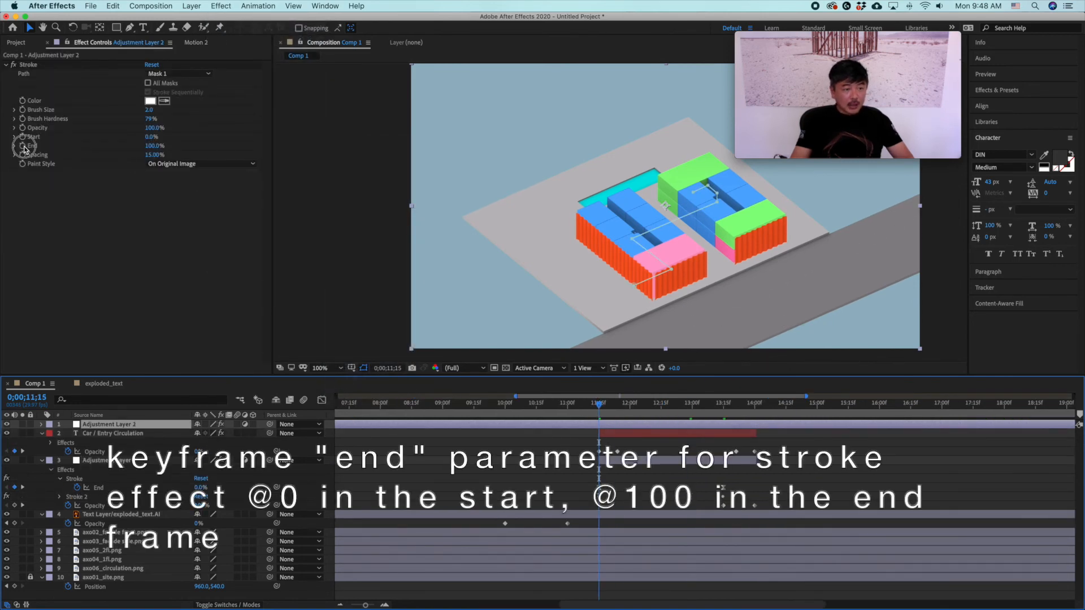
pyautogui.moveTo(153, 148); pyautogui.dragTo(12, 148)
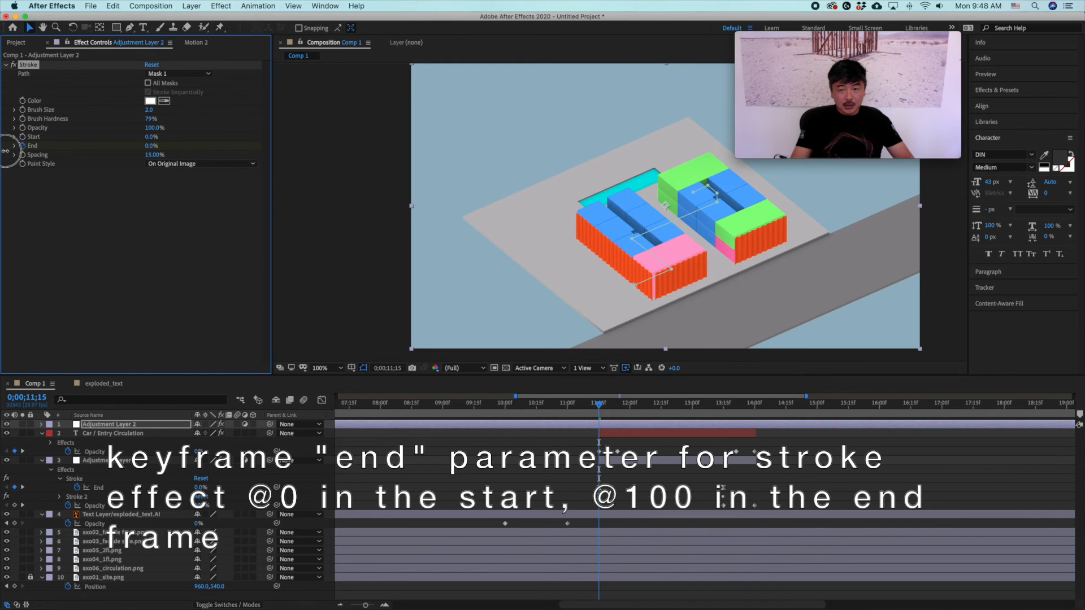
pyautogui.moveTo(592, 402); pyautogui.dragTo(724, 403)
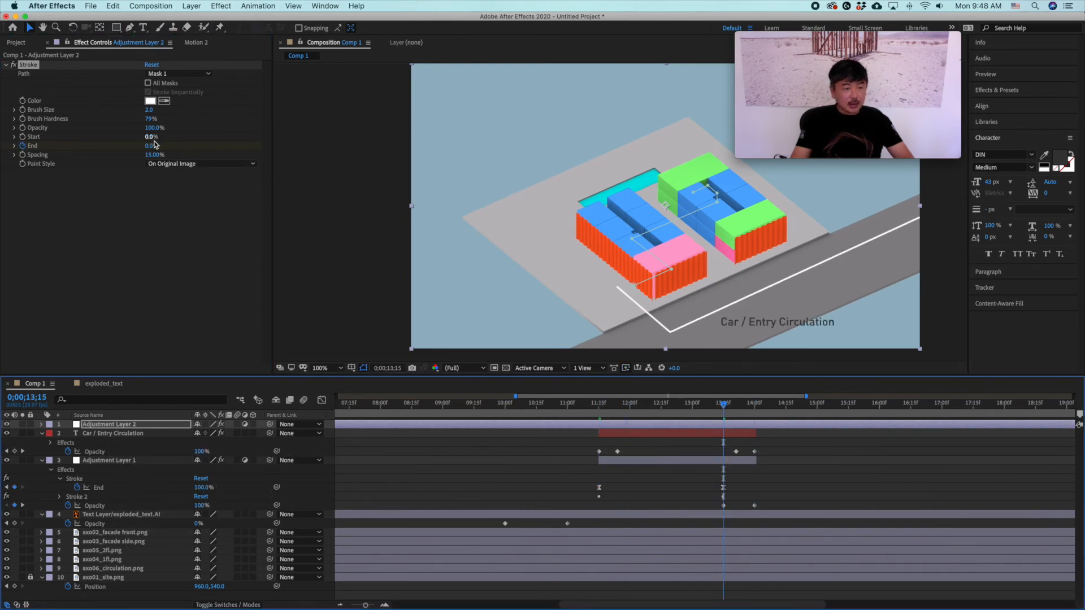
pyautogui.moveTo(148, 148); pyautogui.dragTo(386, 162)
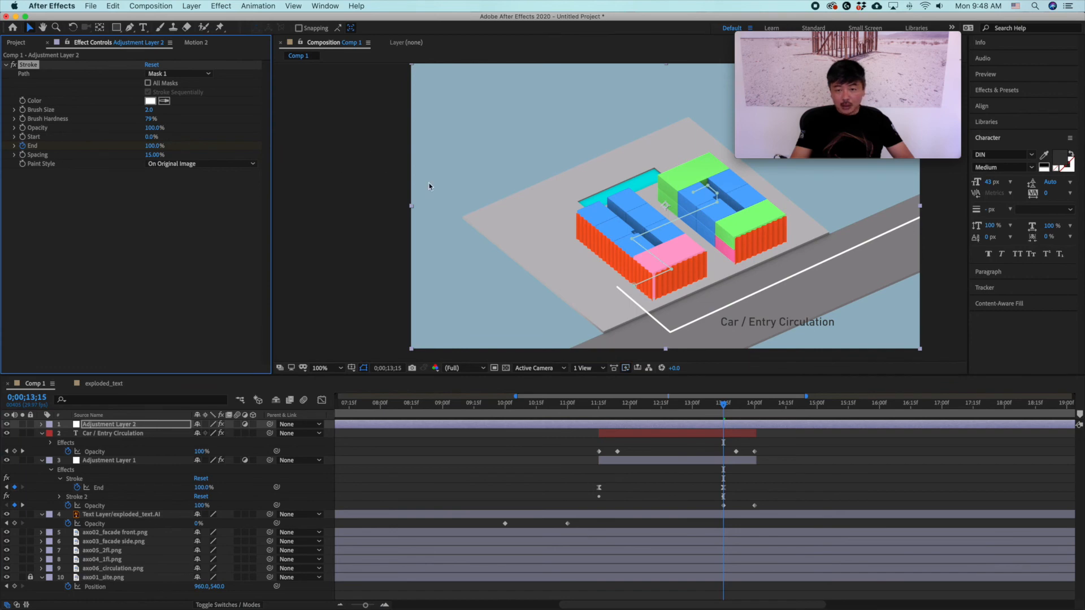
# Set the Stroke's Brush Size on Adjustment Layer 2 to 4 and preview the line drawing from 0;00;11;12
pyautogui.click(150, 110)
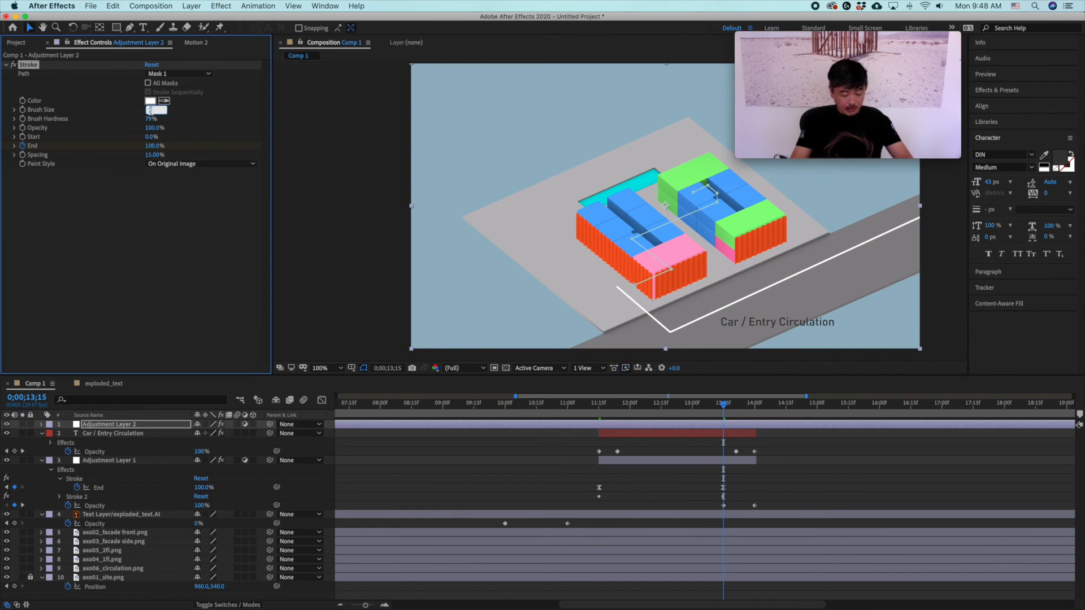
pyautogui.write('4')
pyautogui.press('Return')
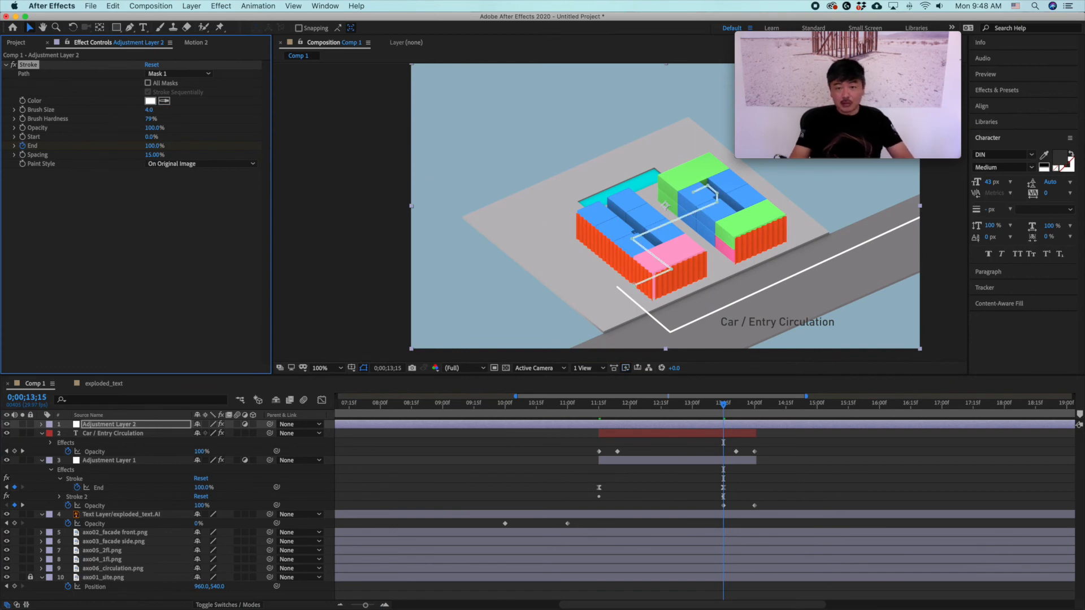
pyautogui.moveTo(721, 404); pyautogui.dragTo(592, 417)
pyautogui.press('space')
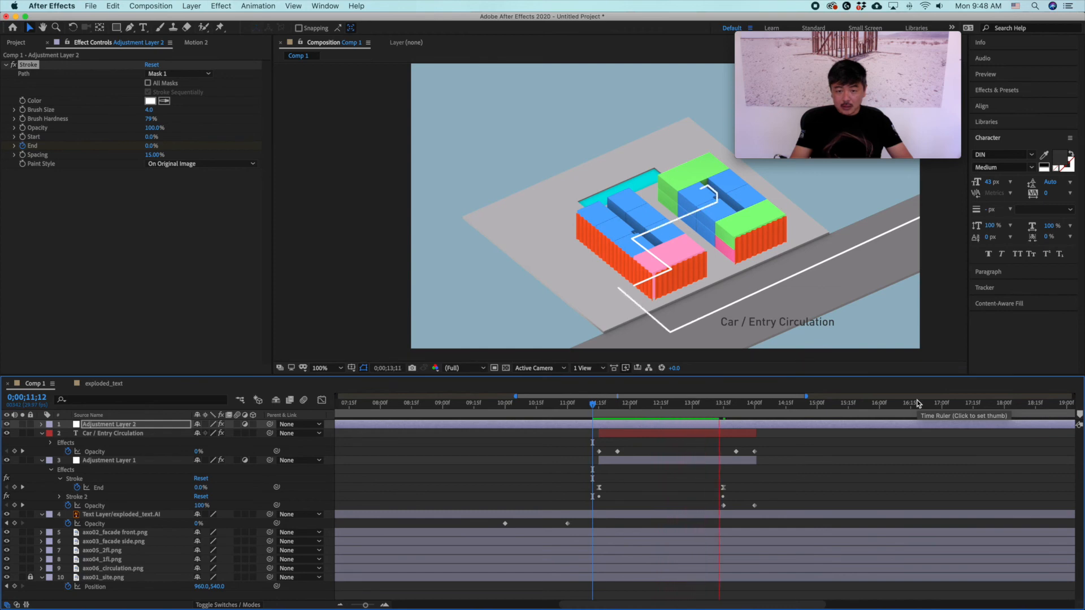
pyautogui.press('space')
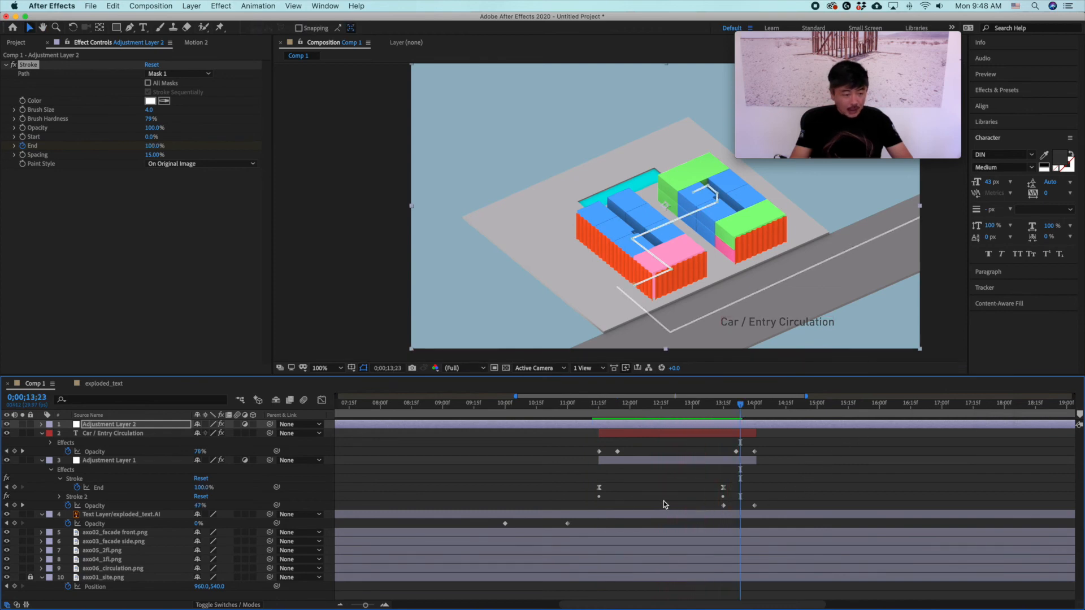
# Delete the duplicate Stroke 2 effect from Adjustment Layer 1
pyautogui.click(77, 497)
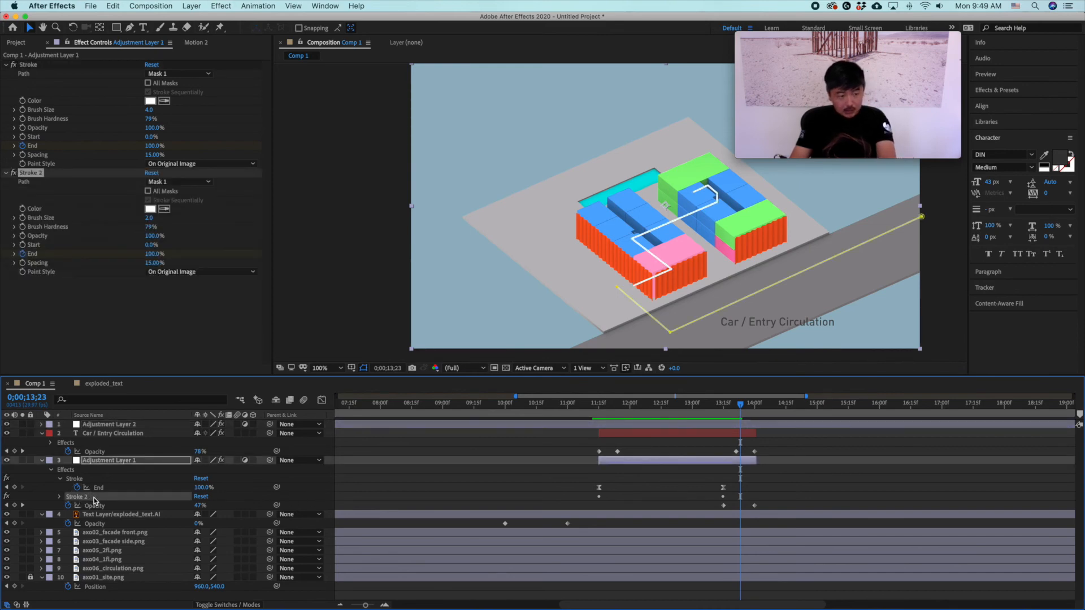
pyautogui.press('Delete')
pyautogui.moveTo(586, 447); pyautogui.dragTo(759, 455)
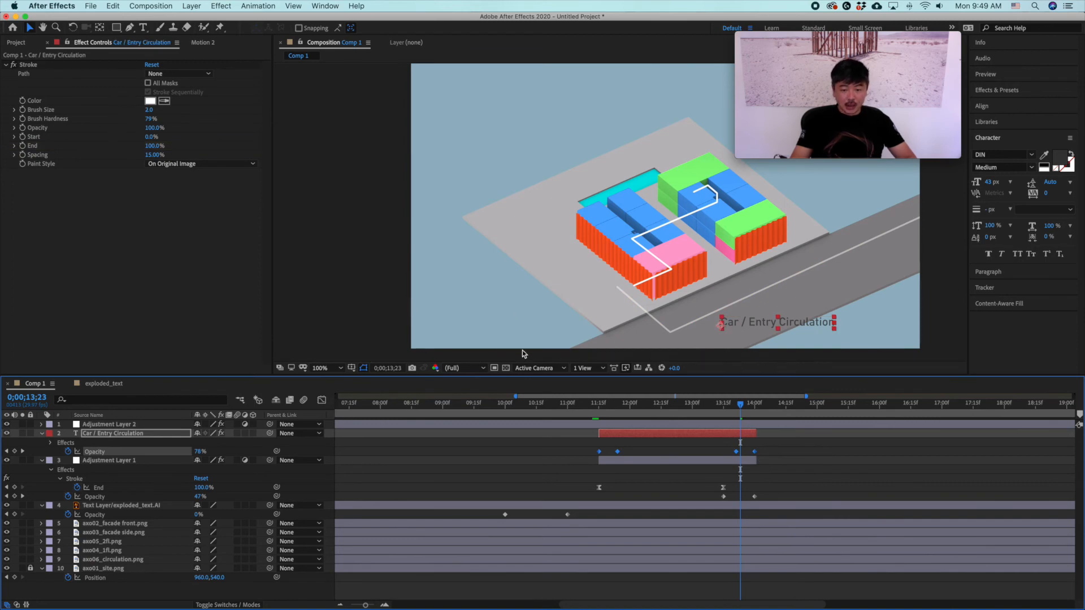
# Ease both Stroke End keyframes on Adjustment Layer 2 with Motion v2 at 30, and preview from 0;00;11;15
pyautogui.click(600, 424)
pyautogui.press('u')
pyautogui.moveTo(600, 436); pyautogui.dragTo(744, 459)
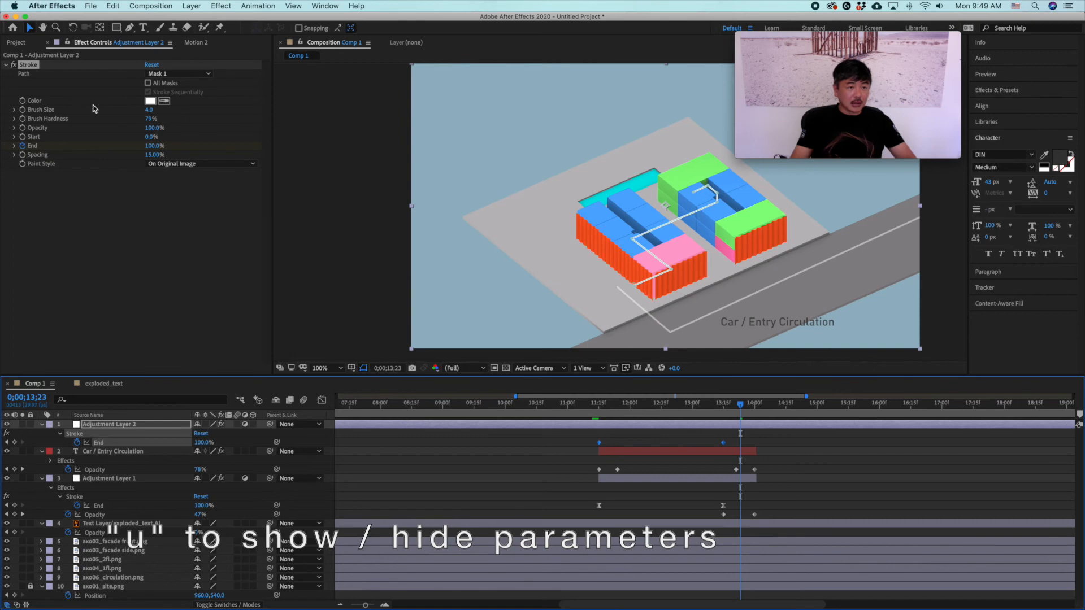
pyautogui.click(198, 43)
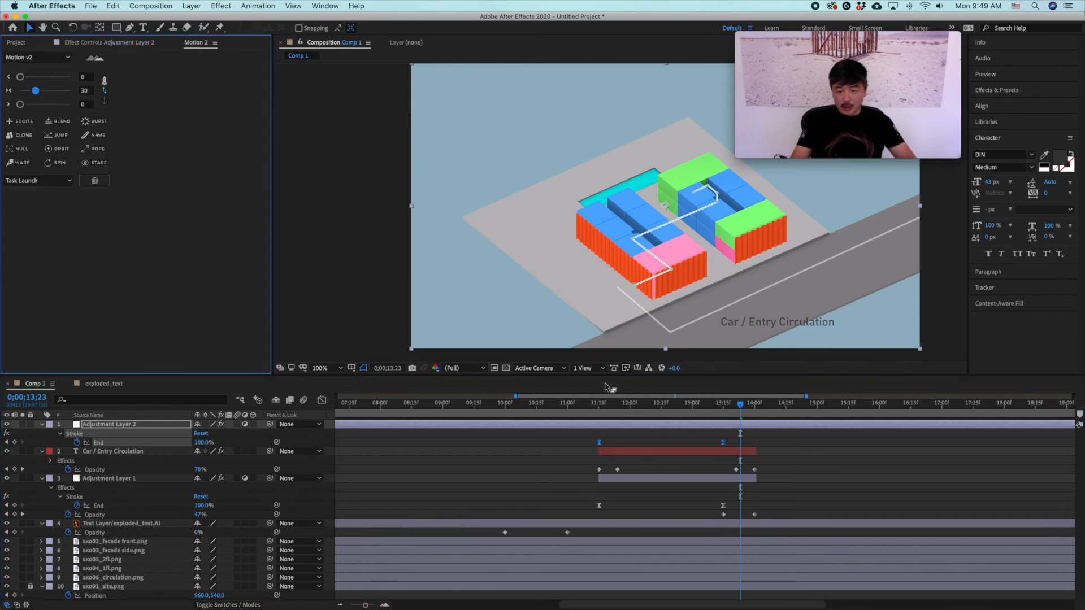
pyautogui.moveTo(738, 408); pyautogui.dragTo(600, 415)
pyautogui.press('space')
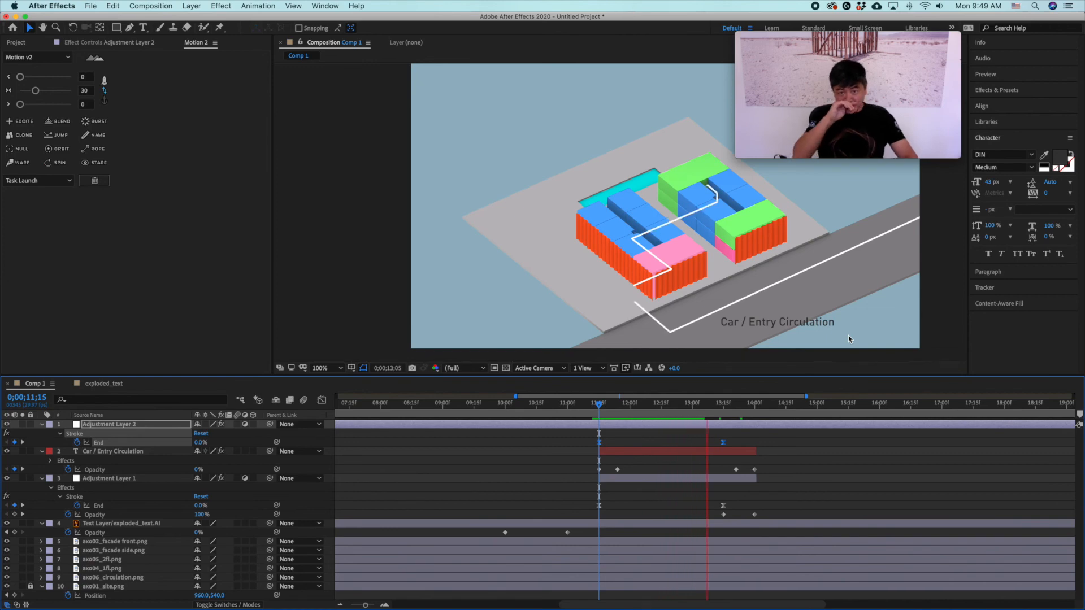
pyautogui.press('space')
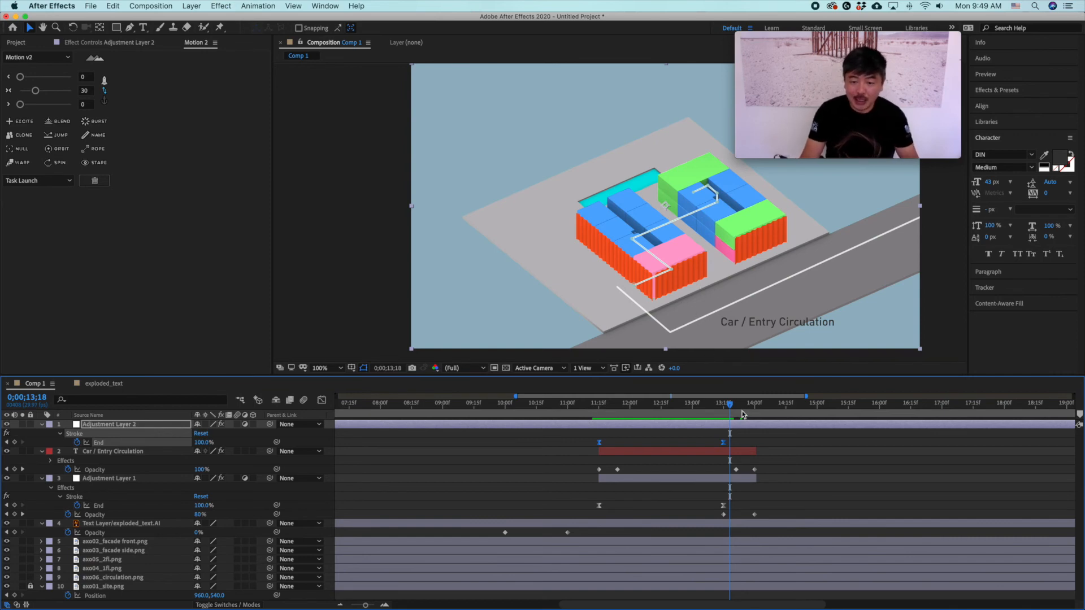
# Add Opacity keyframes at 0;00;10;00 to the five building layers from axo02_facade front.png down to the circulation layer
pyautogui.moveTo(732, 405); pyautogui.dragTo(504, 404)
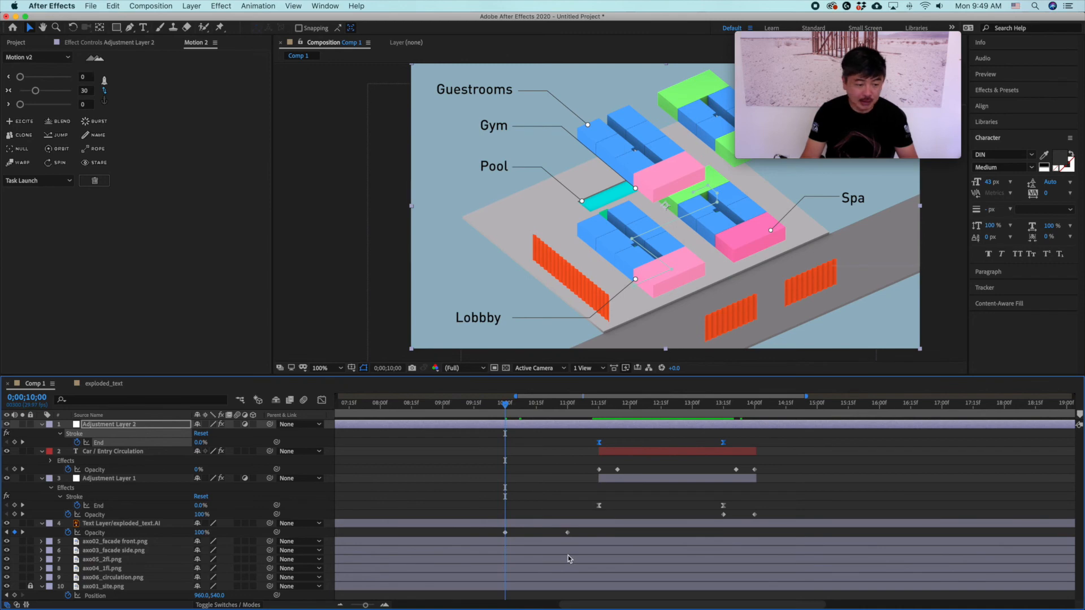
pyautogui.click(151, 542)
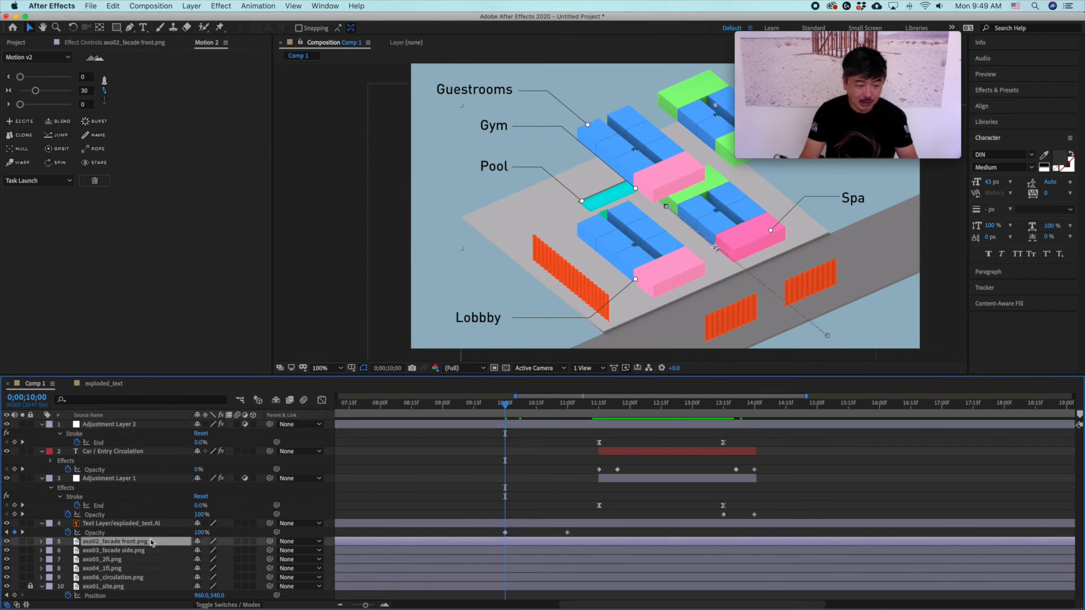
pyautogui.keyDown('shift'); pyautogui.click(144, 579); pyautogui.keyUp('shift')
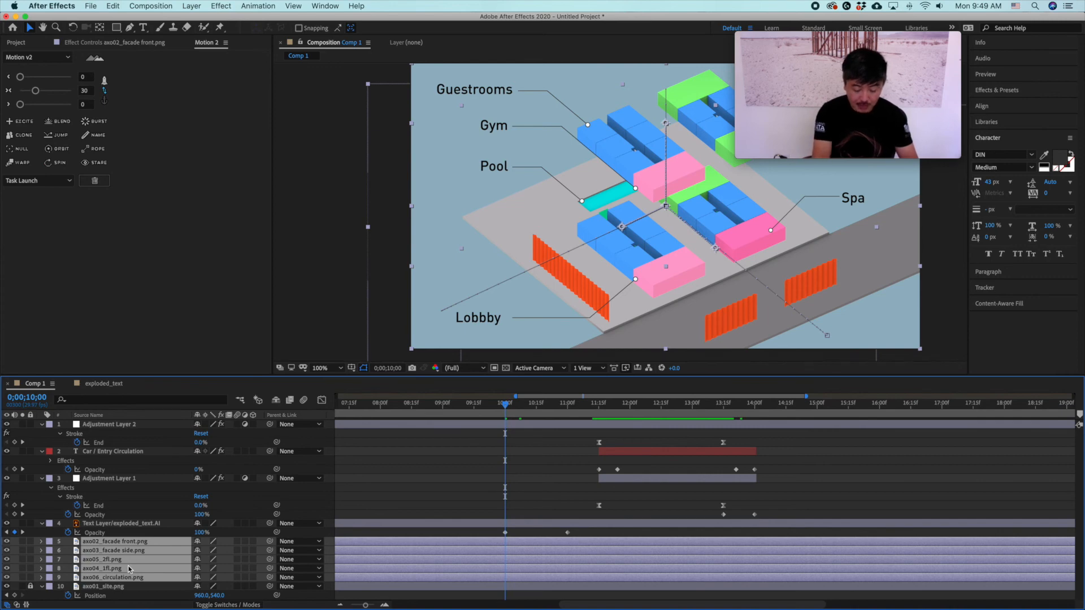
pyautogui.press('t')
pyautogui.scroll(-3, 234, 503)
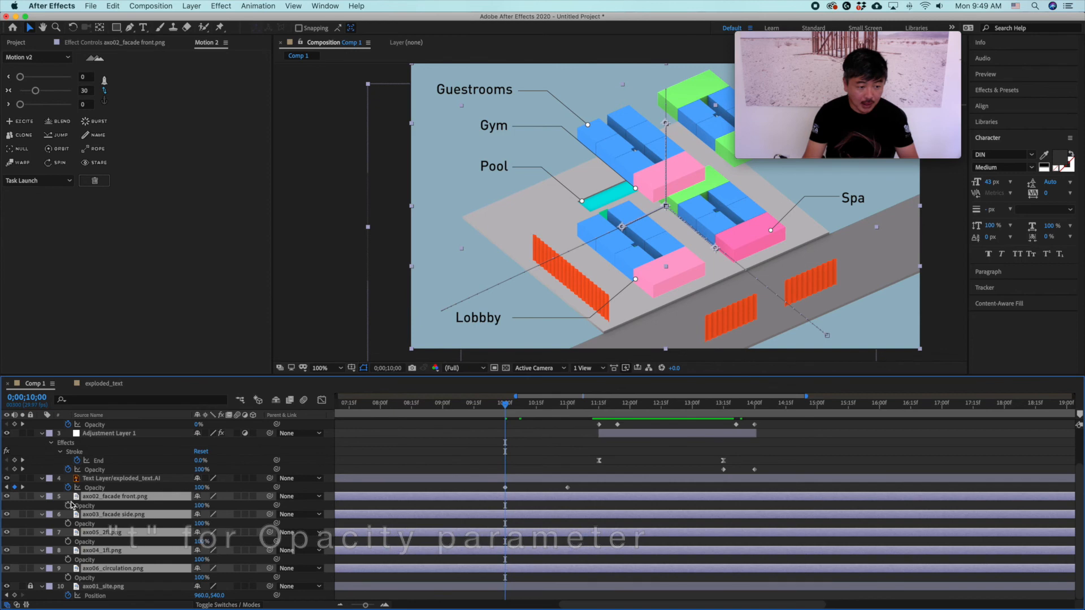
pyautogui.hotkey('alt', 'shift', 't')
# Set the Opacity of the five selected building layers to 60% at 0;00;10;15
pyautogui.moveTo(509, 411); pyautogui.dragTo(537, 415)
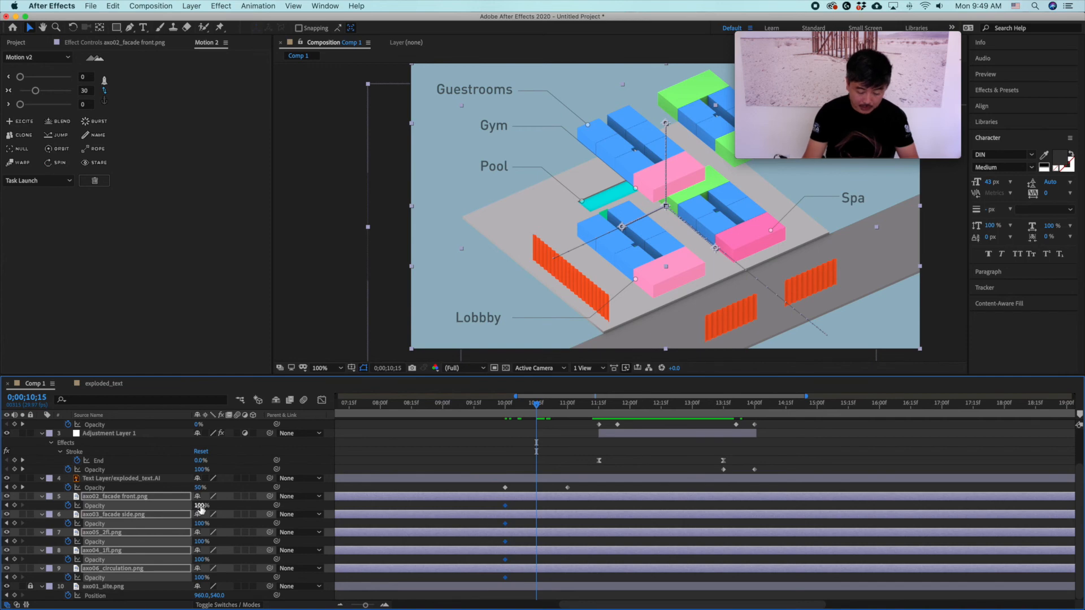
pyautogui.click(201, 506)
pyautogui.write('6')
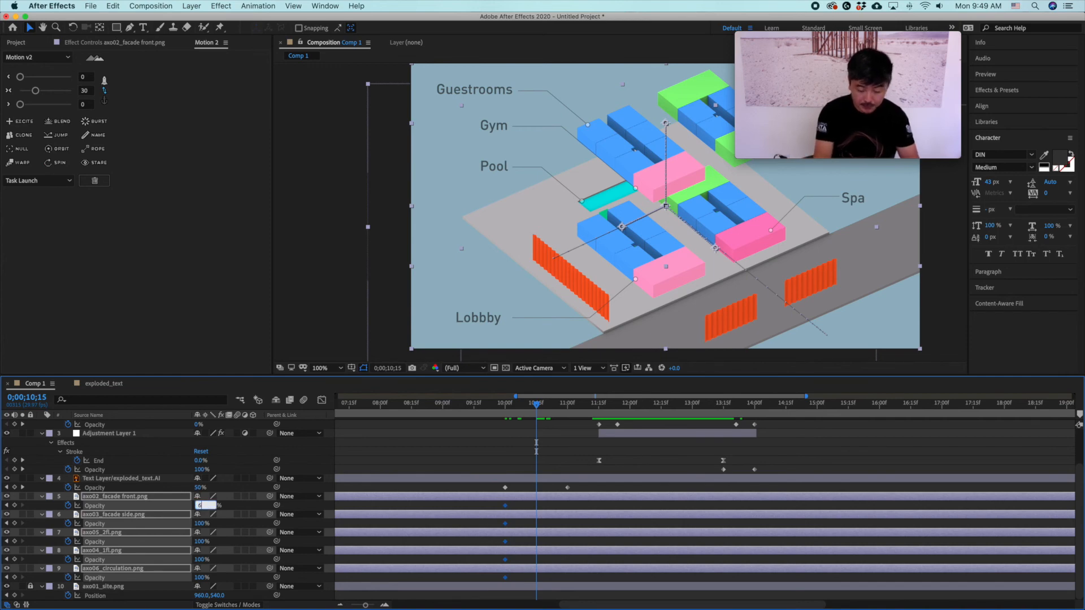
pyautogui.write('0')
pyautogui.press('Return')
# Move the building layers' Opacity keyframes so the fade starts at 0;00;11;15, and preview it from 0;00;10;04
pyautogui.moveTo(550, 416); pyautogui.dragTo(599, 417)
pyautogui.moveTo(498, 500); pyautogui.dragTo(552, 582)
pyautogui.moveTo(538, 508); pyautogui.dragTo(629, 512)
pyautogui.moveTo(599, 403); pyautogui.dragTo(516, 404)
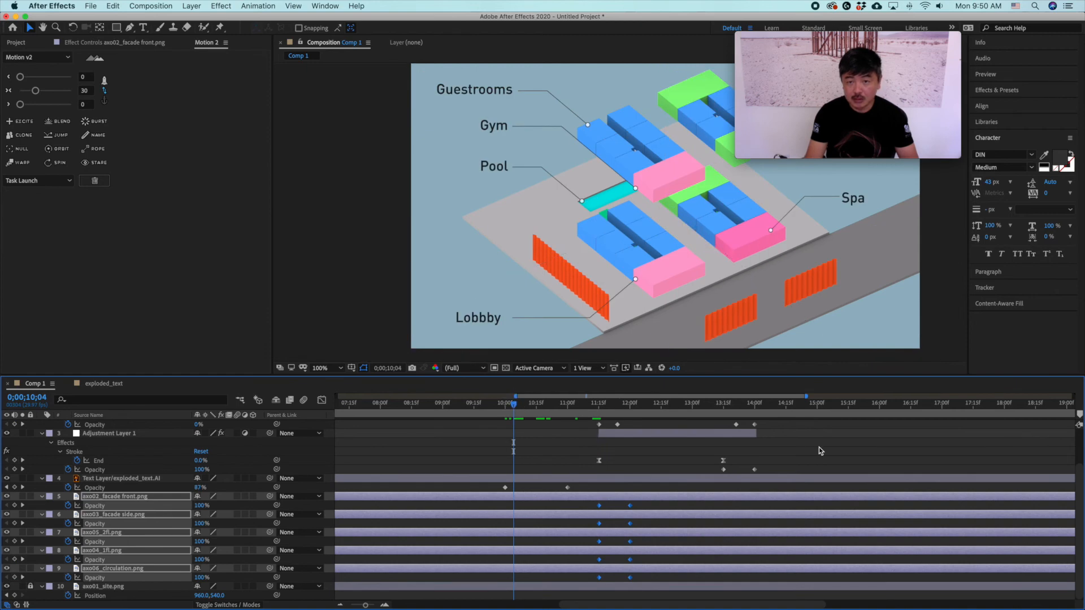
pyautogui.press('space')
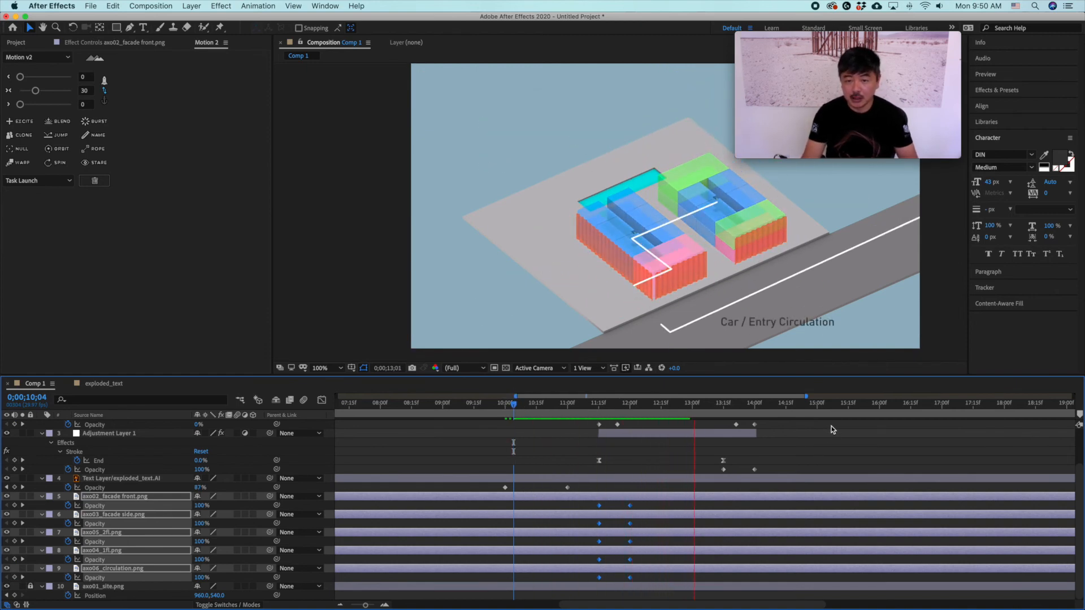
pyautogui.click(742, 405)
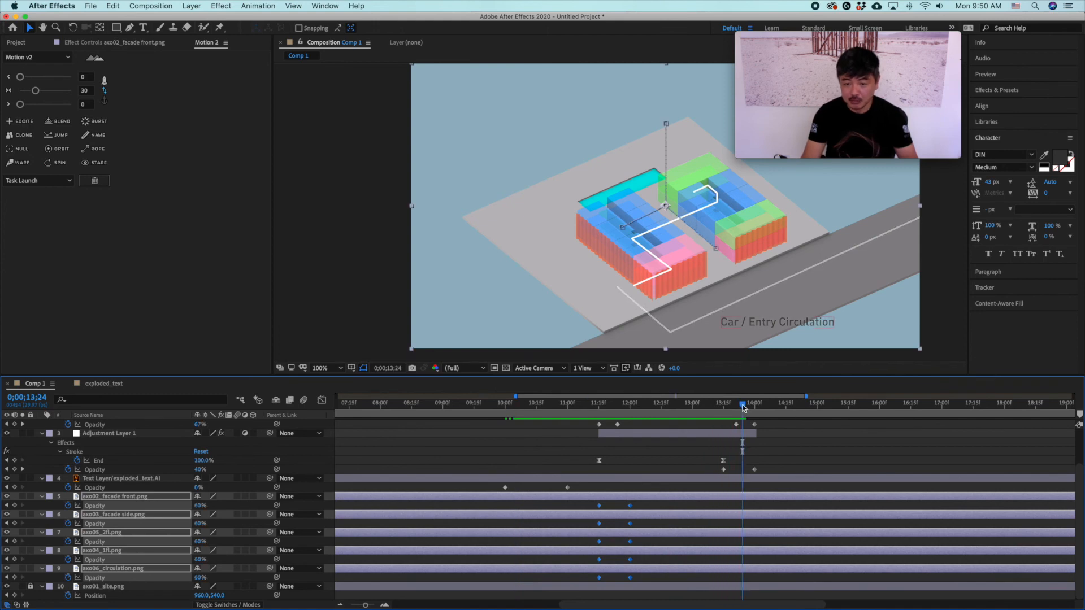
# Trim Adjustment Layer 2 to start at 0;00;11;15 and end at 0;00;14;00
pyautogui.scroll(2, 779, 453)
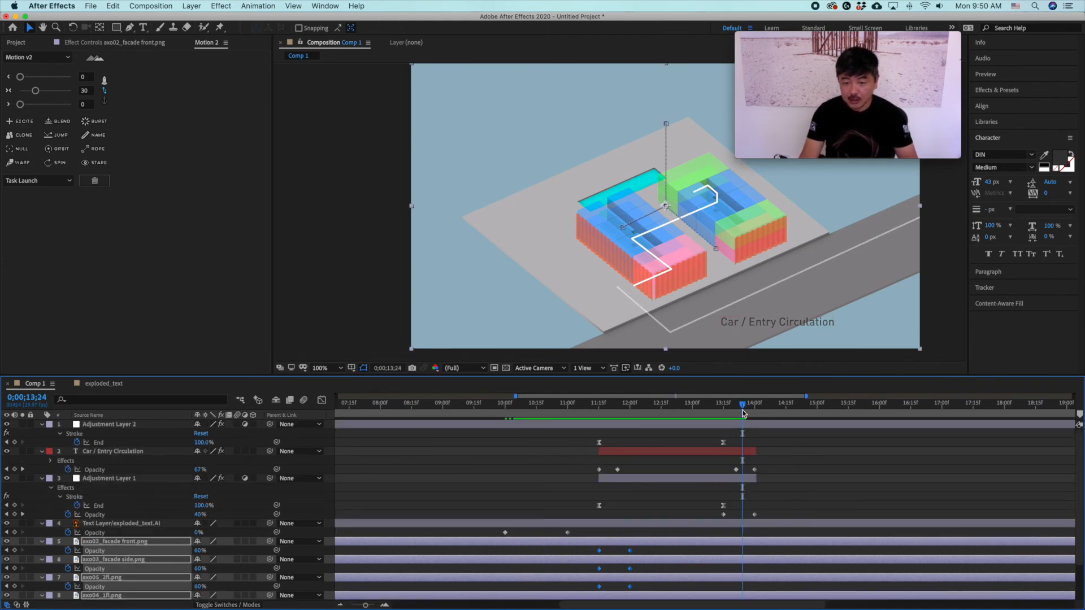
pyautogui.moveTo(742, 405); pyautogui.dragTo(595, 417)
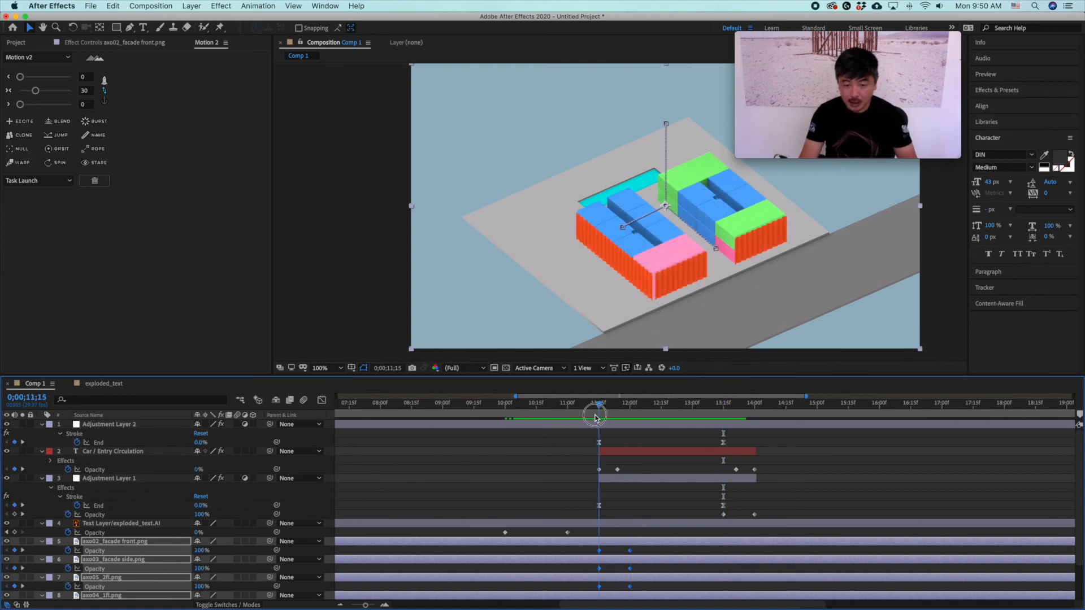
pyautogui.click(601, 426)
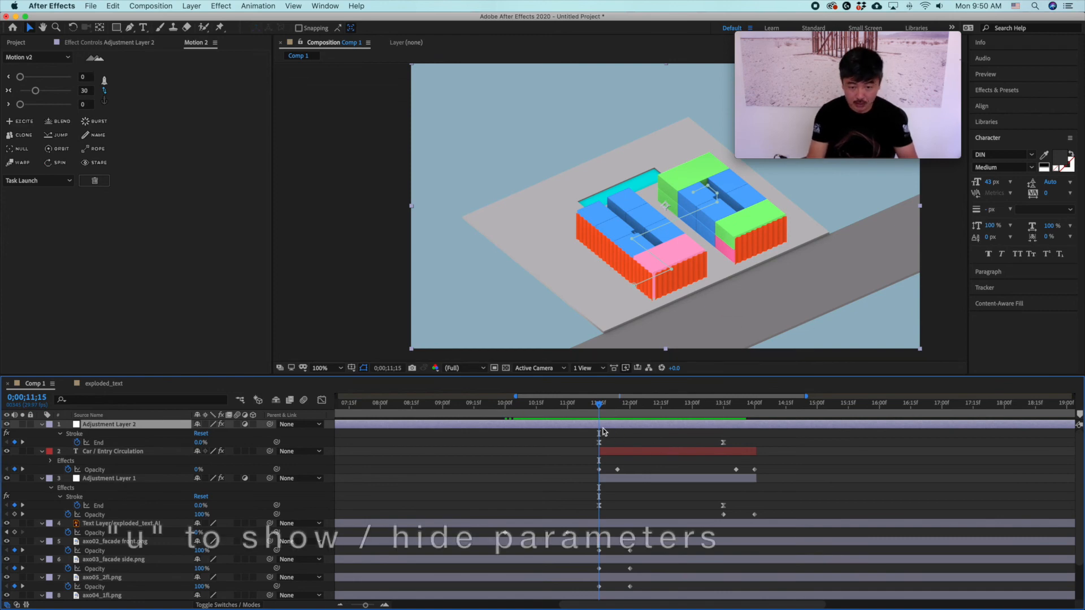
pyautogui.hotkey('alt', '[')
pyautogui.moveTo(645, 403); pyautogui.dragTo(758, 414)
pyautogui.hotkey('alt', ']')
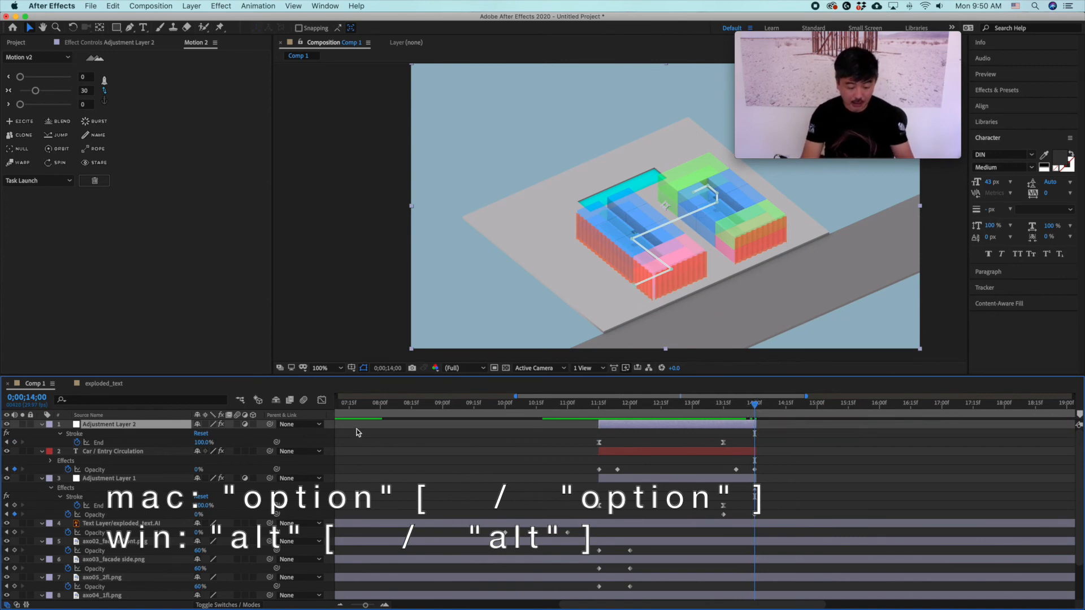
# Keyframe Adjustment Layer 2's Opacity to fade from 100% at 0;00;13;15 to 0% at 0;00;14;00
pyautogui.press('y')
pyautogui.press('t')
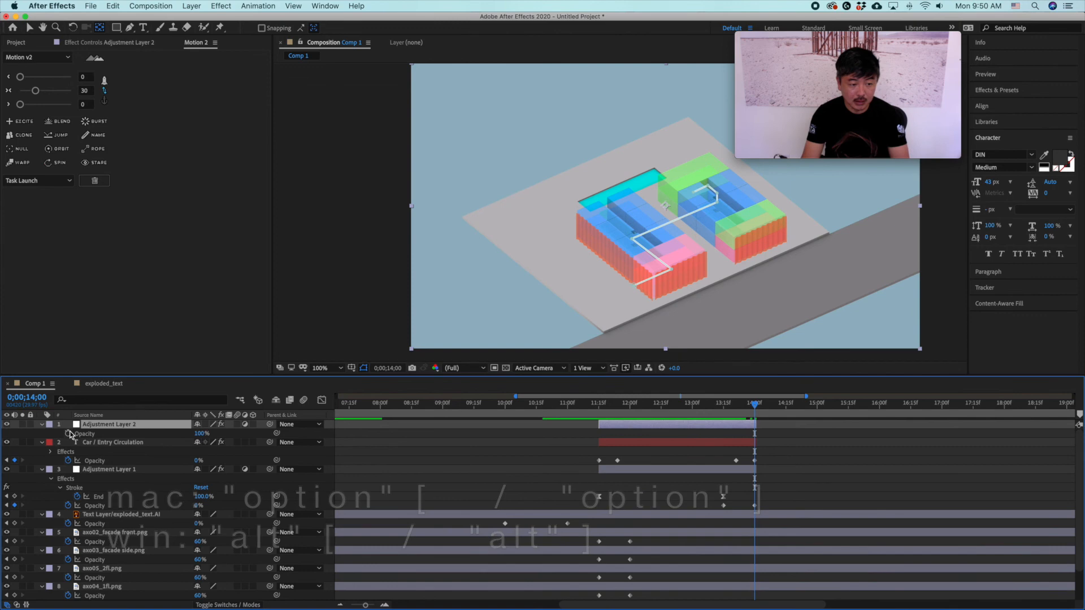
pyautogui.moveTo(756, 408); pyautogui.dragTo(727, 410)
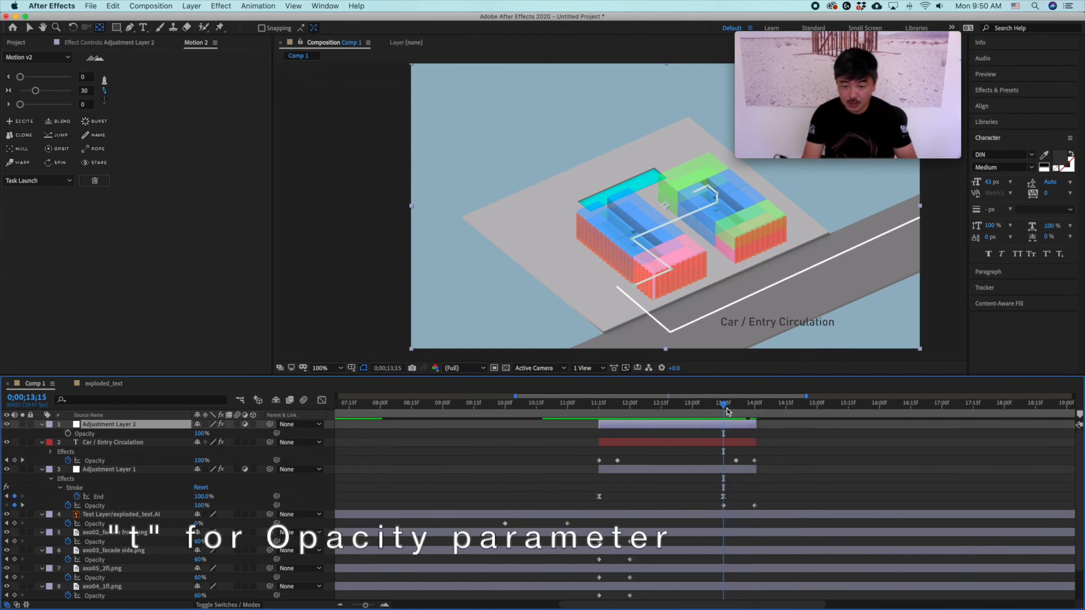
pyautogui.click(67, 434)
pyautogui.moveTo(723, 407); pyautogui.dragTo(757, 411)
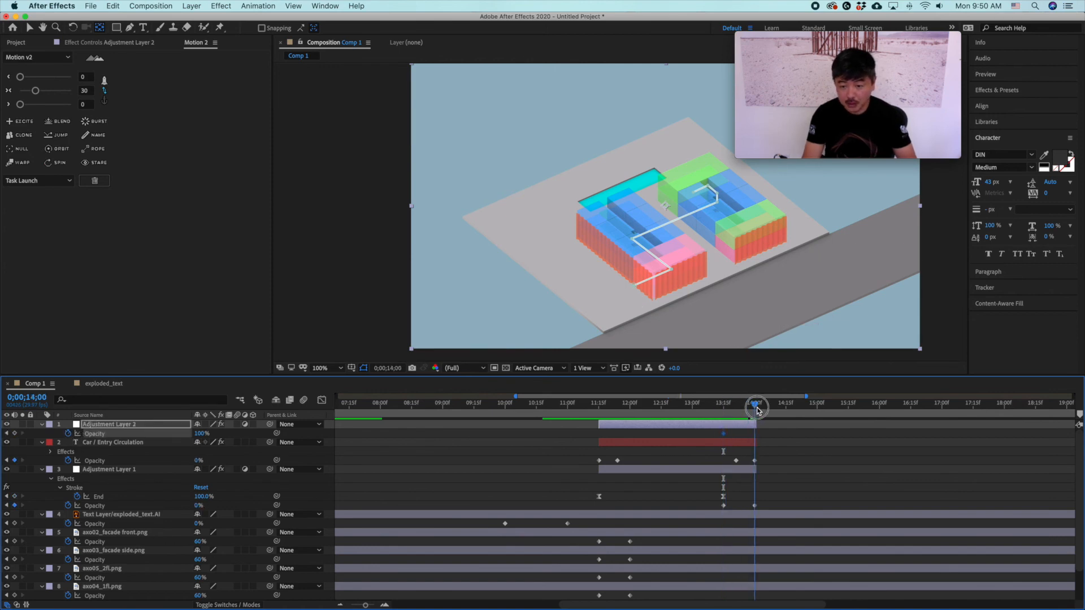
pyautogui.moveTo(198, 435); pyautogui.dragTo(12, 436)
pyautogui.moveTo(756, 406); pyautogui.dragTo(726, 412)
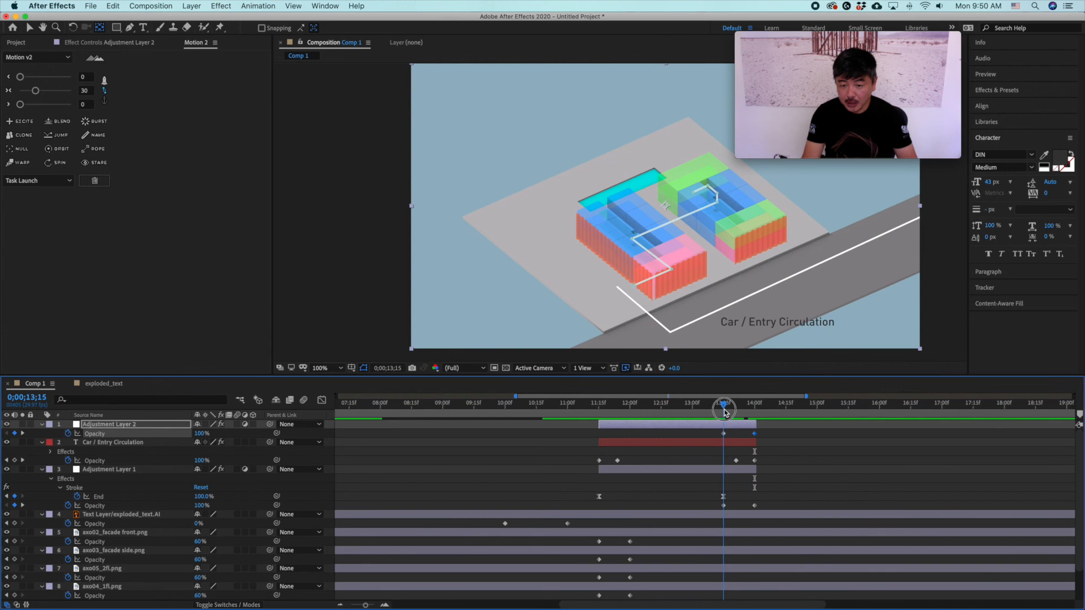
# Duplicate the Car / Entry Circulation text layer and move the copy above Adjustment Layer 2
pyautogui.click(656, 442)
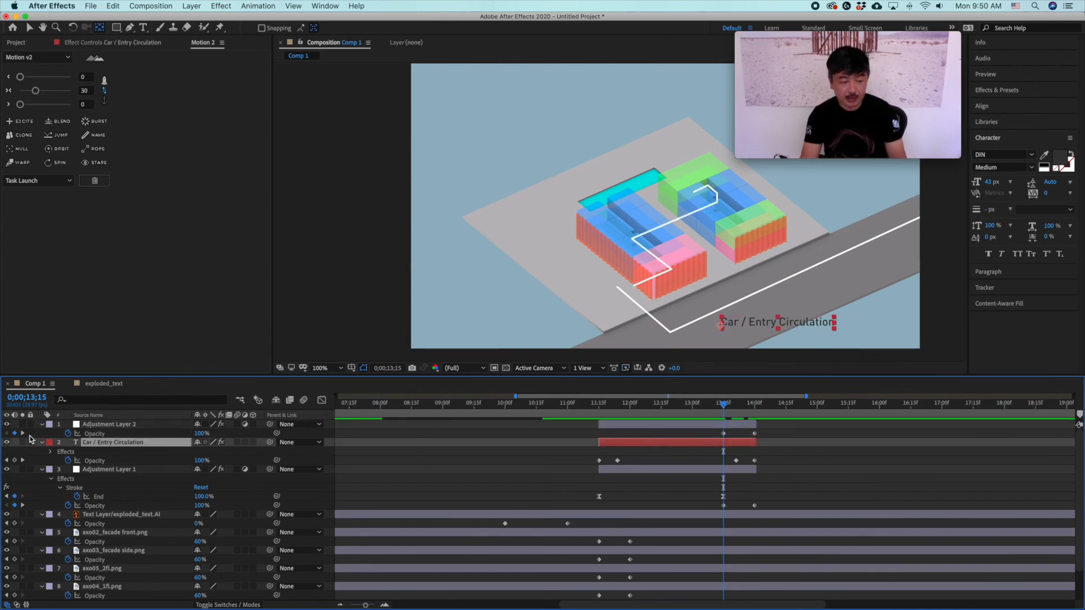
pyautogui.press('super+d')
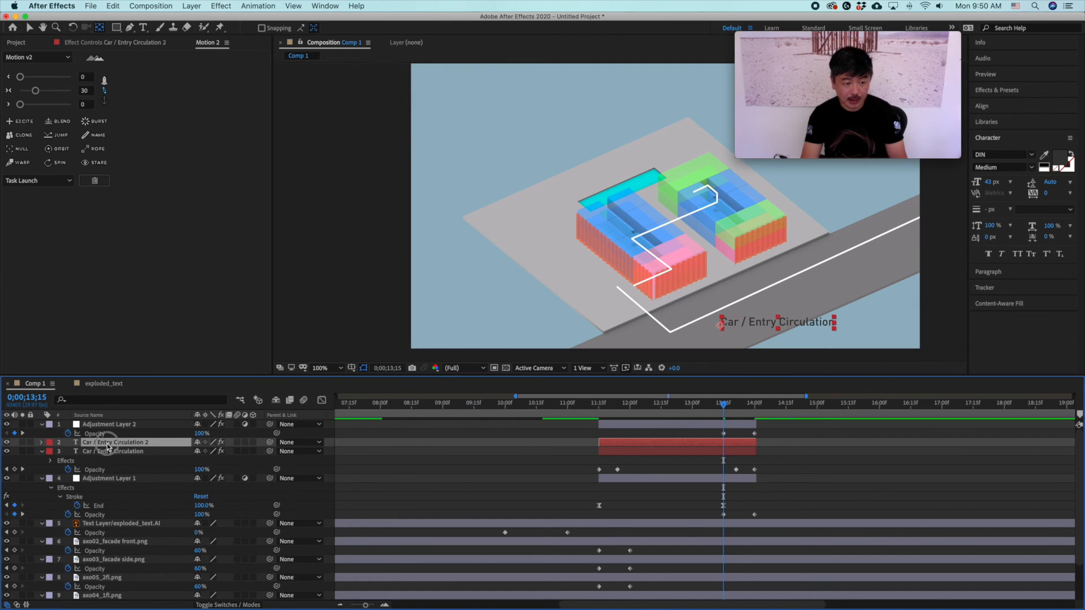
pyautogui.moveTo(106, 425); pyautogui.dragTo(105, 421)
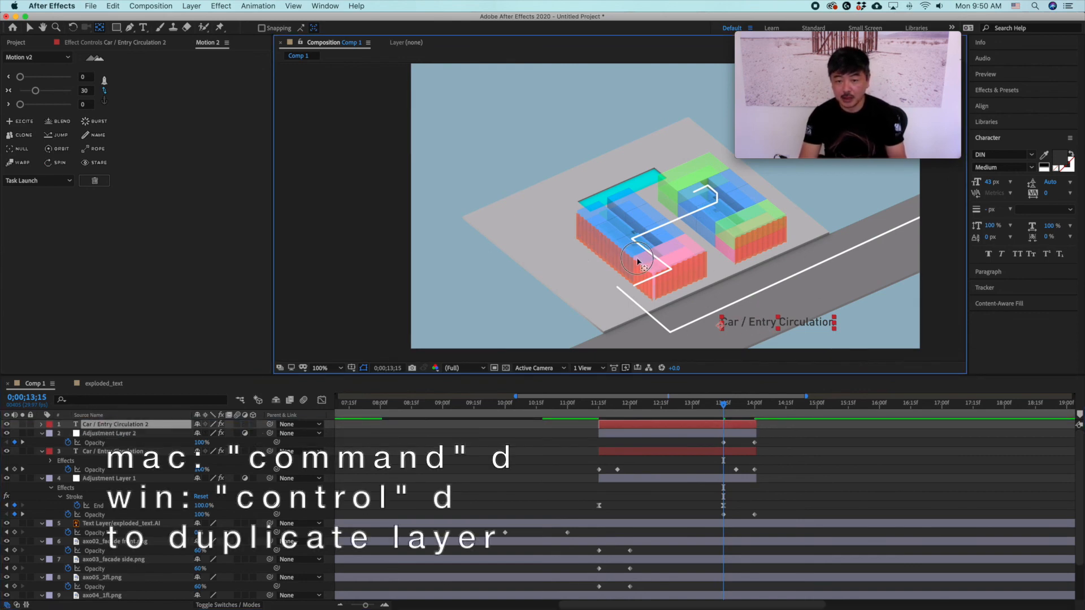
# Change the copied label to "Guest Circulation" on two lines and place it beside the building with the green roof
pyautogui.click(30, 28)
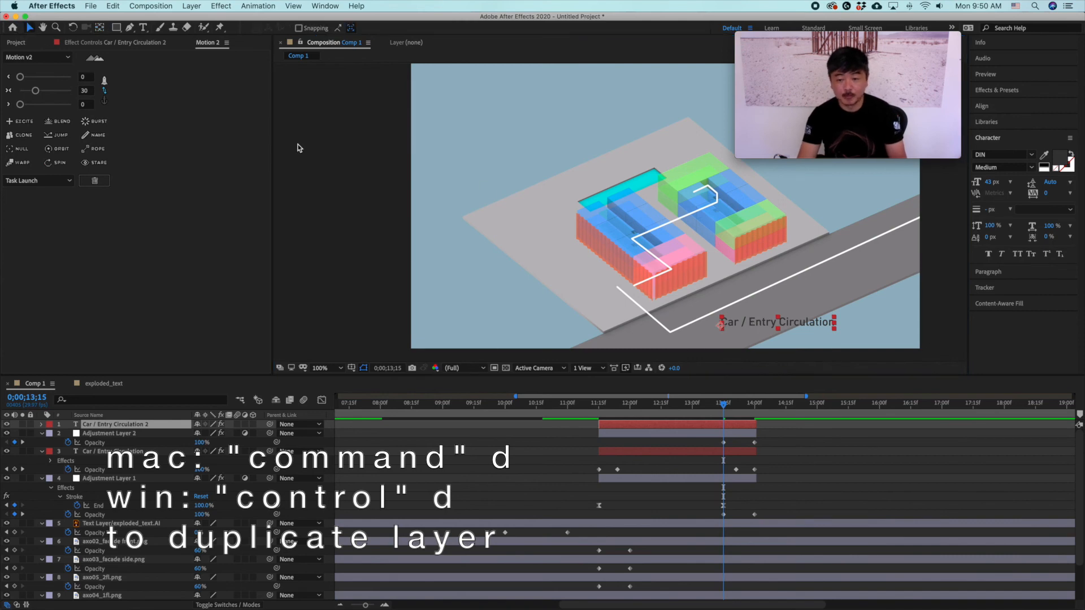
pyautogui.moveTo(749, 317); pyautogui.dragTo(519, 272)
pyautogui.doubleClick(524, 264)
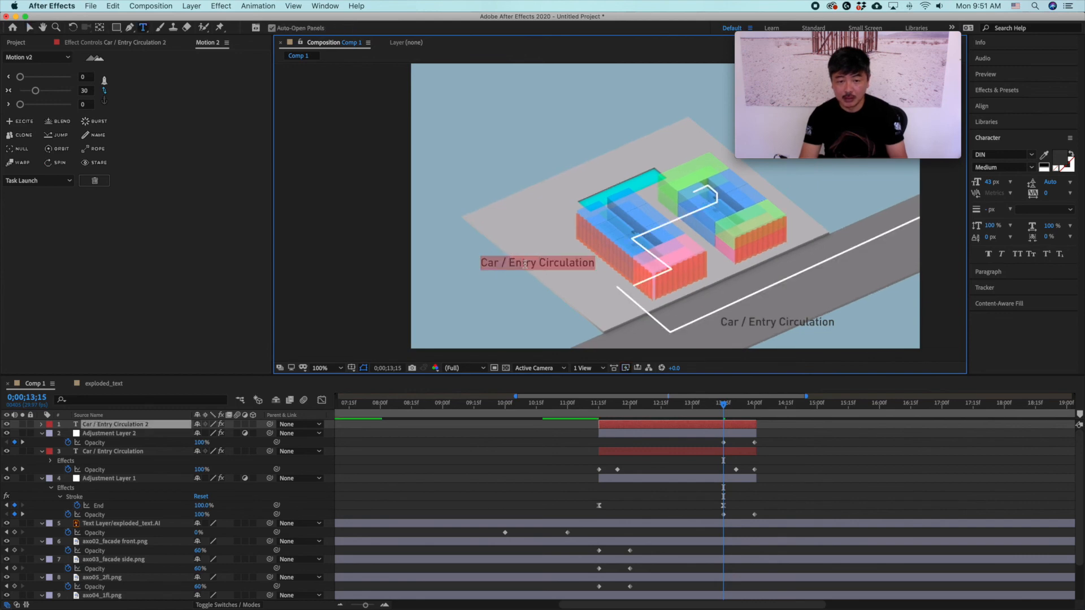
pyautogui.write('guset')
pyautogui.press('BackSpace')
pyautogui.press('BackSpace')
pyautogui.press('BackSpace')
pyautogui.press('BackSpace')
pyautogui.press('BackSpace')
pyautogui.write('Guest')
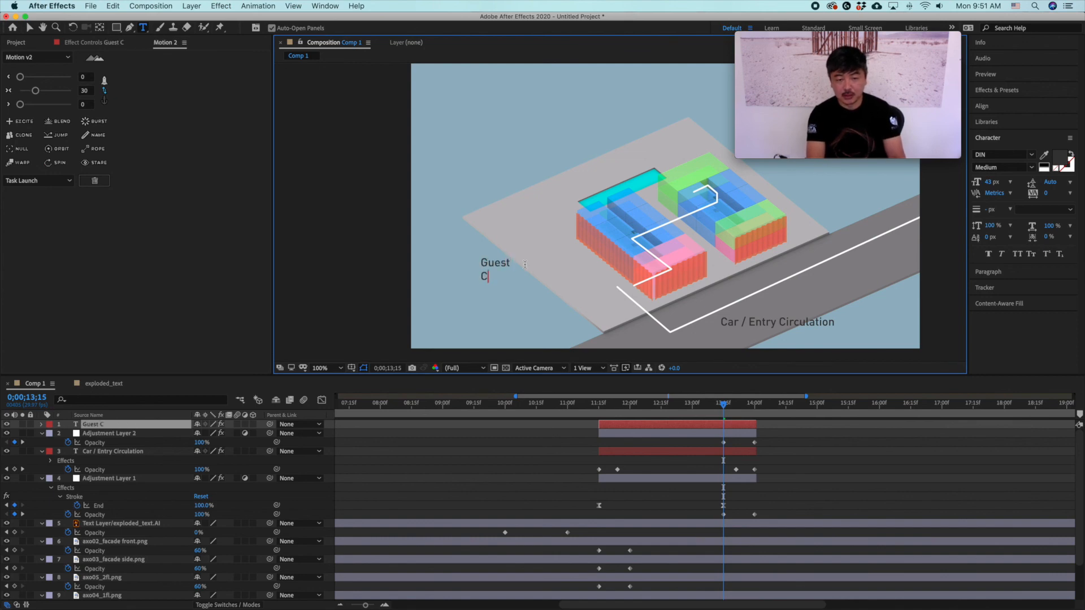
pyautogui.write(' Circulation')
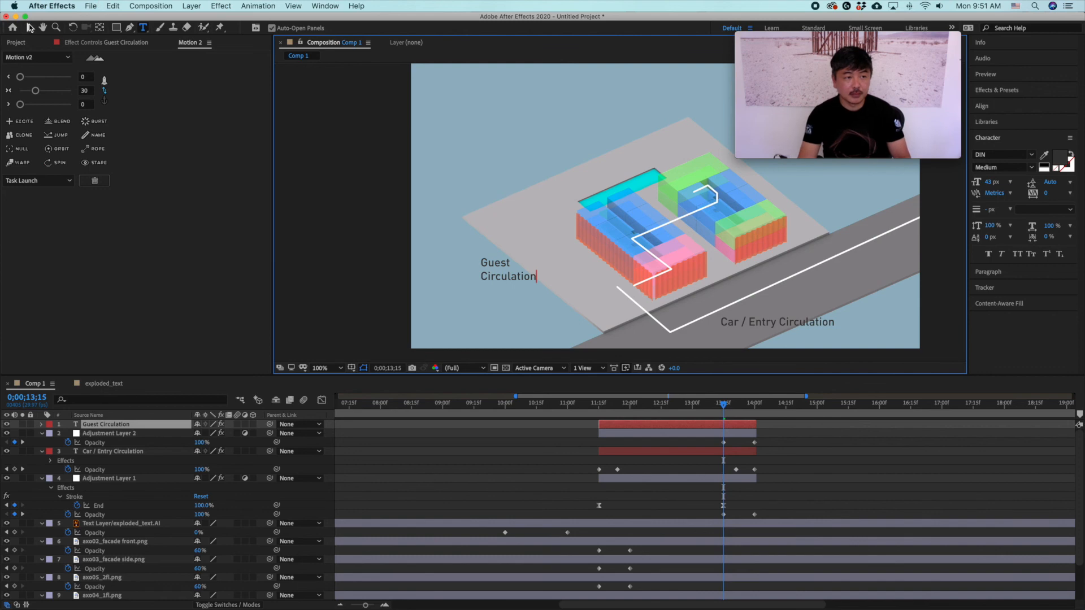
pyautogui.click(30, 27)
pyautogui.moveTo(518, 277)
pyautogui.mouseDown()
pyautogui.moveTo(651, 210)
pyautogui.moveTo(810, 206)
pyautogui.moveTo(792, 182)
pyautogui.mouseUp()
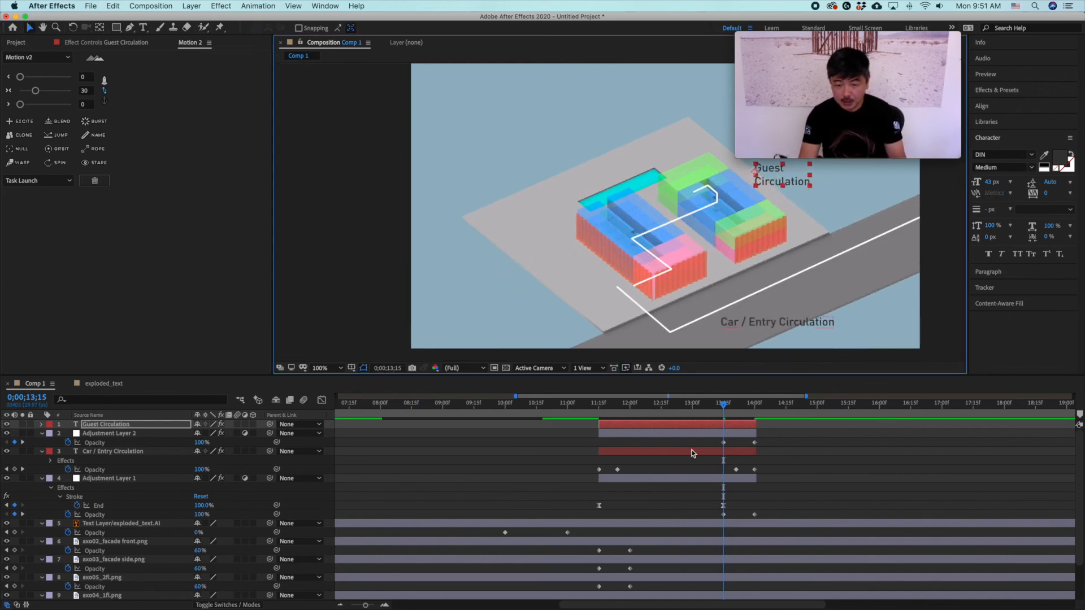
# Shift the Guest Circulation and Adjustment Layer 2 layers together so both start at 0;00;13;20
pyautogui.click(679, 433)
pyautogui.keyDown('shift'); pyautogui.click(648, 425); pyautogui.keyUp('shift')
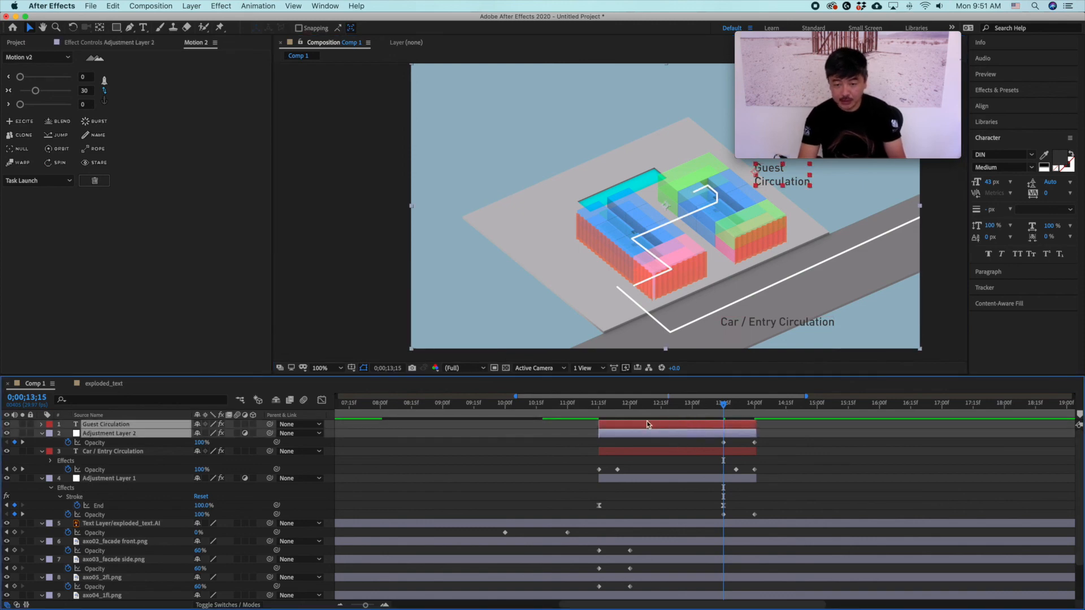
pyautogui.moveTo(643, 427); pyautogui.dragTo(775, 427)
# Preview the car entry and guest circulation animations from 0;00;10;25
pyautogui.moveTo(716, 411); pyautogui.dragTo(558, 407)
pyautogui.moveTo(860, 49)
pyautogui.moveTo(860, 49); pyautogui.dragTo(973, 44)
pyautogui.moveTo(719, 181); pyautogui.dragTo(621, 180)
pyautogui.press('super+z')
pyautogui.click(362, 225)
pyautogui.moveTo(744, 238); pyautogui.dragTo(664, 242)
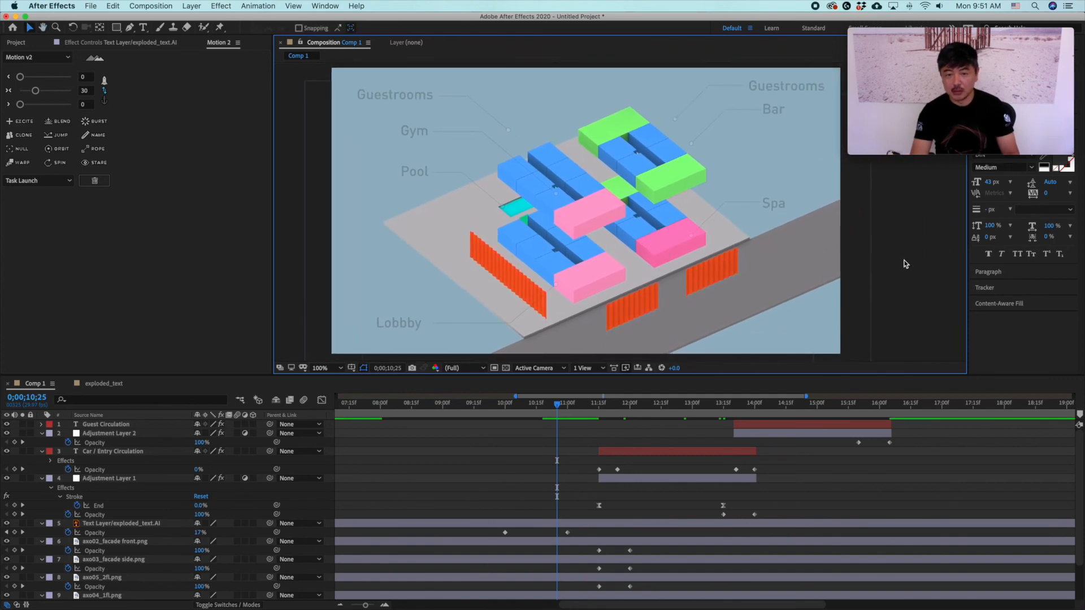
pyautogui.press('space')
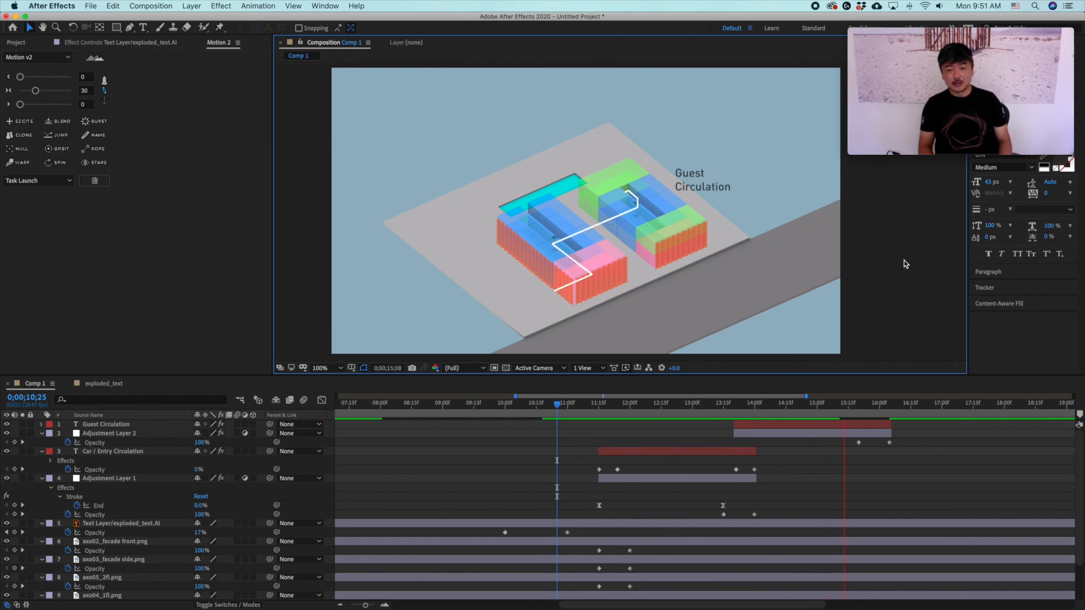
pyautogui.press('space')
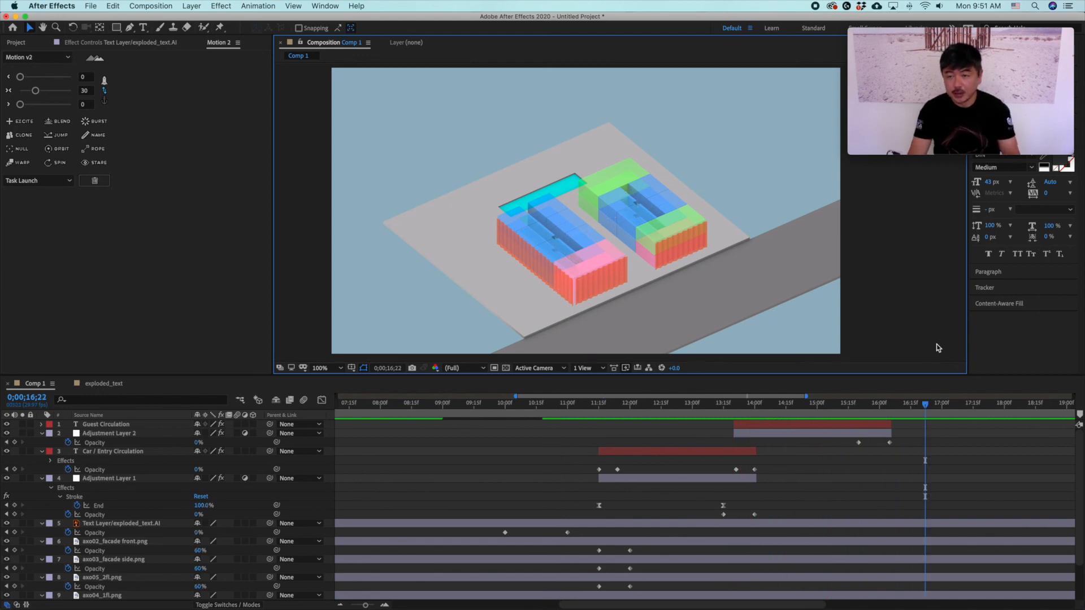
# Switch to Illustrator and draw a Pen path from the road edge between the buildings, around the front green block, back to the pool
pyautogui.moveTo(881, 407); pyautogui.dragTo(854, 412)
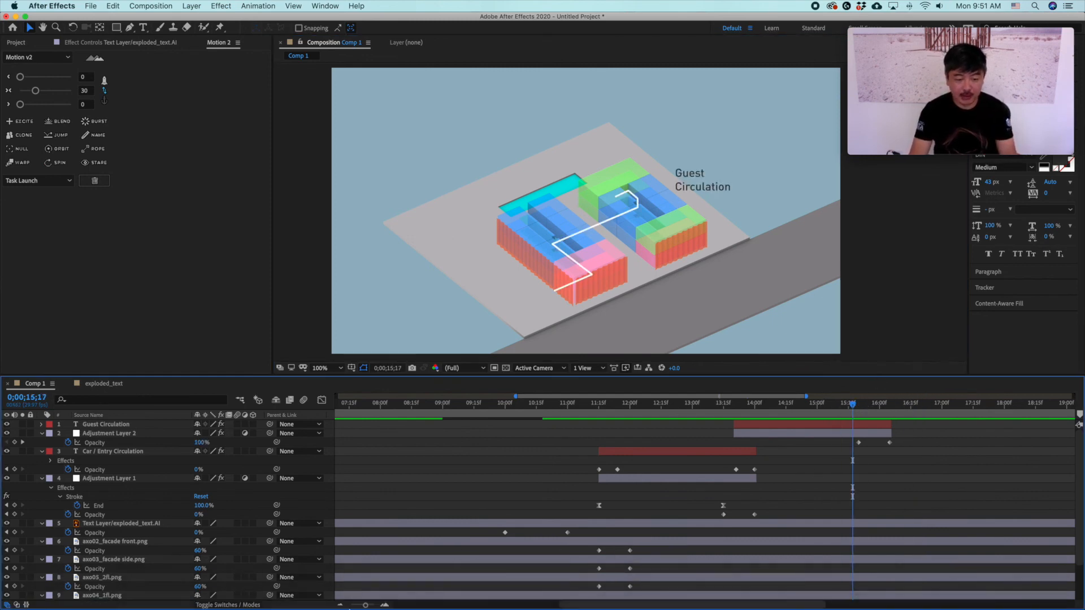
pyautogui.moveTo(348, 609)
pyautogui.click(345, 589)
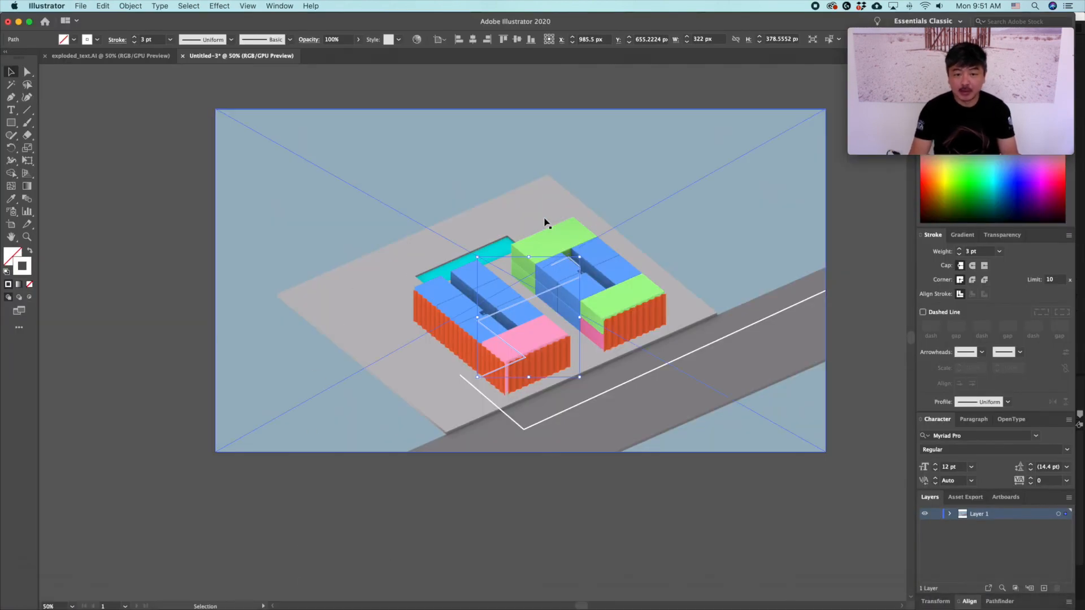
pyautogui.click(863, 289)
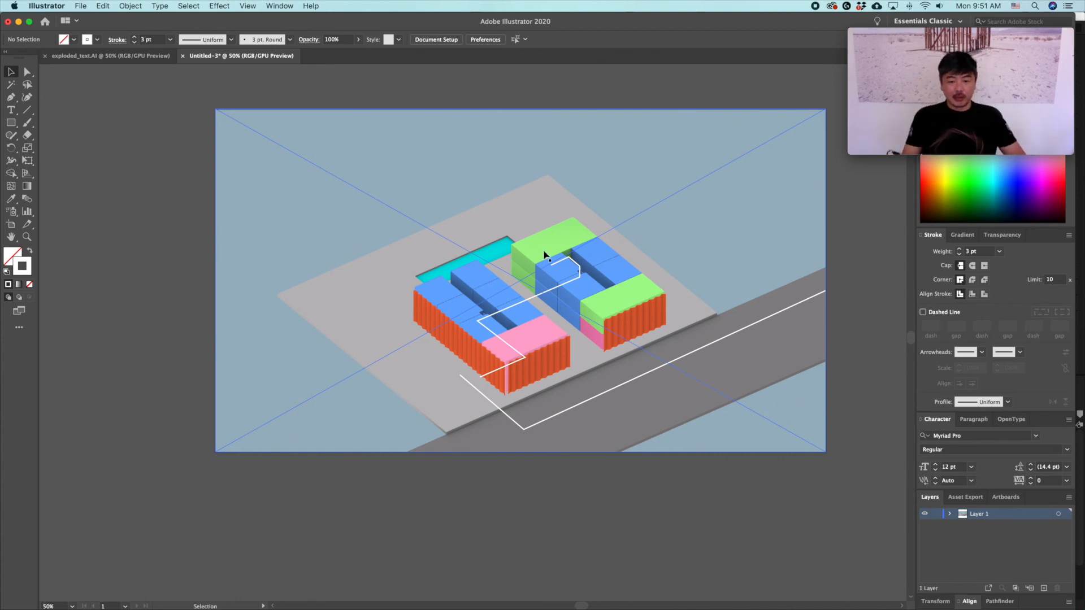
pyautogui.click(11, 97)
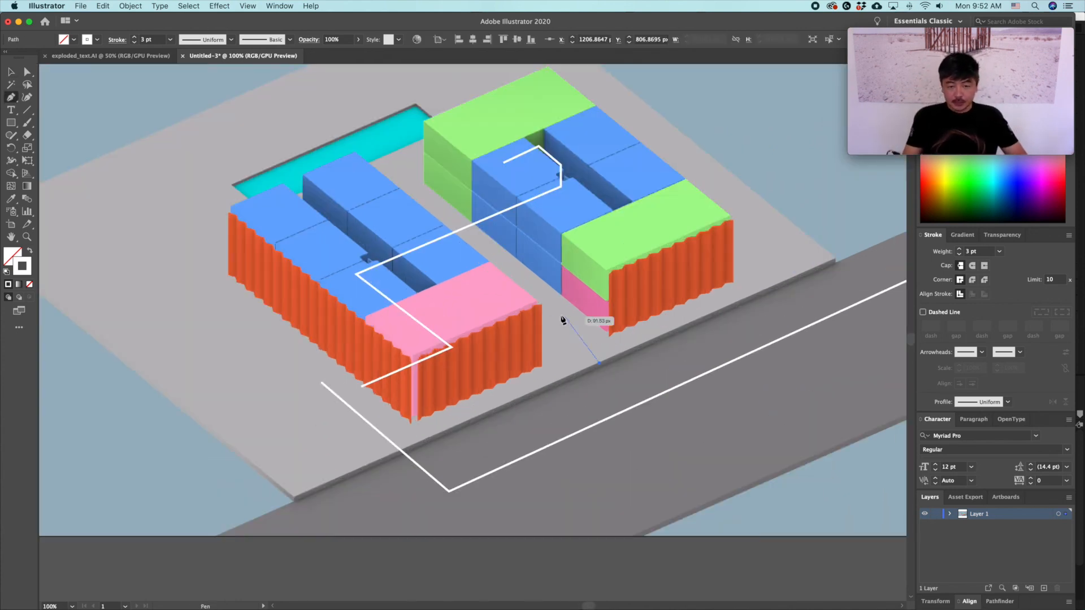
pyautogui.click(549, 323)
pyautogui.click(654, 278)
pyautogui.click(498, 151)
pyautogui.click(417, 187)
pyautogui.click(10, 71)
# Back in After Effects, create an adjustment layer above Guest Circulation and paste the Illustrator path as its mask, aligned over the buildings
pyautogui.moveTo(345, 593)
pyautogui.click(475, 590)
pyautogui.click(142, 424)
pyautogui.keyDown('shift'); pyautogui.click(142, 433); pyautogui.keyUp('shift')
pyautogui.press('u')
pyautogui.click(191, 6)
pyautogui.moveTo(202, 21)
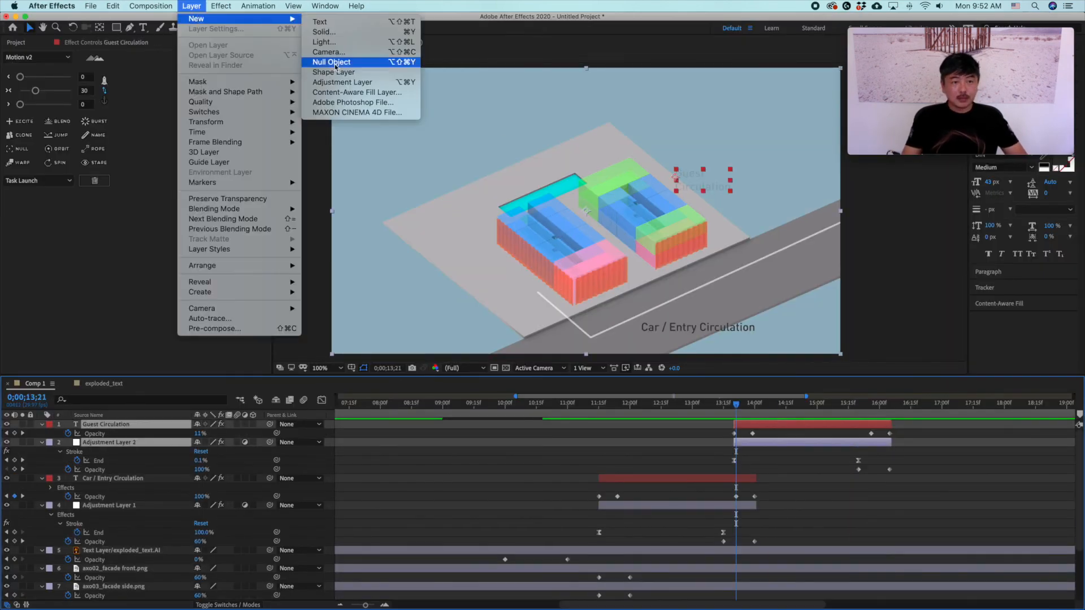
pyautogui.click(329, 83)
pyautogui.press('super+v')
pyautogui.moveTo(629, 210)
pyautogui.mouseDown()
pyautogui.moveTo(658, 220)
pyautogui.moveTo(664, 238)
pyautogui.mouseUp()
# Apply a Stroke effect with brush size 4 to Adjustment Layer 3, keyframing End from 0% at 0;00;13;20 to 100% at Adjustment Layer 2's first Opacity keyframe
pyautogui.click(734, 405)
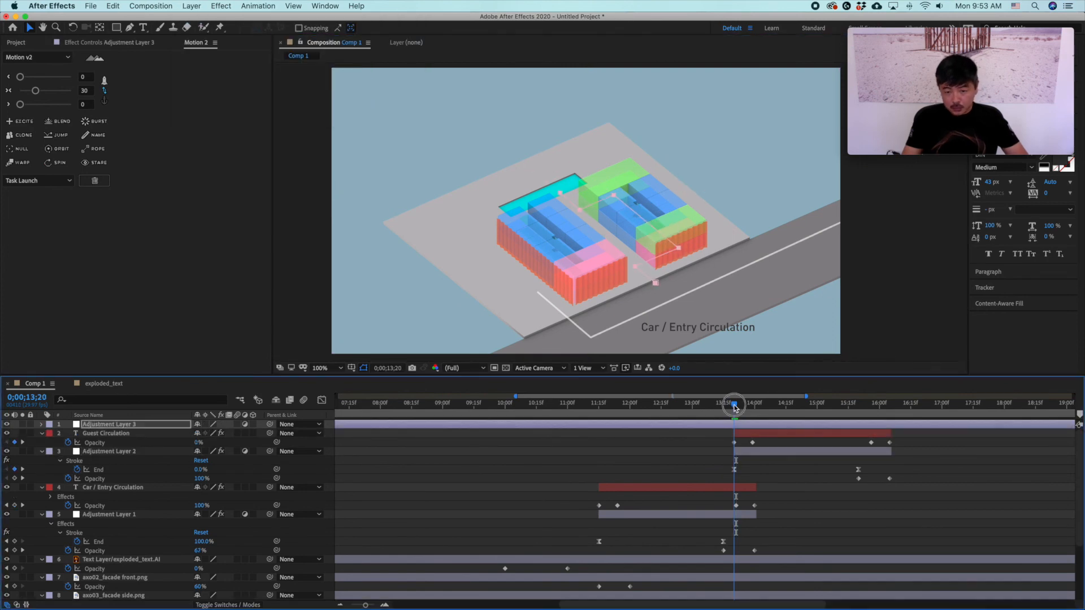
pyautogui.press('super+alt+shift+e')
pyautogui.click(23, 146)
pyautogui.moveTo(151, 146); pyautogui.dragTo(2, 148)
pyautogui.click(857, 406)
pyautogui.click(149, 146)
pyautogui.write('100')
pyautogui.click(148, 109)
pyautogui.write('4')
# Keyframe Adjustment Layer 3's Opacity to fade from 100% once its stroke is fully drawn to 0% at 0;00;16;05
pyautogui.click(859, 409)
pyautogui.hotkey('alt', 't')
pyautogui.click(890, 408)
pyautogui.moveTo(200, 434); pyautogui.dragTo(136, 433)
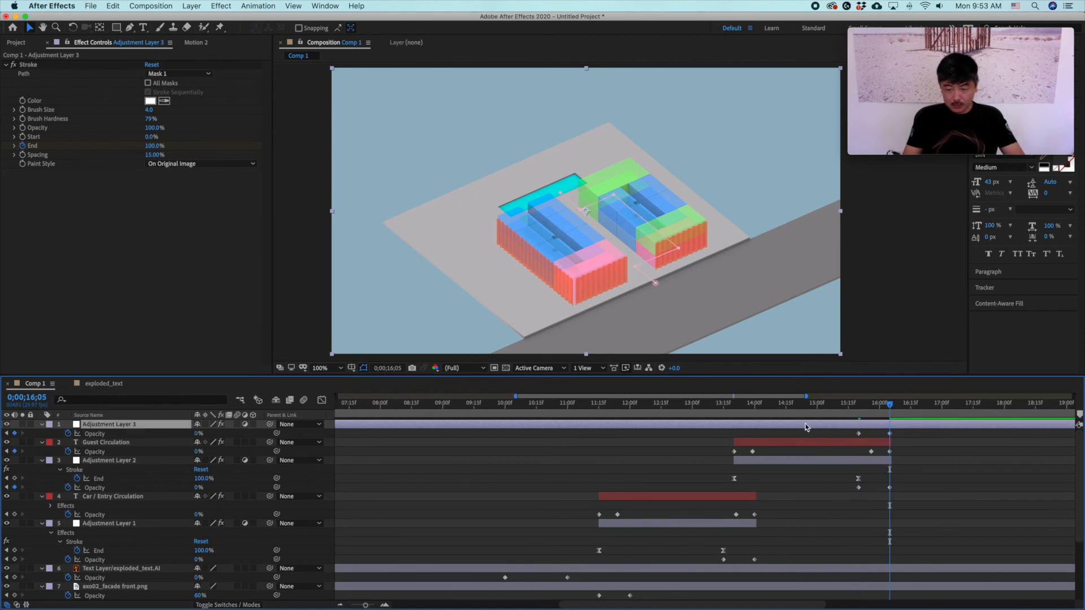
# Ease Adjustment Layer 3's stroke End keyframes with Motion v2
pyautogui.press('u')
pyautogui.click(99, 443)
pyautogui.click(196, 42)
pyautogui.click(35, 91)
# Trim Adjustment Layer 3 to start at 0;00;13;20 and end at 0;00;16;05
pyautogui.click(732, 407)
pyautogui.click(752, 424)
pyautogui.hotkey('alt', '[')
pyautogui.moveTo(811, 411); pyautogui.dragTo(890, 410)
pyautogui.hotkey('alt', ']')
# Duplicate the Guest Circulation text layer and move the copy to the top of the layer stack
pyautogui.click(722, 408)
pyautogui.click(753, 460)
pyautogui.press('super+d')
pyautogui.moveTo(163, 460); pyautogui.dragTo(163, 419)
# Place the copied label above the pool and change its word "Guest" to "Visitor"
pyautogui.click(792, 406)
pyautogui.moveTo(714, 187); pyautogui.dragTo(574, 162)
pyautogui.doubleClick(574, 162)
pyautogui.doubleClick(550, 148)
pyautogui.press('BackSpace')
pyautogui.write('Visitor')
pyautogui.click(29, 27)
# Preview the new label, and shift Visitor Circulation and Adjustment Layer 3 to start at Adjustment Layer 2's second End keyframe
pyautogui.click(731, 406)
pyautogui.press('space')
pyautogui.press('space')
pyautogui.keyDown('shift'); pyautogui.click(783, 432); pyautogui.keyUp('shift')
pyautogui.moveTo(782, 430); pyautogui.dragTo(907, 426)
# Preview the three circulation animations in sequence from 0;00;10;15
pyautogui.click(569, 405)
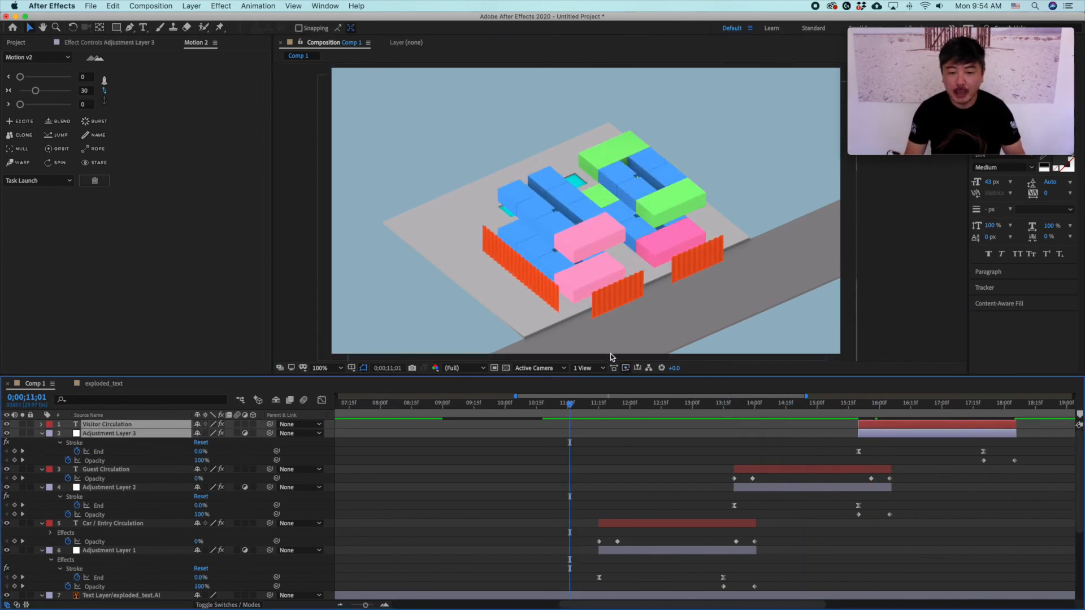
pyautogui.moveTo(569, 406); pyautogui.dragTo(536, 406)
pyautogui.press('space')
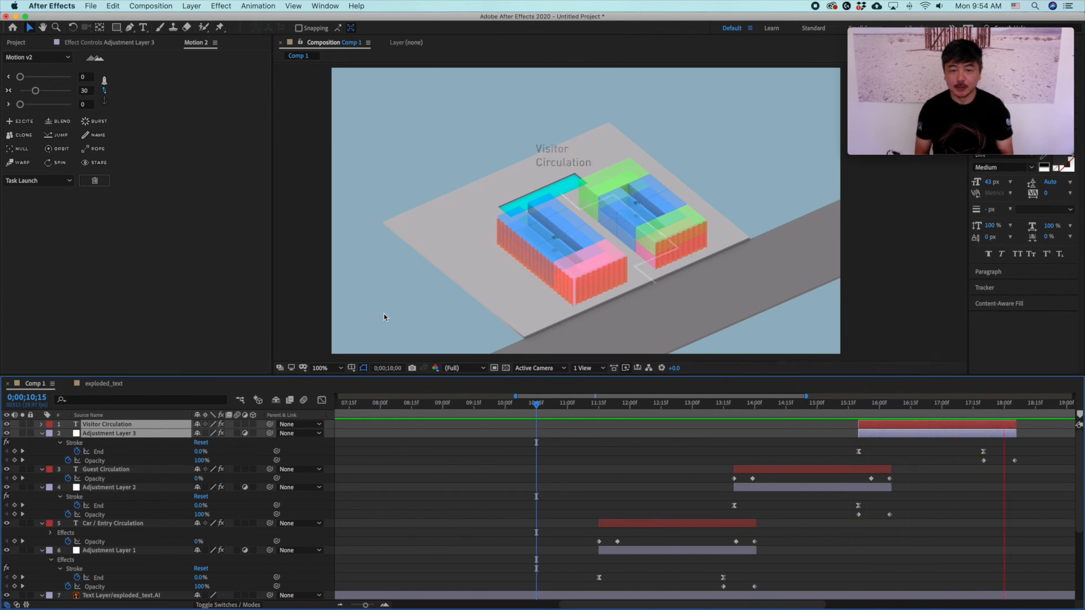
pyautogui.press('space')
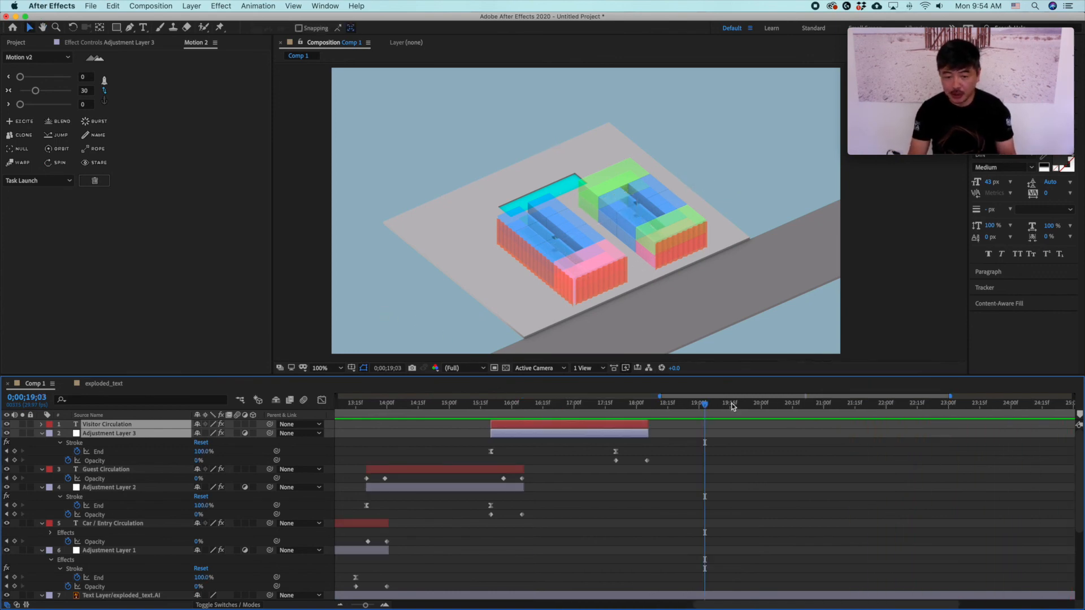
# Keyframe the five building layers' Opacity at 0;00;18;05 and raise it back to full opacity at 0;00;18;24
pyautogui.moveTo(704, 406); pyautogui.dragTo(651, 415)
pyautogui.scroll(-5, 690, 511)
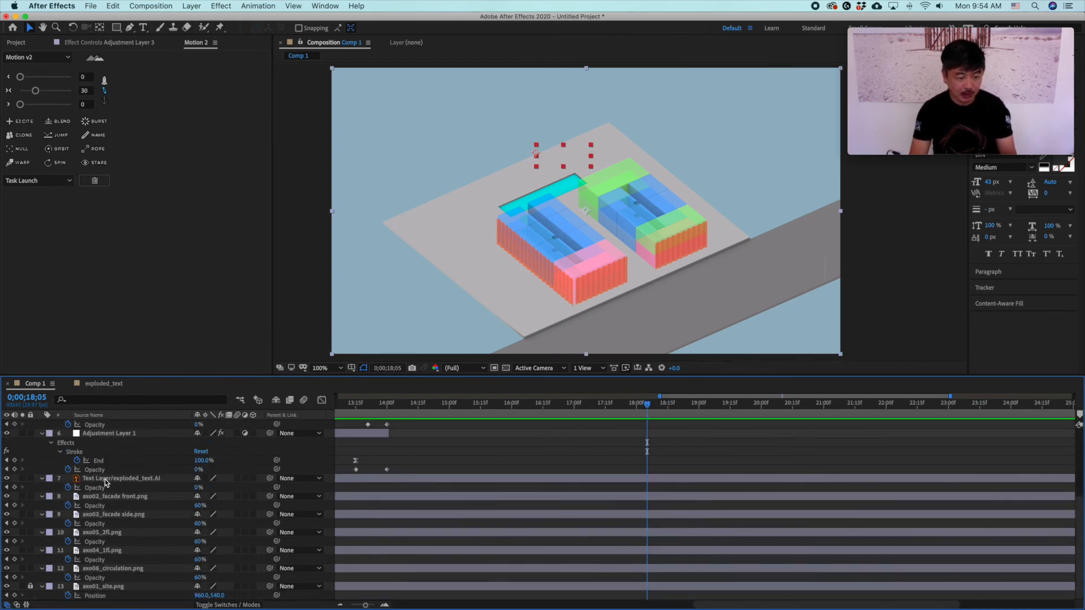
pyautogui.click(104, 497)
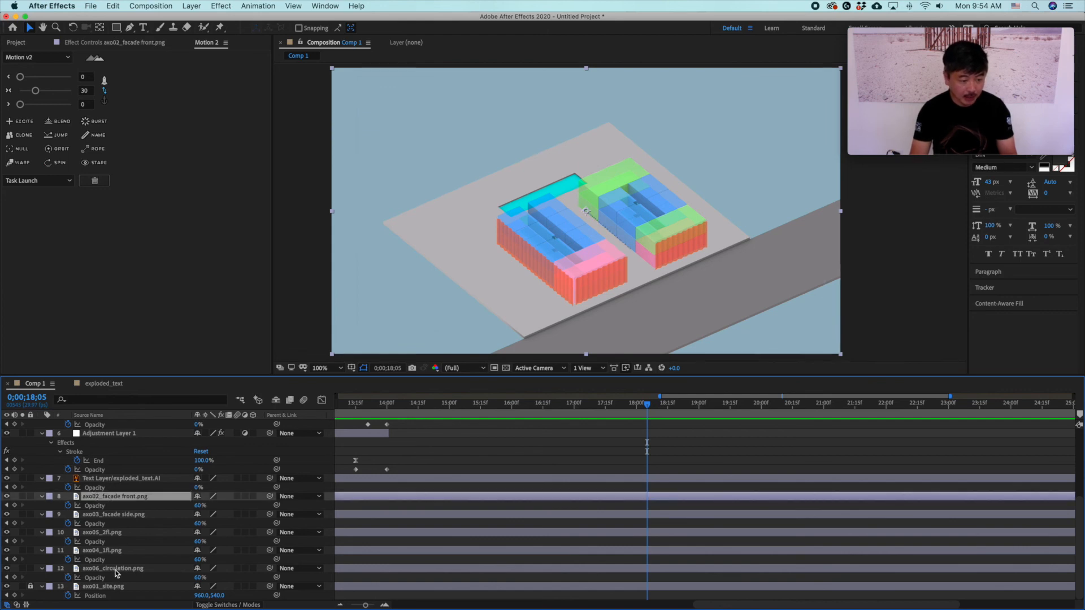
pyautogui.keyDown('shift'); pyautogui.click(116, 569); pyautogui.keyUp('shift')
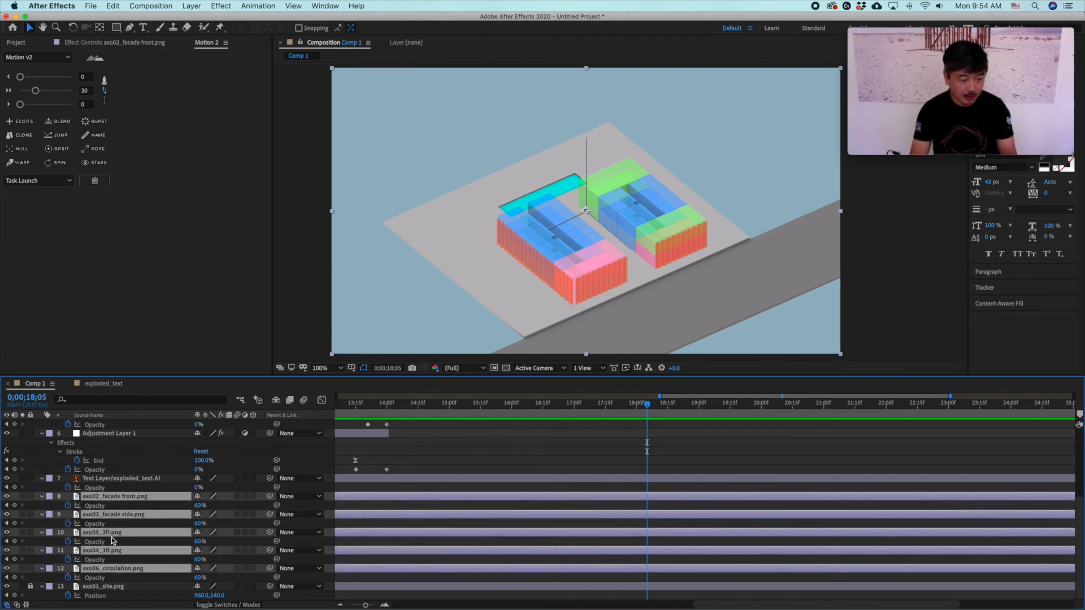
pyautogui.click(16, 508)
pyautogui.click(667, 411)
pyautogui.moveTo(667, 411)
pyautogui.mouseDown()
pyautogui.moveTo(700, 414)
pyautogui.moveTo(686, 411)
pyautogui.mouseUp()
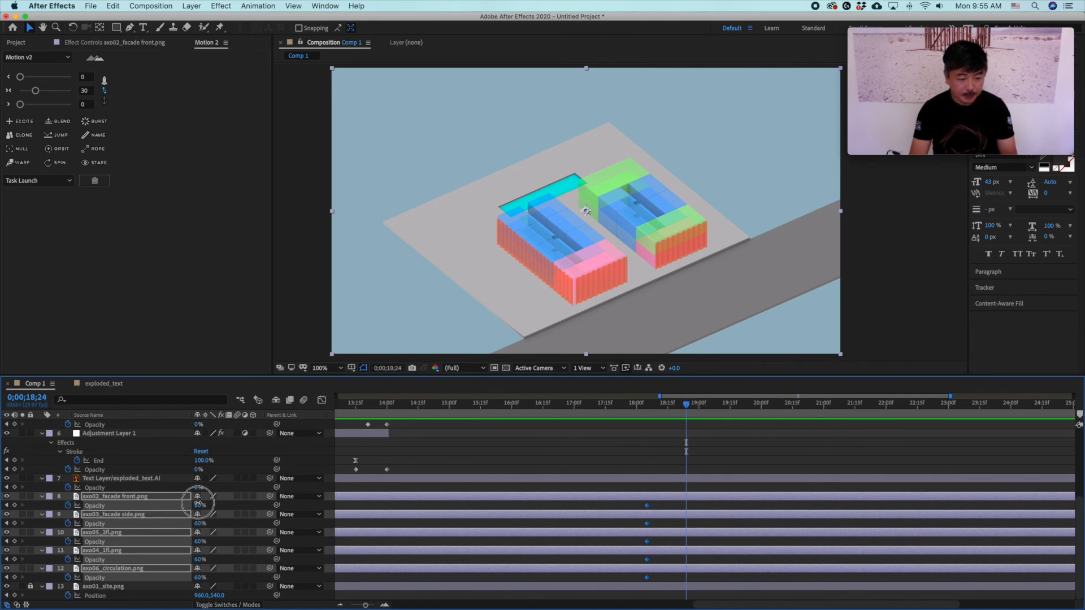
pyautogui.moveTo(200, 505); pyautogui.dragTo(375, 501)
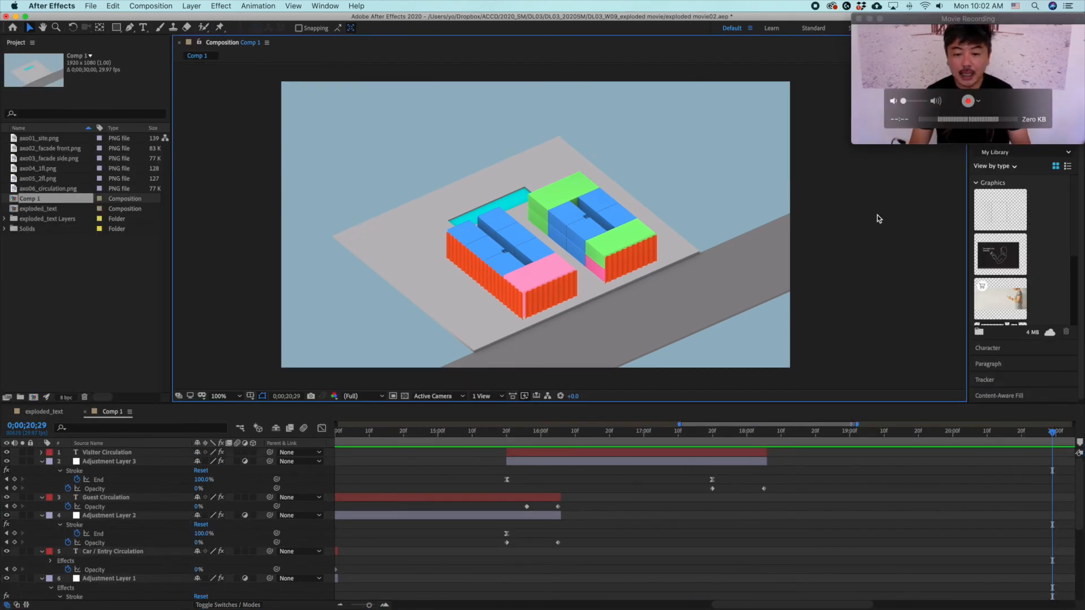
# Set Comp 1's duration to 20 seconds in the composition settings
pyautogui.moveTo(766, 435); pyautogui.dragTo(952, 452)
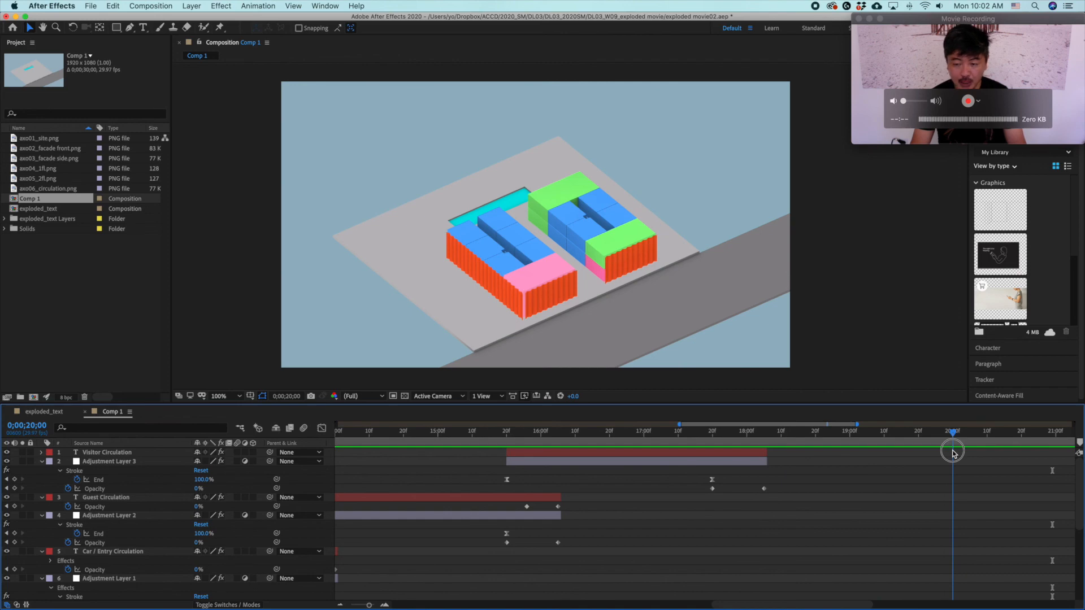
pyautogui.click(150, 6)
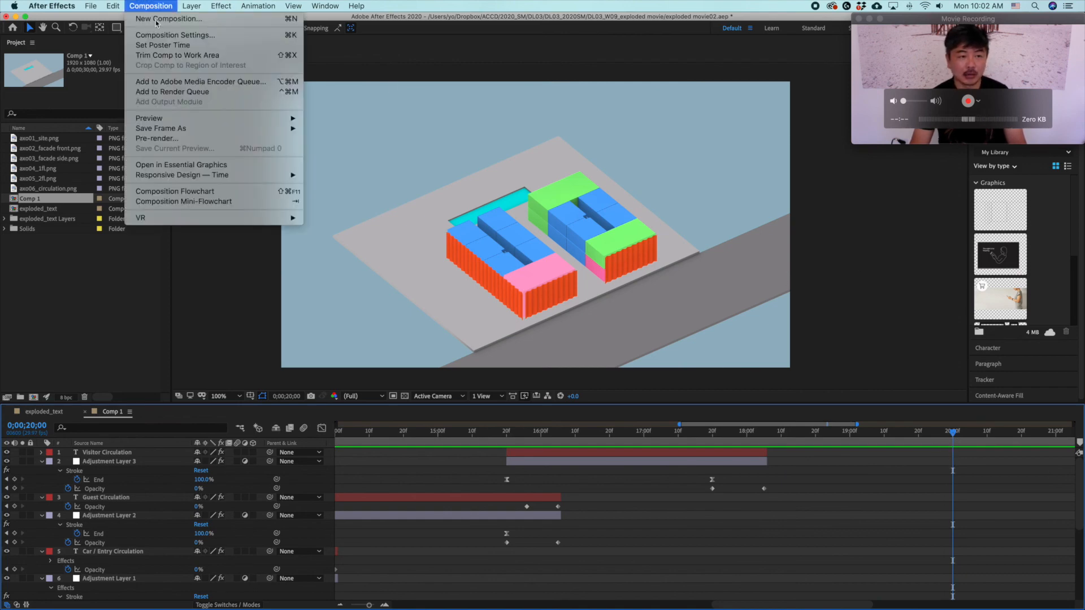
pyautogui.click(163, 33)
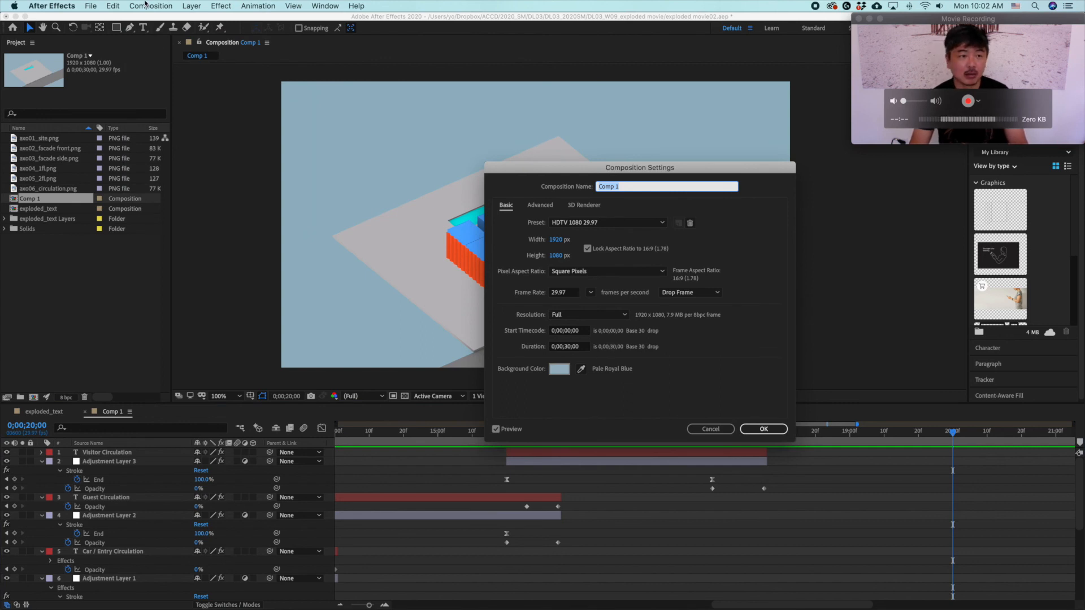
pyautogui.click(145, 5)
pyautogui.click(582, 347)
pyautogui.click(568, 346)
pyautogui.write('20')
pyautogui.press('Return')
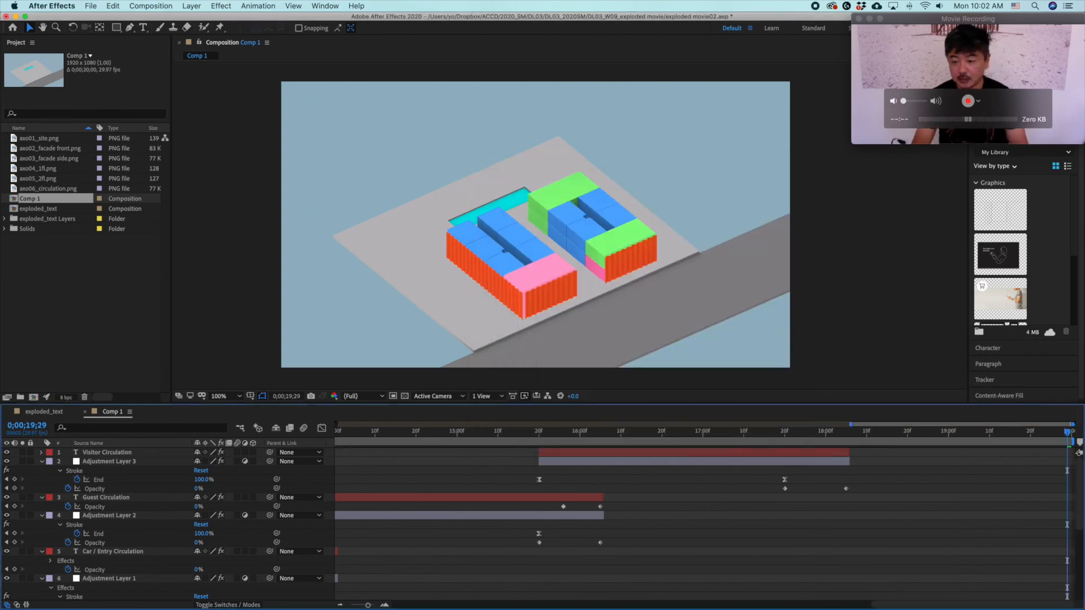
# Rename the Comp 1 composition in the project as Exploded Movie 01
pyautogui.moveTo(1076, 435); pyautogui.dragTo(611, 460)
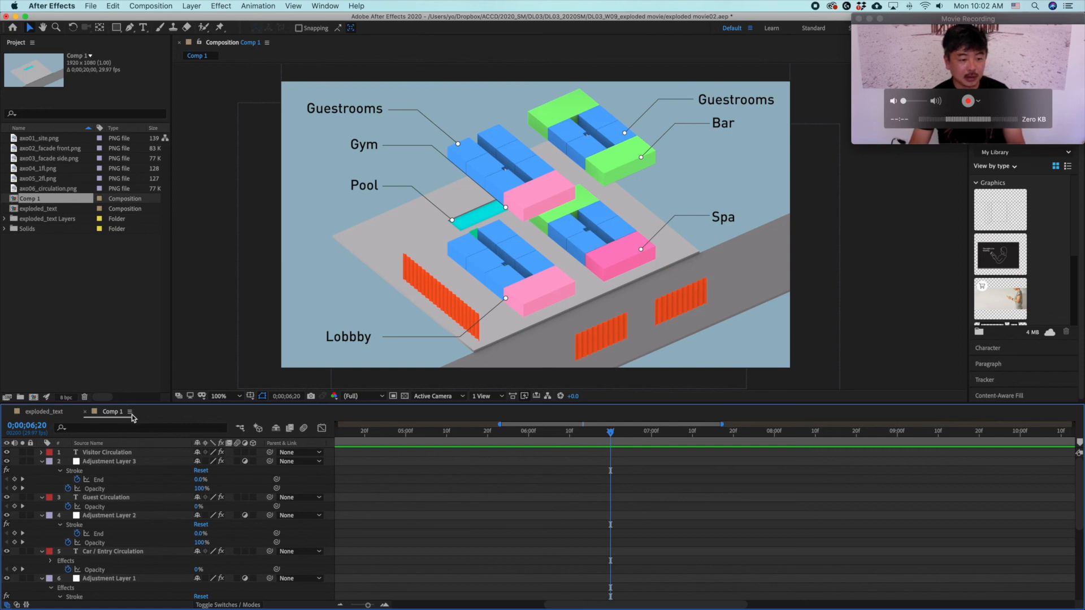
pyautogui.rightClick(36, 200)
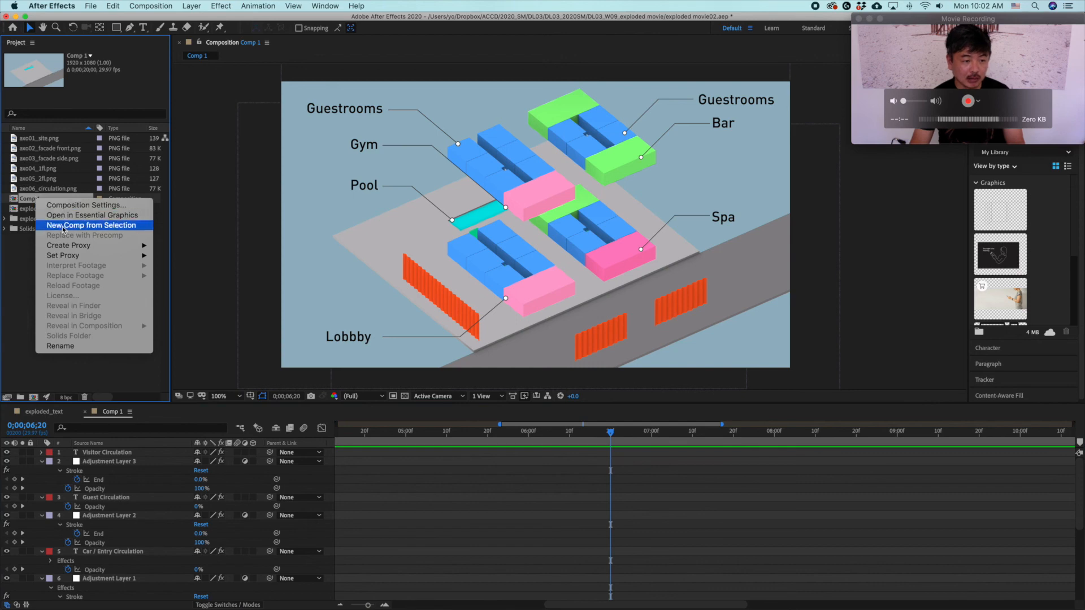
pyautogui.click(81, 343)
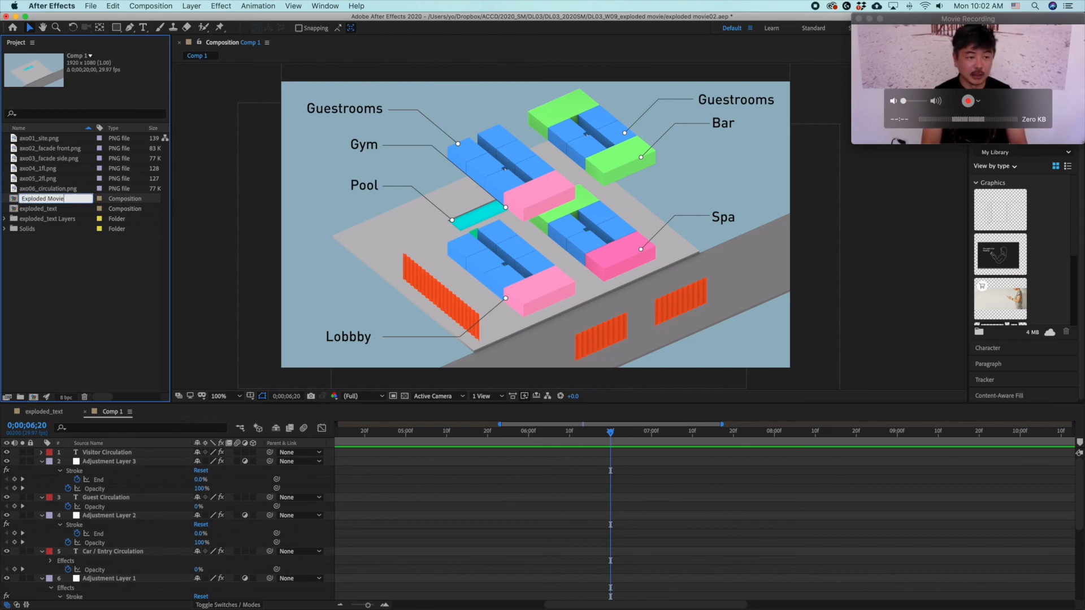
pyautogui.press('Return')
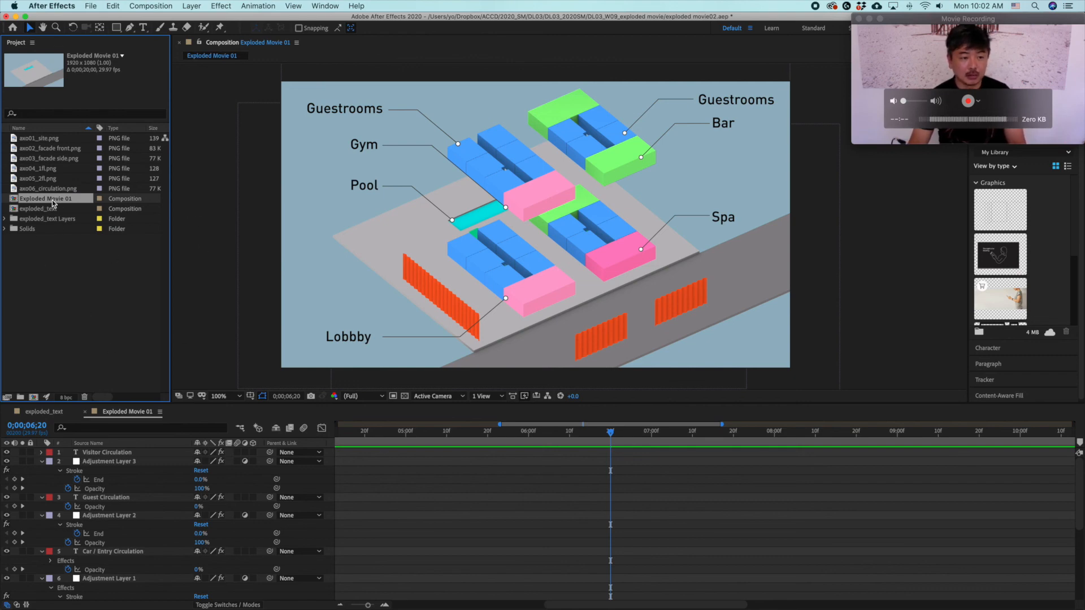
# Add the Exploded Movie 01 composition to the Adobe Media Encoder queue and switch to Media Encoder
pyautogui.click(153, 5)
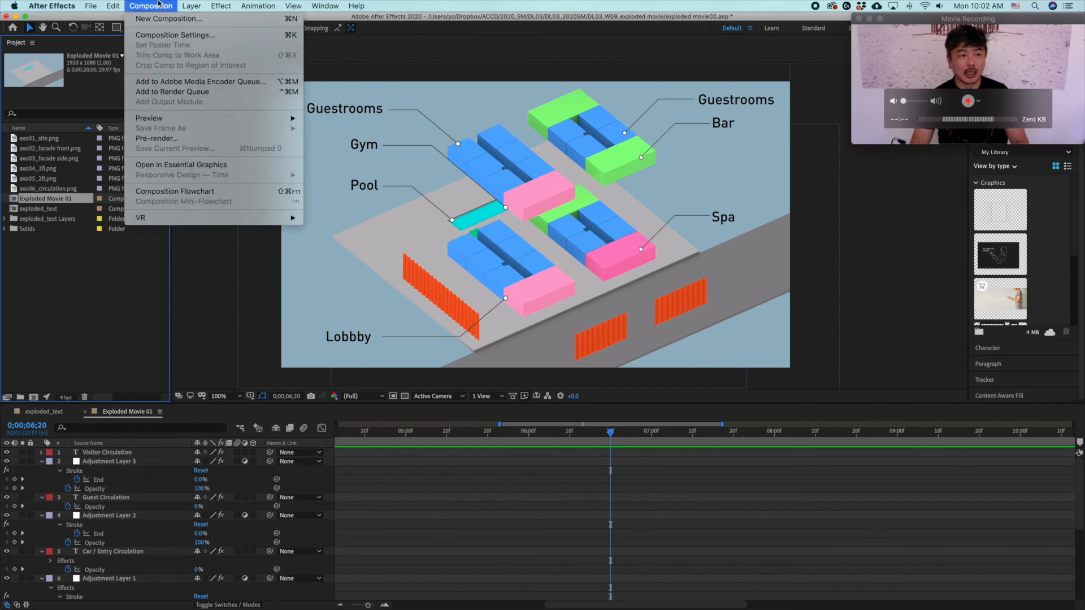
pyautogui.click(174, 85)
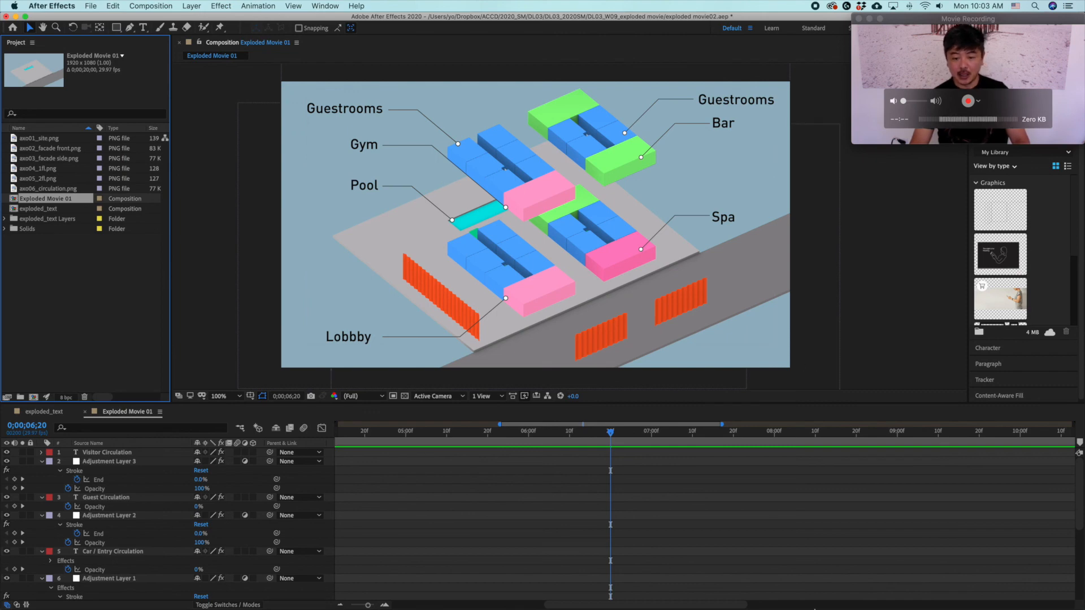
pyautogui.moveTo(808, 594)
pyautogui.click(544, 590)
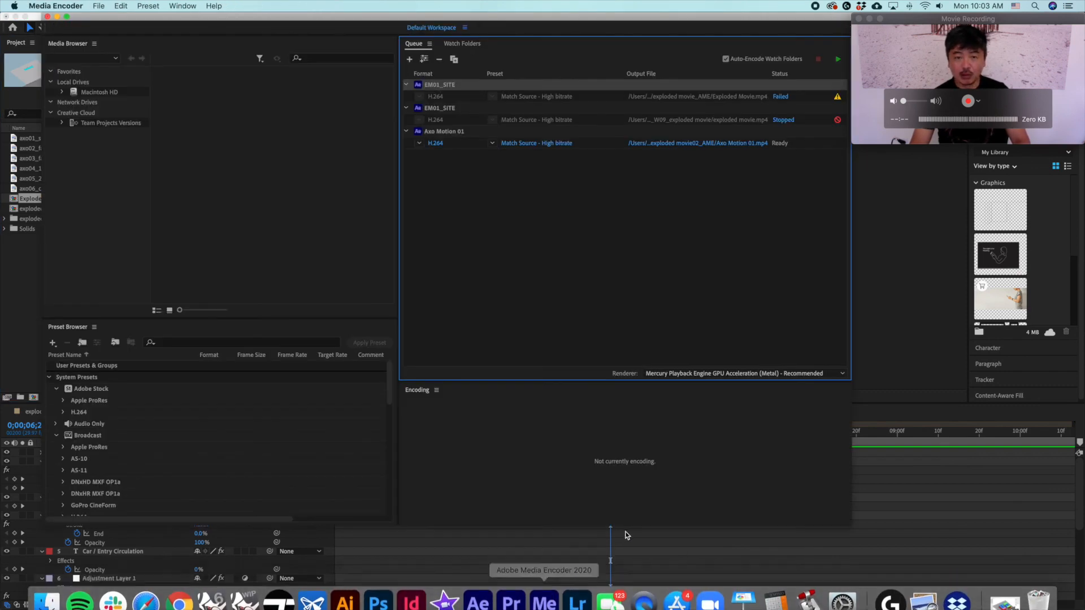